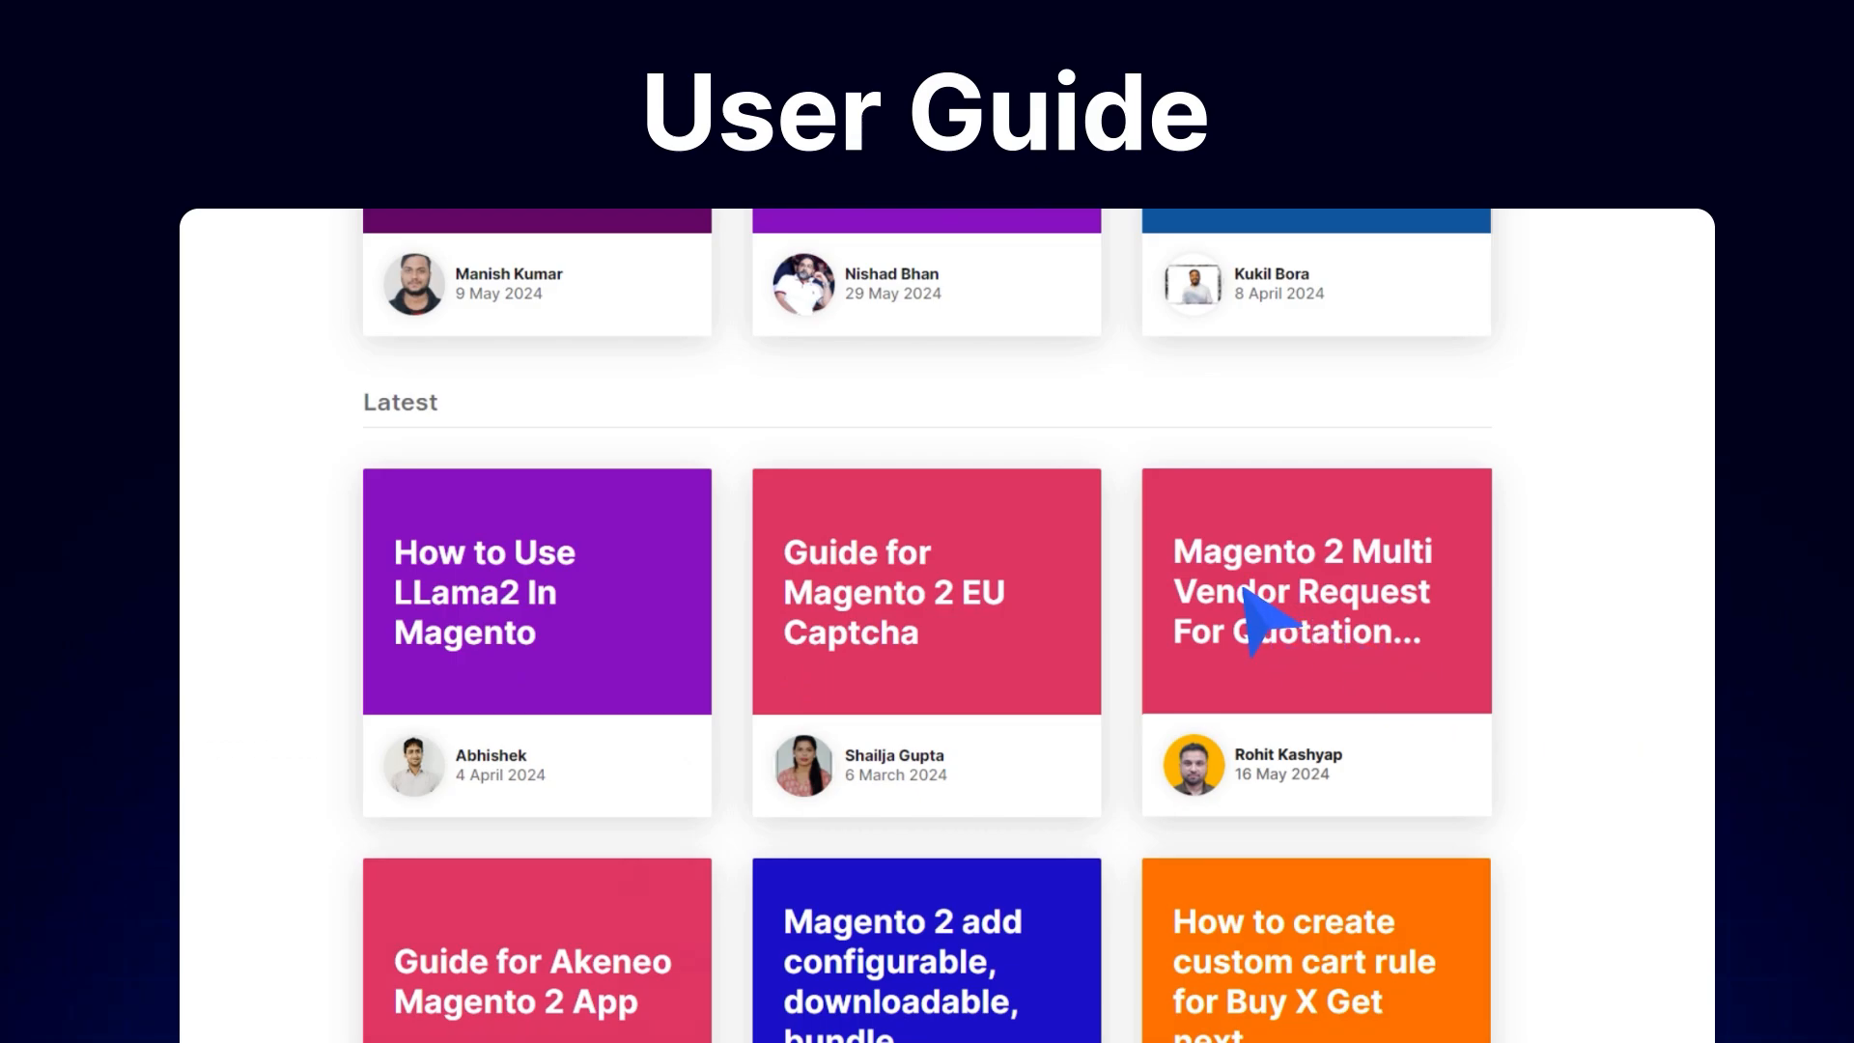
Open the Magento 2 Multi Vendor Request For Quotation guide and look through it.
{"action": "left_click", "coordinate": [1245, 589]}
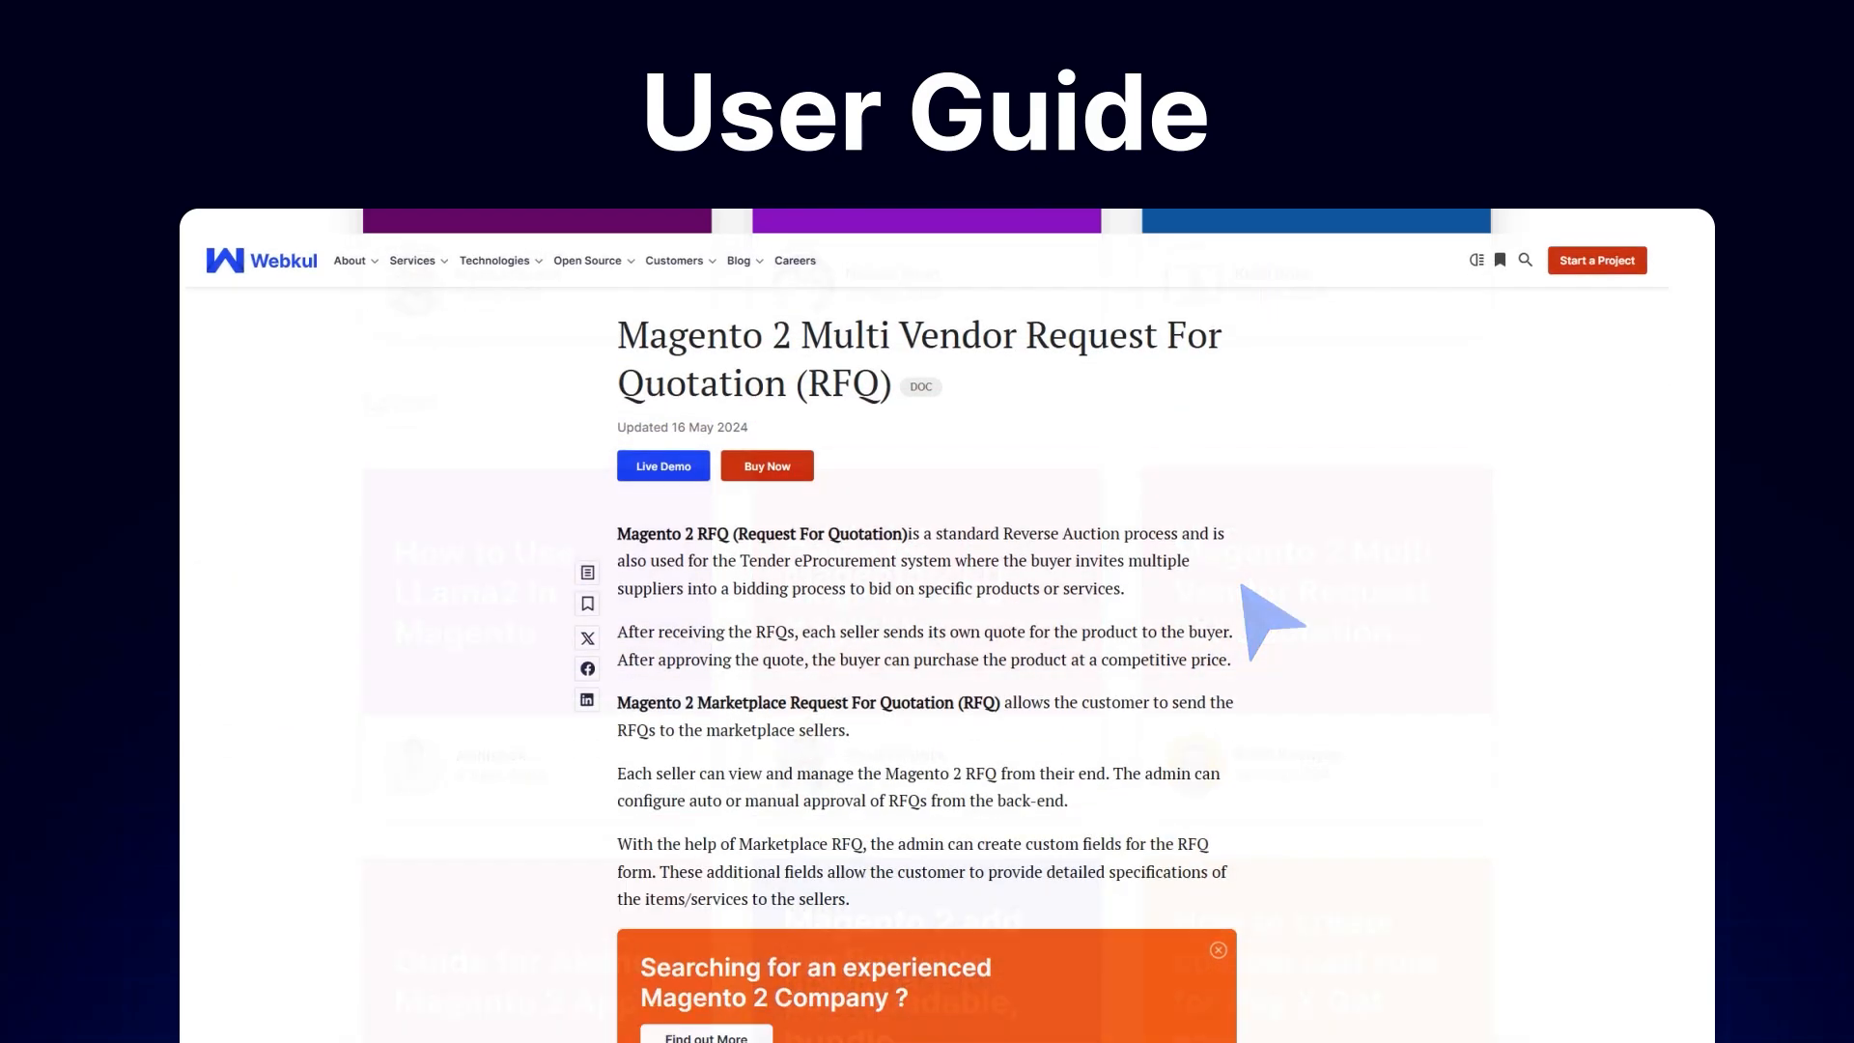
{"action": "scroll", "coordinate": [1245, 589], "scroll_direction": "down", "scroll_amount": 15}
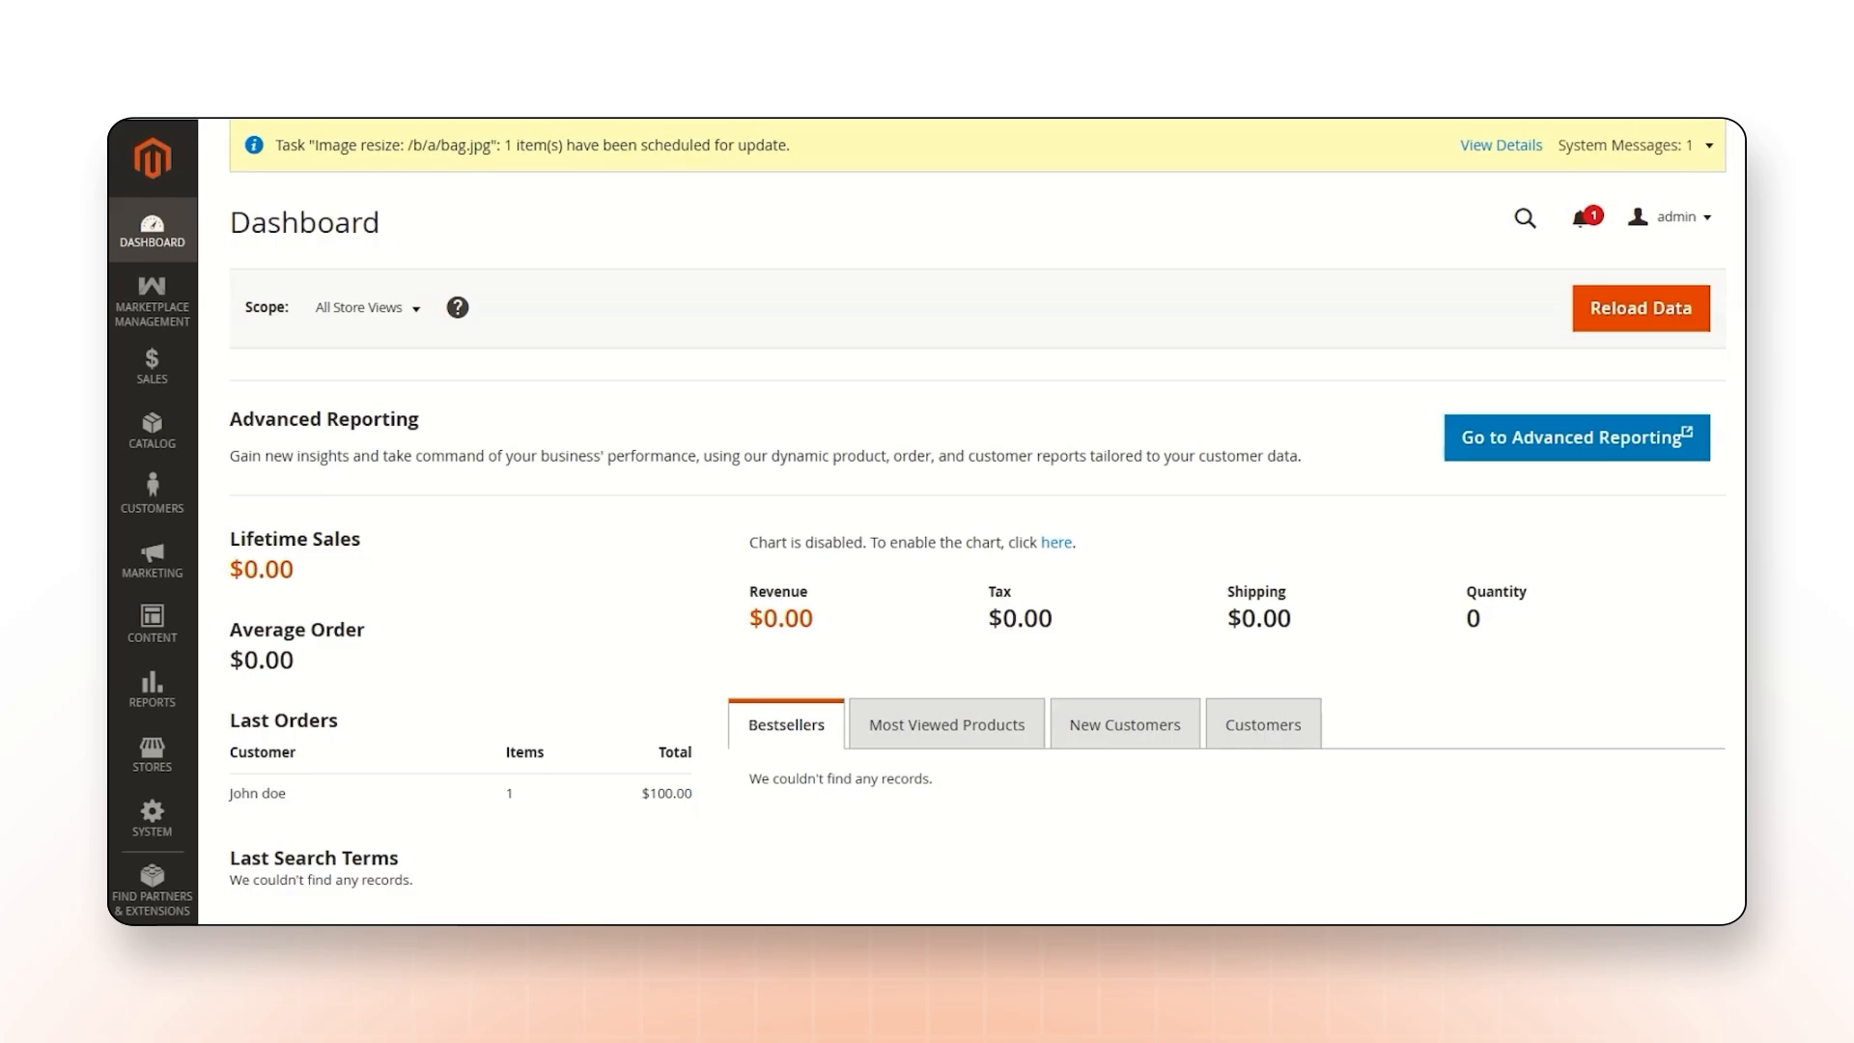
Open the store configuration and go to the Request For Quote settings.
{"action": "left_click", "coordinate": [152, 757]}
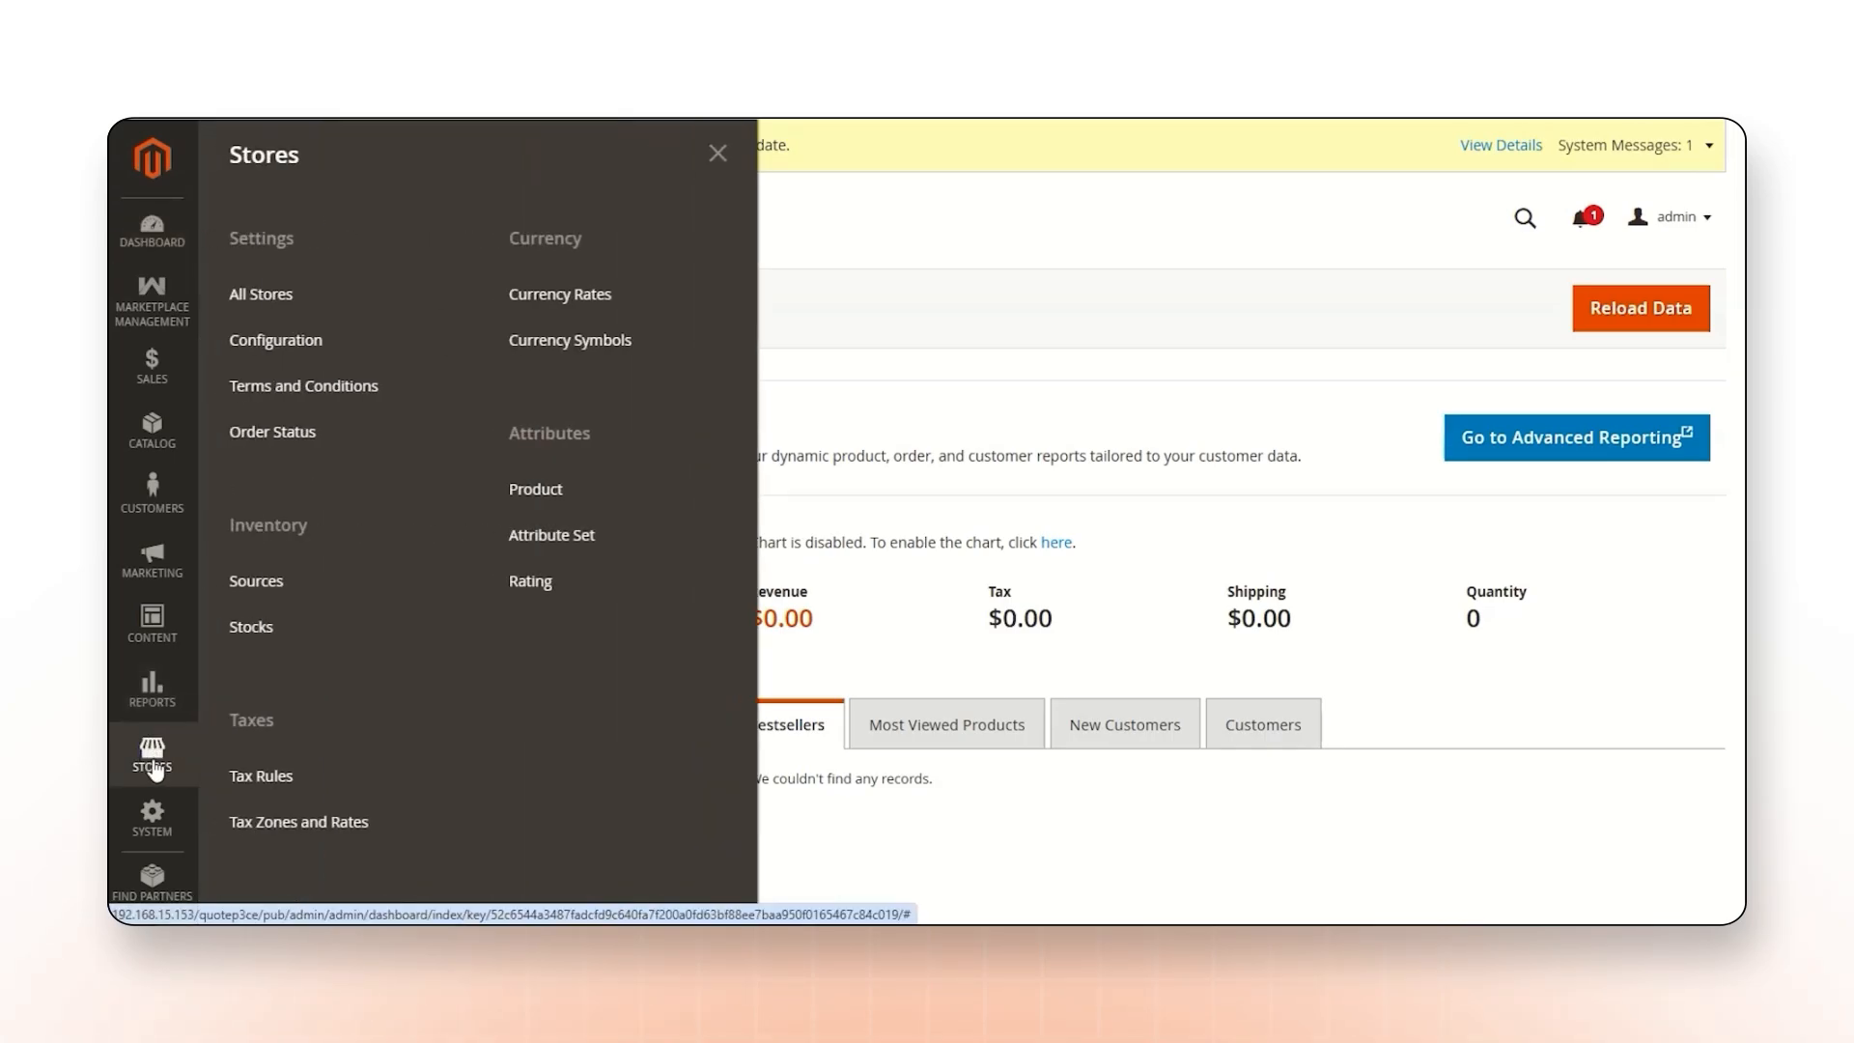
{"action": "left_click", "coordinate": [333, 347]}
{"action": "scroll", "coordinate": [327, 347], "scroll_direction": "down", "scroll_amount": 2}
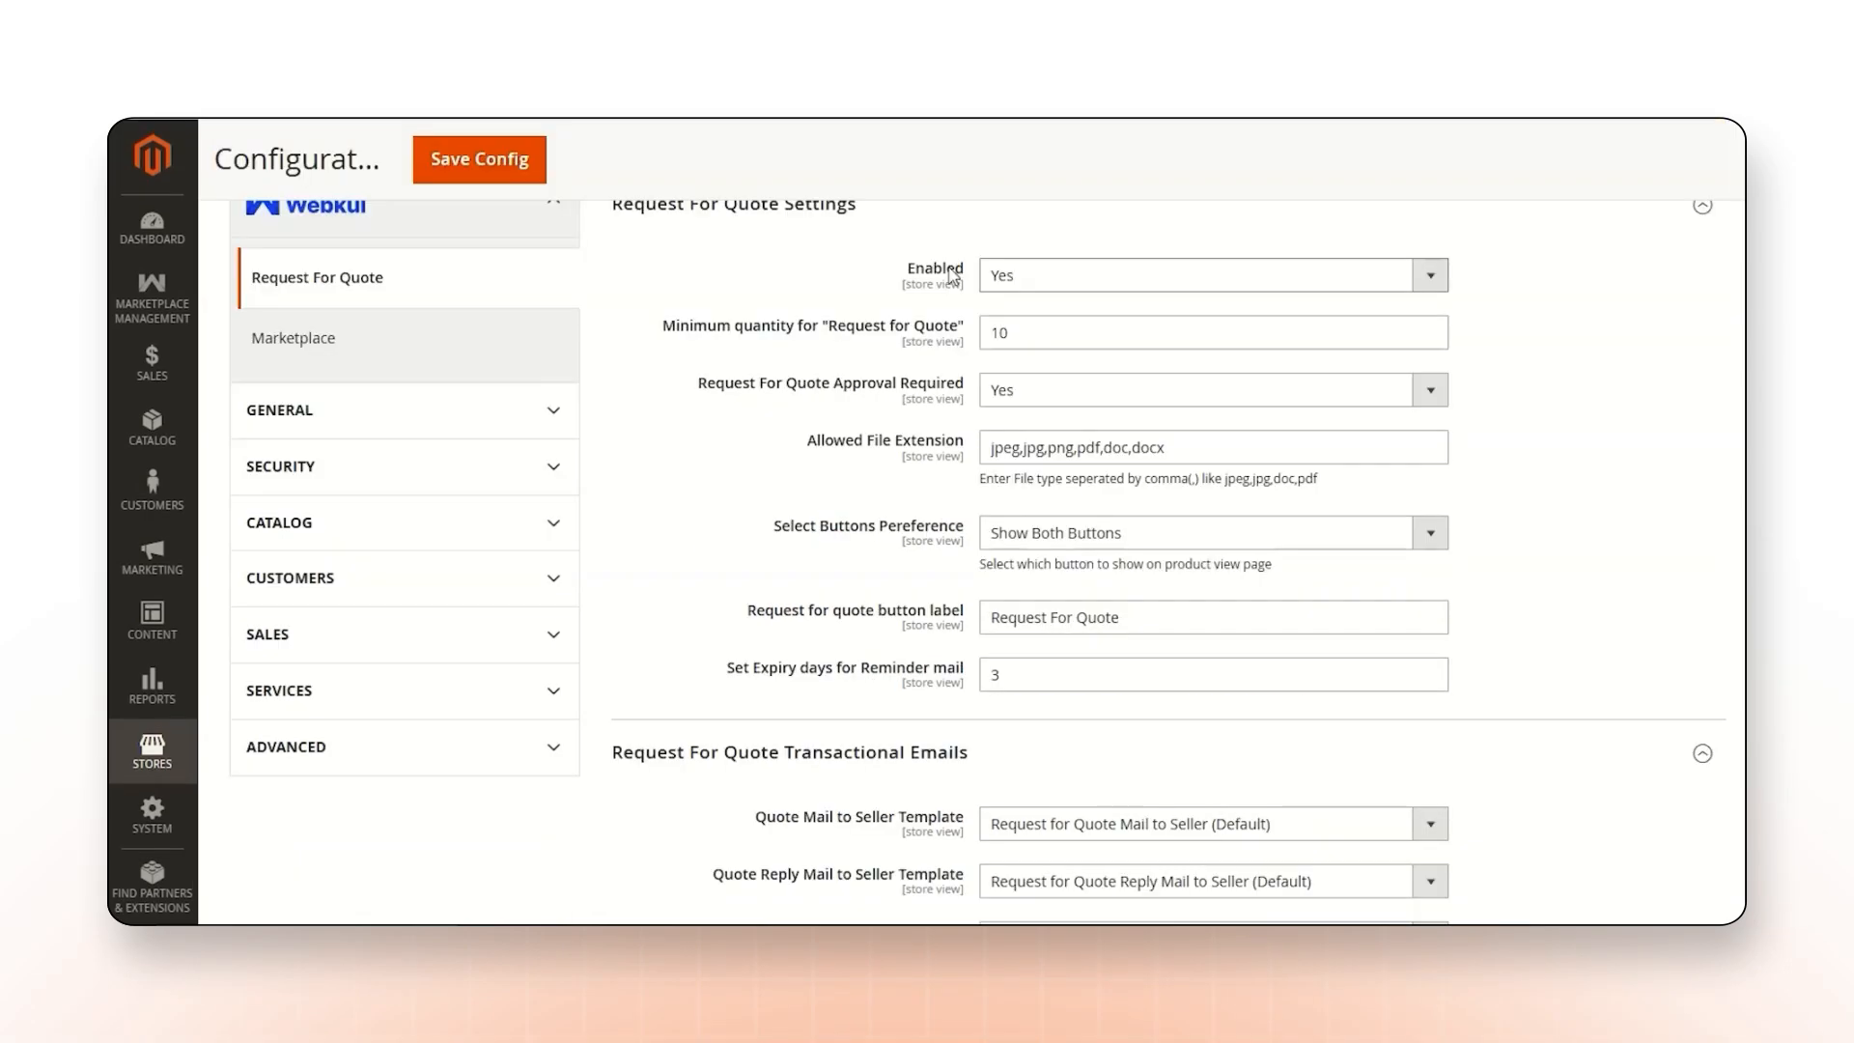
Switch the Request For Quote Enabled setting to No and back to Yes.
{"action": "left_click", "coordinate": [1029, 288]}
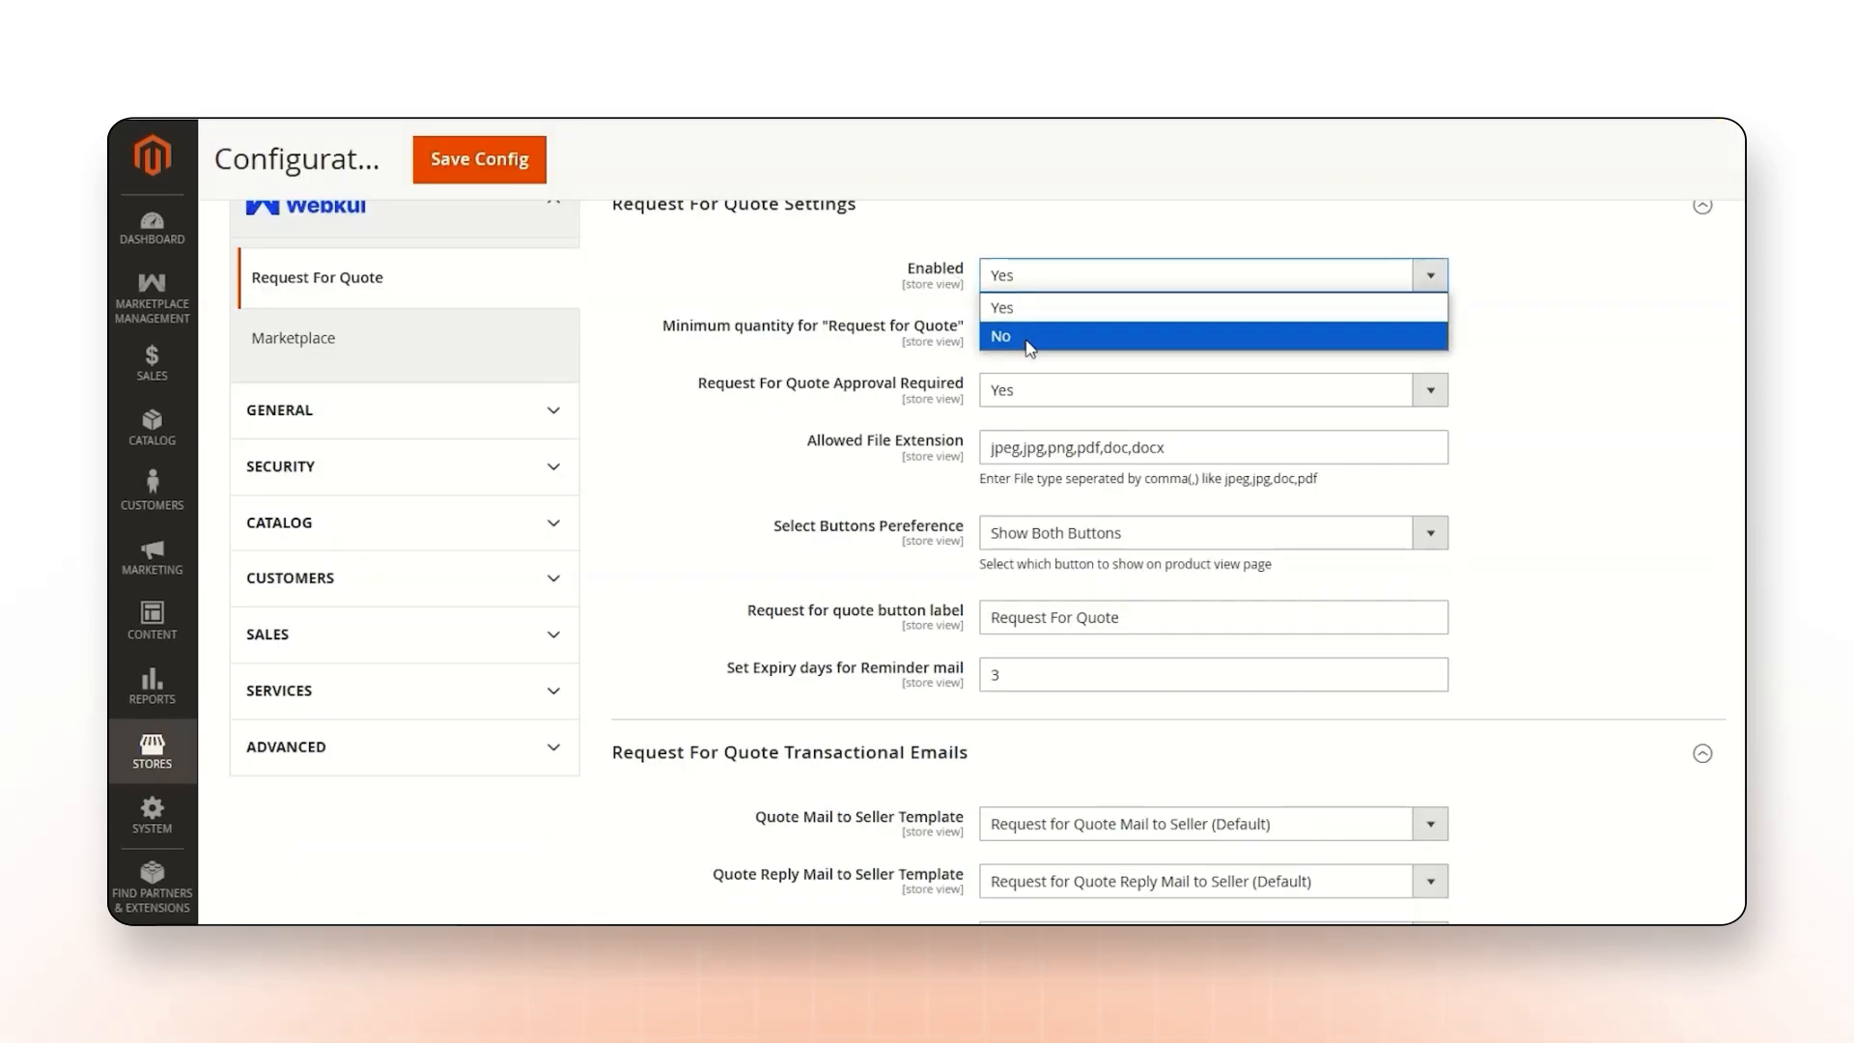
{"action": "left_click", "coordinate": [1036, 338]}
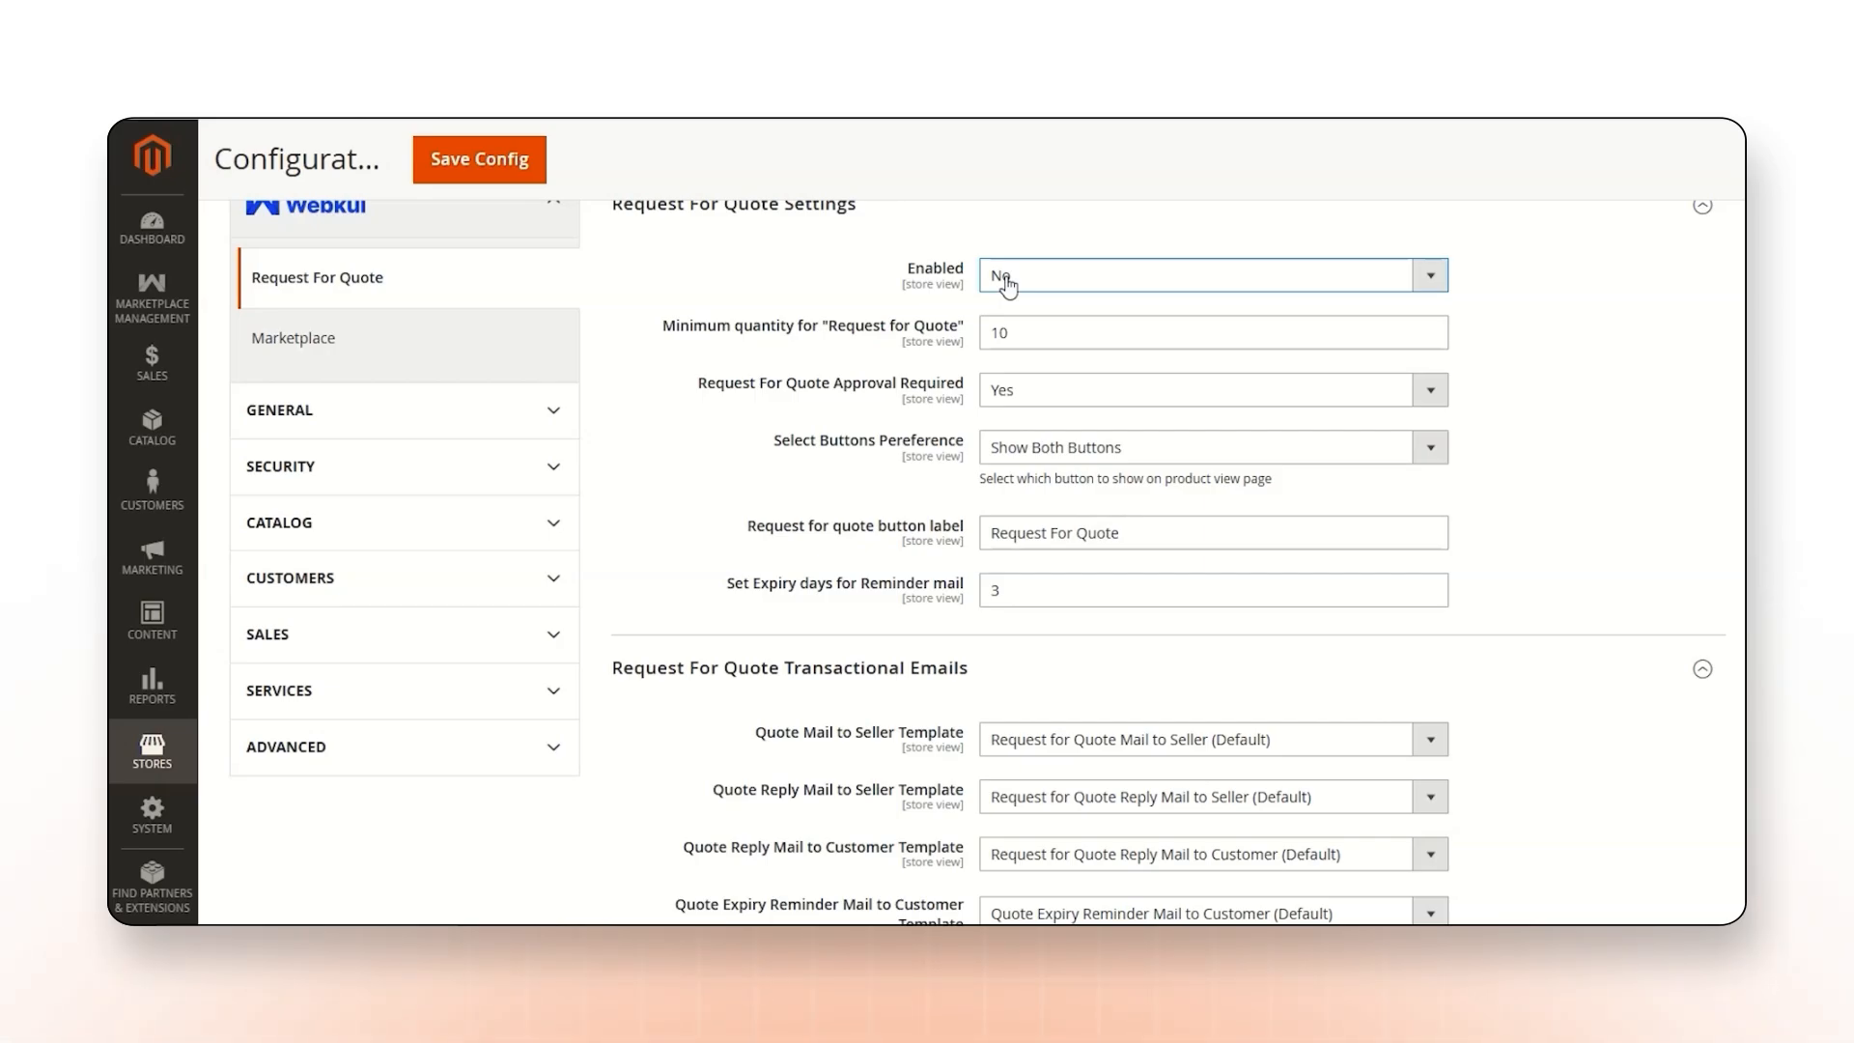
{"action": "left_click", "coordinate": [1006, 283]}
{"action": "left_click", "coordinate": [1008, 311]}
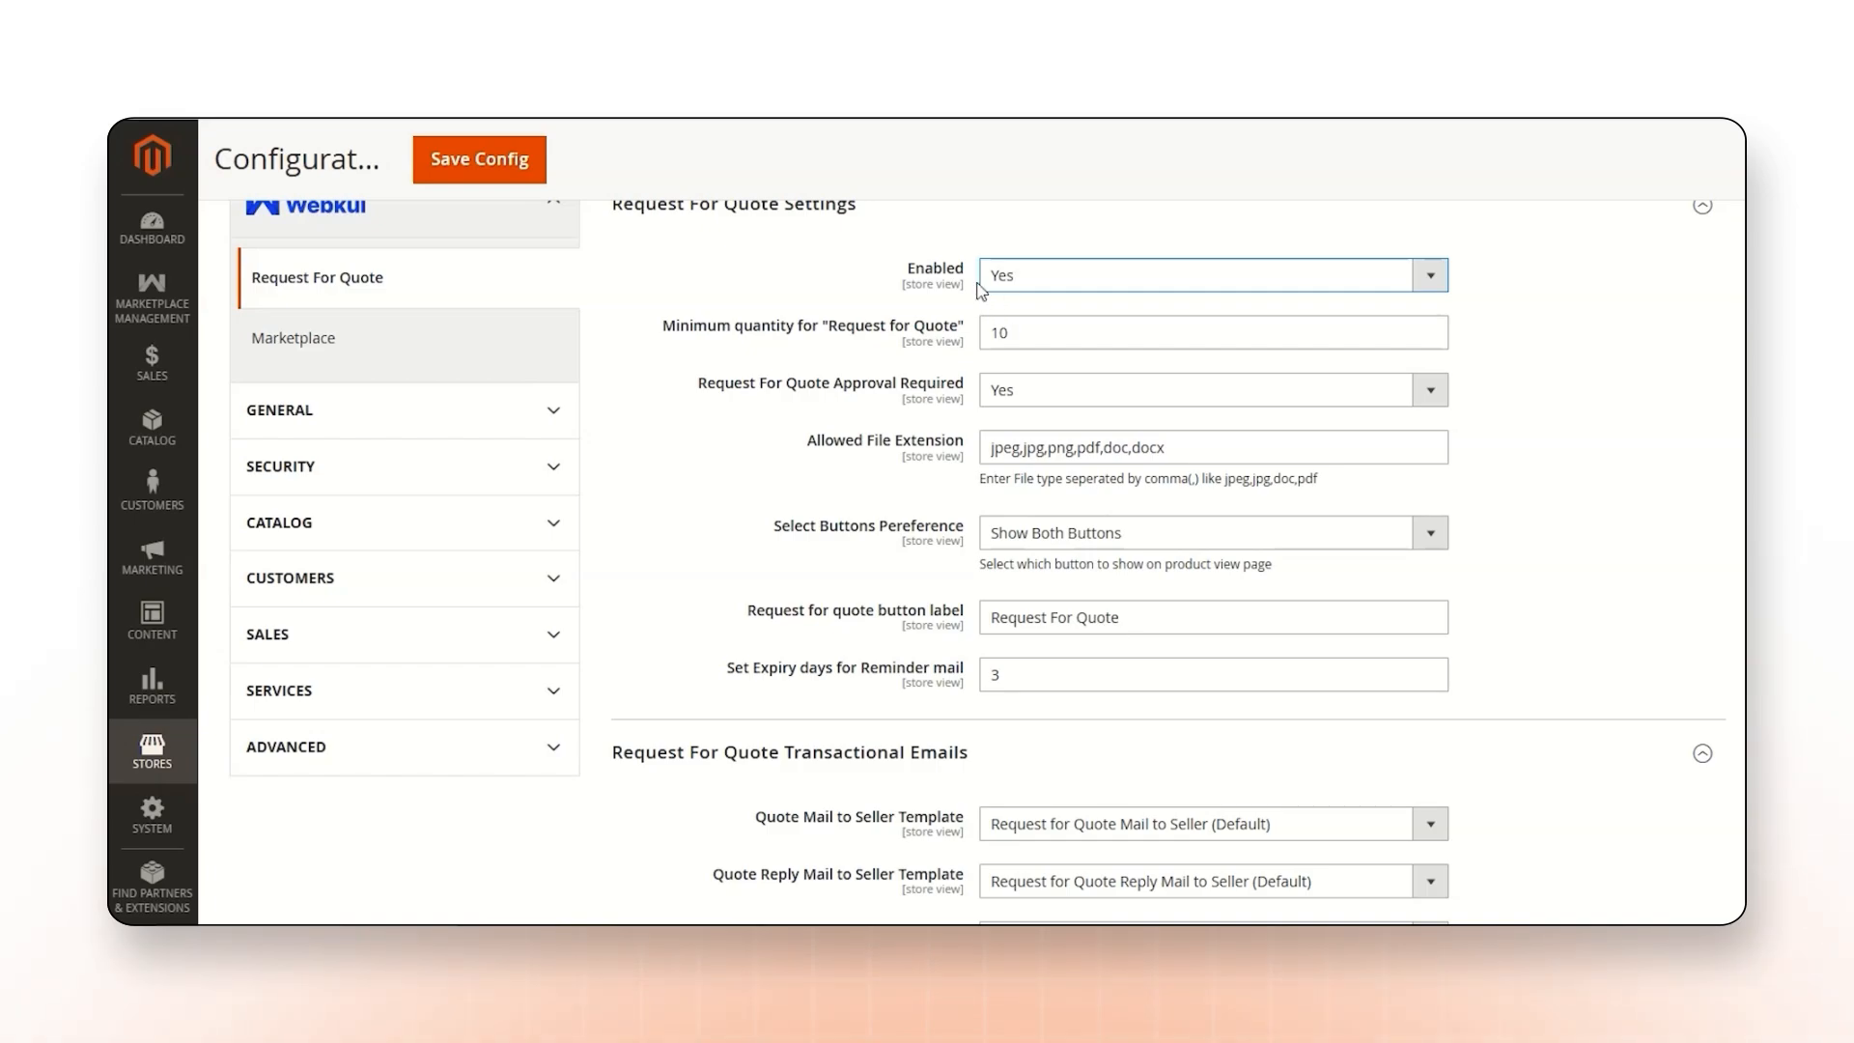
Set the minimum quantity for "Request for Quote" to 20.
{"action": "left_click", "coordinate": [981, 338]}
{"action": "key", "text": "ctrl+a"}
{"action": "type", "text": "2"}
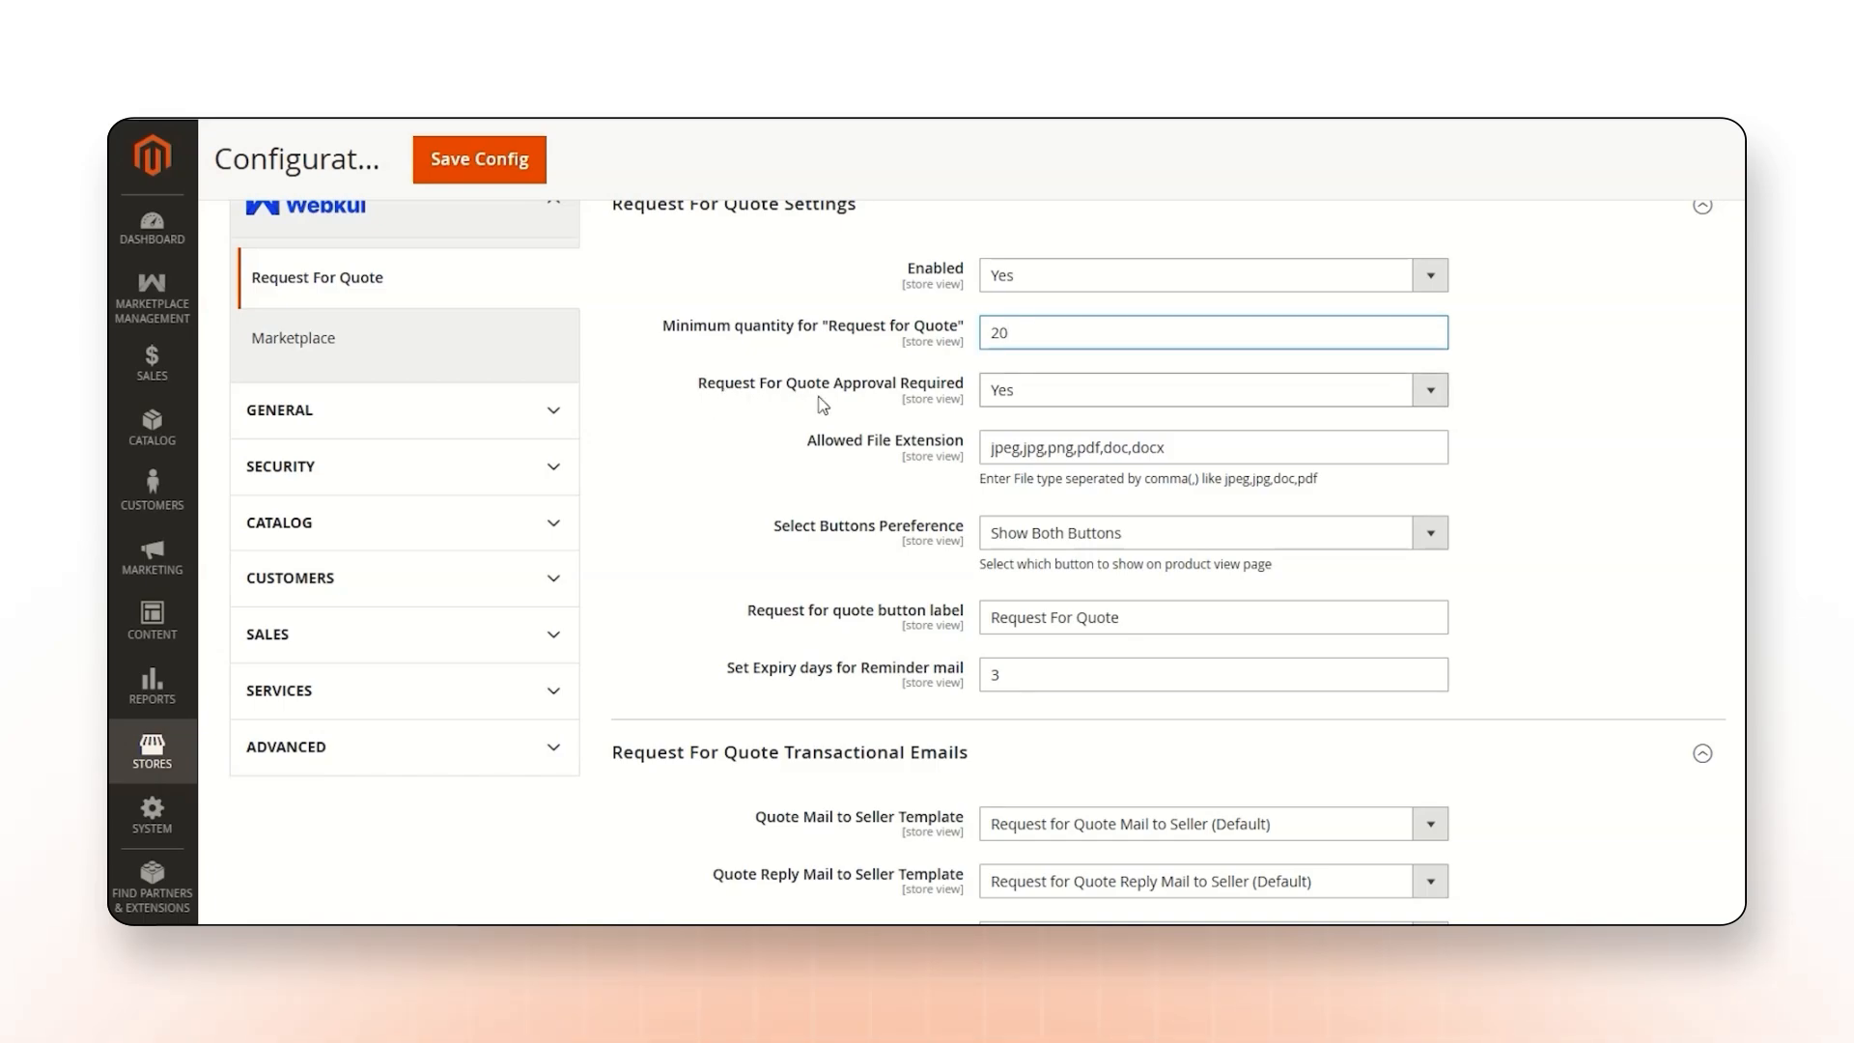
Switch Request For Quote Approval Required to No and back to Yes.
{"action": "left_click", "coordinate": [1006, 391]}
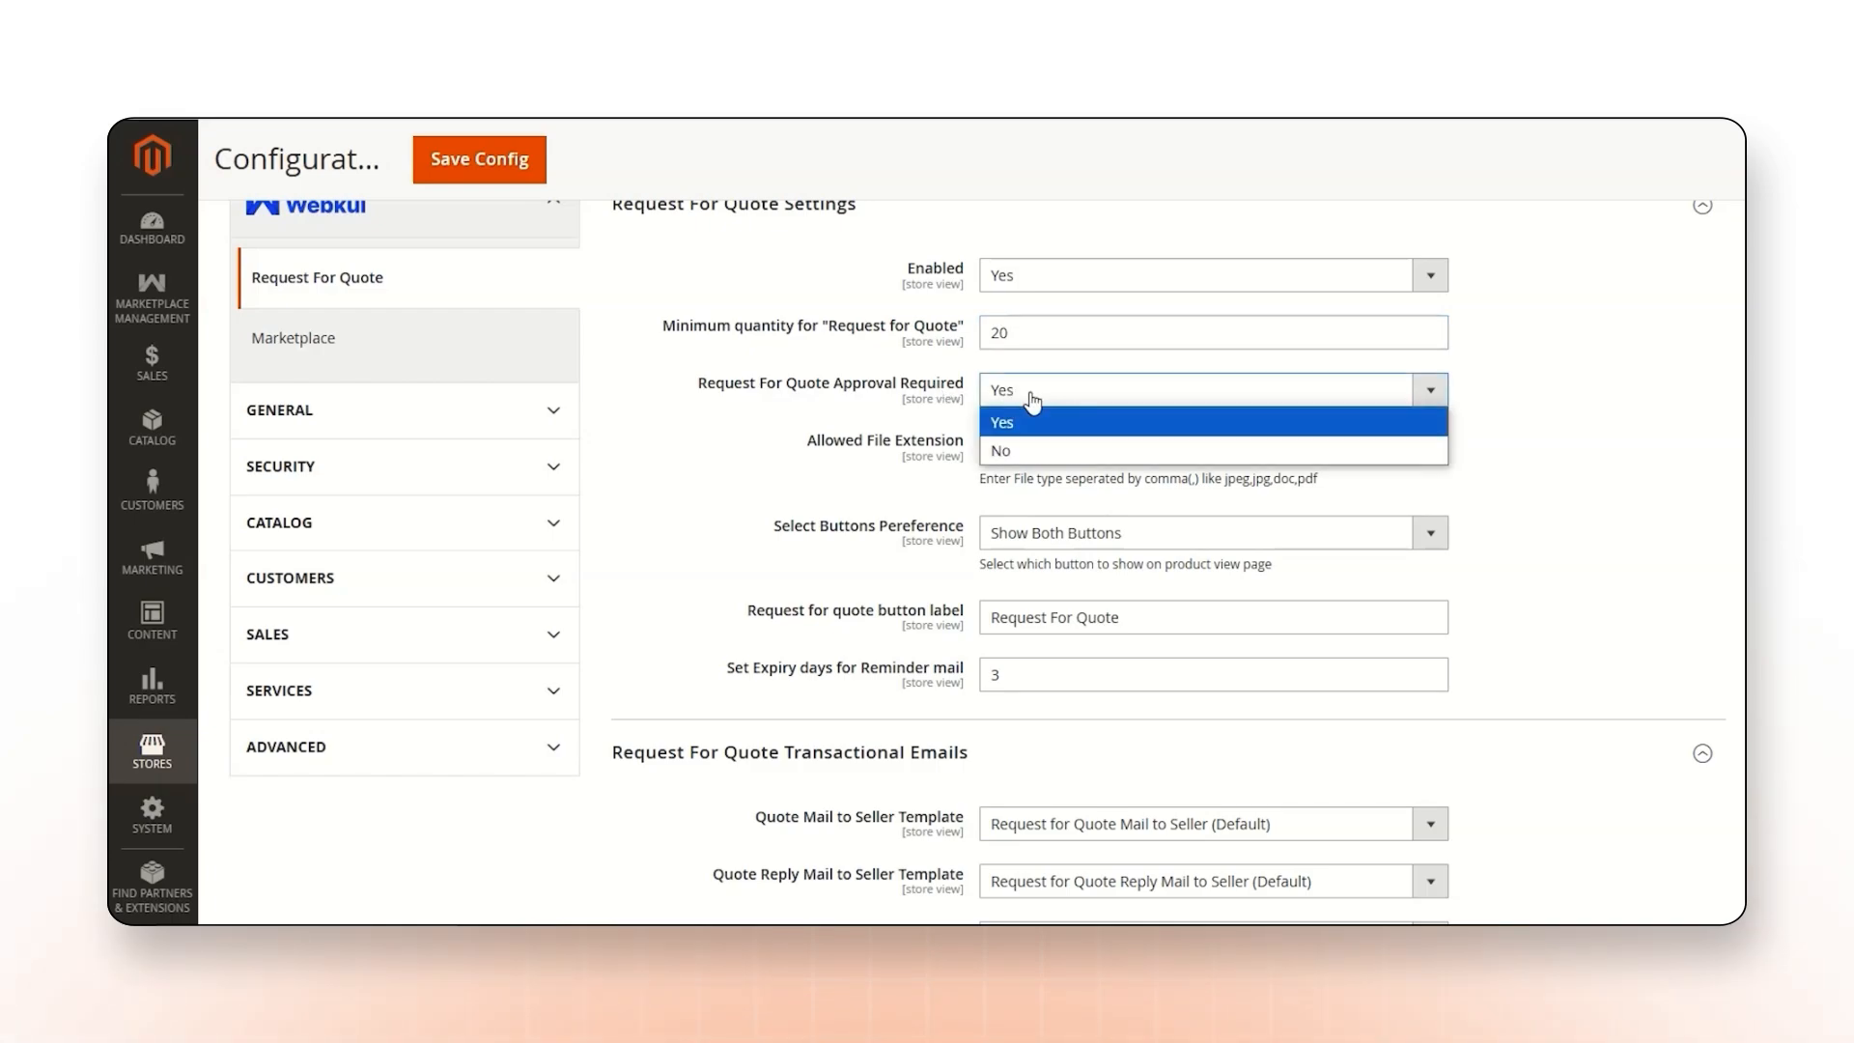
{"action": "left_click", "coordinate": [1034, 453]}
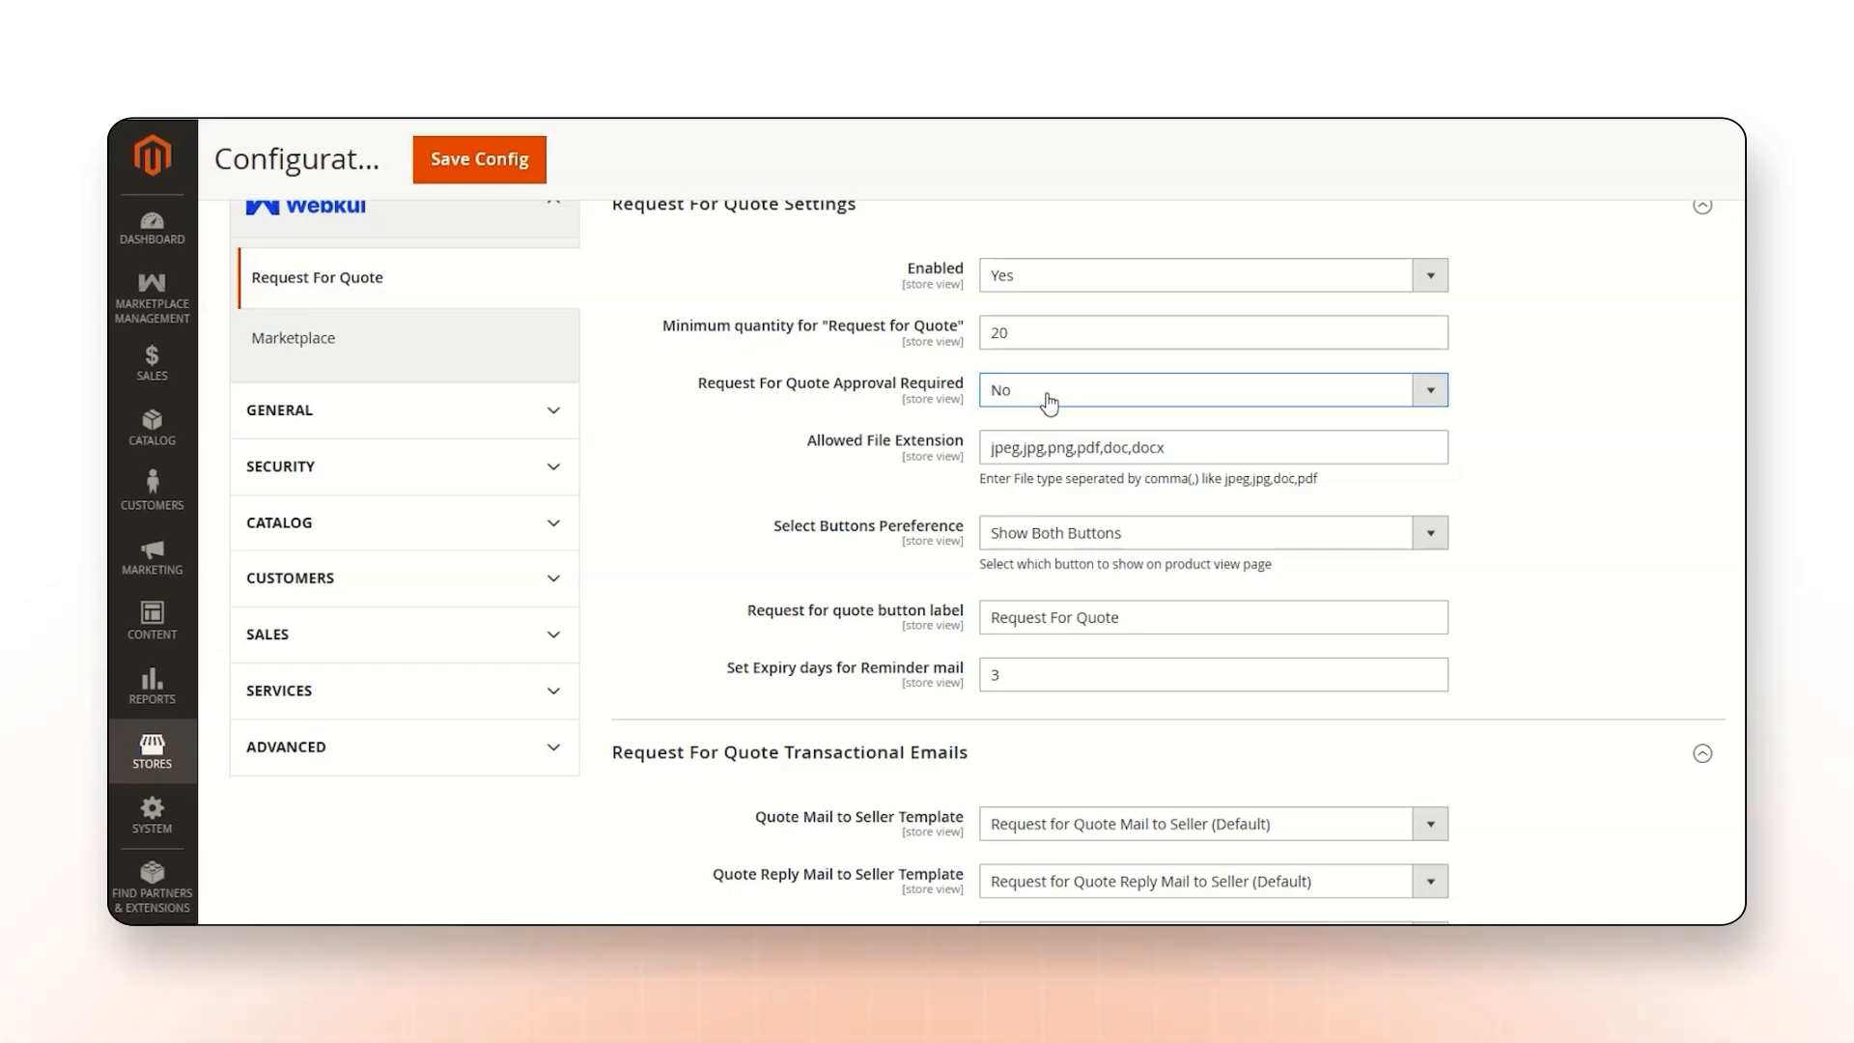
{"action": "left_click", "coordinate": [1050, 404]}
{"action": "left_click", "coordinate": [1052, 421]}
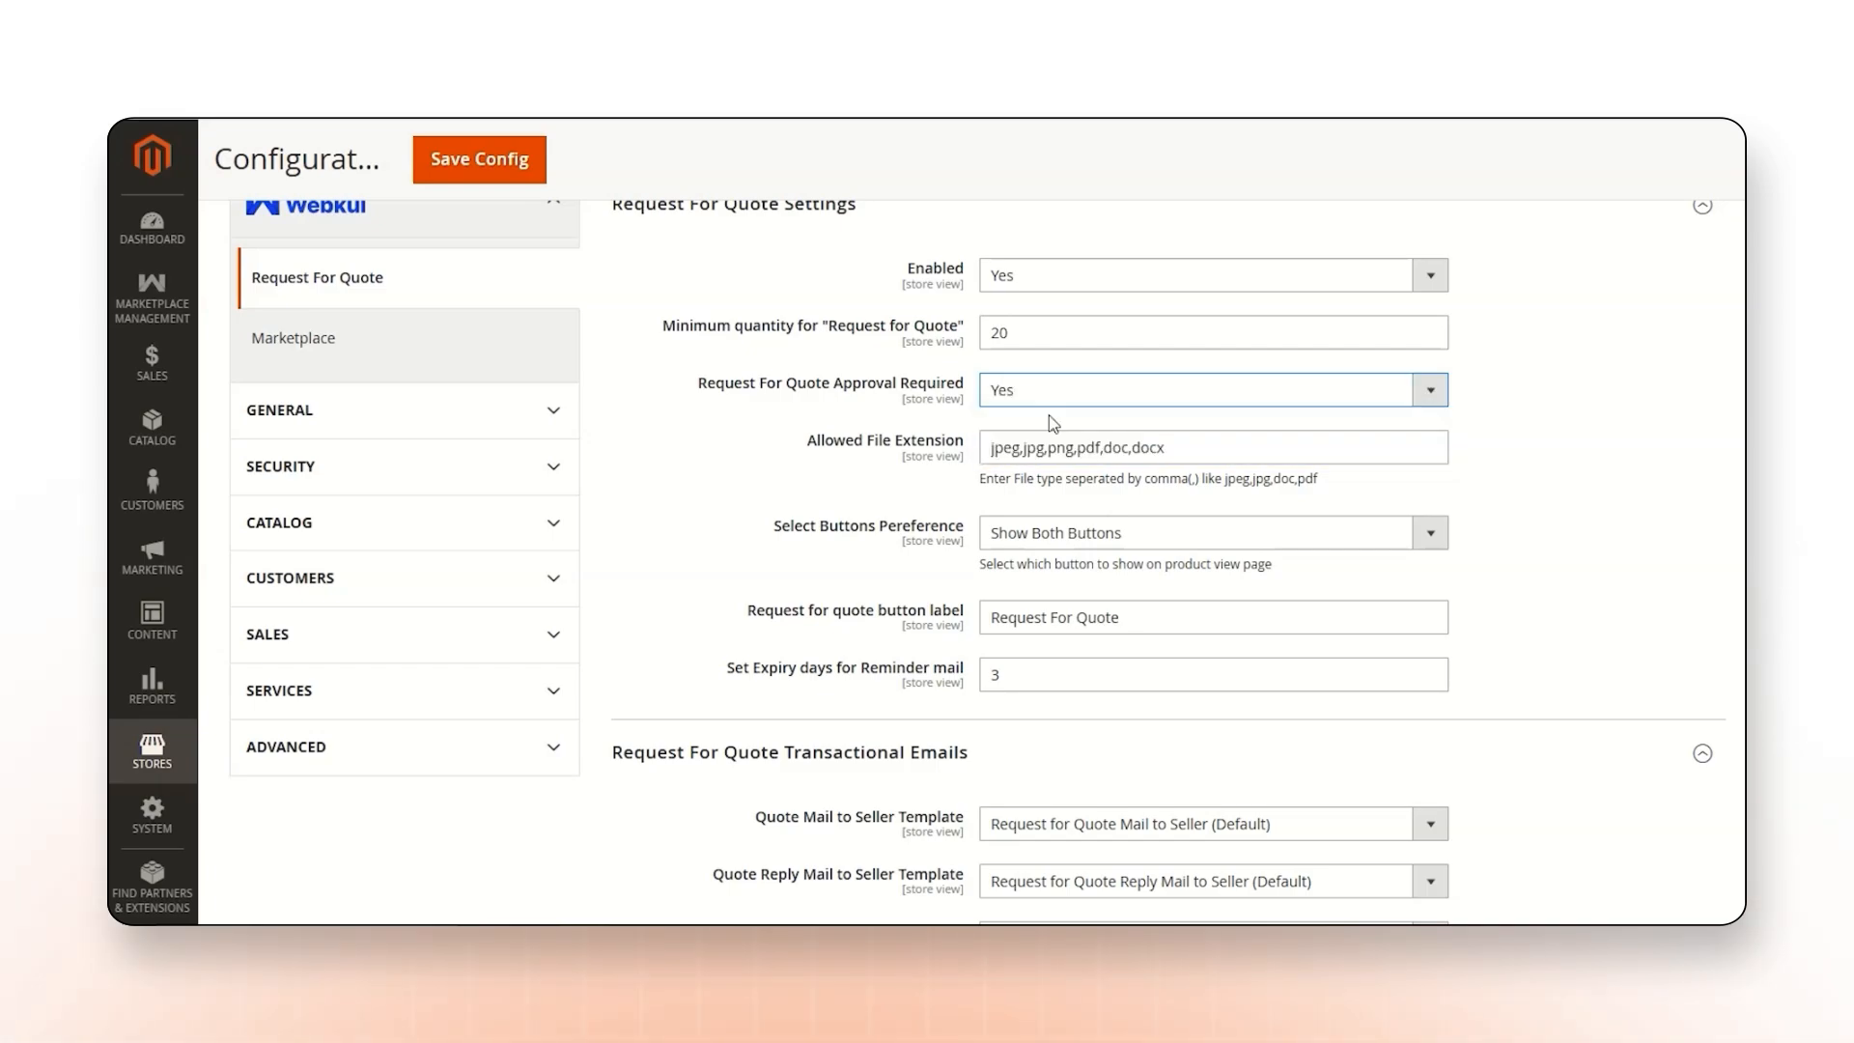
Select the list of allowed file extensions to review it.
{"action": "left_click", "coordinate": [1174, 447]}
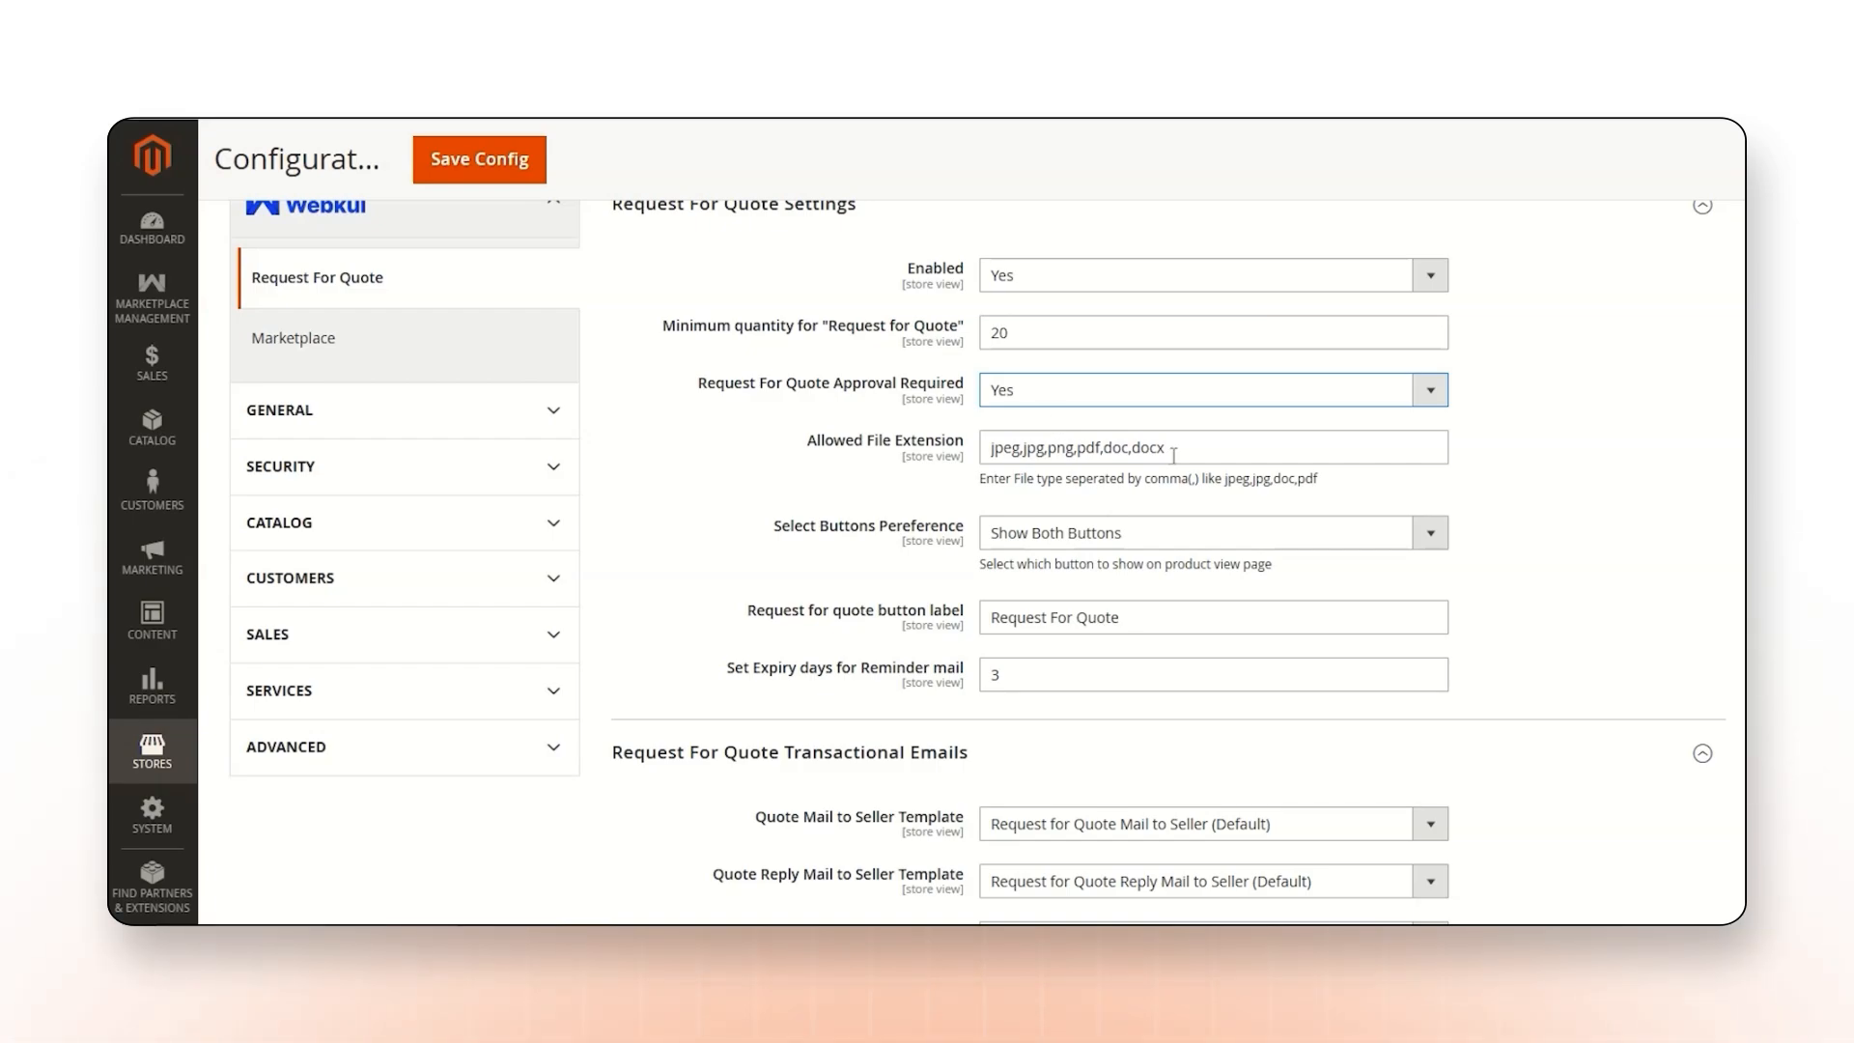
{"action": "left_click_drag", "start_coordinate": [1174, 447], "coordinate": [981, 448]}
{"action": "scroll", "coordinate": [964, 515], "scroll_direction": "down", "scroll_amount": 1}
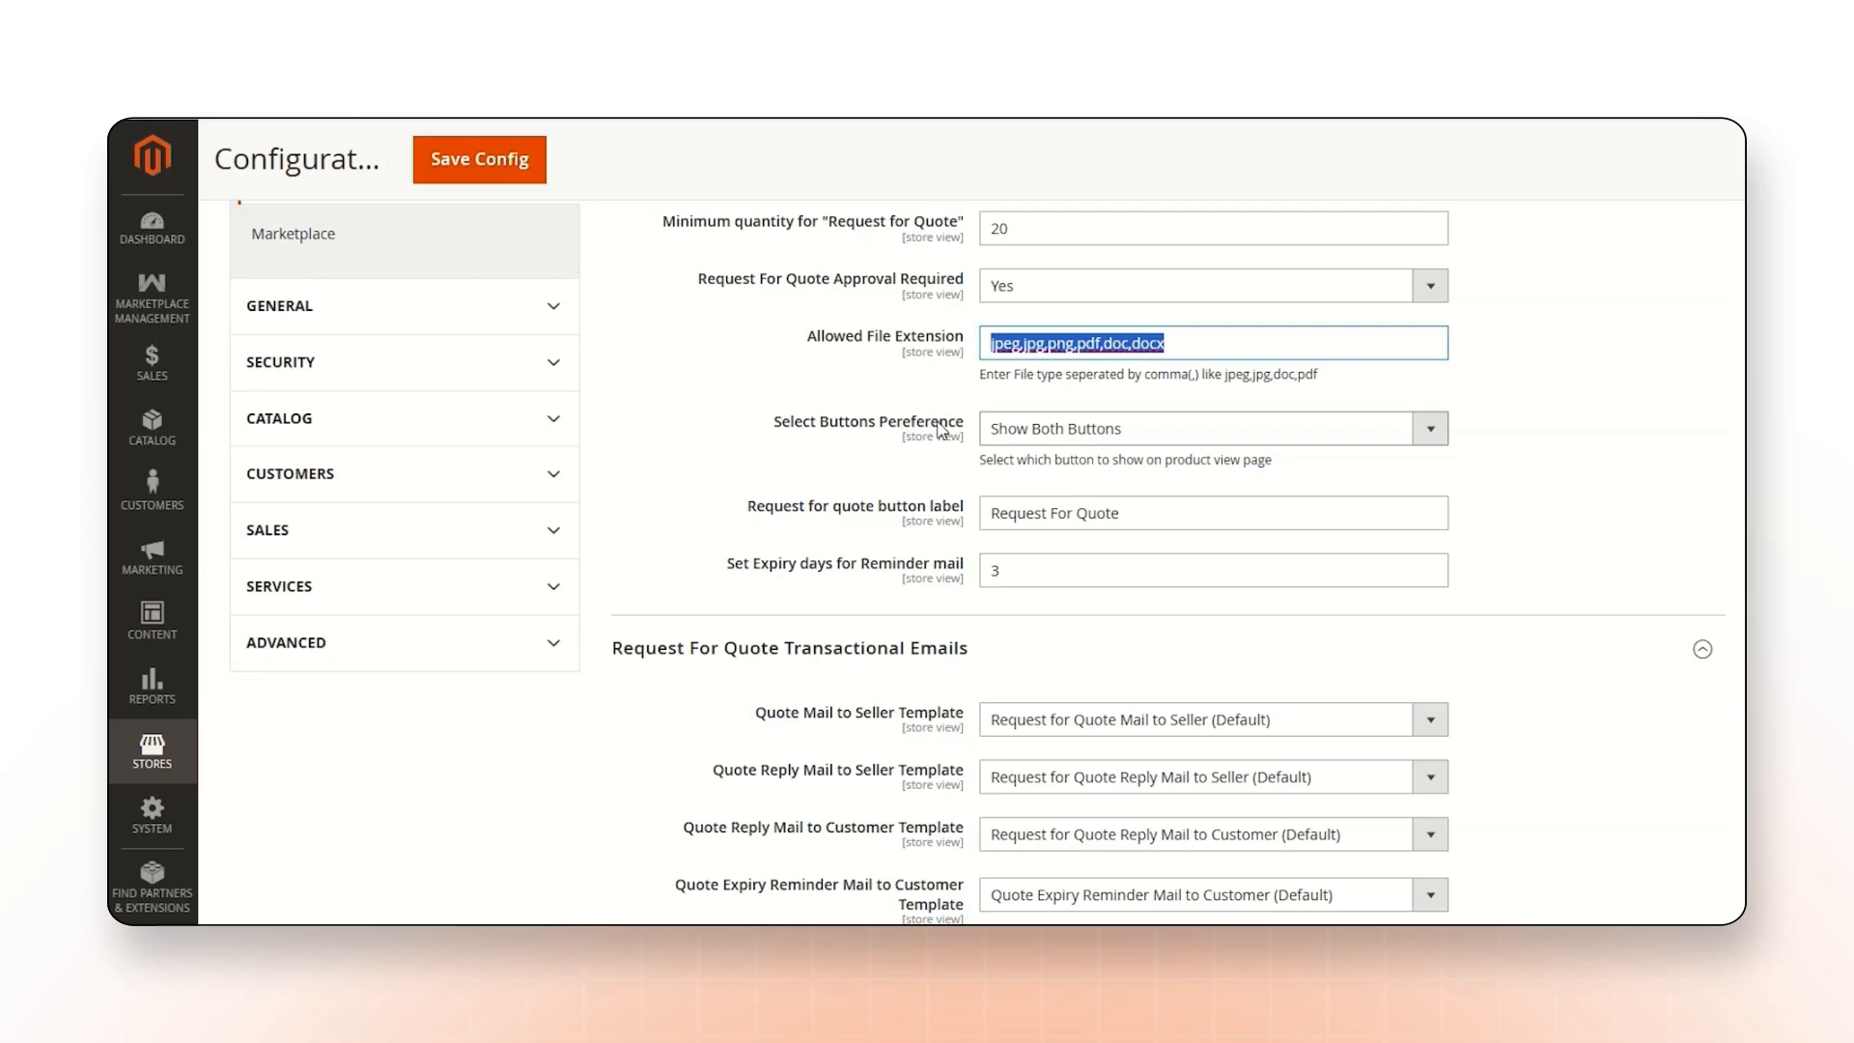
Try the button preference as Show Add To Cart Button and Show Request For Quote Button, and return it to Show Both Buttons.
{"action": "left_click", "coordinate": [1019, 428]}
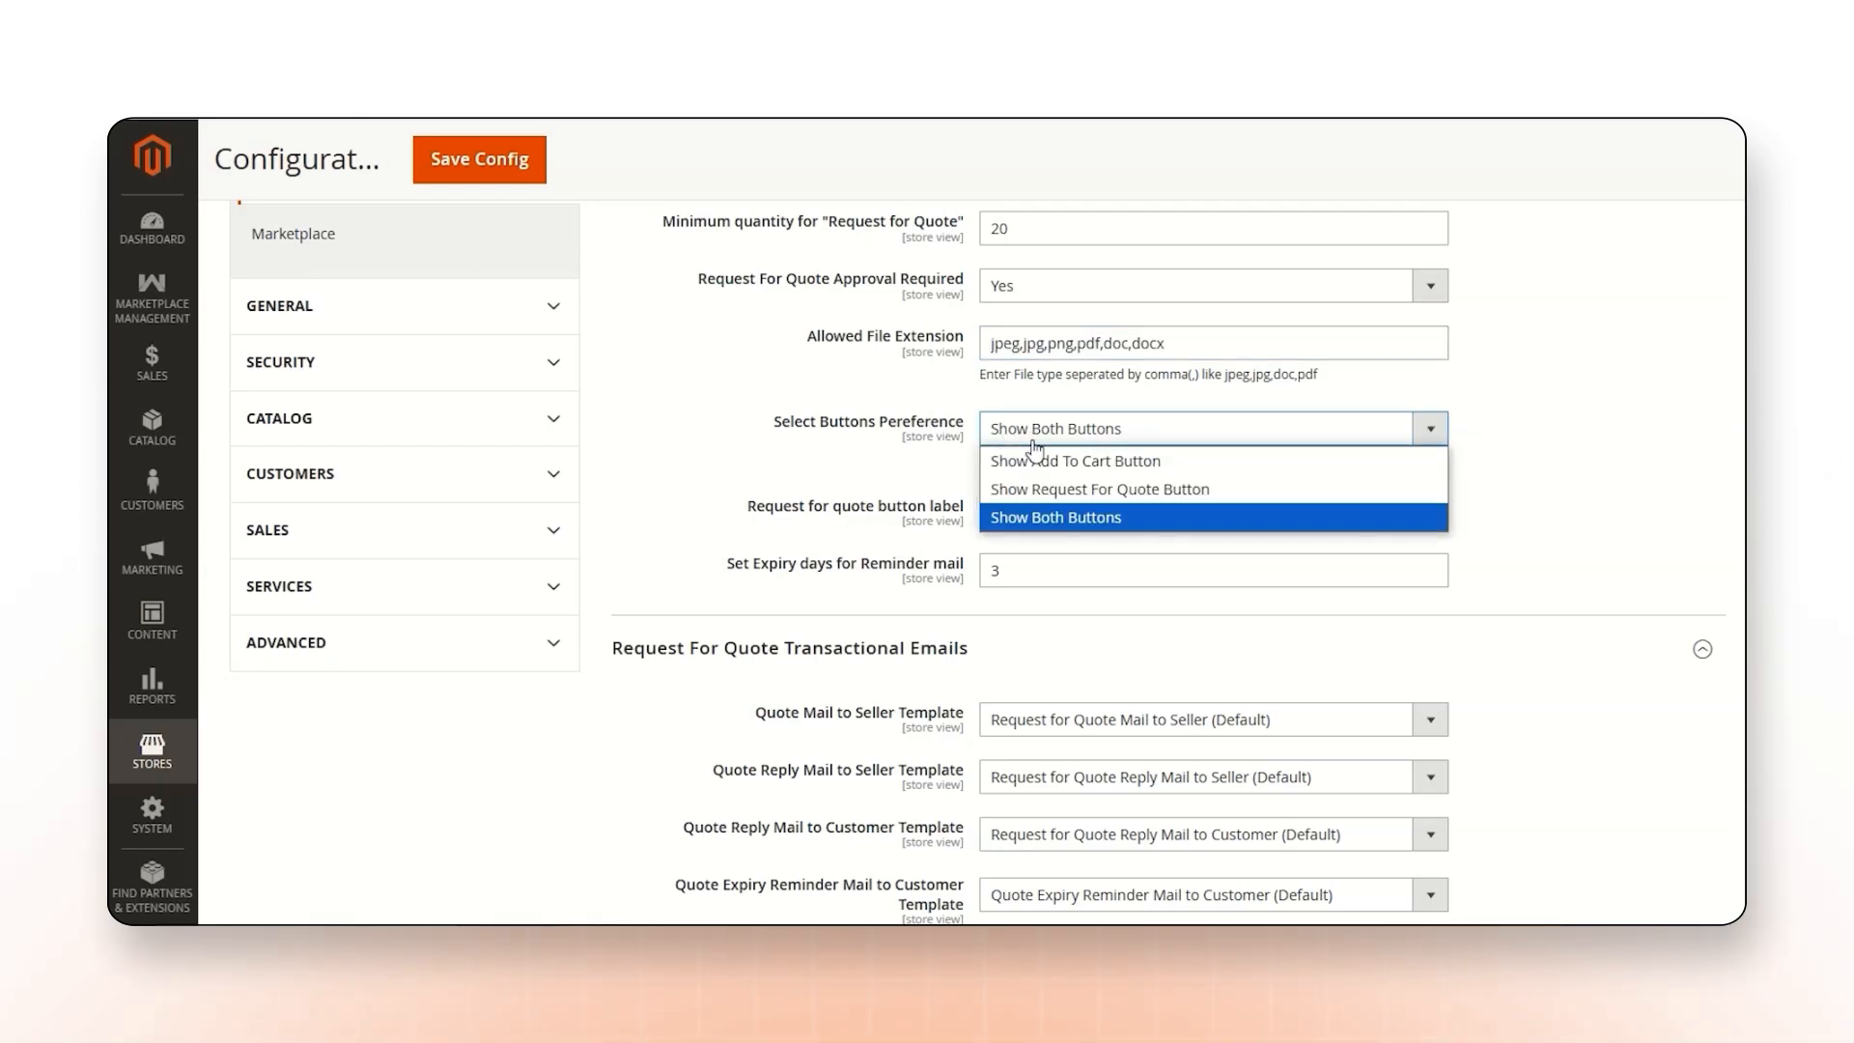
{"action": "left_click", "coordinate": [1097, 461]}
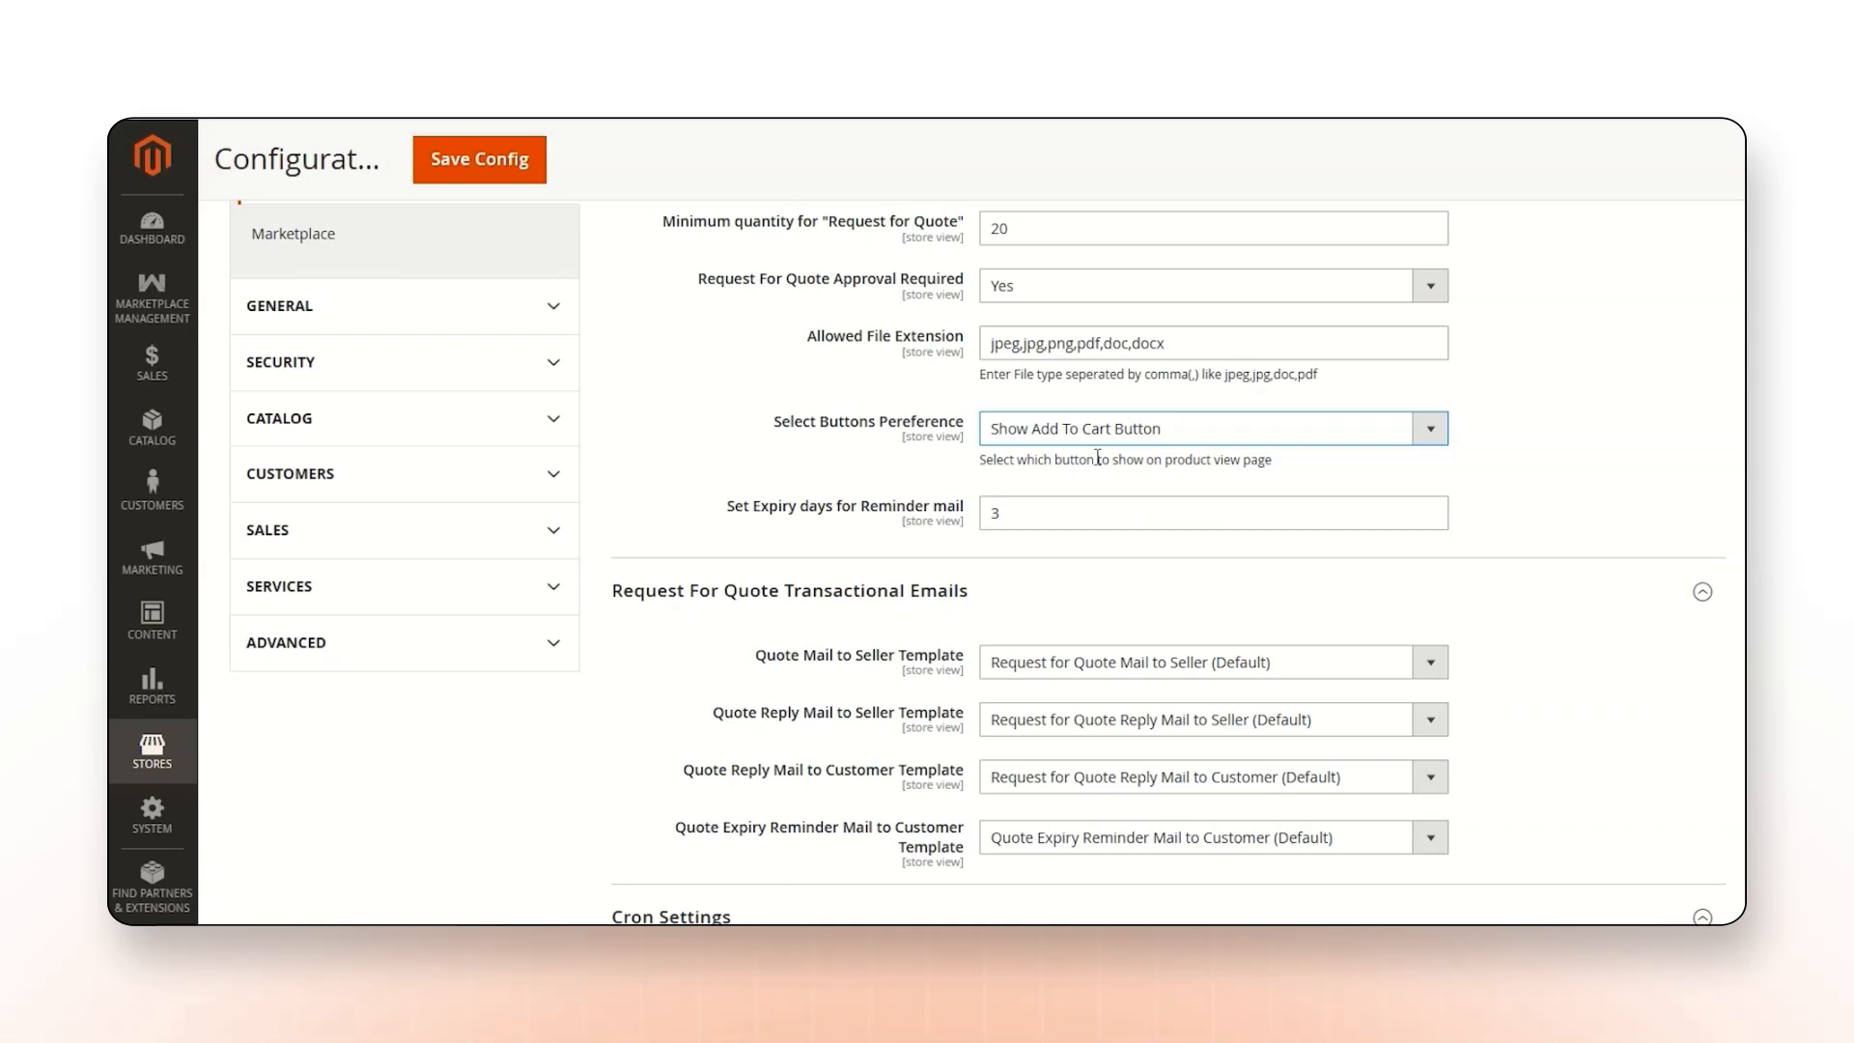
{"action": "left_click", "coordinate": [1099, 430]}
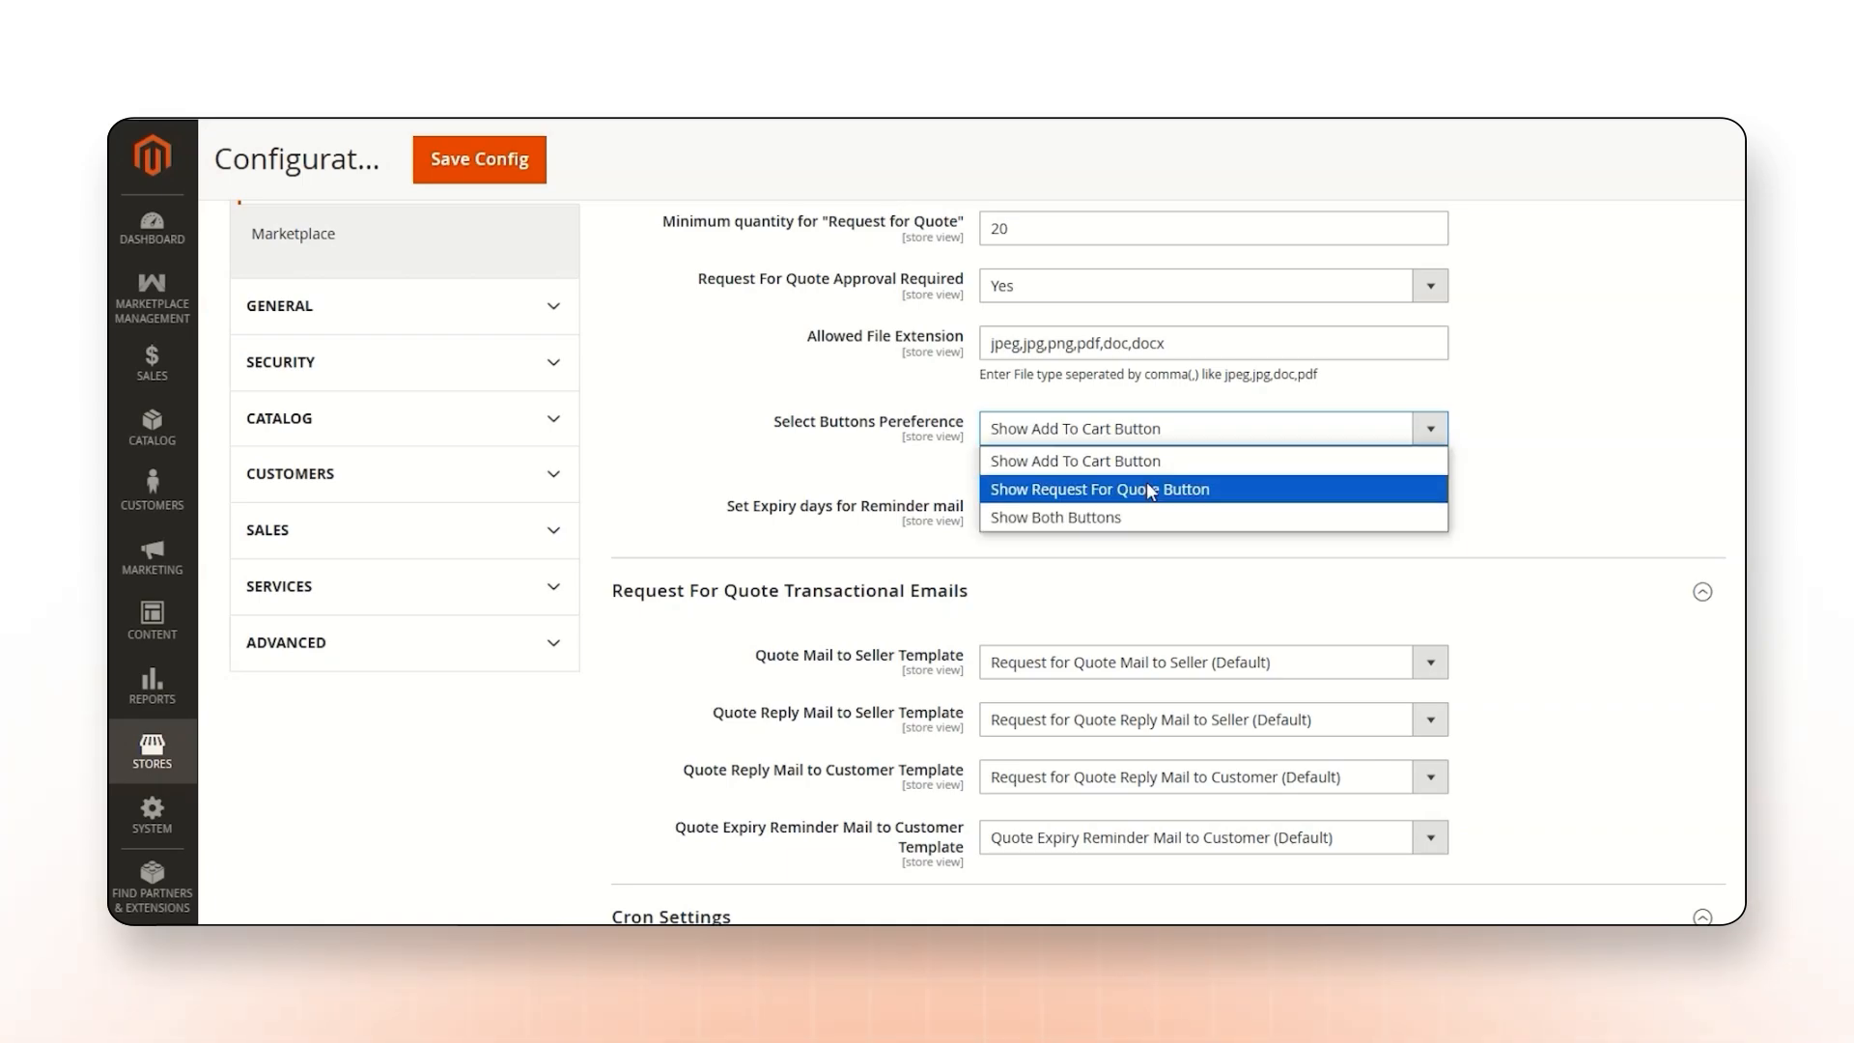
{"action": "left_click", "coordinate": [1199, 492]}
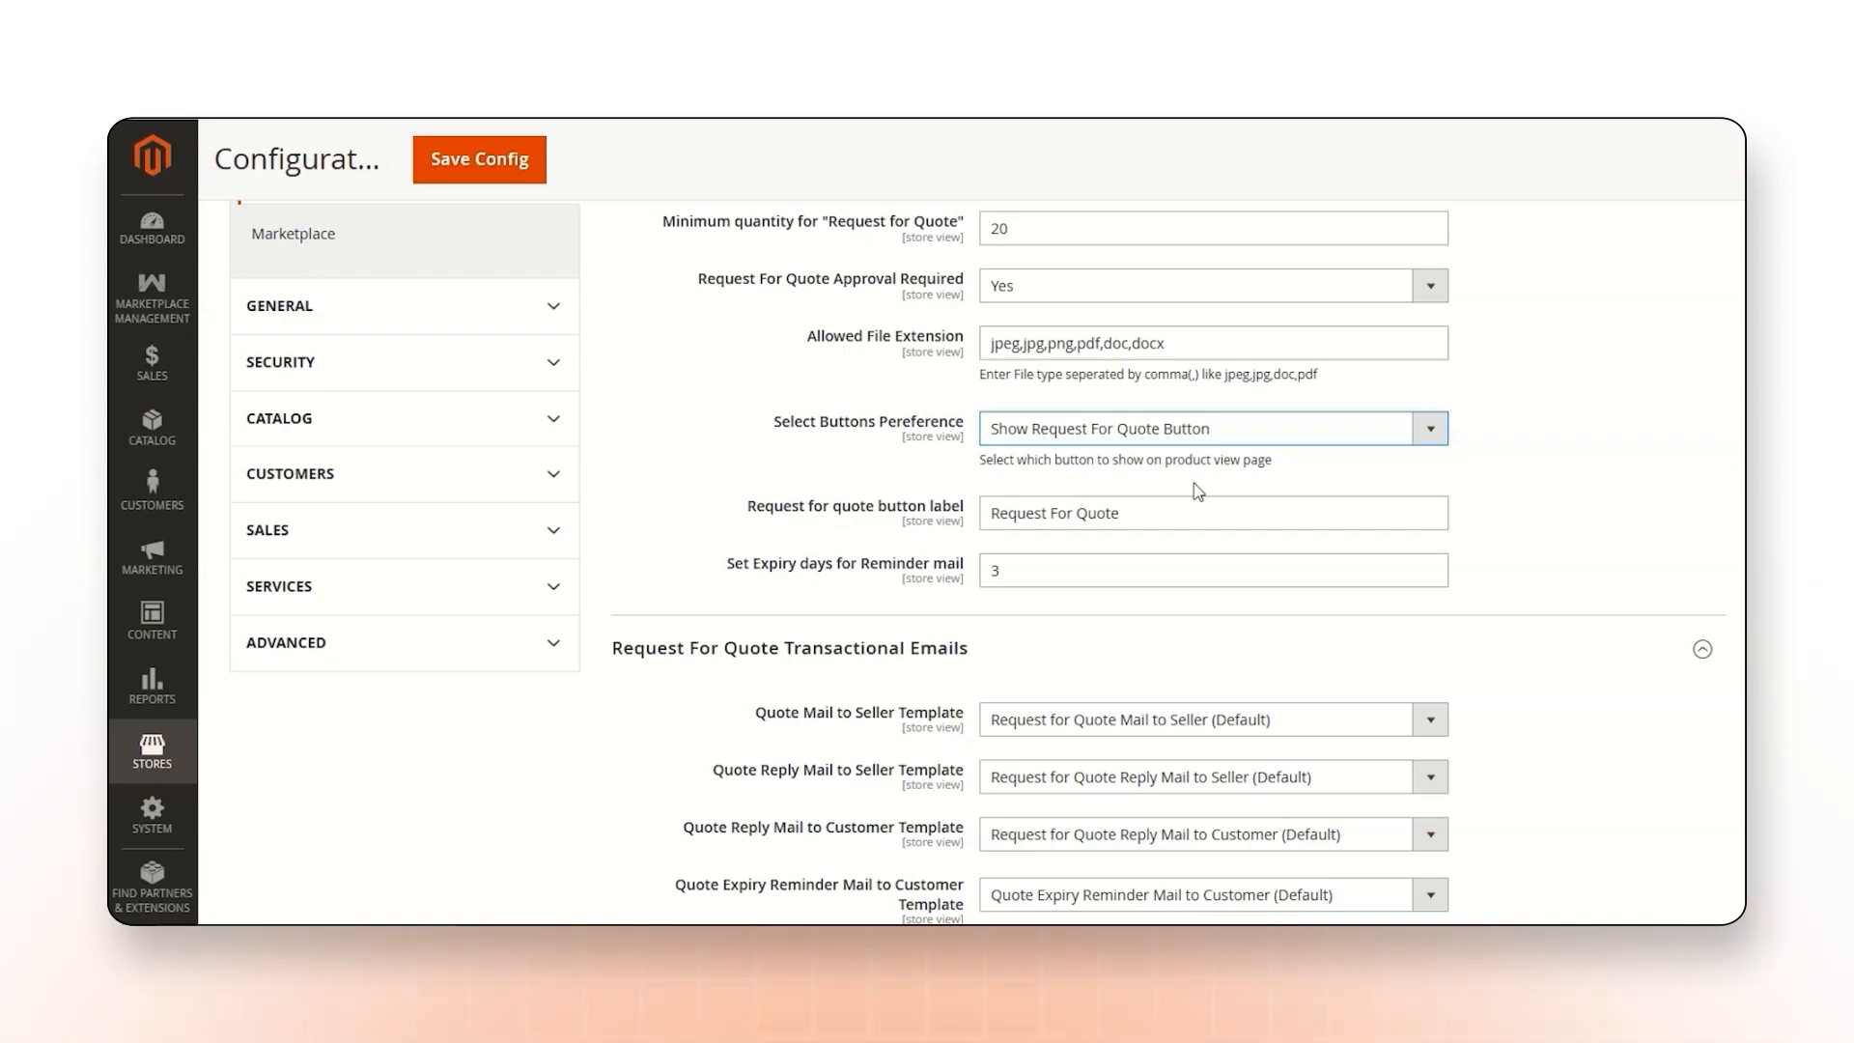
{"action": "left_click", "coordinate": [1202, 439]}
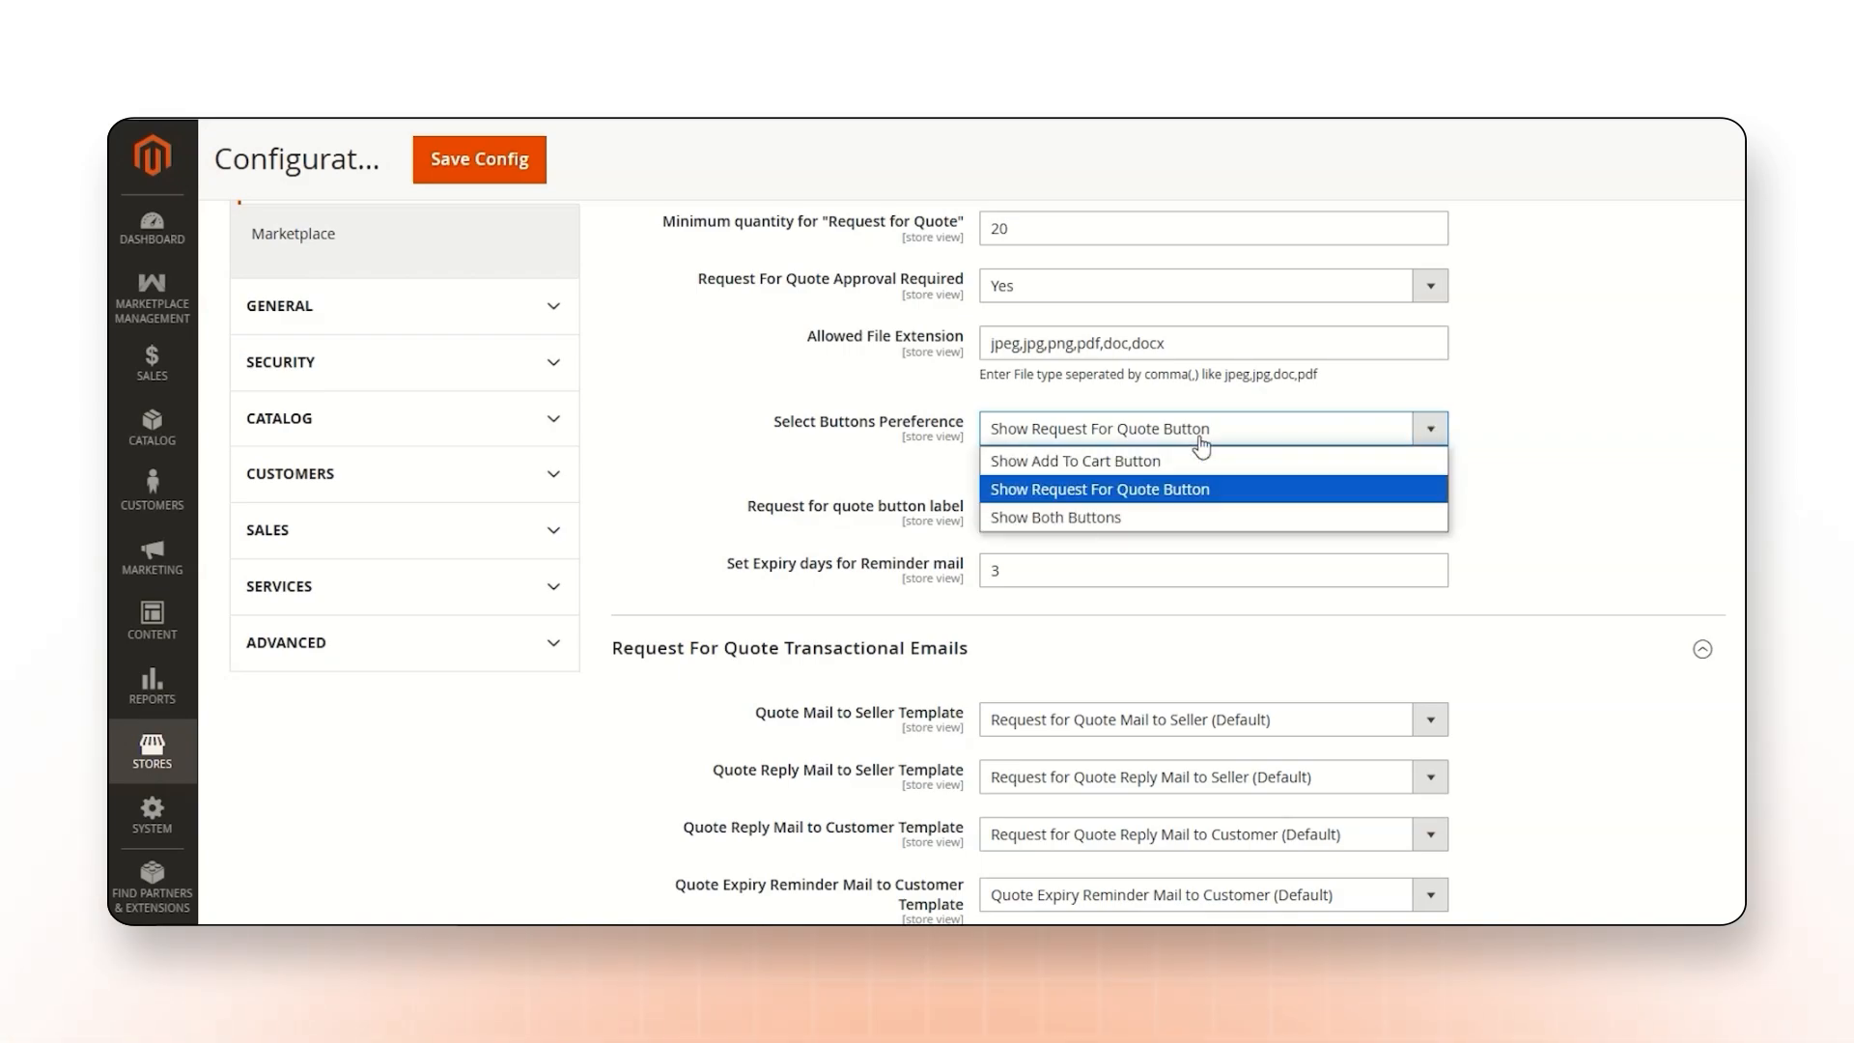
{"action": "left_click", "coordinate": [1082, 519]}
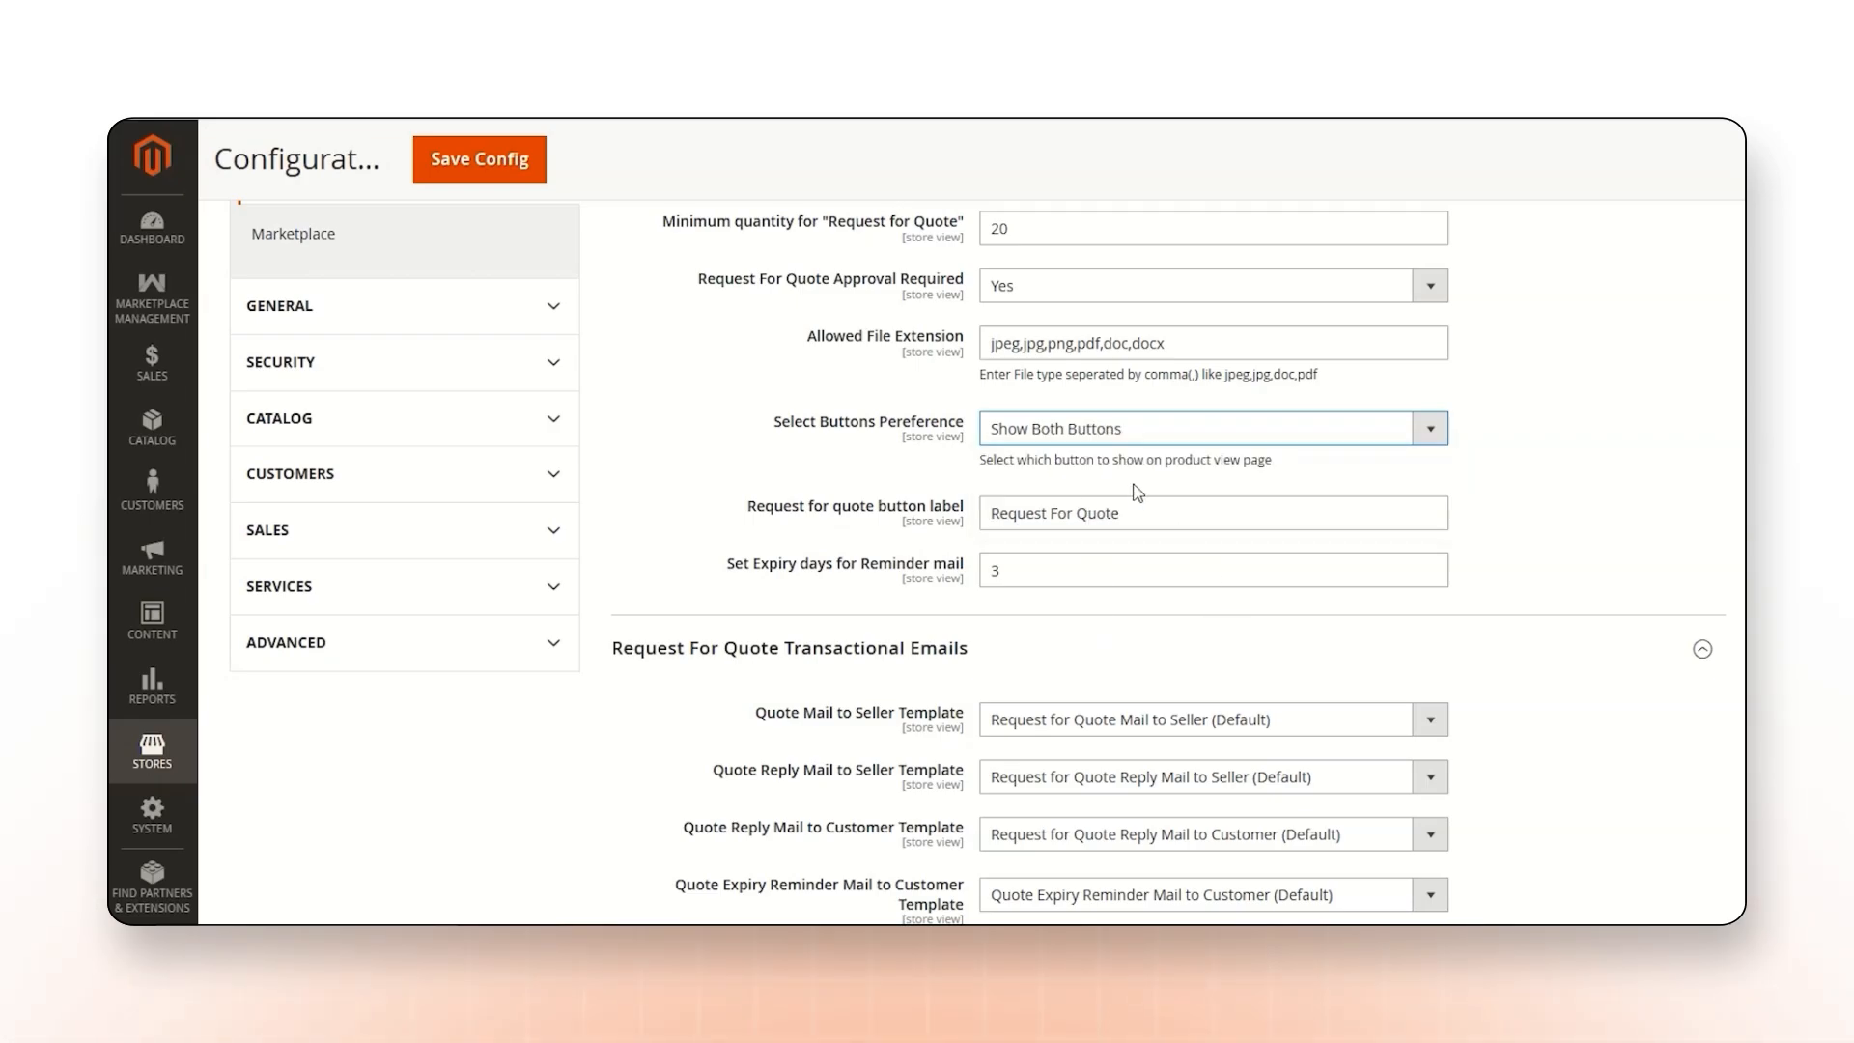
Review the expiry days for the reminder mail and the Request For Quote transactional email templates.
{"action": "scroll", "coordinate": [1110, 488], "scroll_direction": "down", "scroll_amount": 1}
{"action": "left_click_drag", "start_coordinate": [1010, 467], "coordinate": [970, 480]}
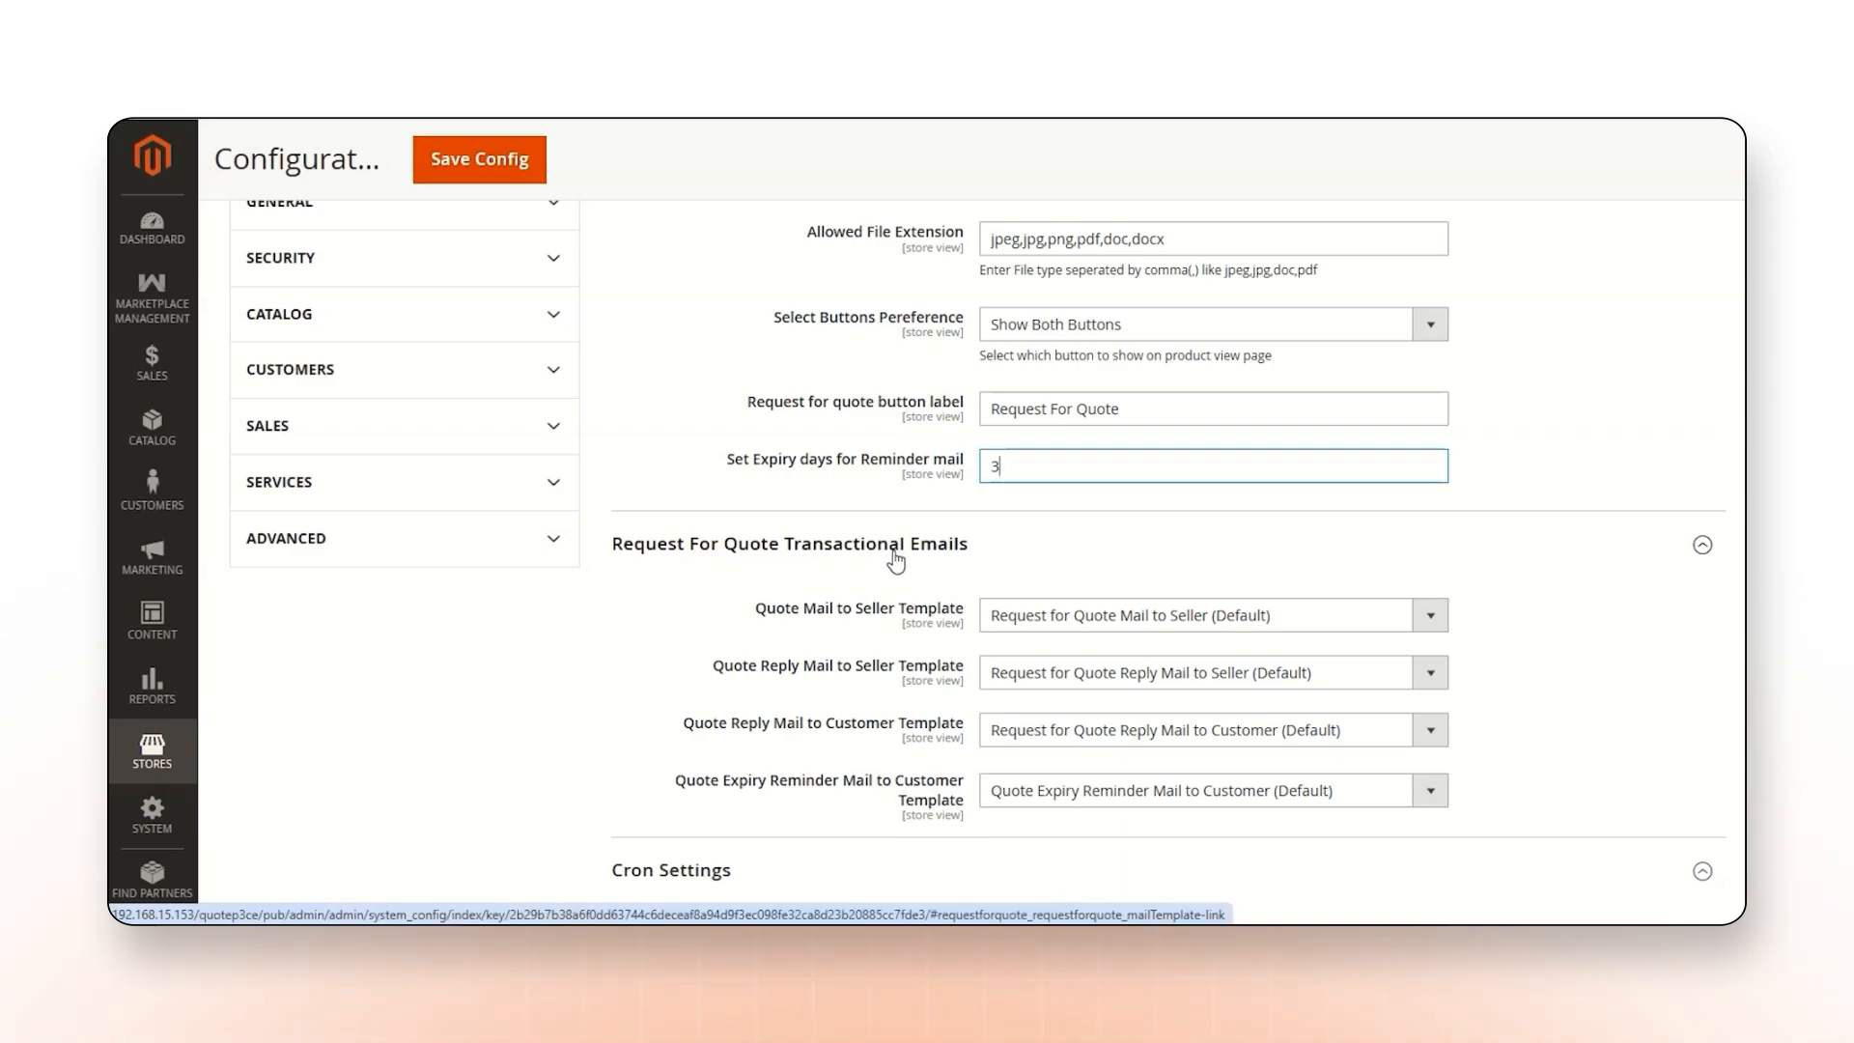
{"action": "scroll", "coordinate": [928, 560], "scroll_direction": "down", "scroll_amount": 1}
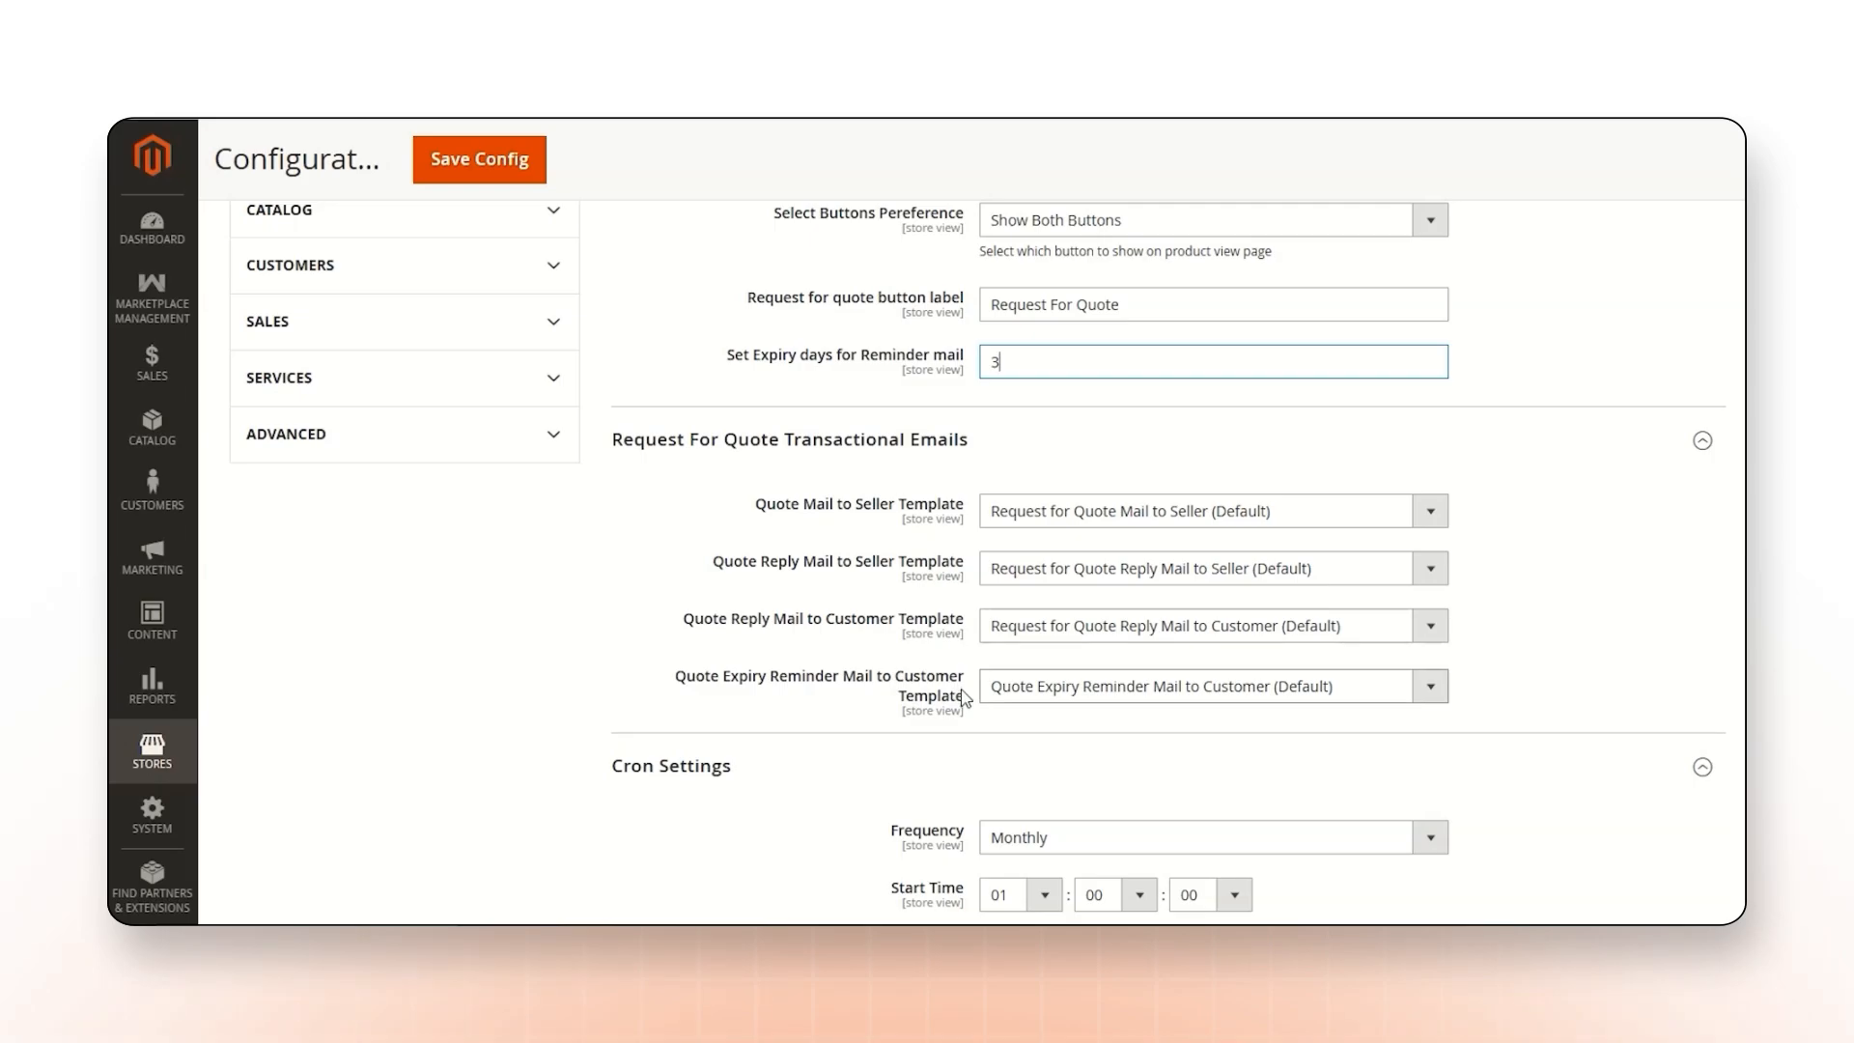
Set the frequency in the Cron Settings to Daily.
{"action": "scroll", "coordinate": [963, 696], "scroll_direction": "down", "scroll_amount": 3}
{"action": "left_click", "coordinate": [1007, 529]}
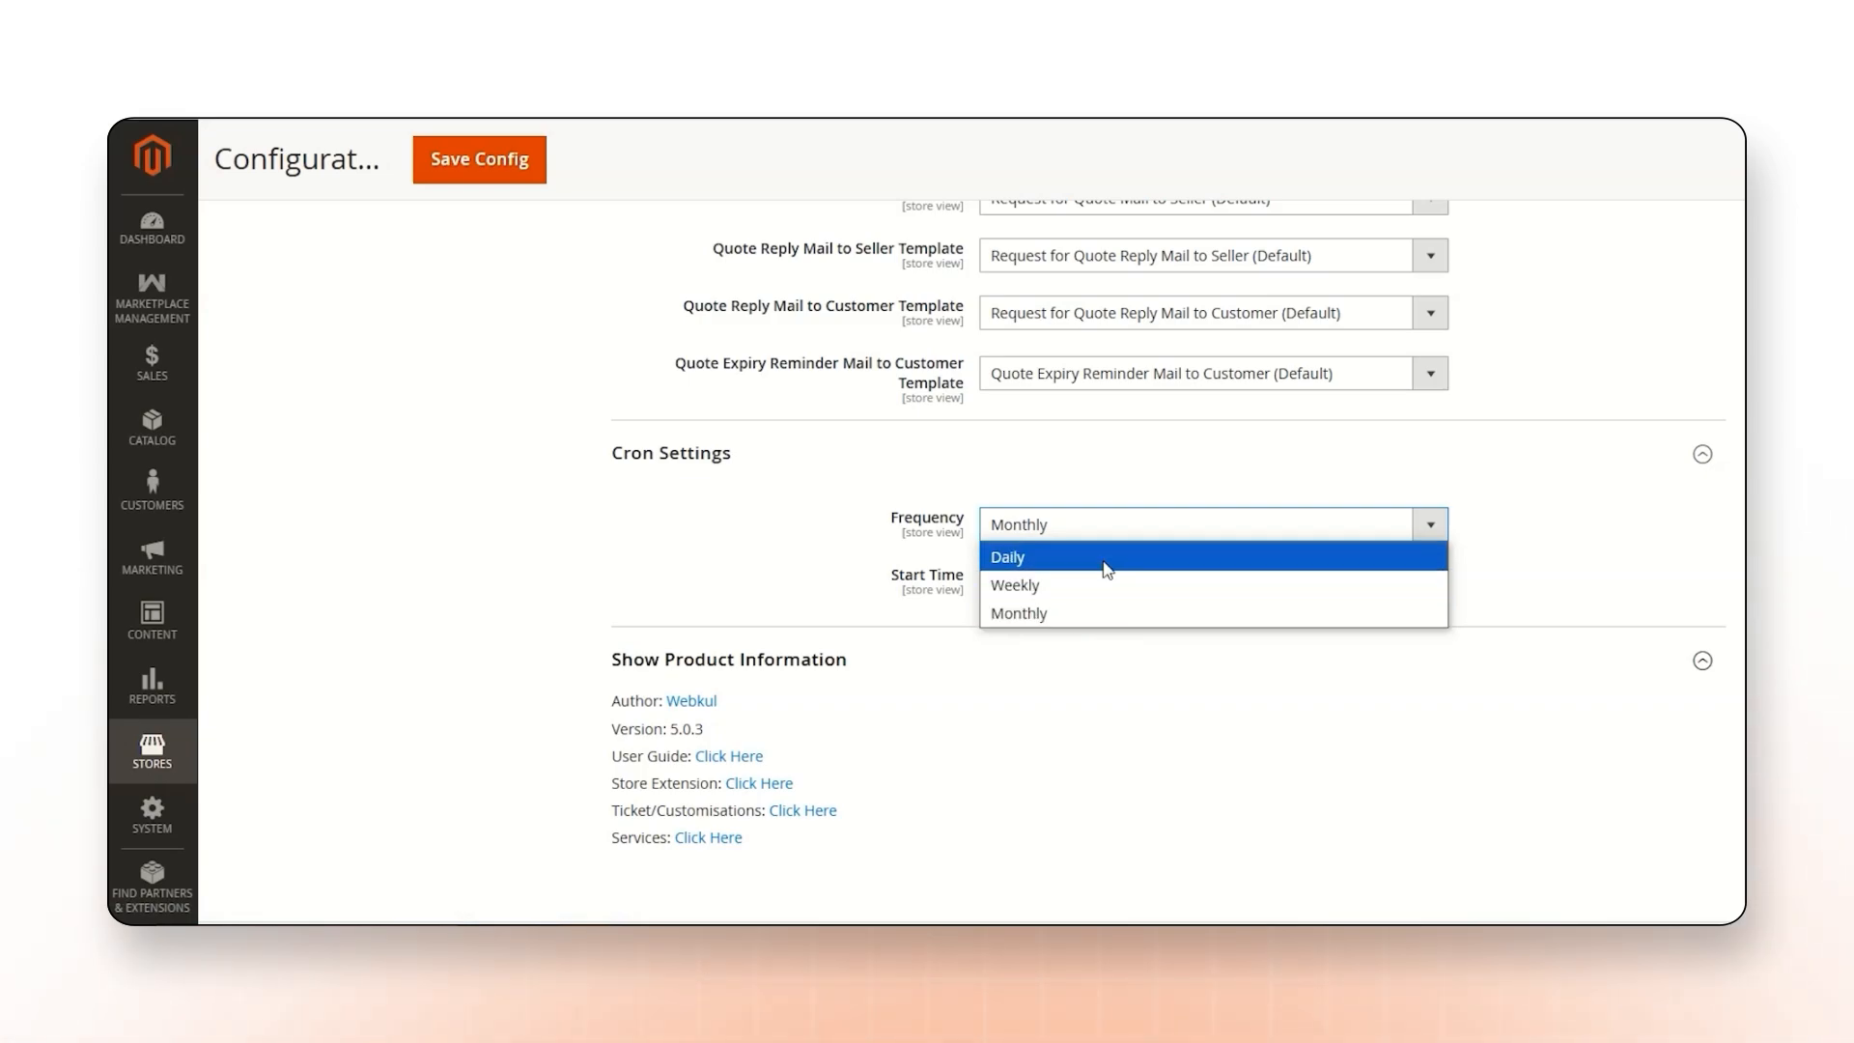
{"action": "left_click", "coordinate": [1034, 560]}
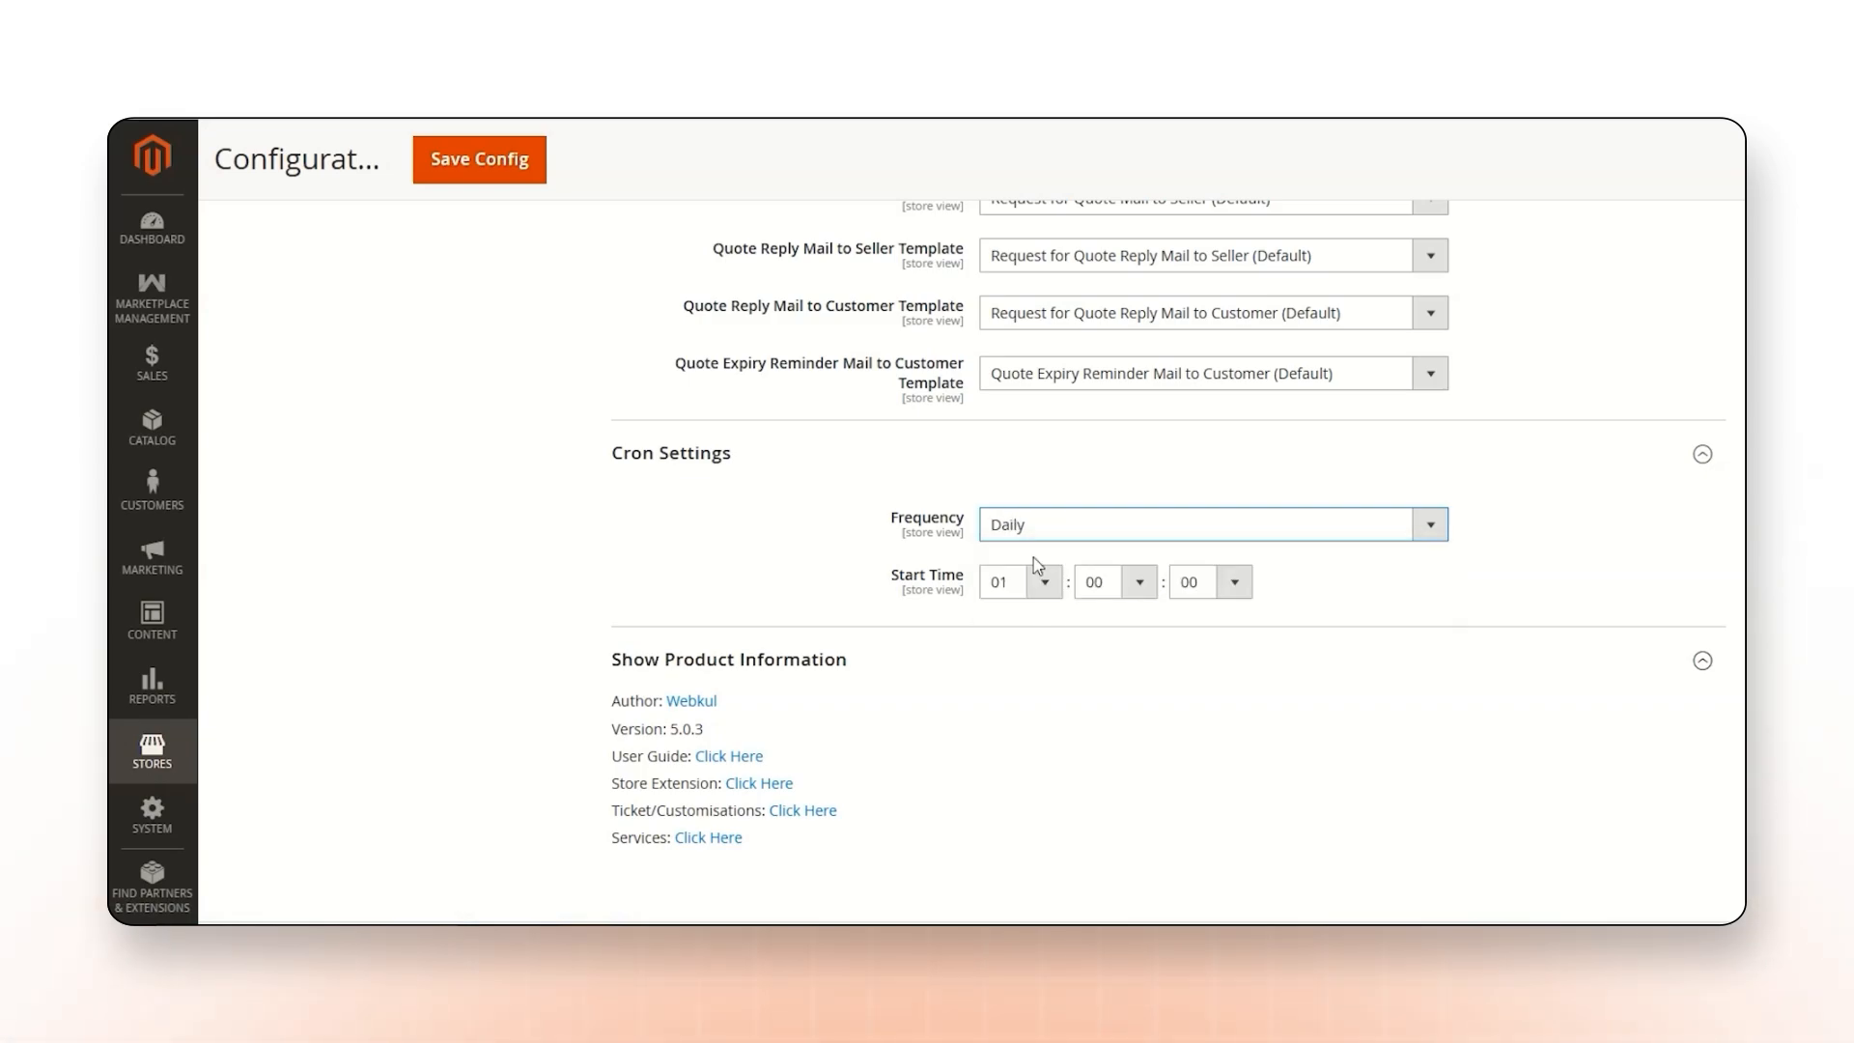
Look through the hour, minute and second choices for the cron start time.
{"action": "left_click", "coordinate": [1042, 582]}
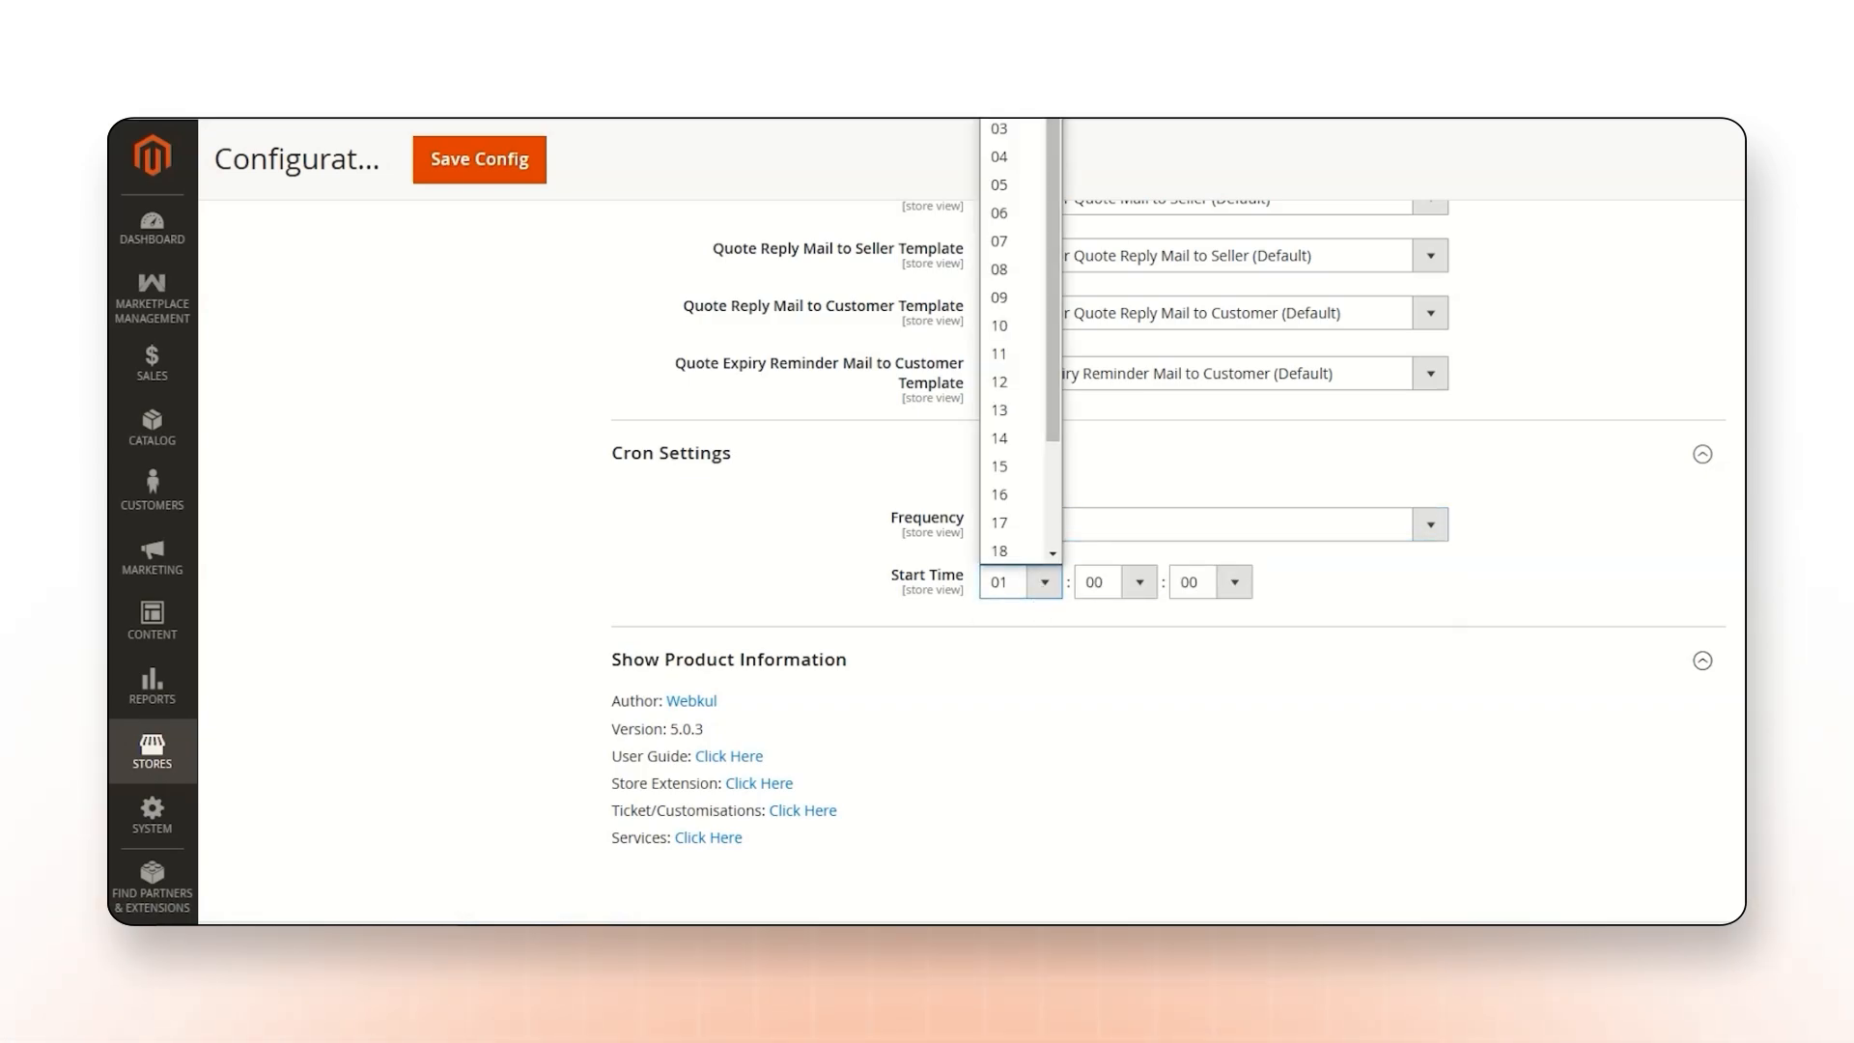
{"action": "left_click", "coordinate": [977, 178]}
{"action": "left_click", "coordinate": [1139, 581]}
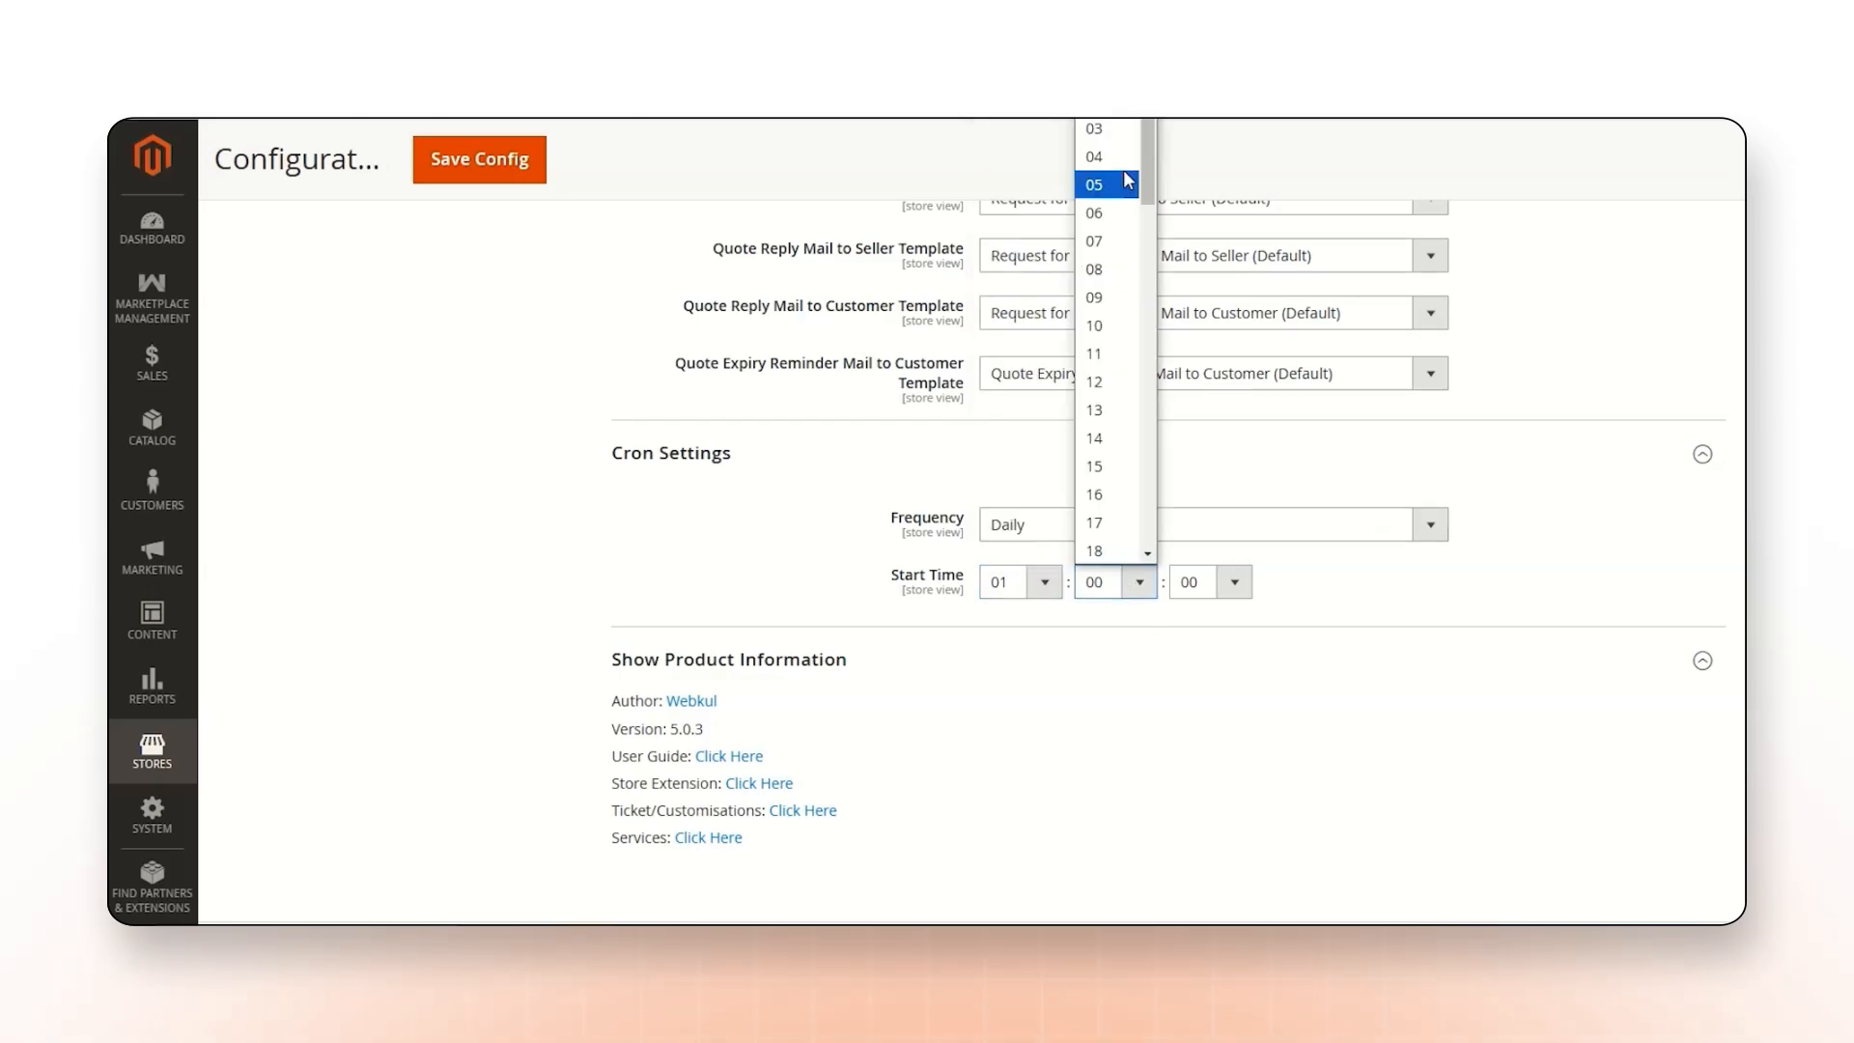
{"action": "left_click", "coordinate": [1120, 175]}
{"action": "left_click", "coordinate": [1234, 582]}
{"action": "left_click", "coordinate": [1207, 386]}
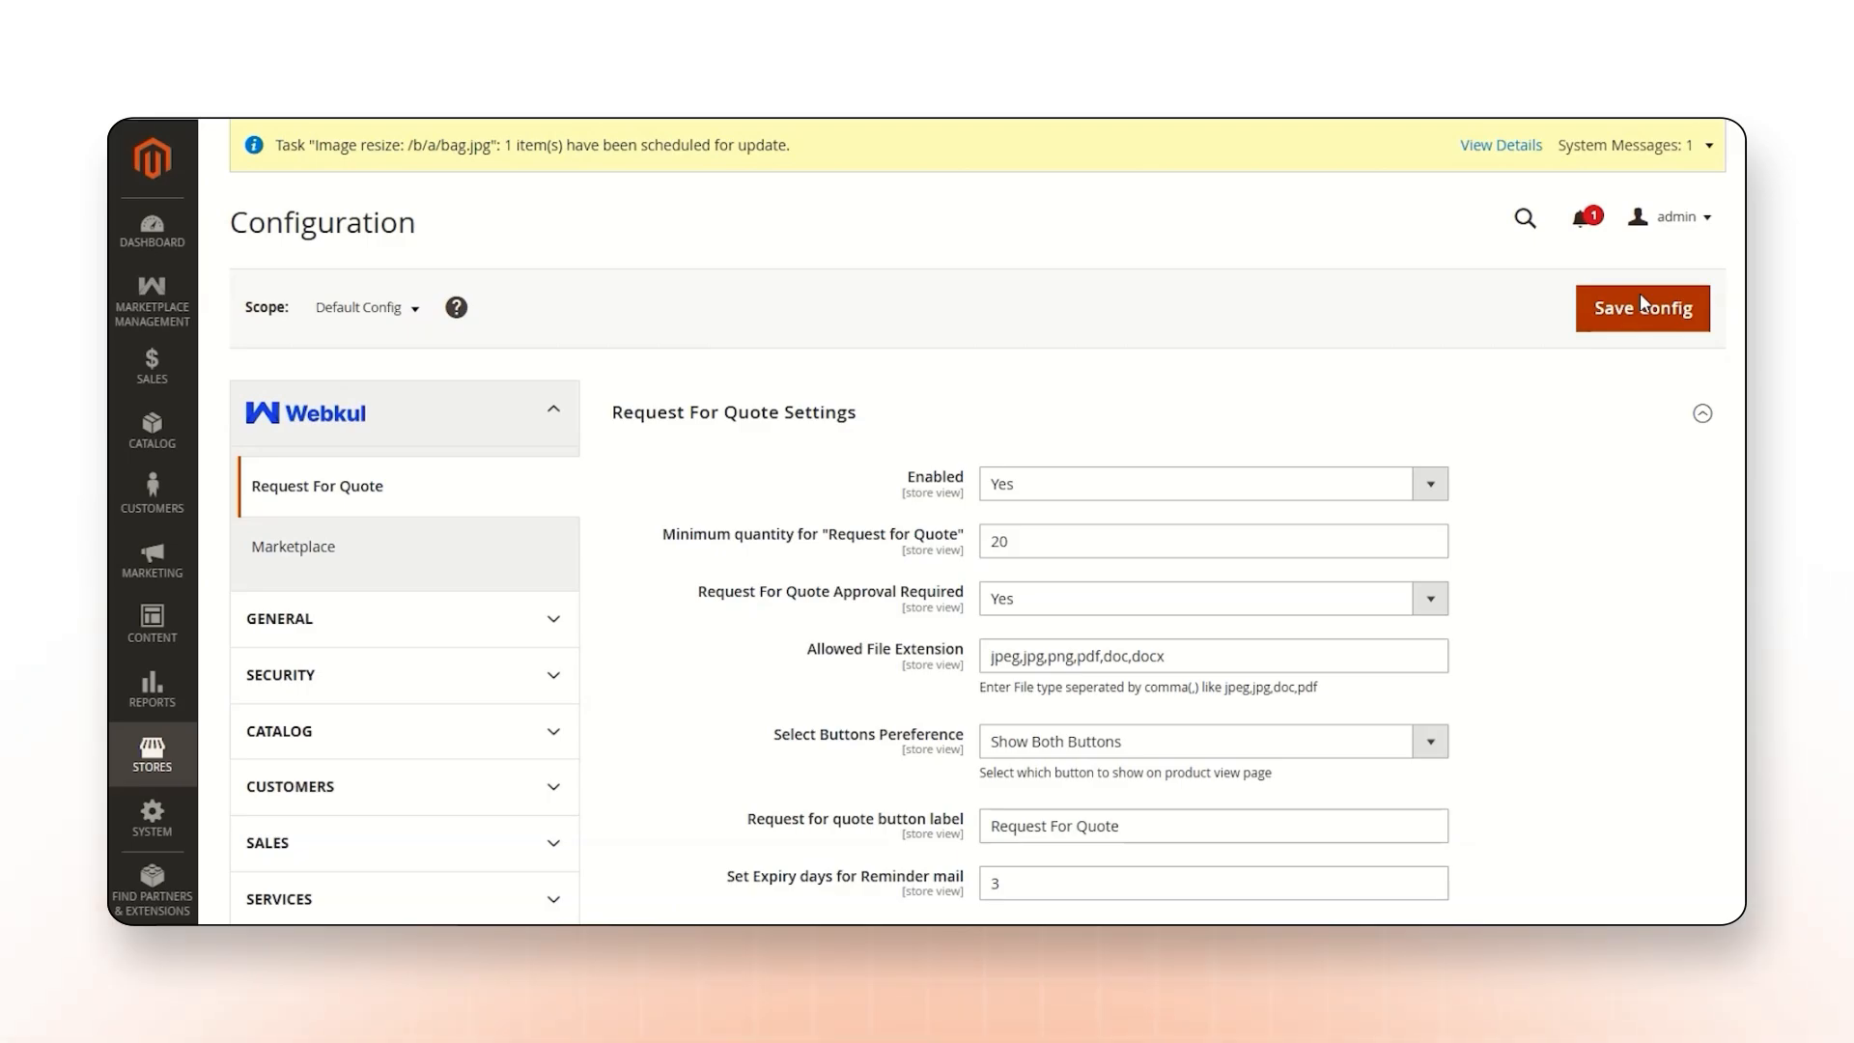
Save the Request For Quote configuration.
{"action": "left_click", "coordinate": [1640, 295]}
{"action": "left_click_drag", "start_coordinate": [285, 410], "coordinate": [471, 412]}
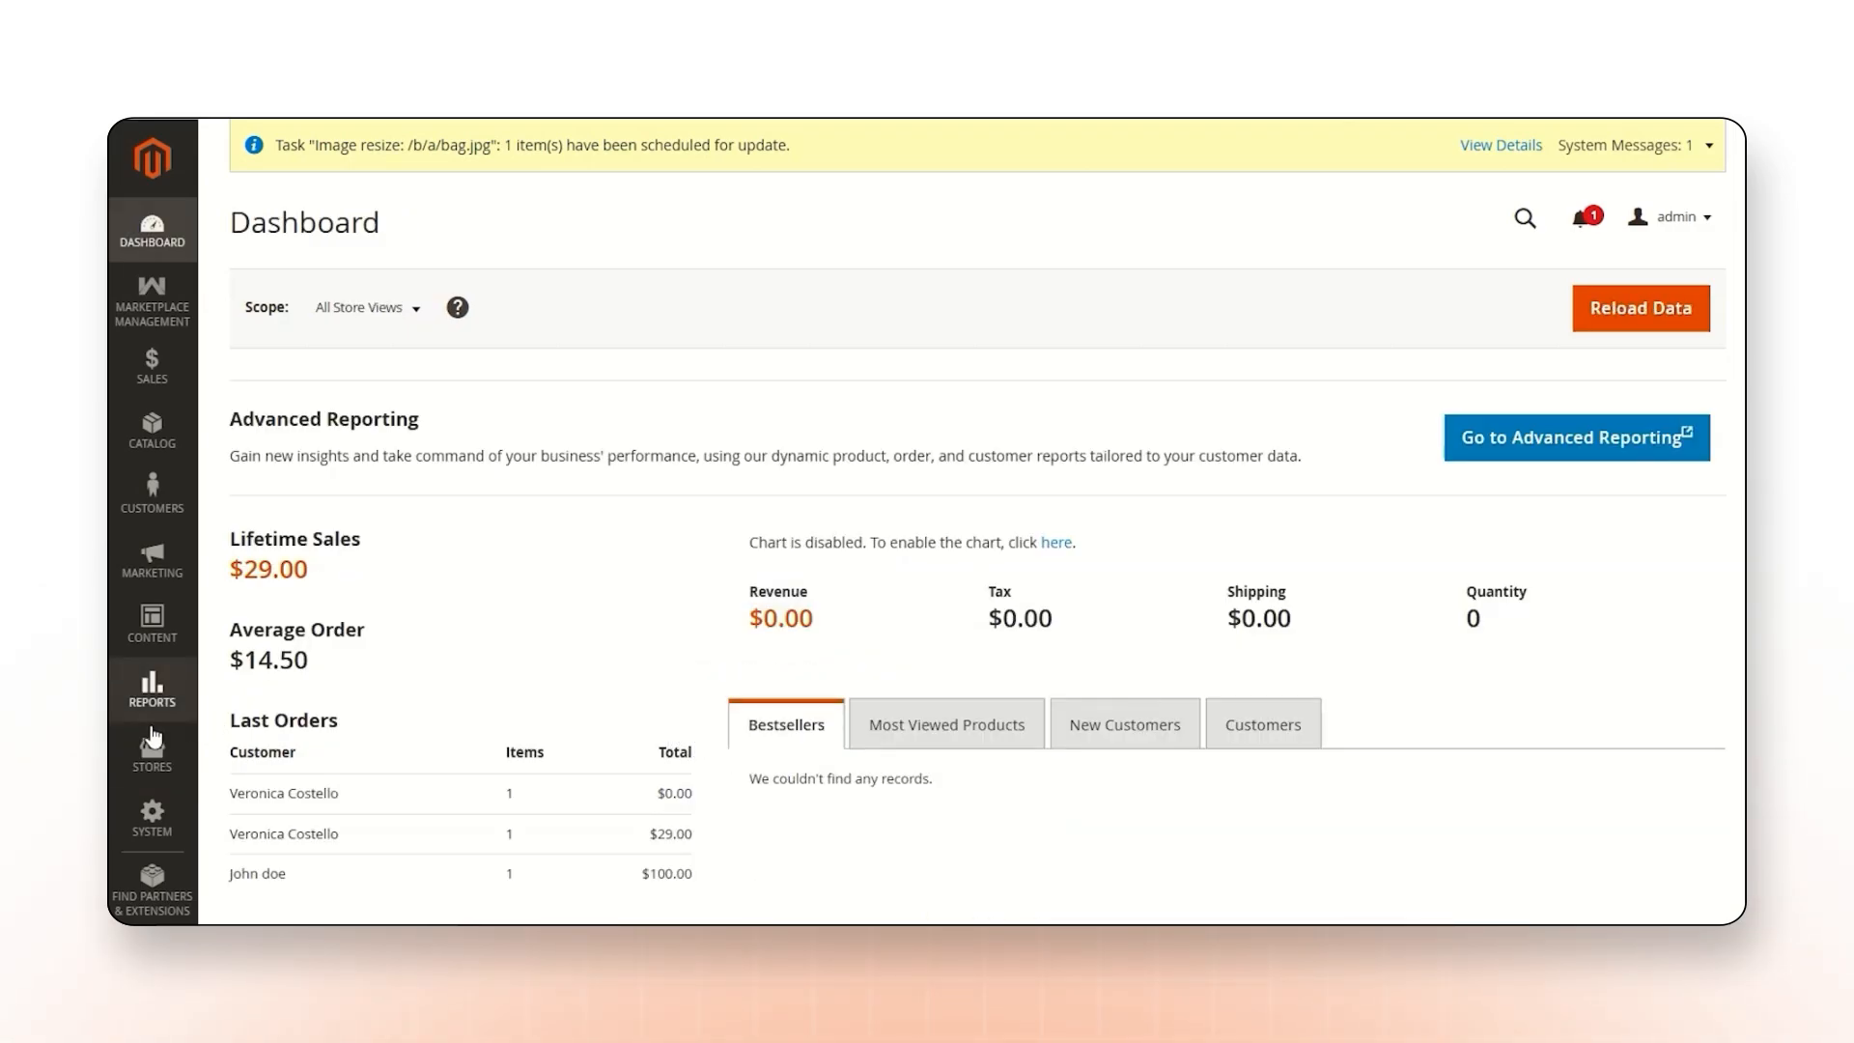
Start a new product attribute with the default label "whatsapp number".
{"action": "left_click", "coordinate": [152, 758]}
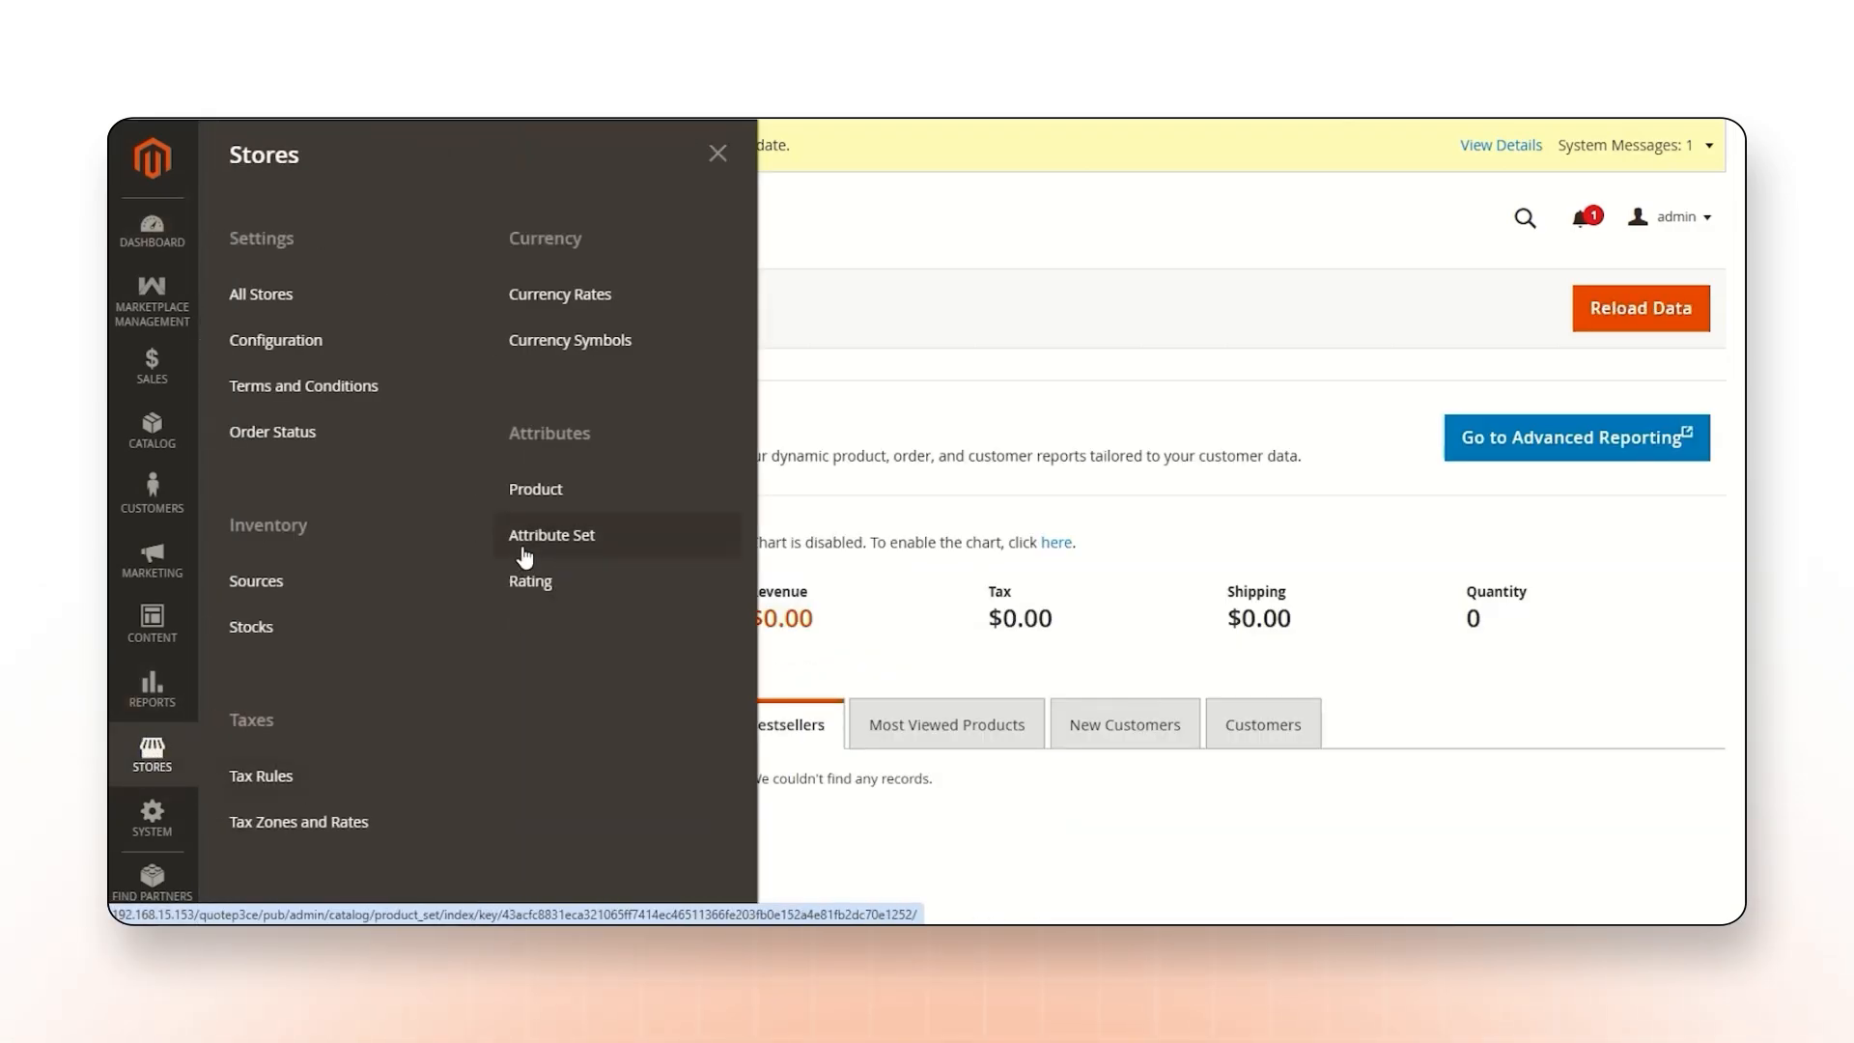
{"action": "left_click", "coordinate": [560, 490]}
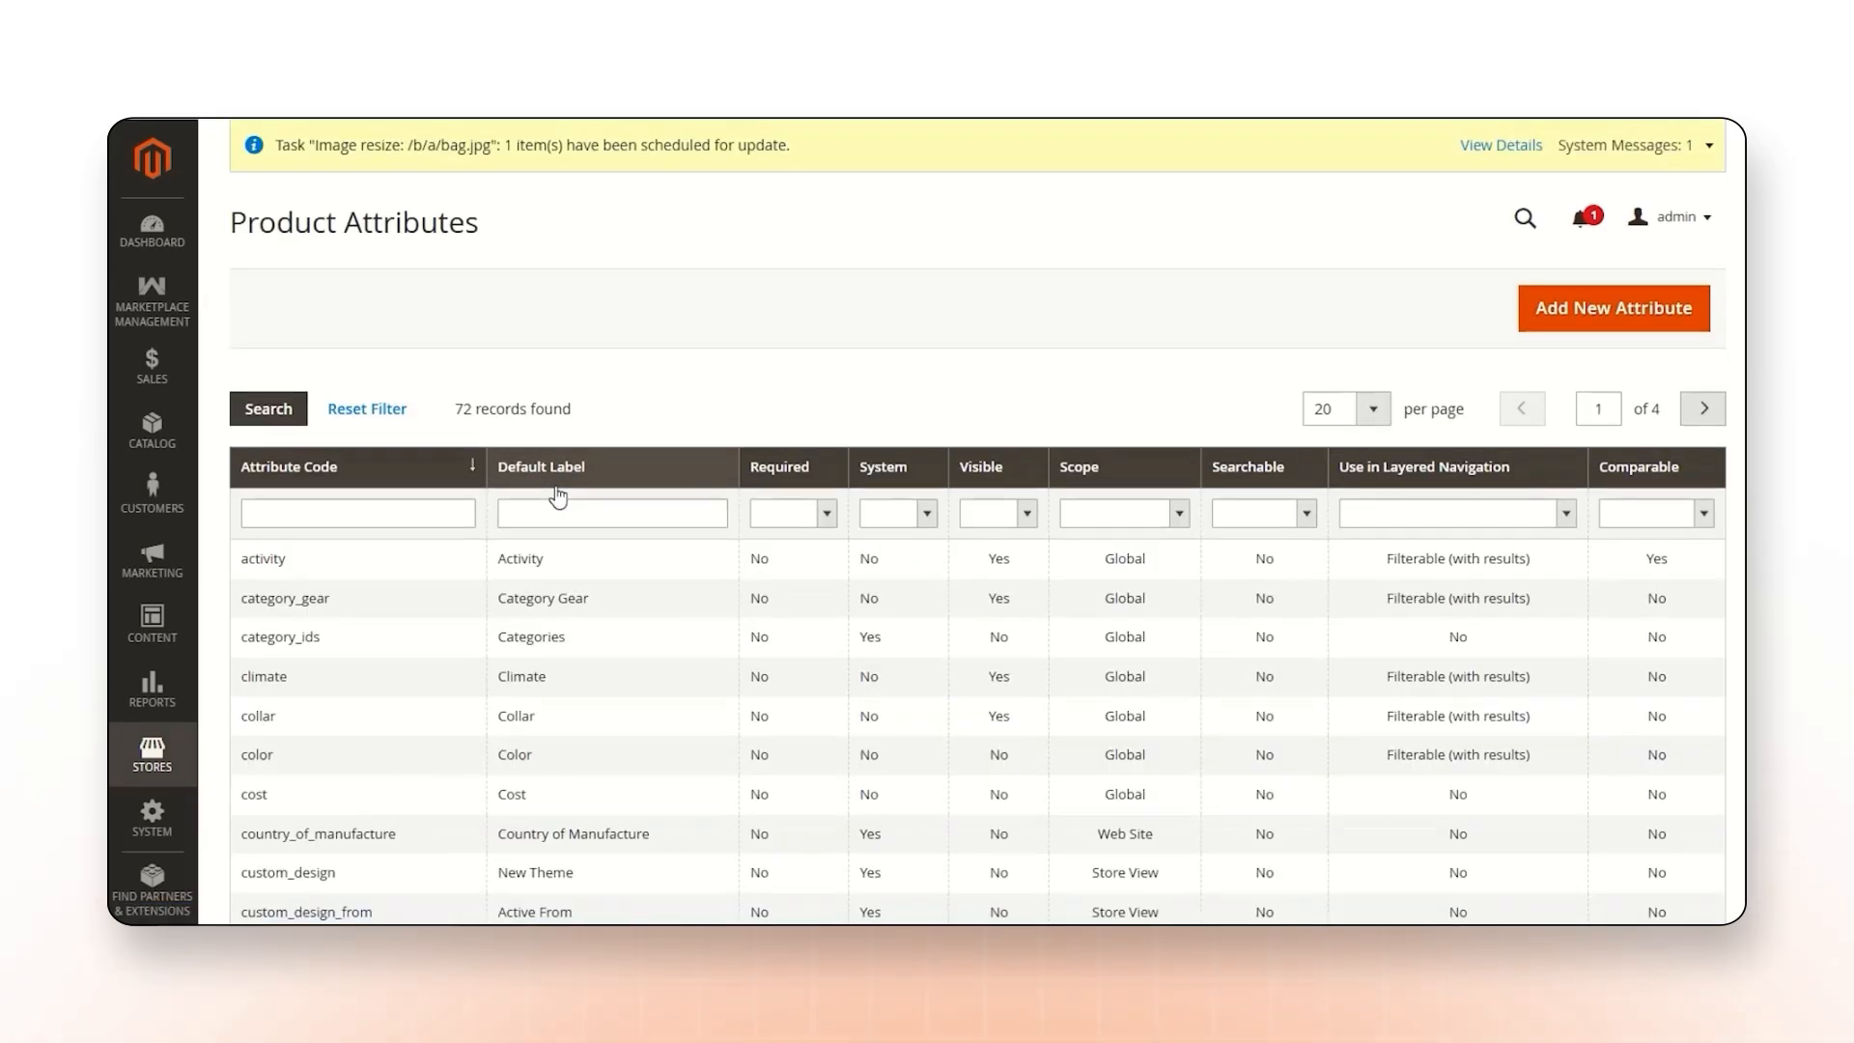
{"action": "left_click", "coordinate": [1610, 318]}
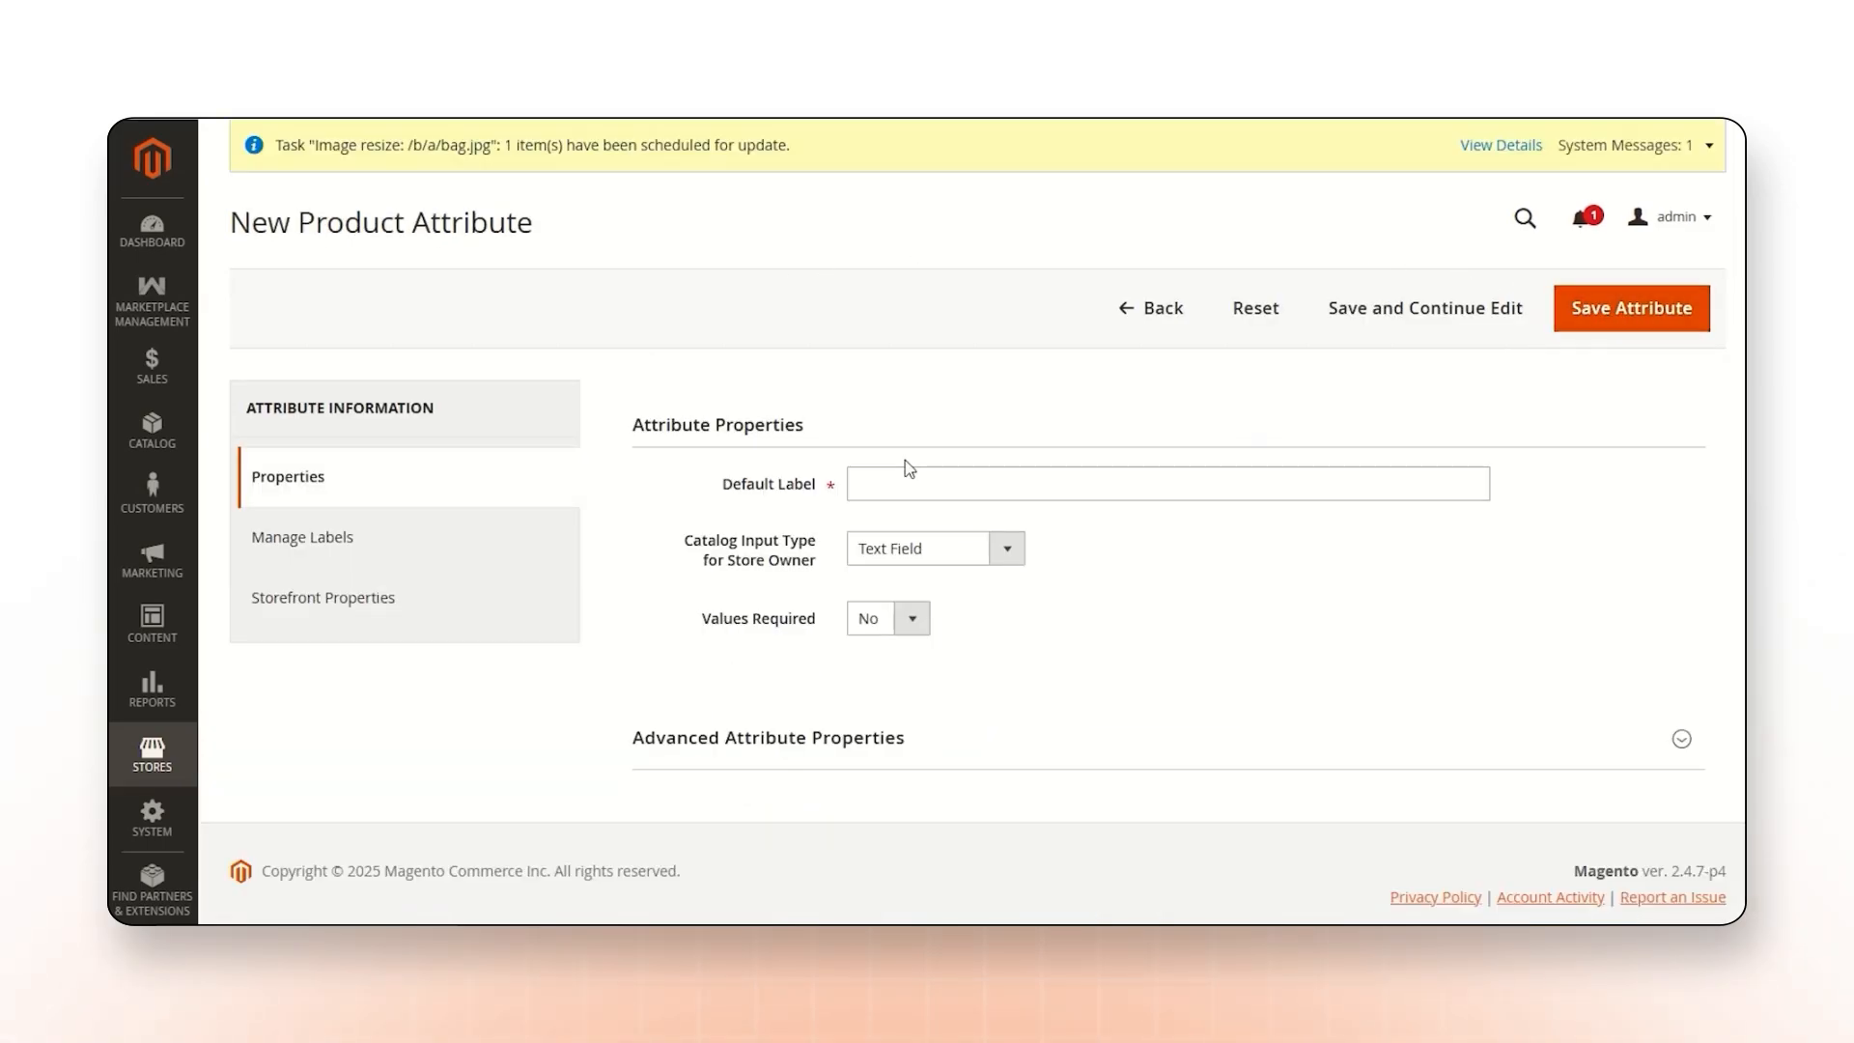
{"action": "left_click", "coordinate": [909, 483]}
{"action": "type", "text": "whatsapp number"}
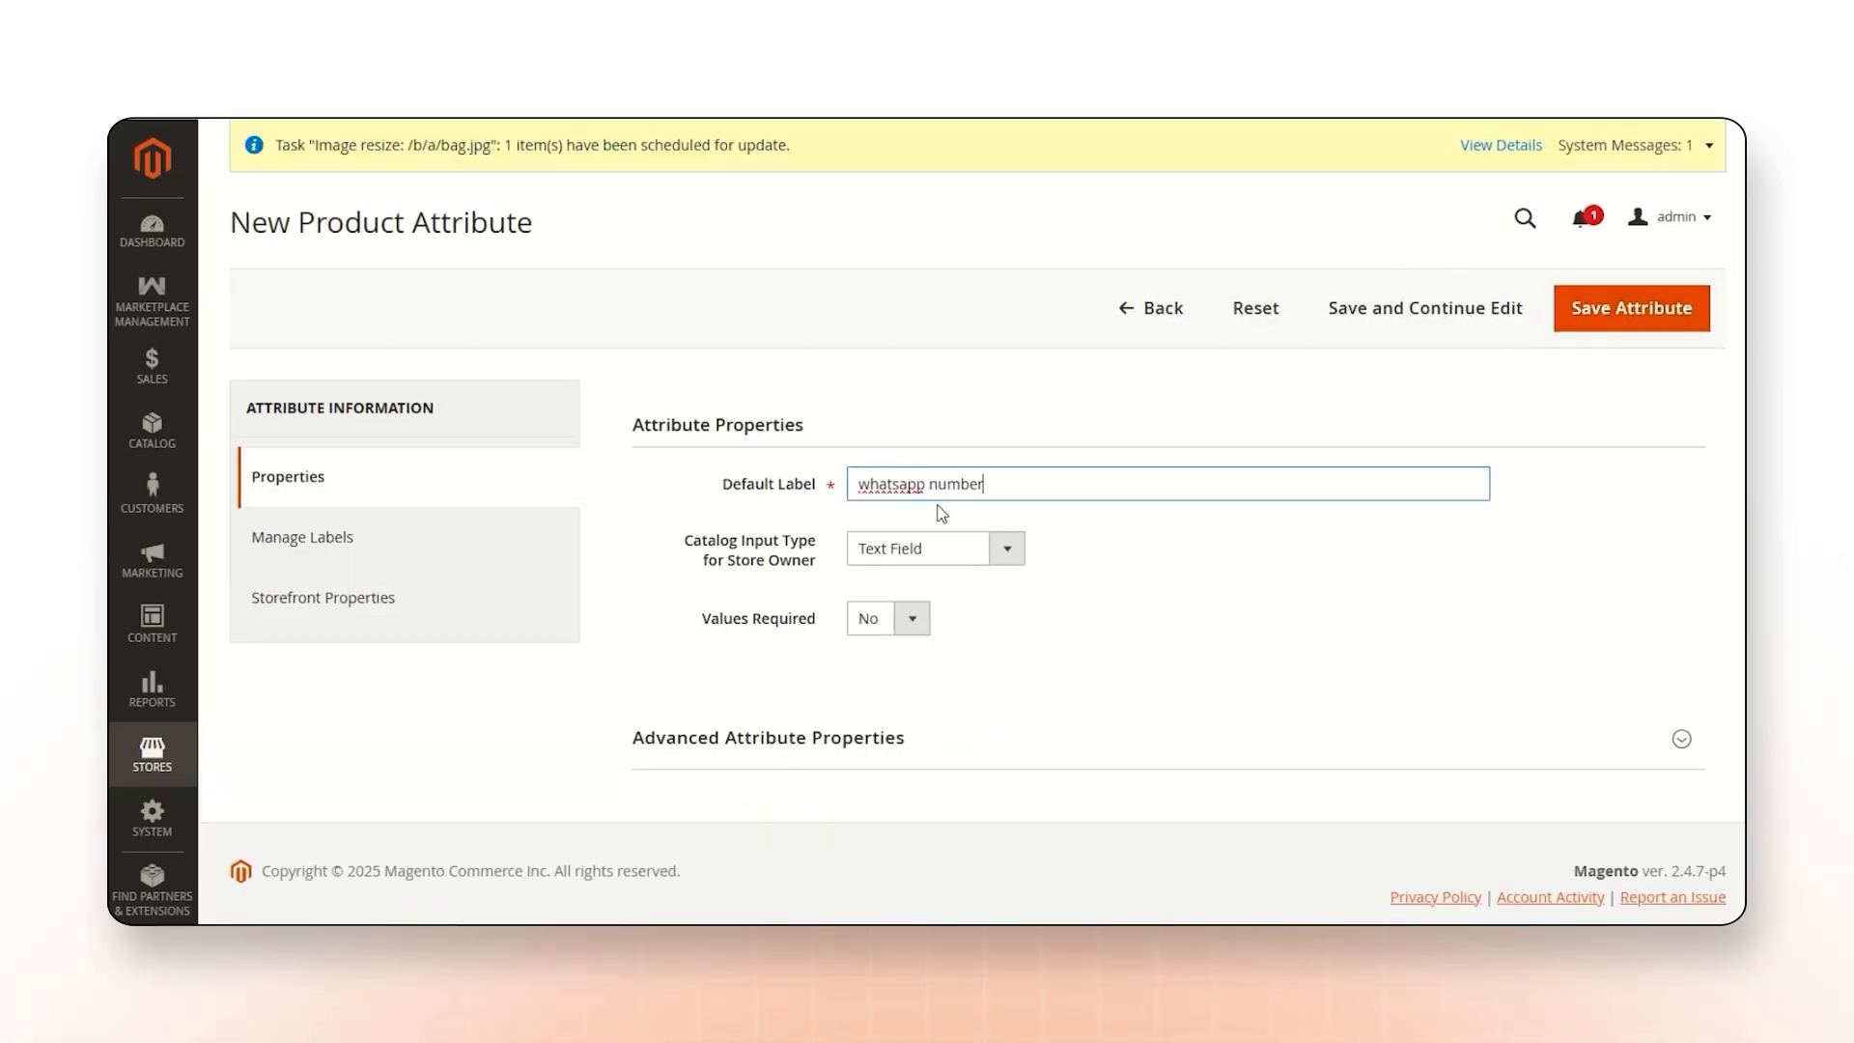
Review the catalog input types for the store owner, keeping Text Field.
{"action": "left_click", "coordinate": [930, 546]}
{"action": "left_click", "coordinate": [954, 183]}
{"action": "left_click_drag", "start_coordinate": [679, 539], "coordinate": [811, 558]}
Switch the attribute's Values Required setting to Yes and back to No.
{"action": "left_click", "coordinate": [707, 626]}
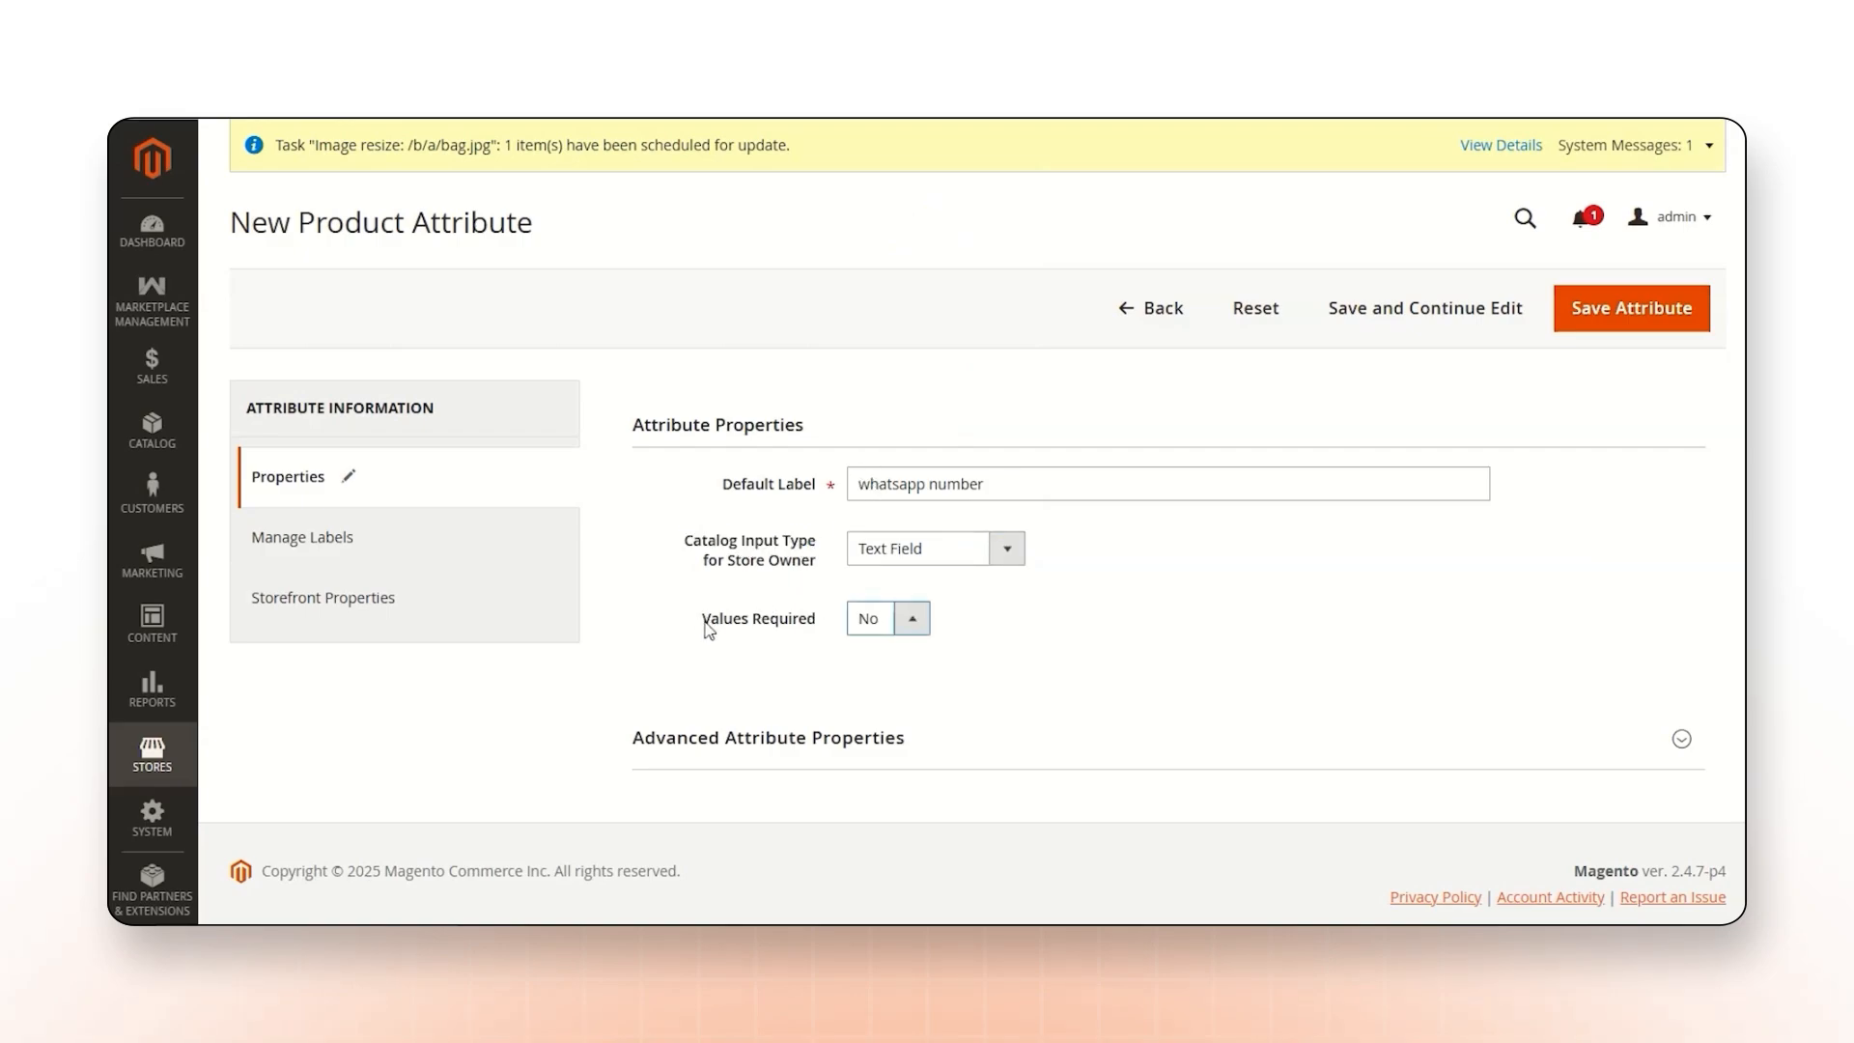
{"action": "left_click_drag", "start_coordinate": [708, 627], "coordinate": [817, 620]}
{"action": "left_click", "coordinate": [874, 618]}
{"action": "left_click", "coordinate": [878, 655]}
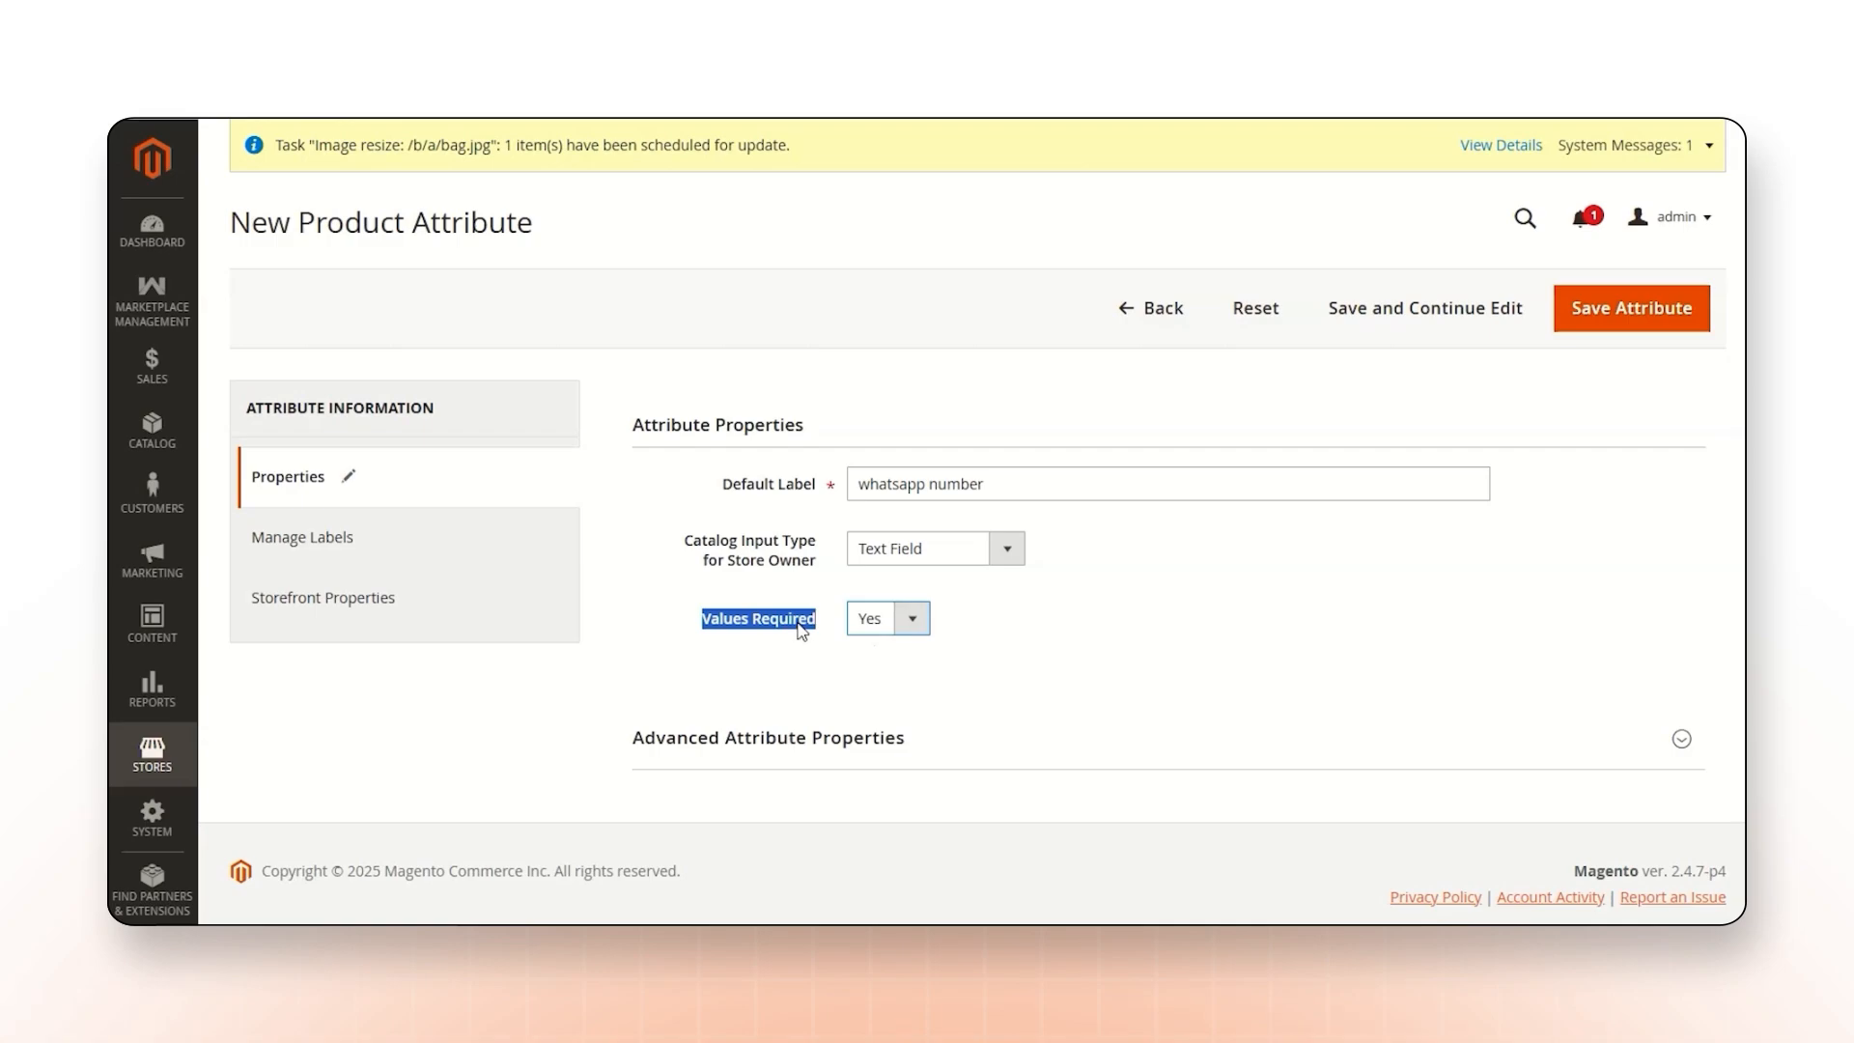
{"action": "left_click", "coordinate": [910, 618]}
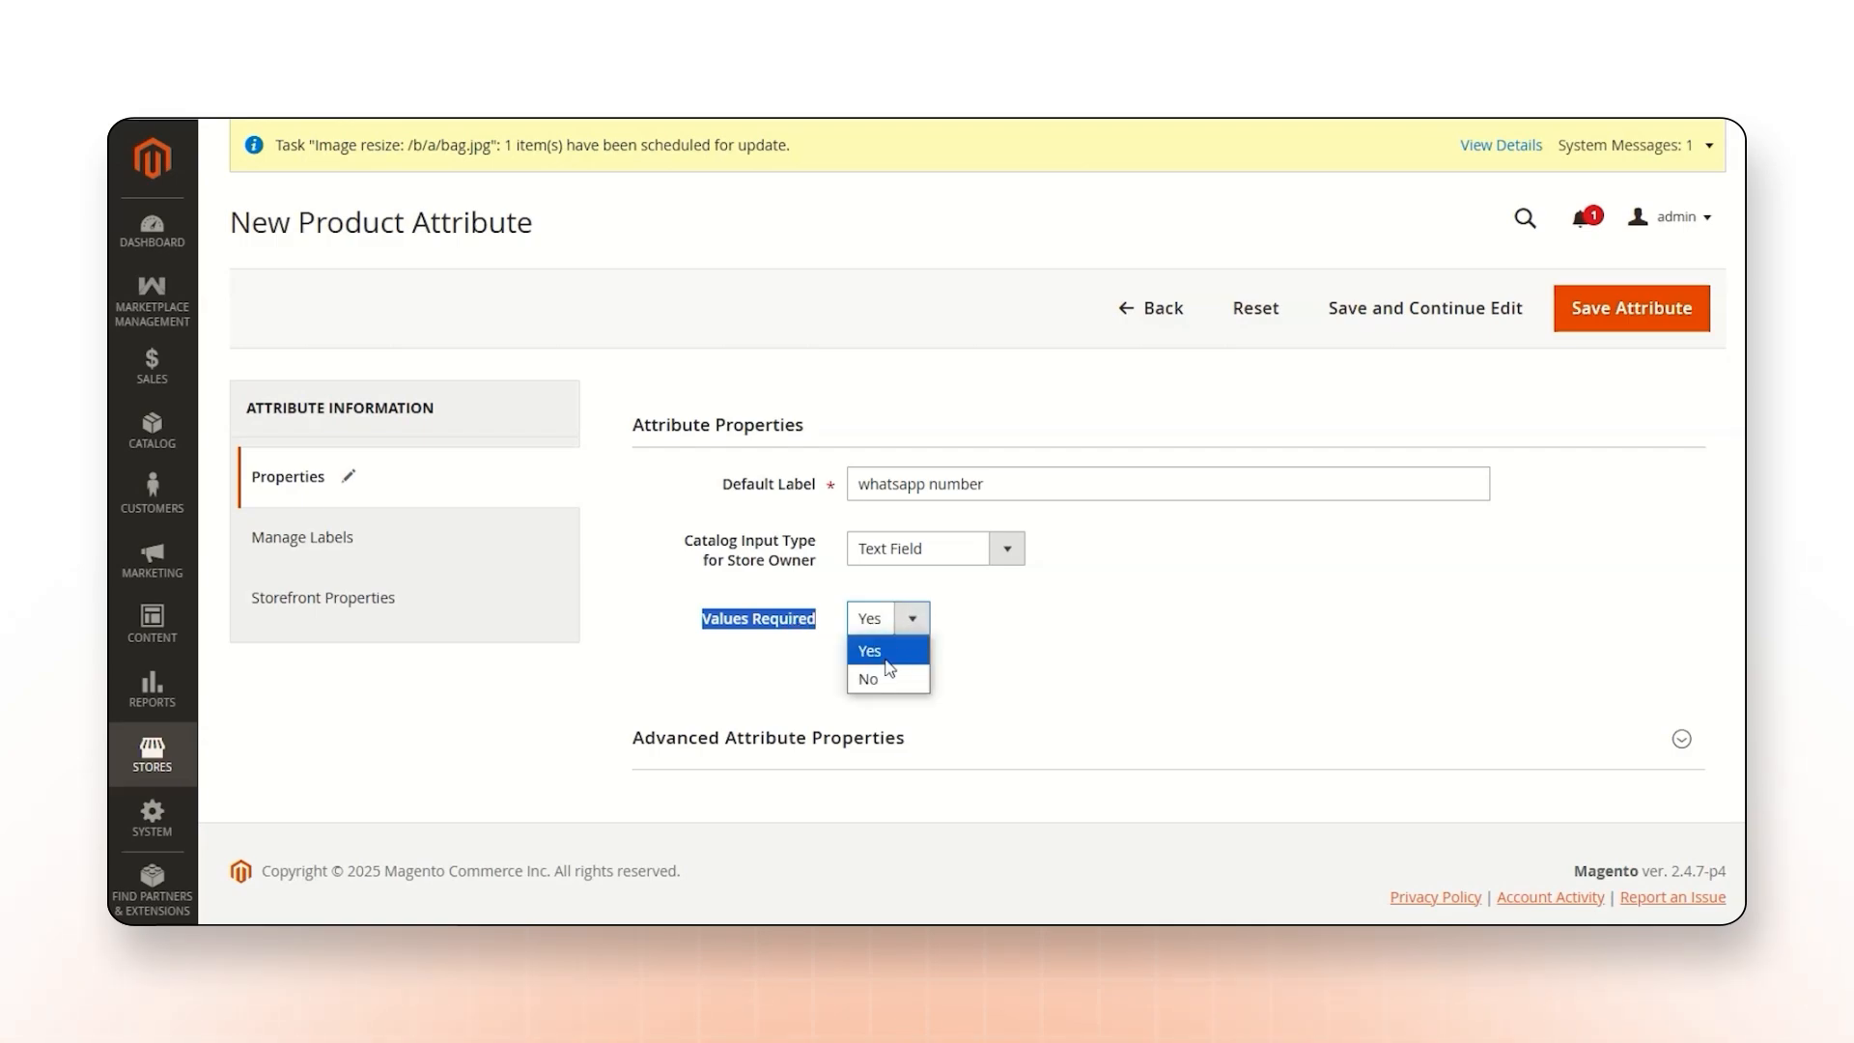
{"action": "left_click", "coordinate": [881, 672]}
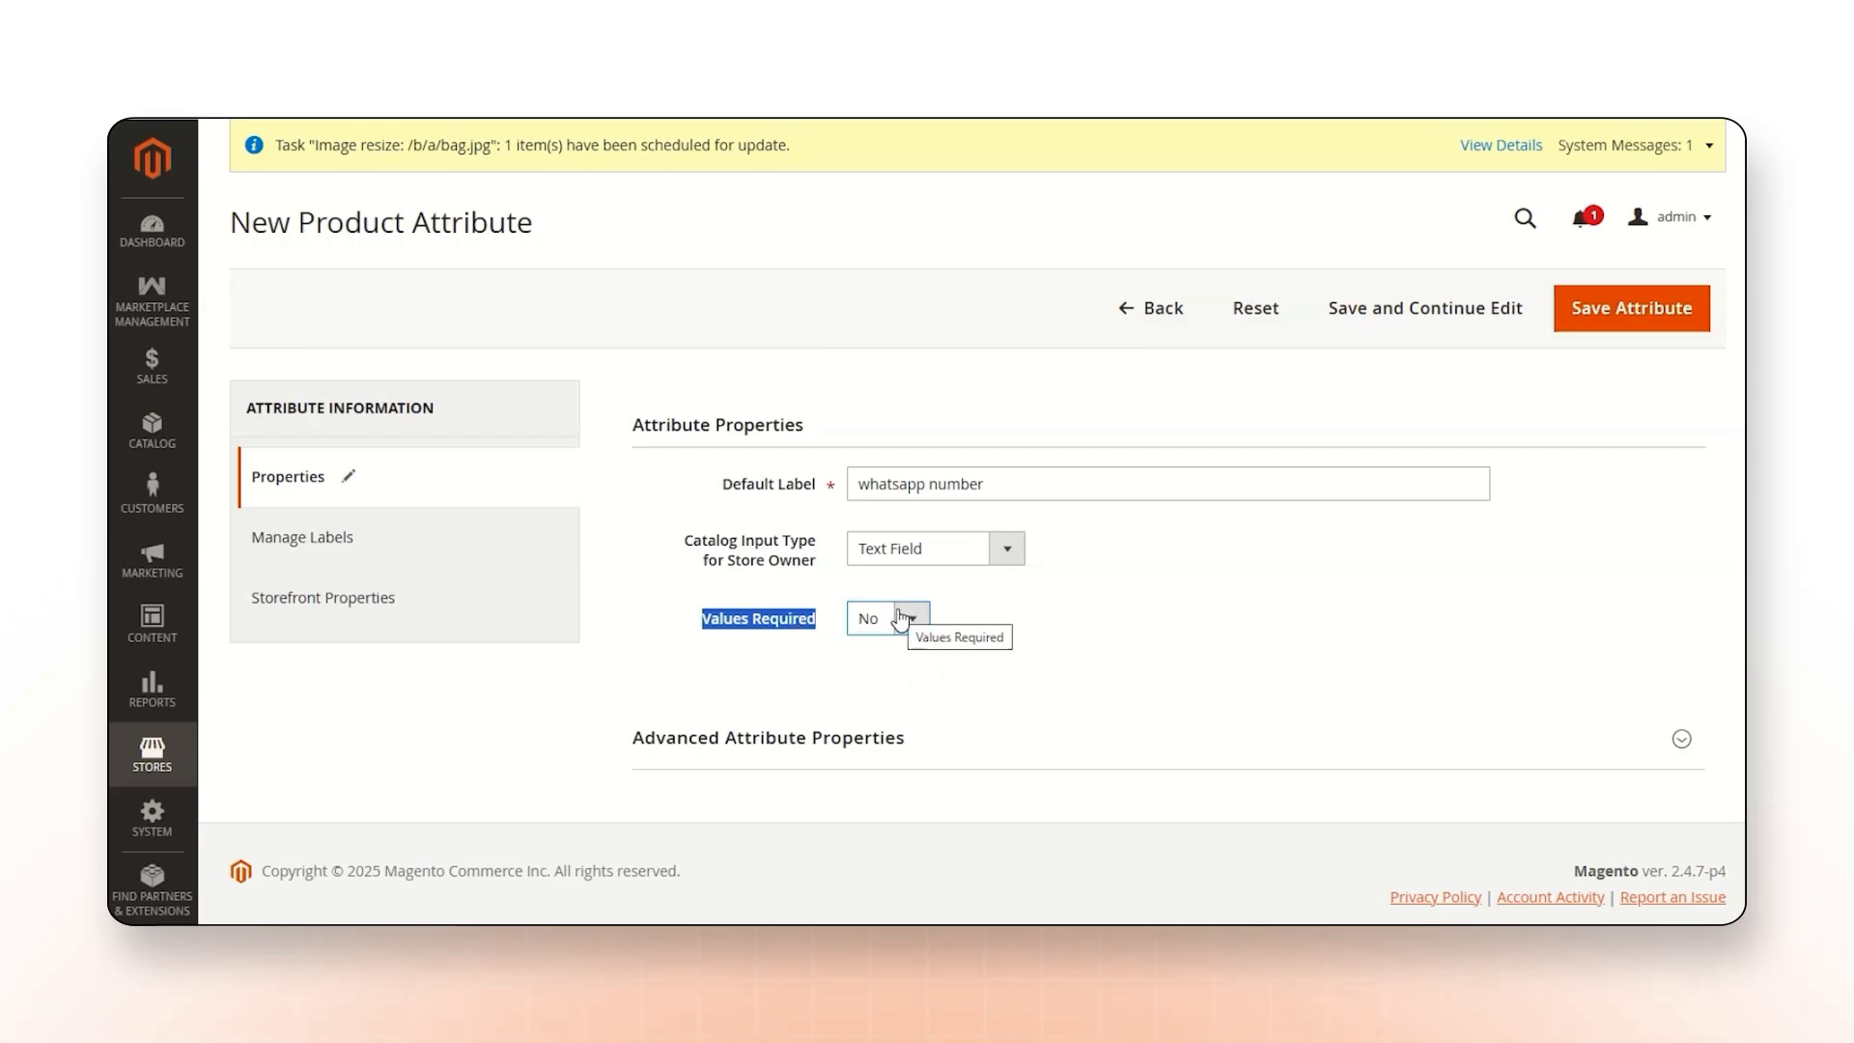
Set the attribute's Default Store View title to "whatsapp number" and save the attribute.
{"action": "left_click", "coordinate": [290, 540]}
{"action": "left_click", "coordinate": [656, 552]}
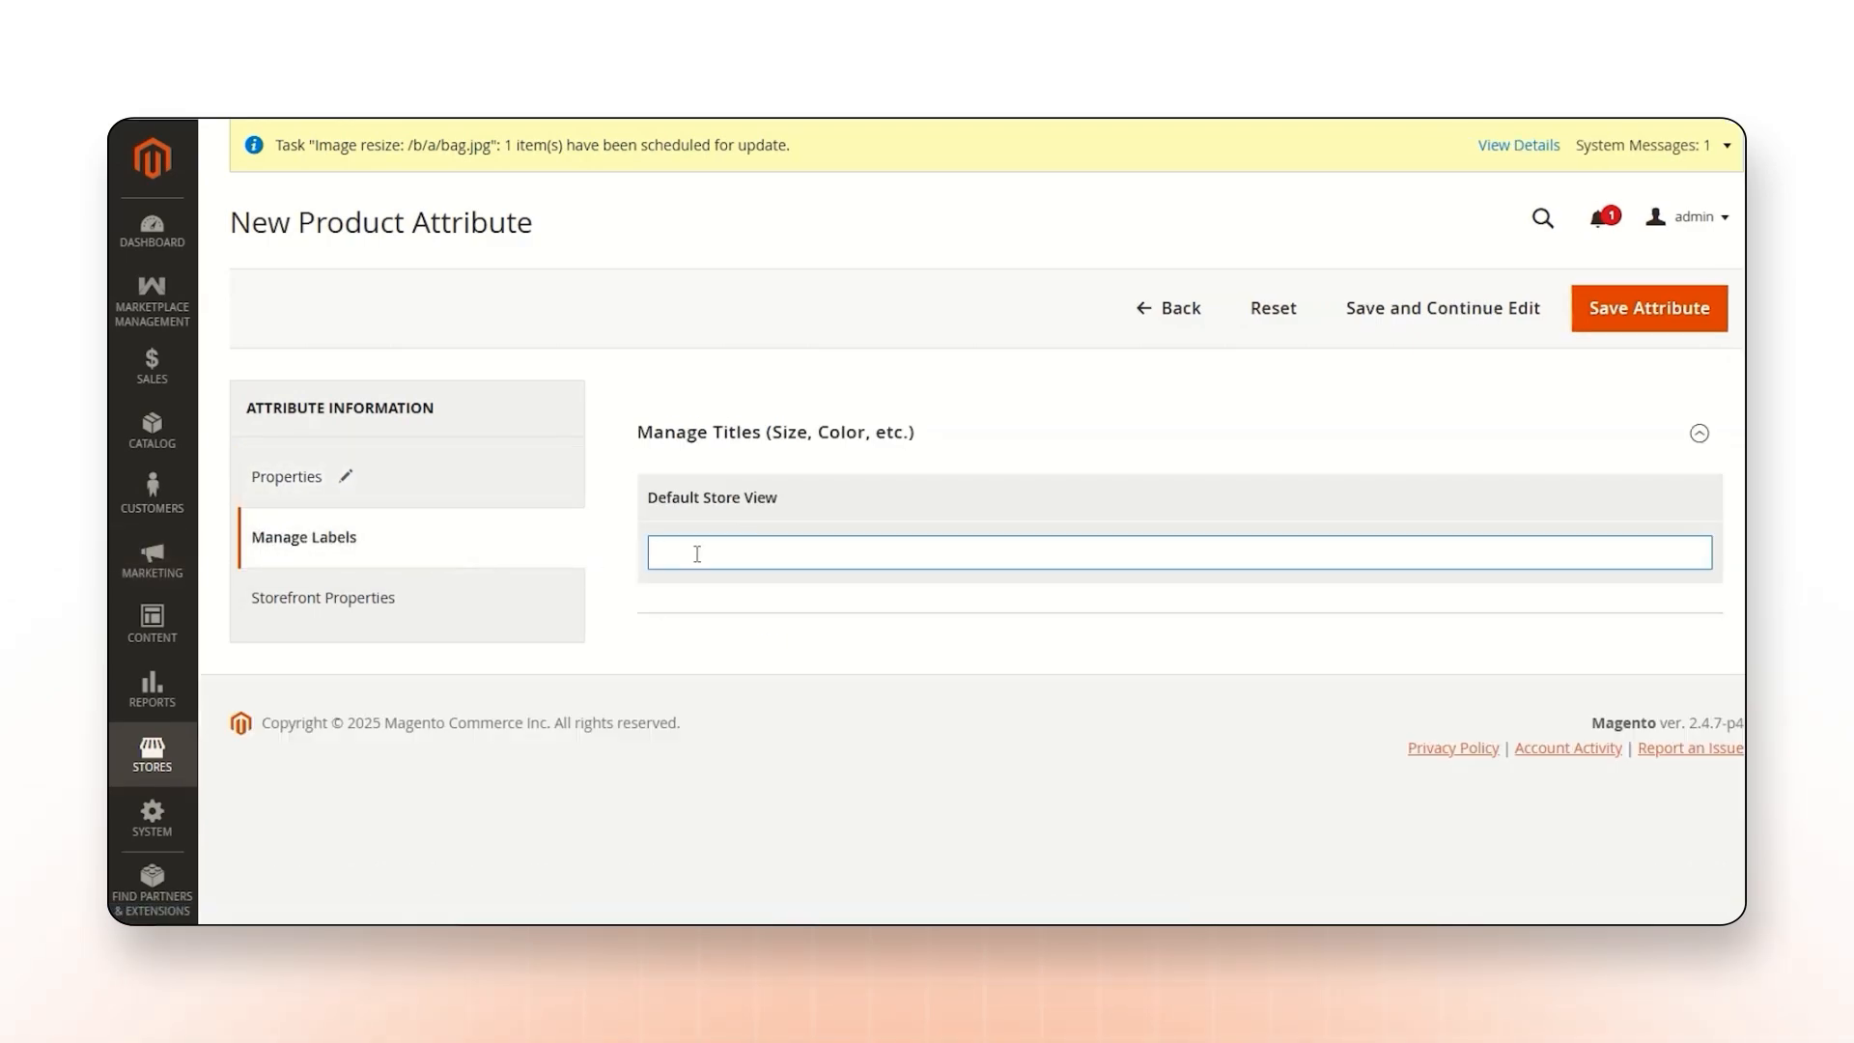
{"action": "type", "text": "whatsapp number"}
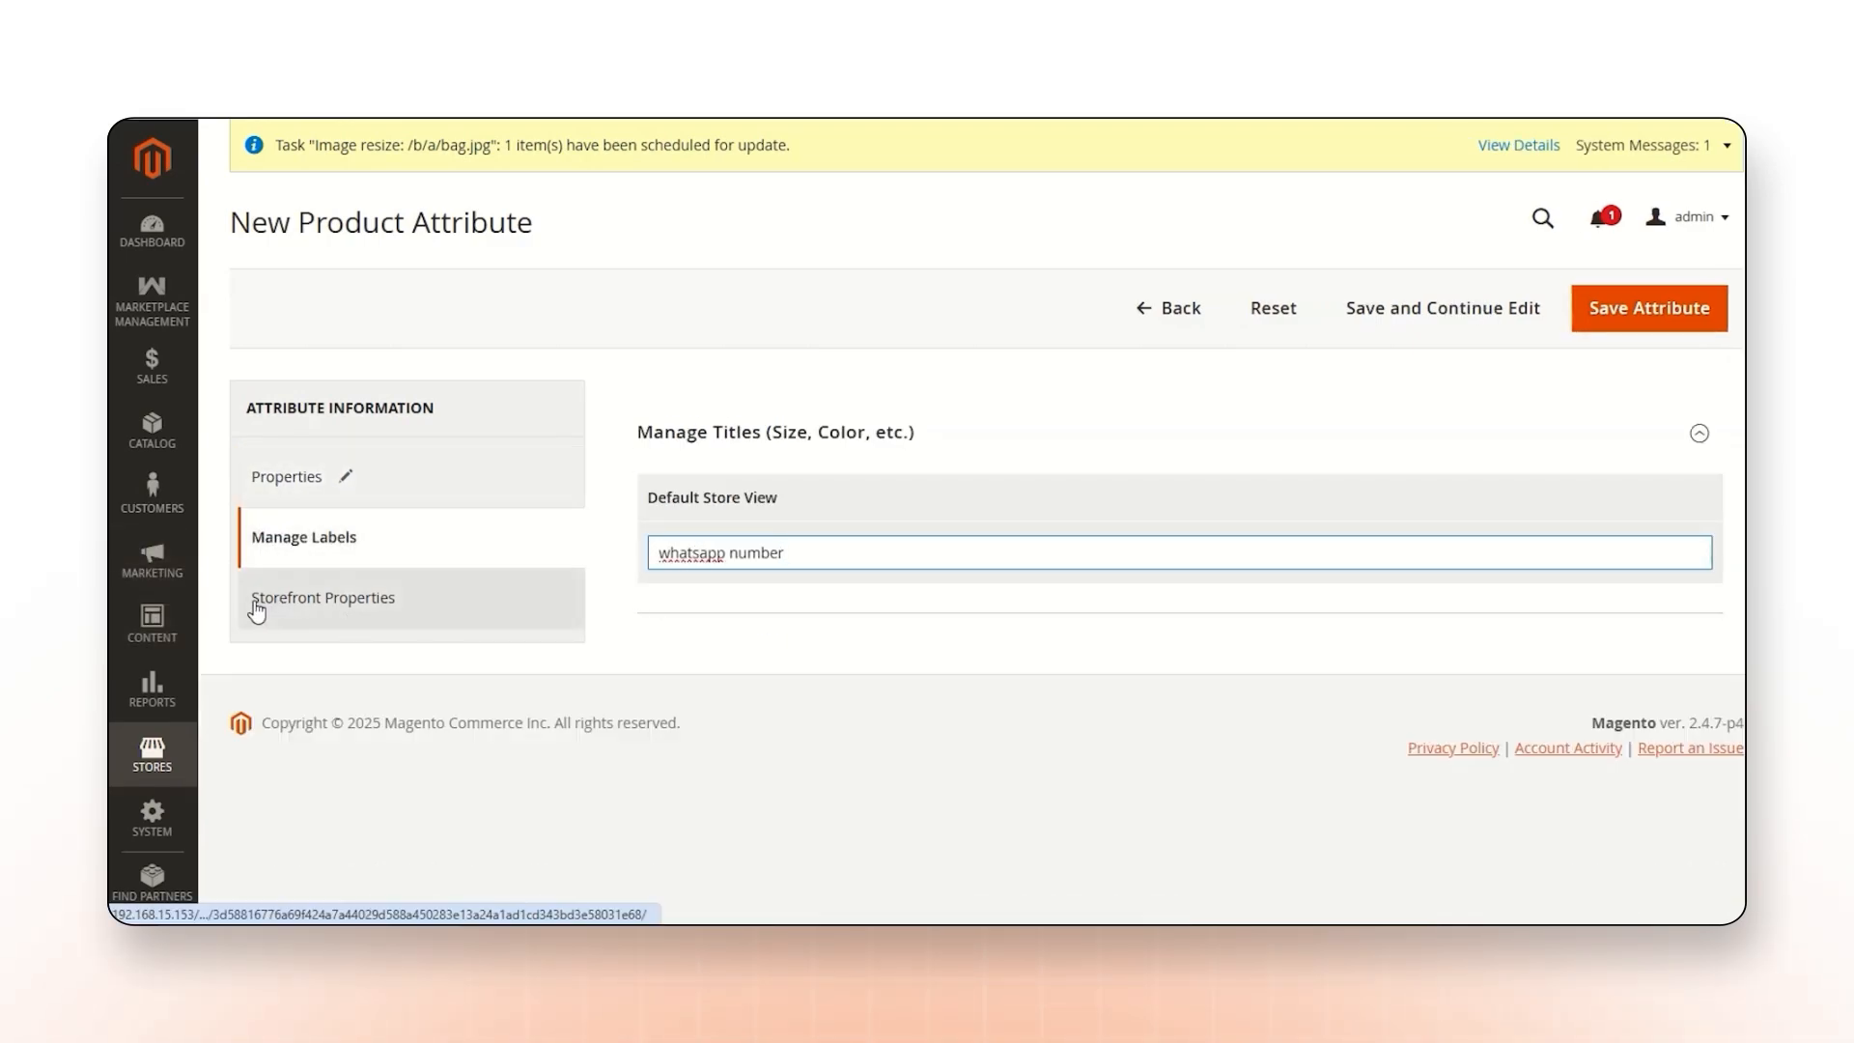
{"action": "left_click", "coordinate": [346, 610]}
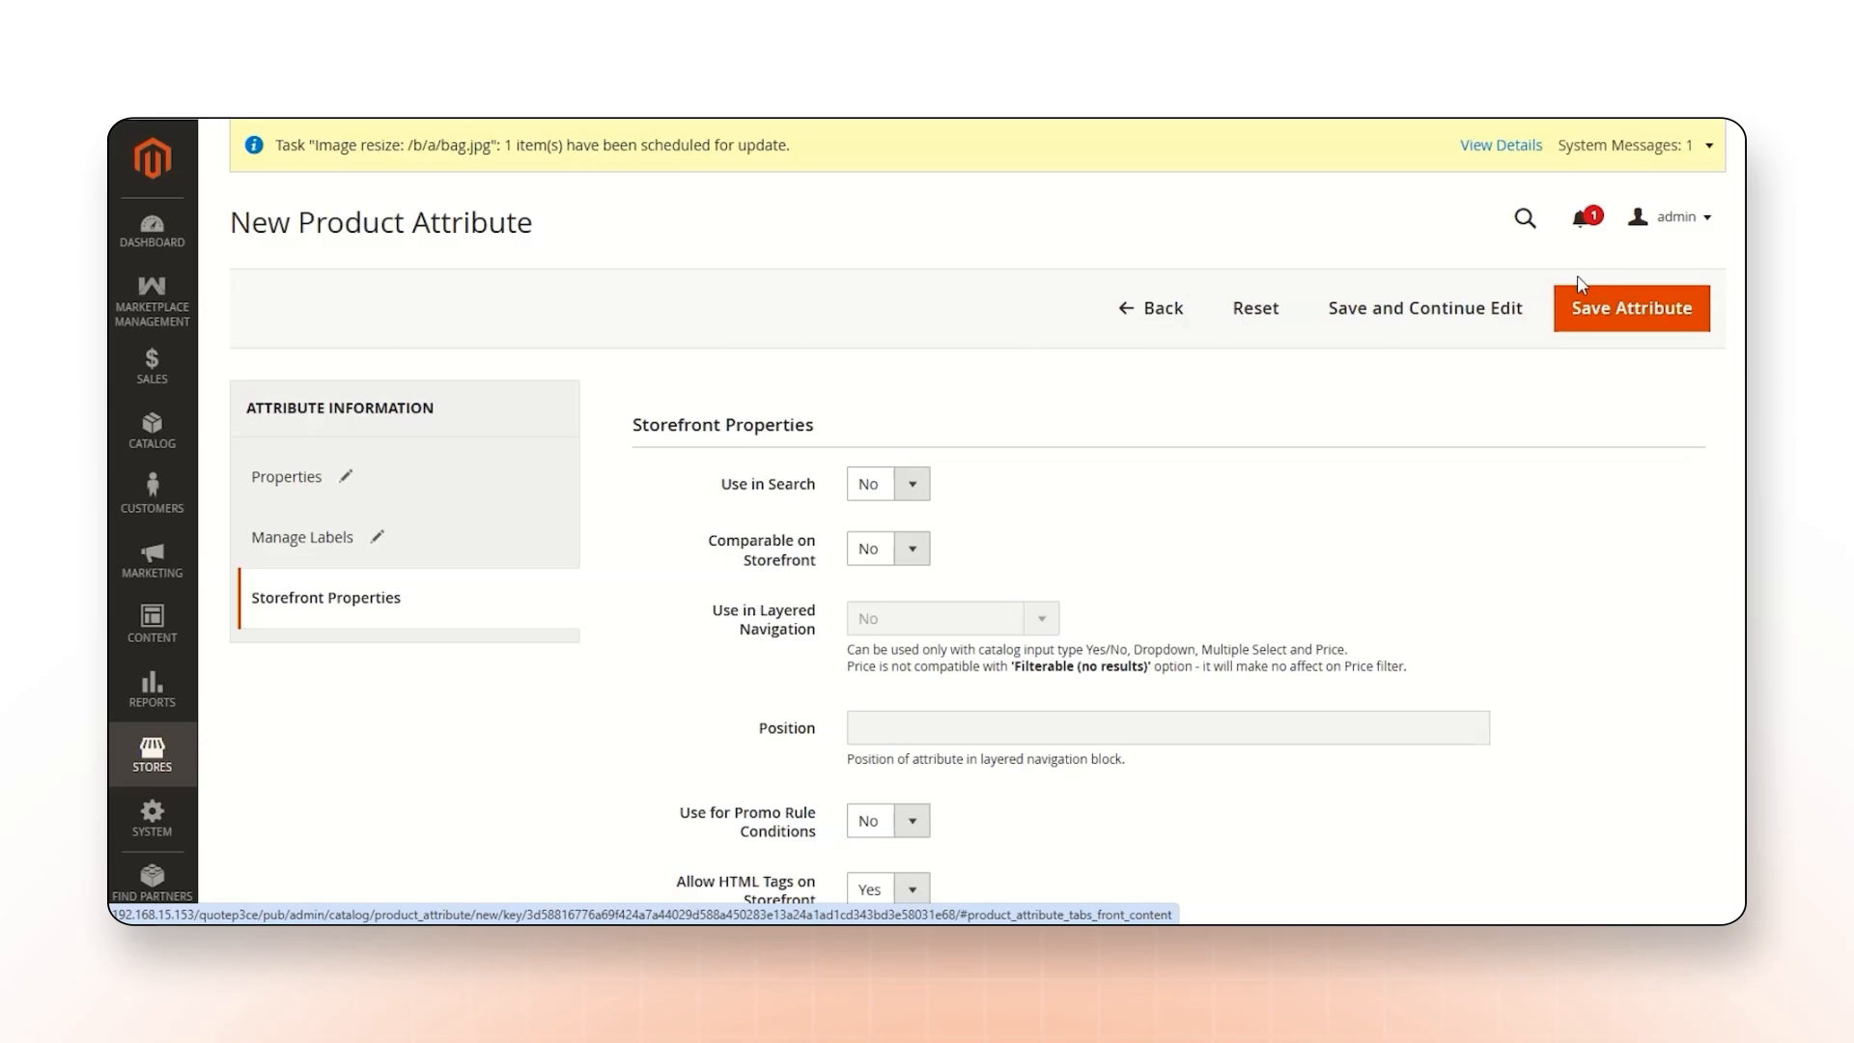
{"action": "left_click", "coordinate": [1641, 311]}
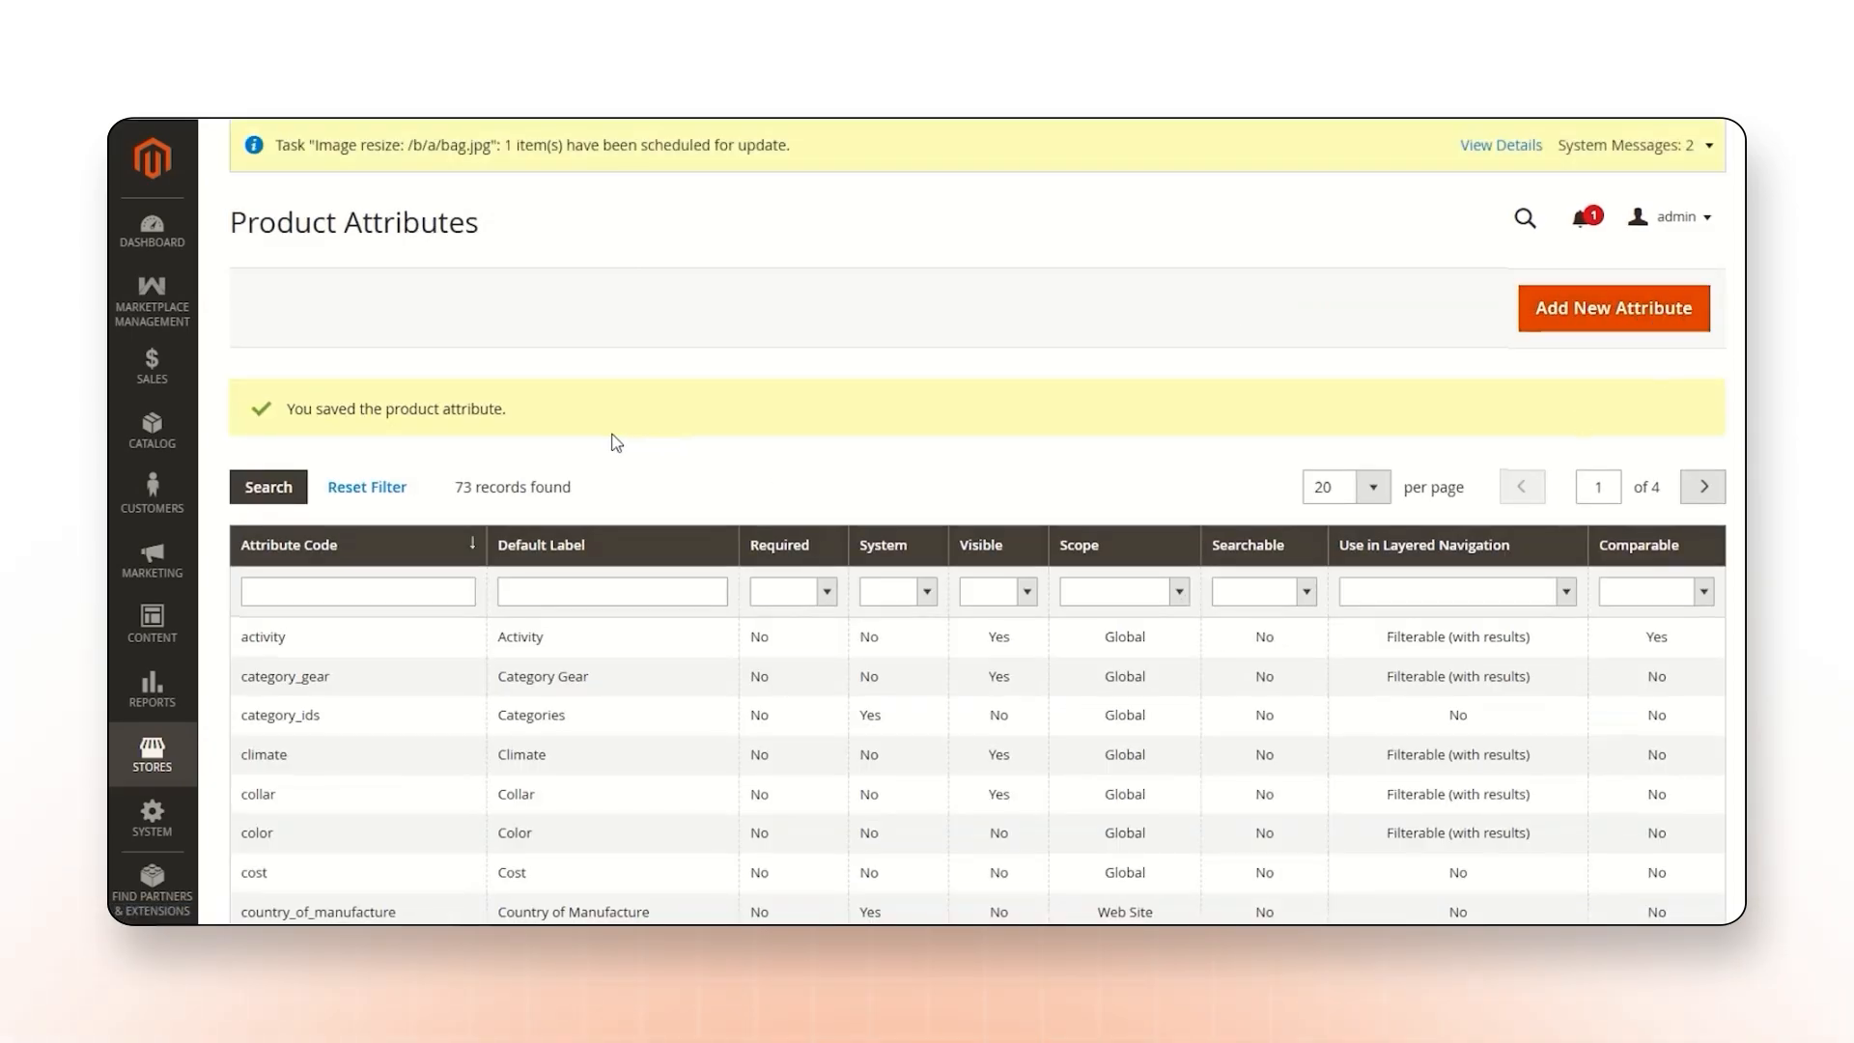
{"action": "left_click_drag", "start_coordinate": [287, 409], "coordinate": [499, 410]}
Set the whatsapp_number custom attribute to Show in Front for the marketplace's quote form.
{"action": "left_click", "coordinate": [152, 307]}
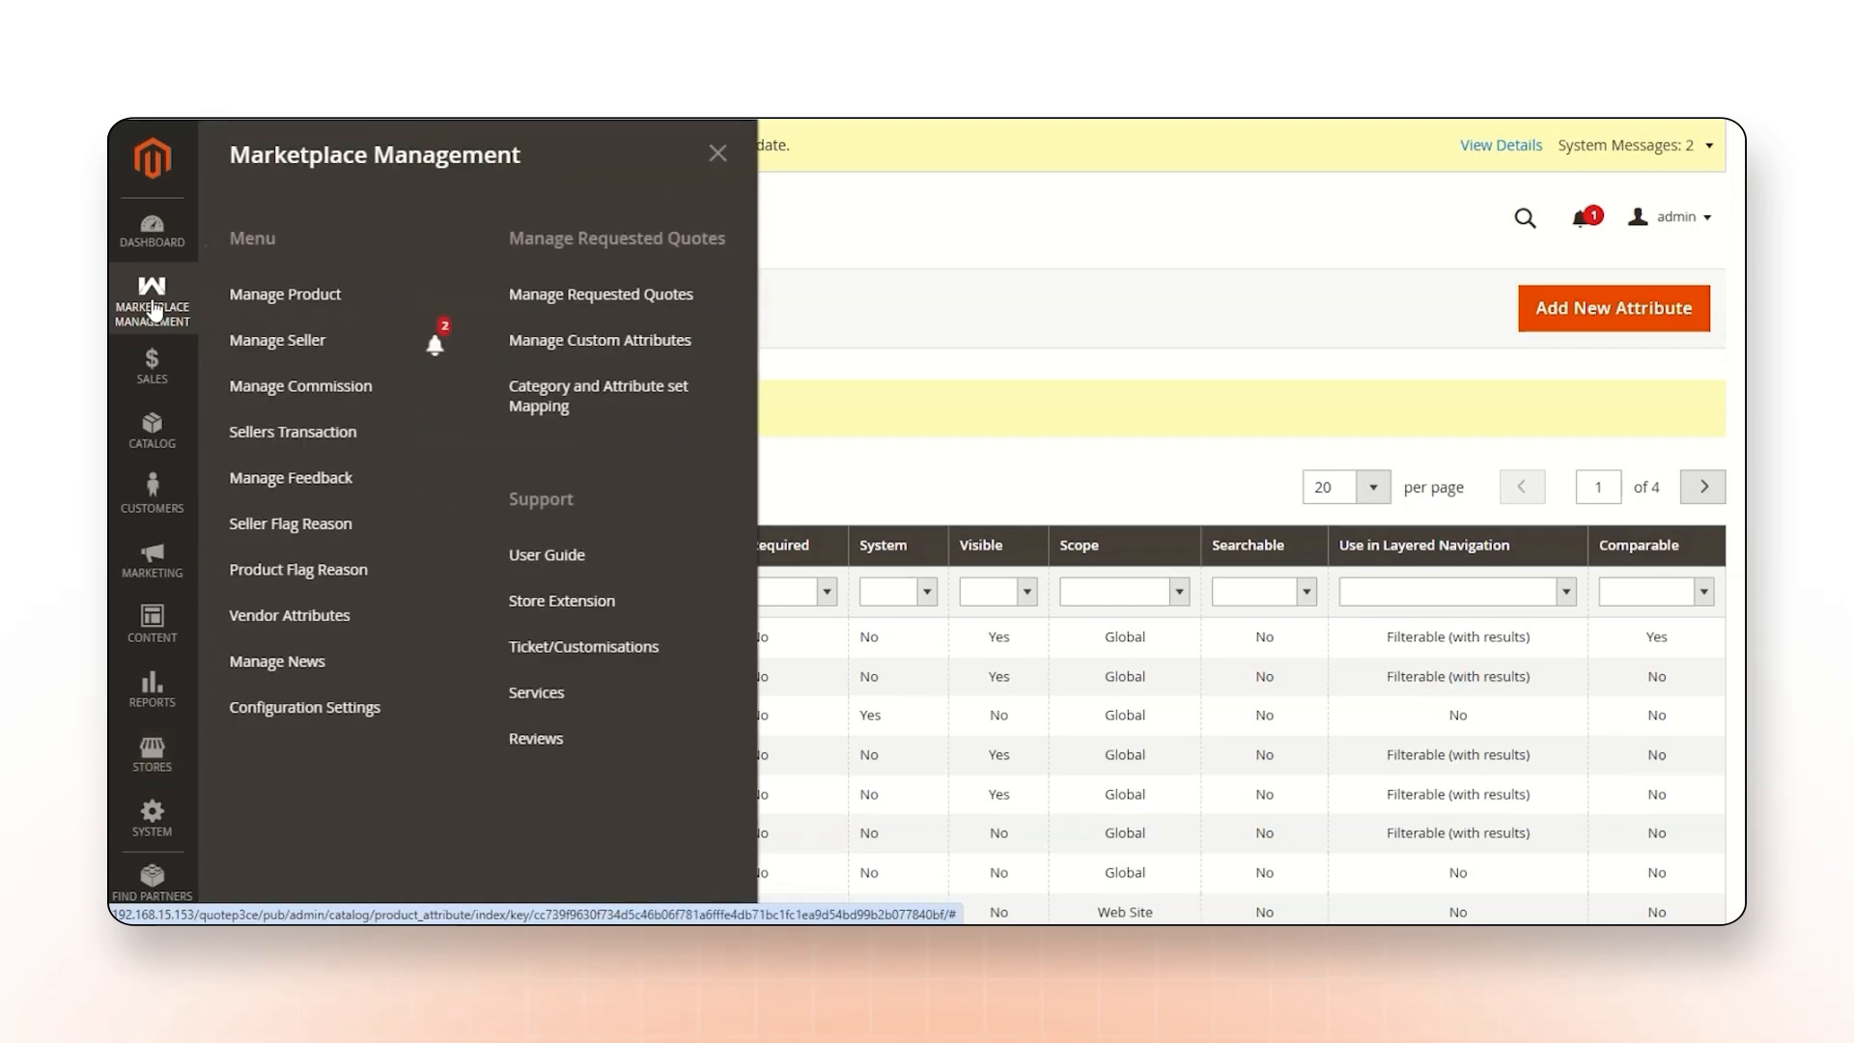
{"action": "left_click", "coordinate": [627, 346]}
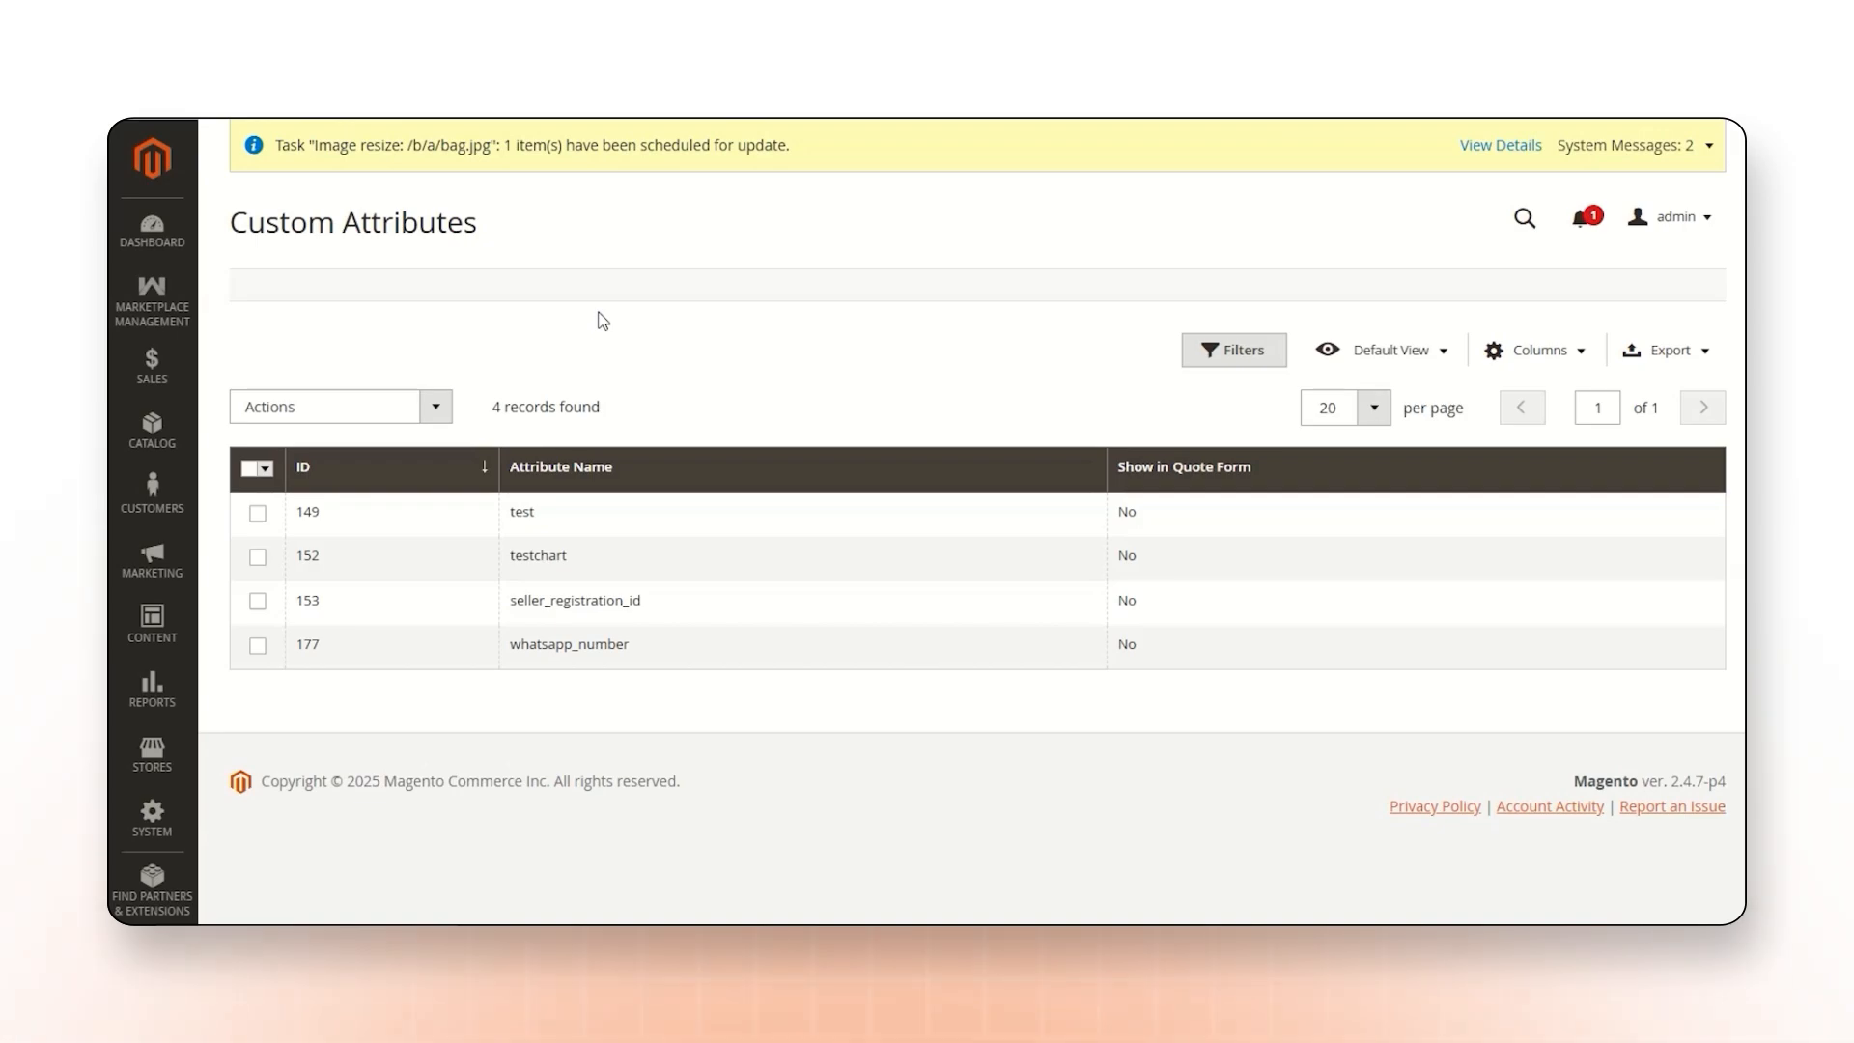
{"action": "left_click", "coordinate": [257, 646]}
{"action": "left_click", "coordinate": [273, 406]}
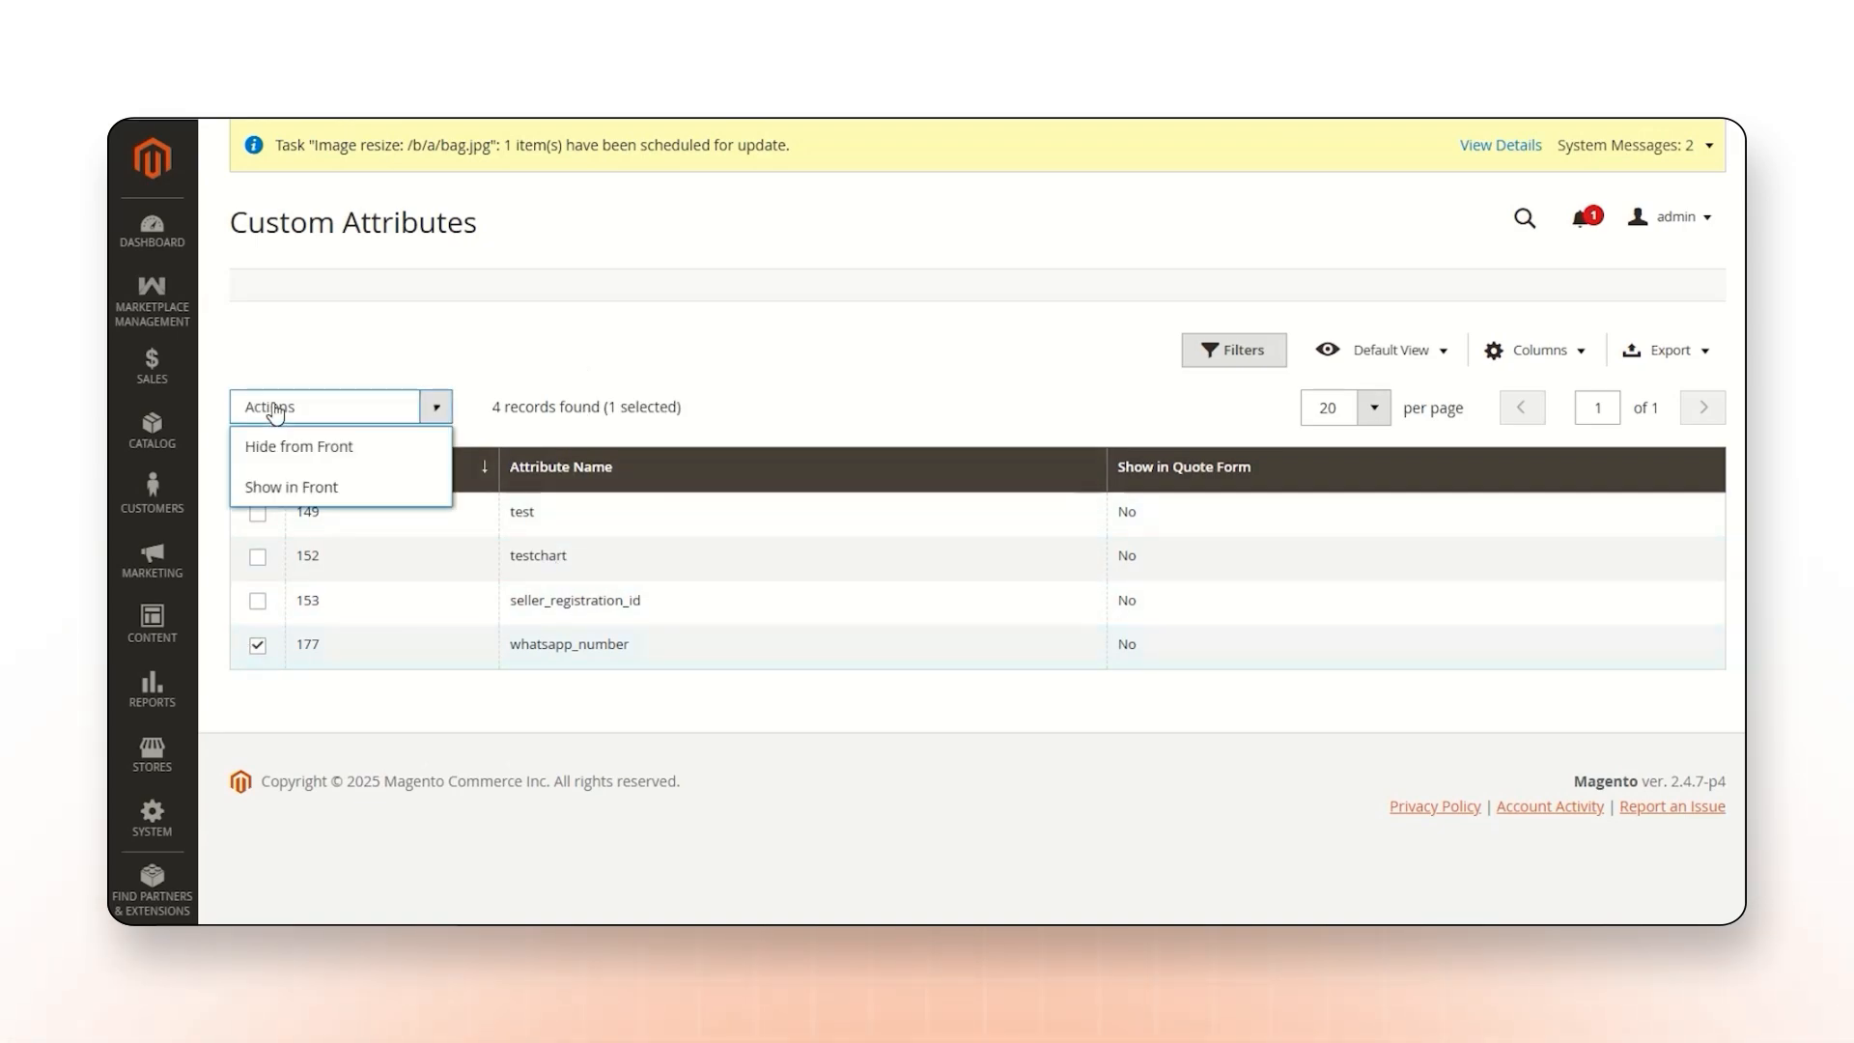
{"action": "left_click", "coordinate": [309, 486]}
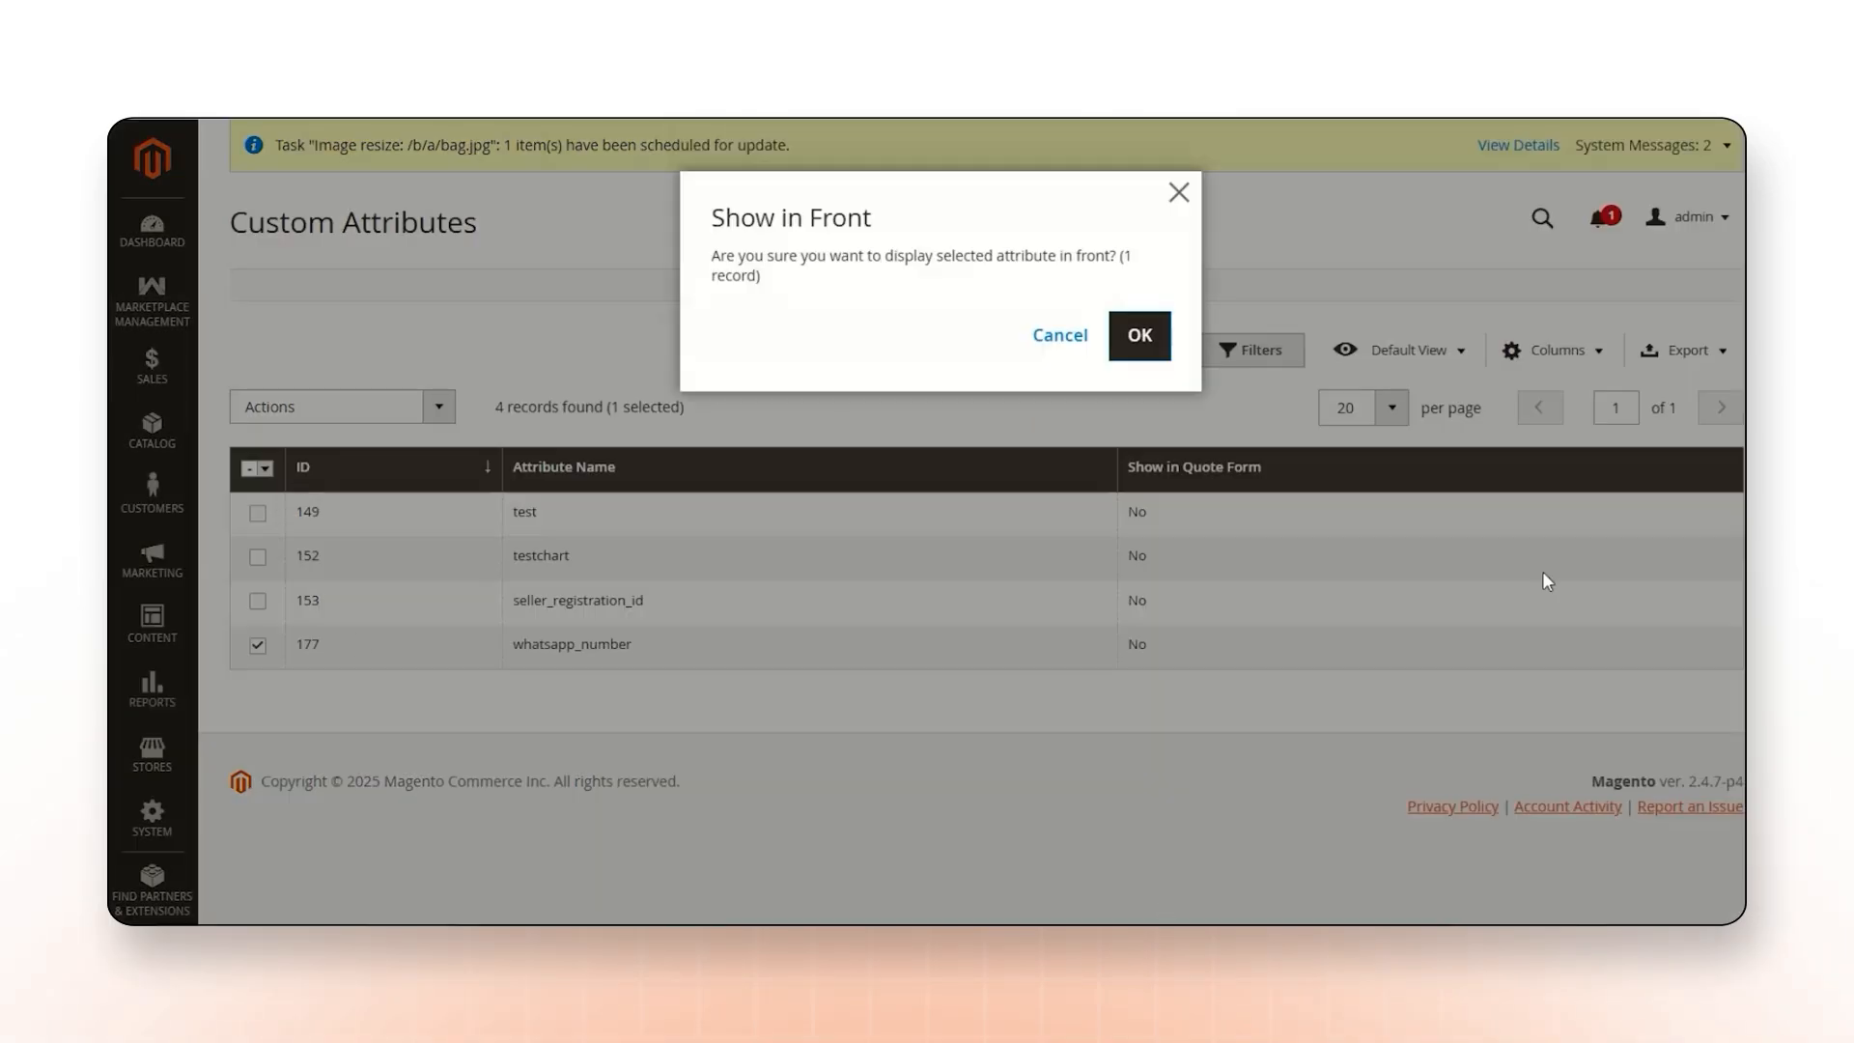
{"action": "left_click", "coordinate": [1142, 338]}
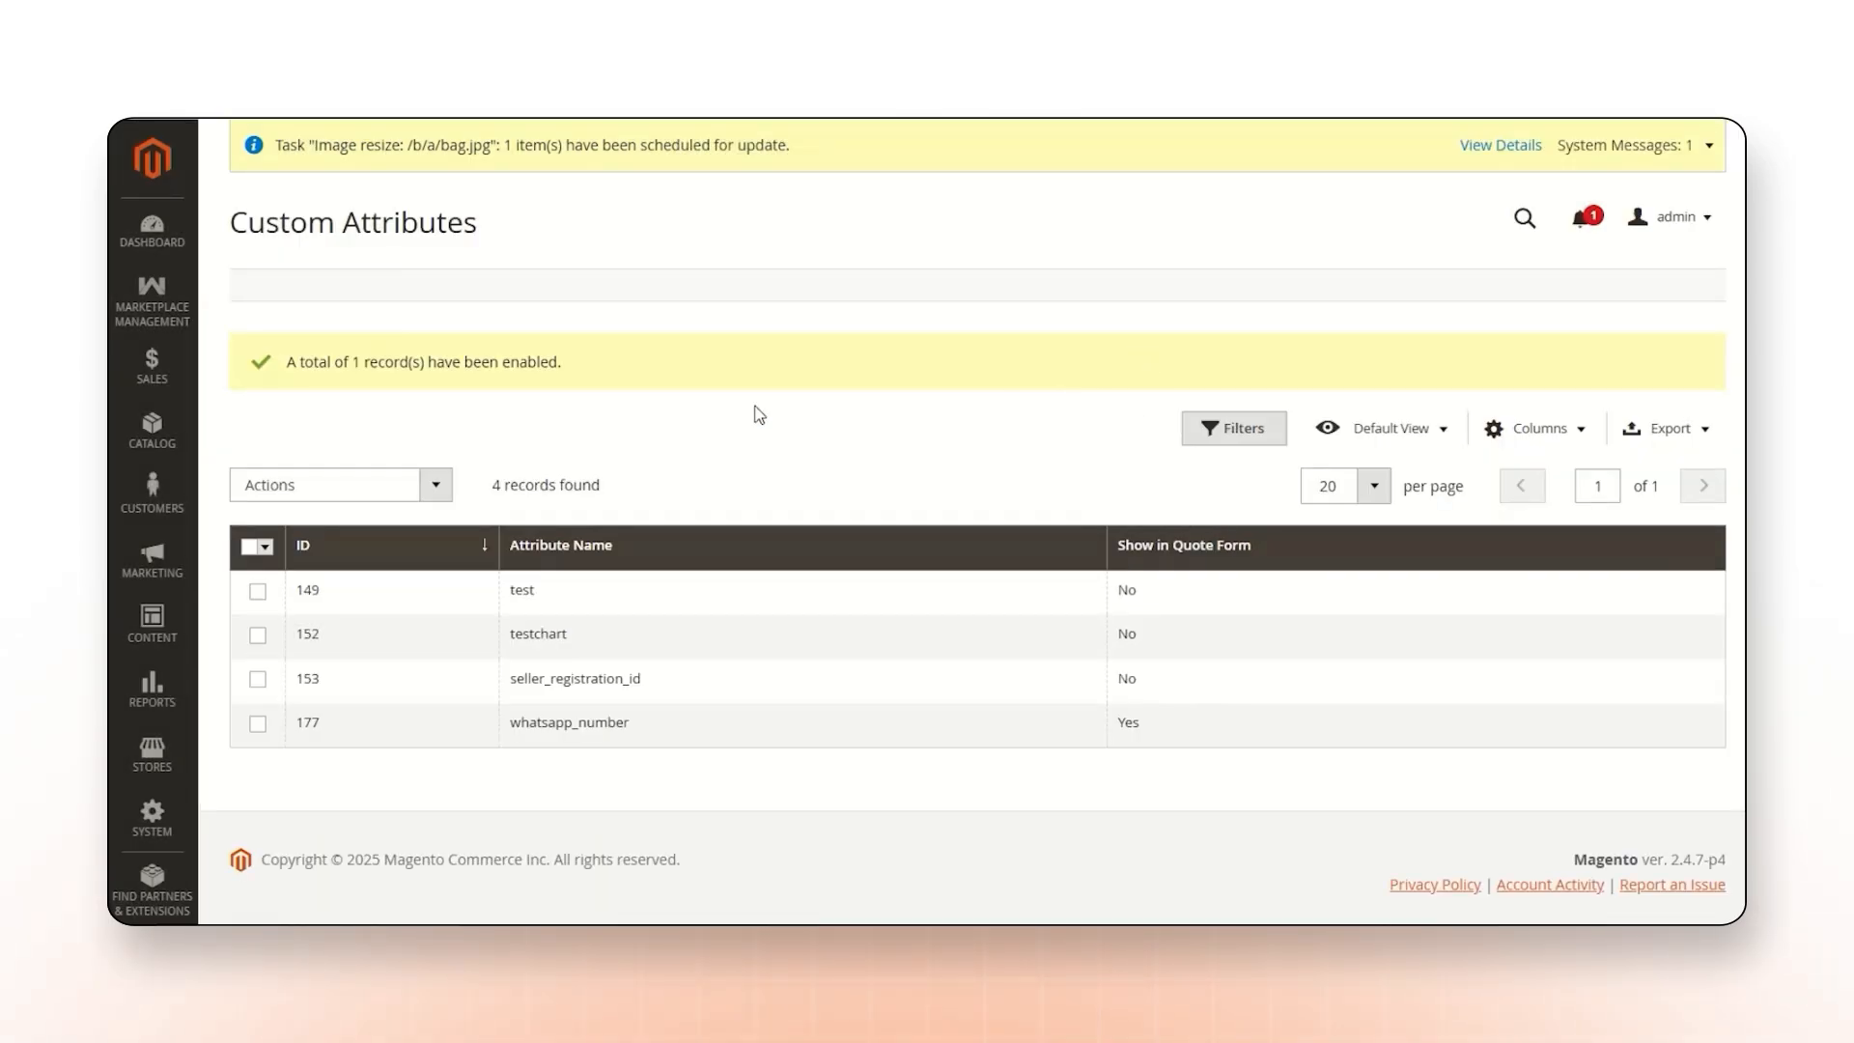
{"action": "left_click_drag", "start_coordinate": [481, 365], "coordinate": [577, 376]}
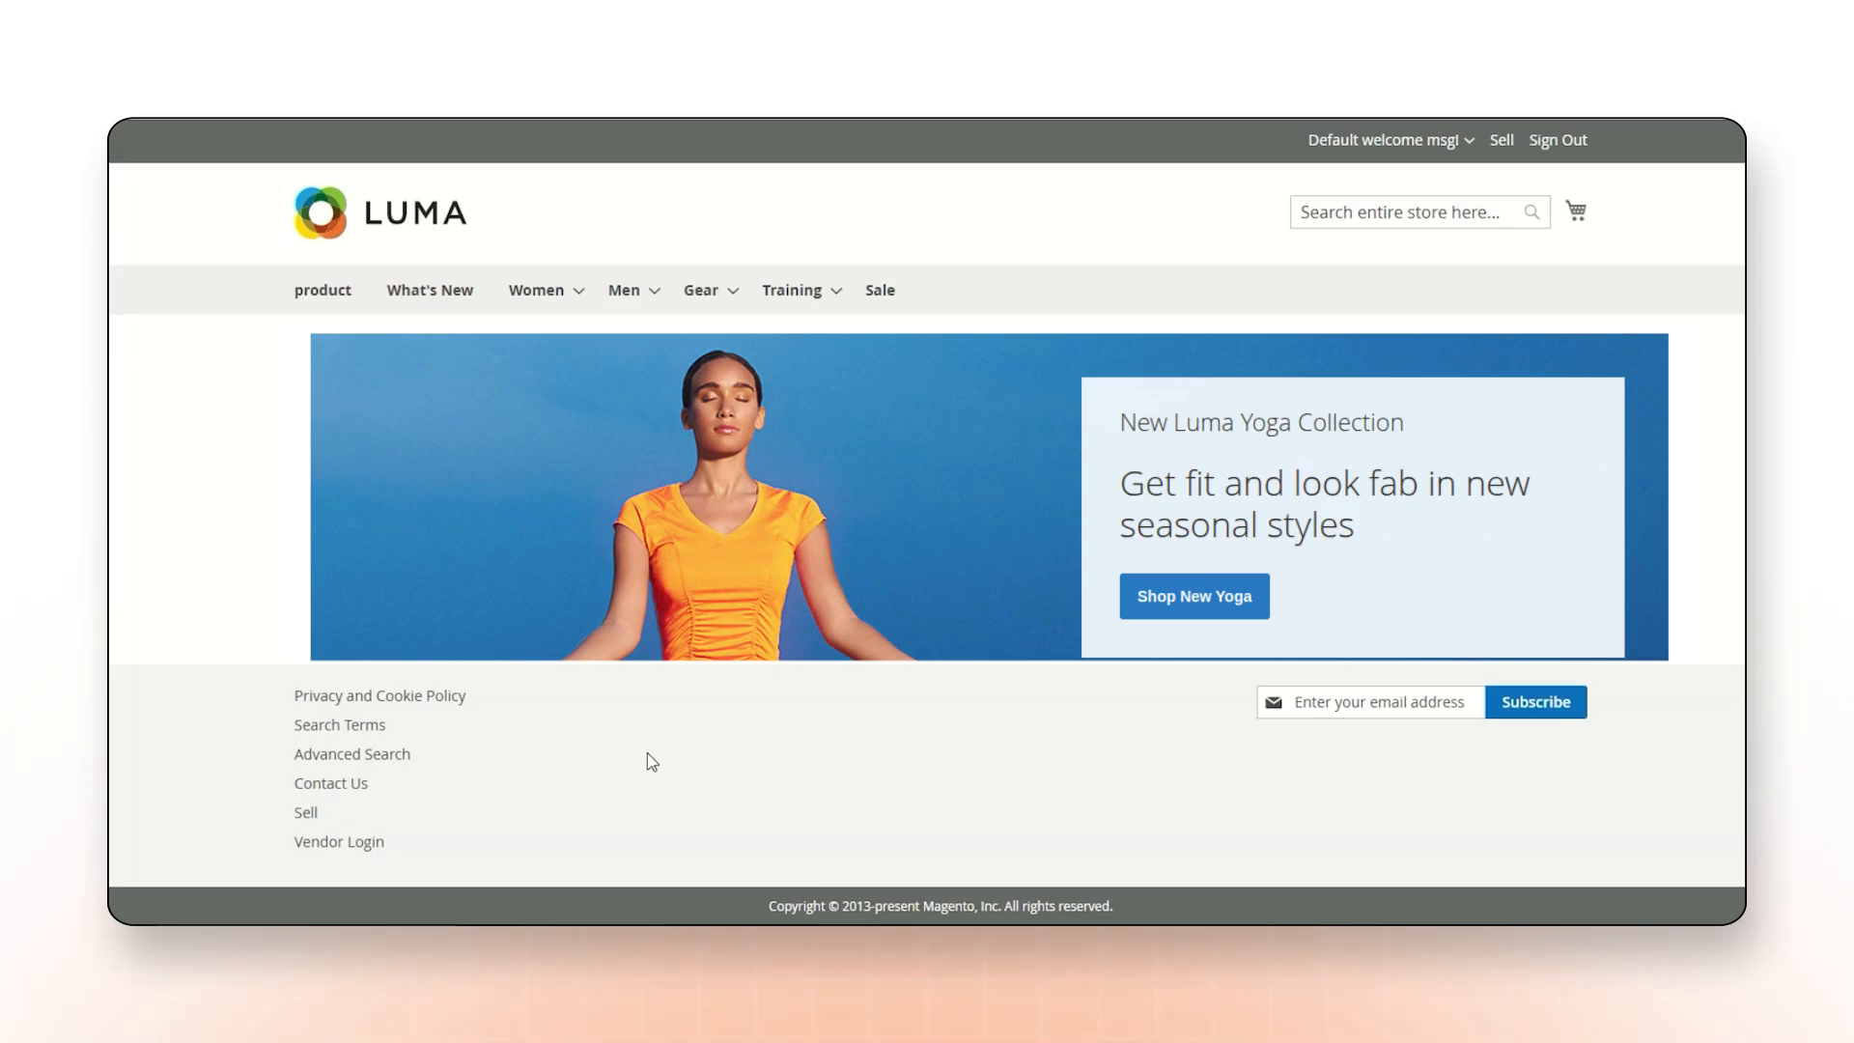
Start a Request for Quote on the storefront for Webkul-bag with quantity 6 and service category product.
{"action": "left_click", "coordinate": [1468, 145]}
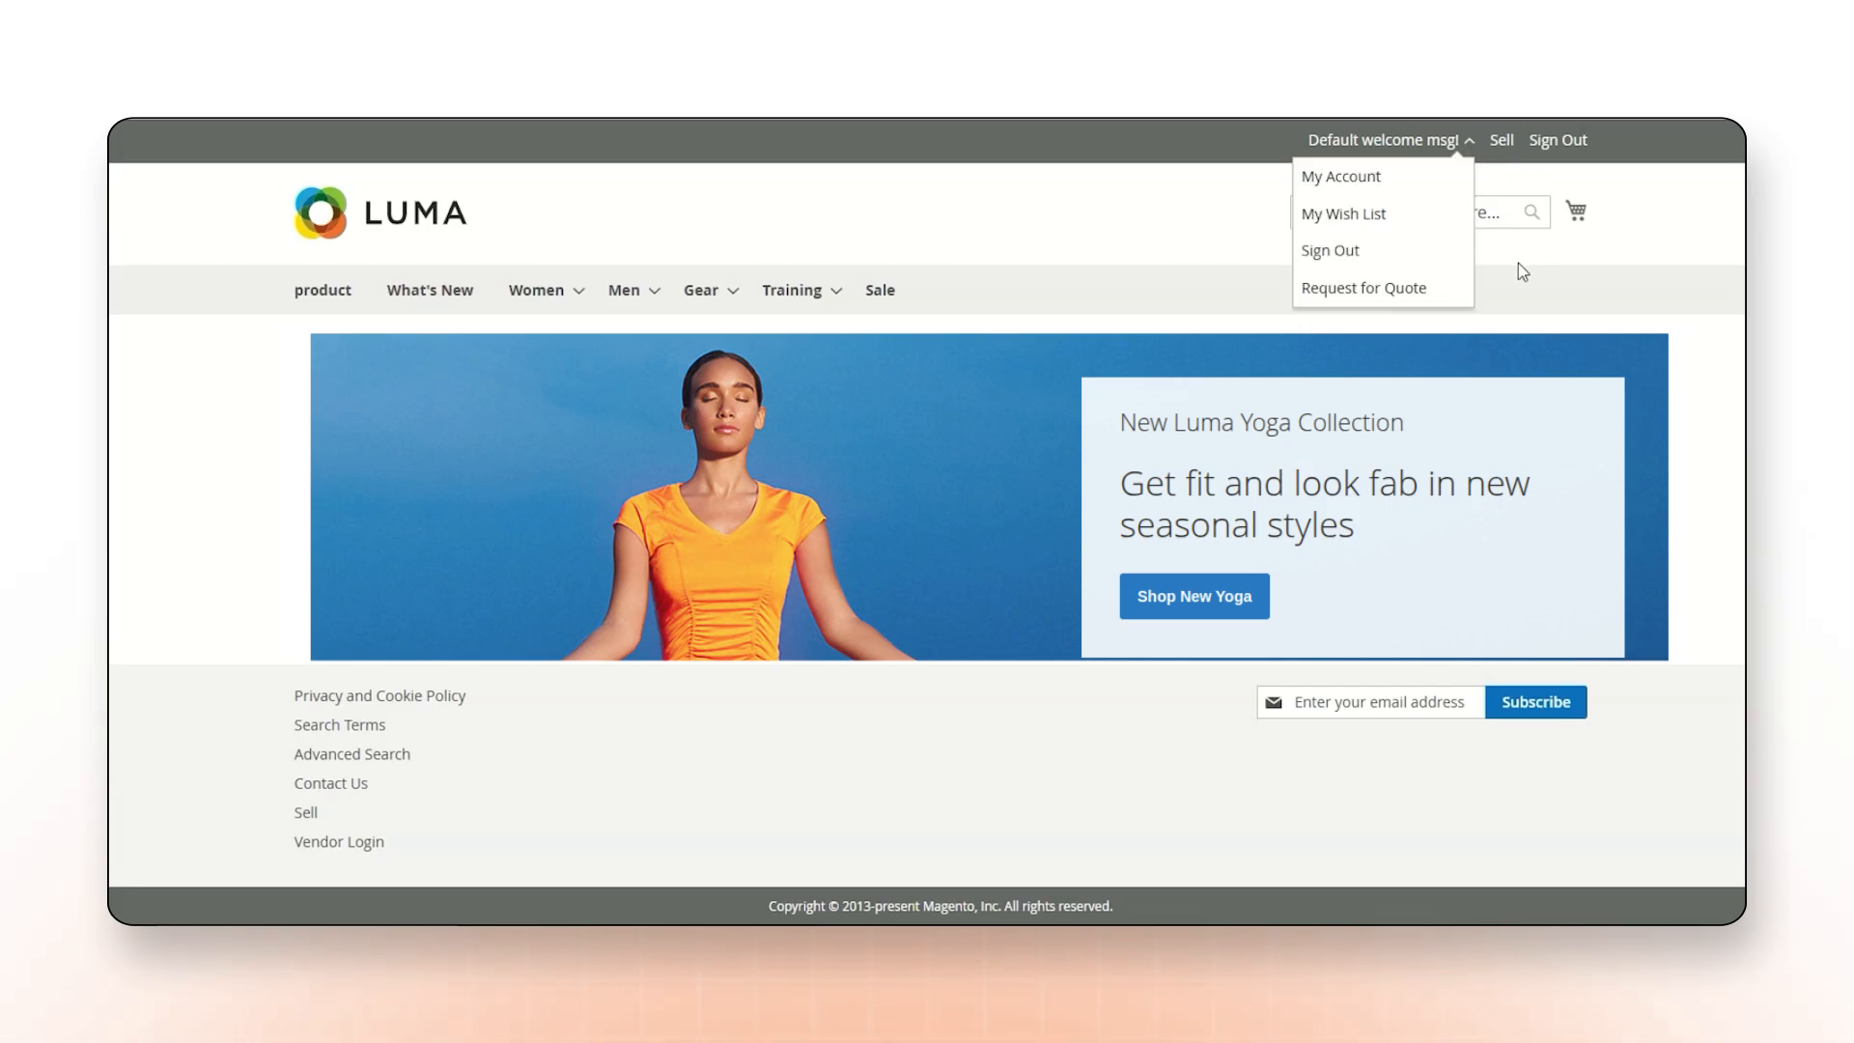
{"action": "left_click", "coordinate": [1407, 290]}
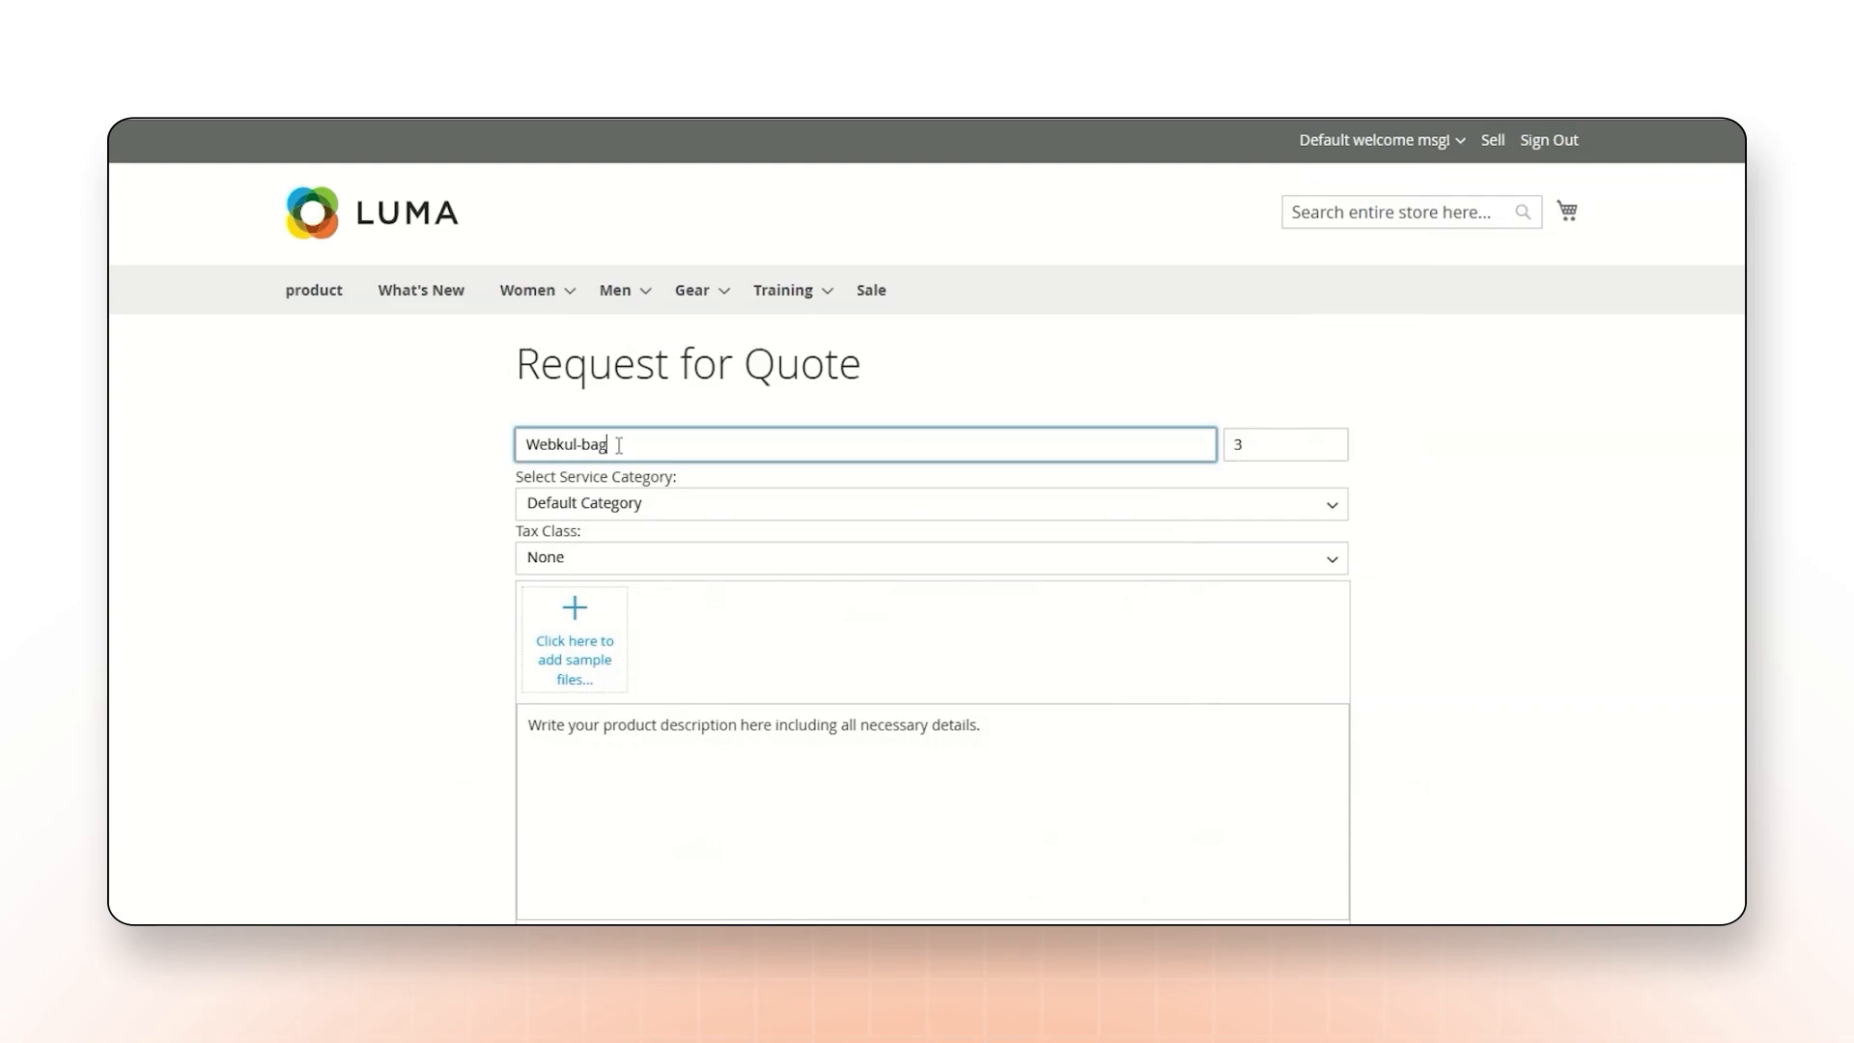
{"action": "right_click", "coordinate": [618, 451]}
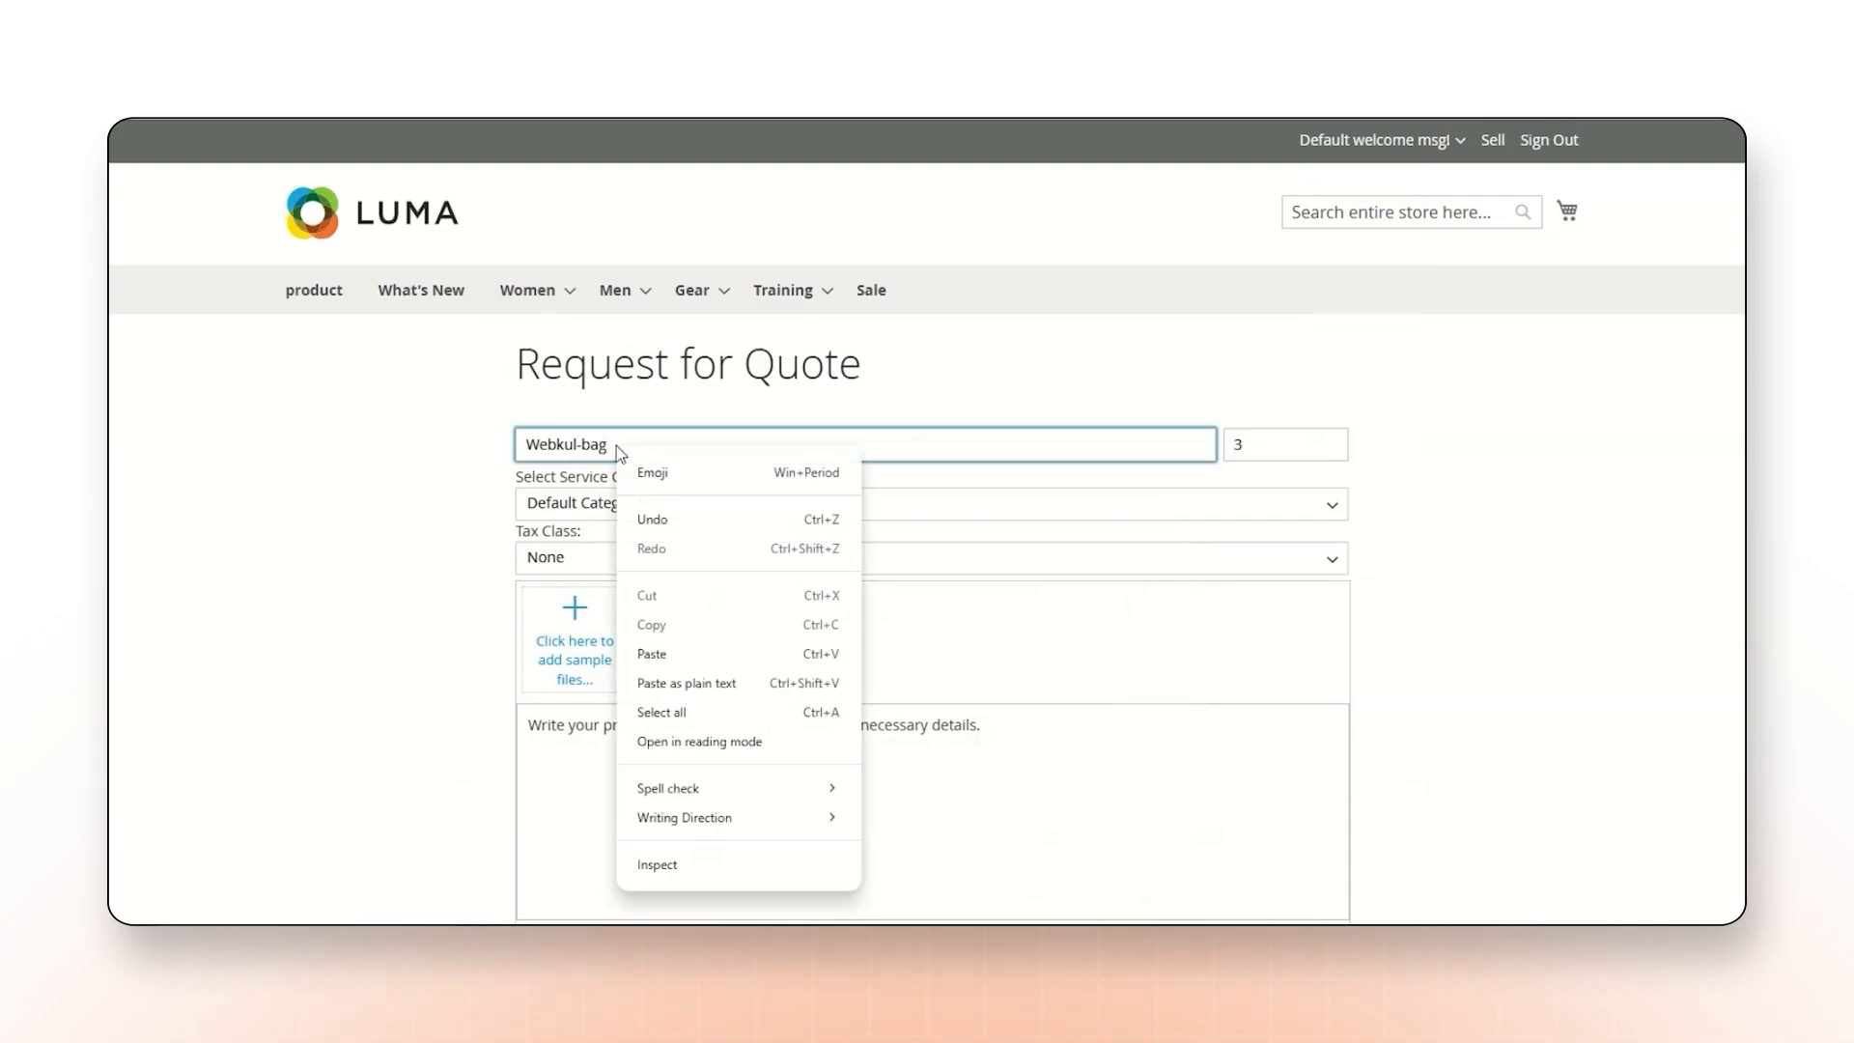
{"action": "double_click", "coordinate": [1243, 445]}
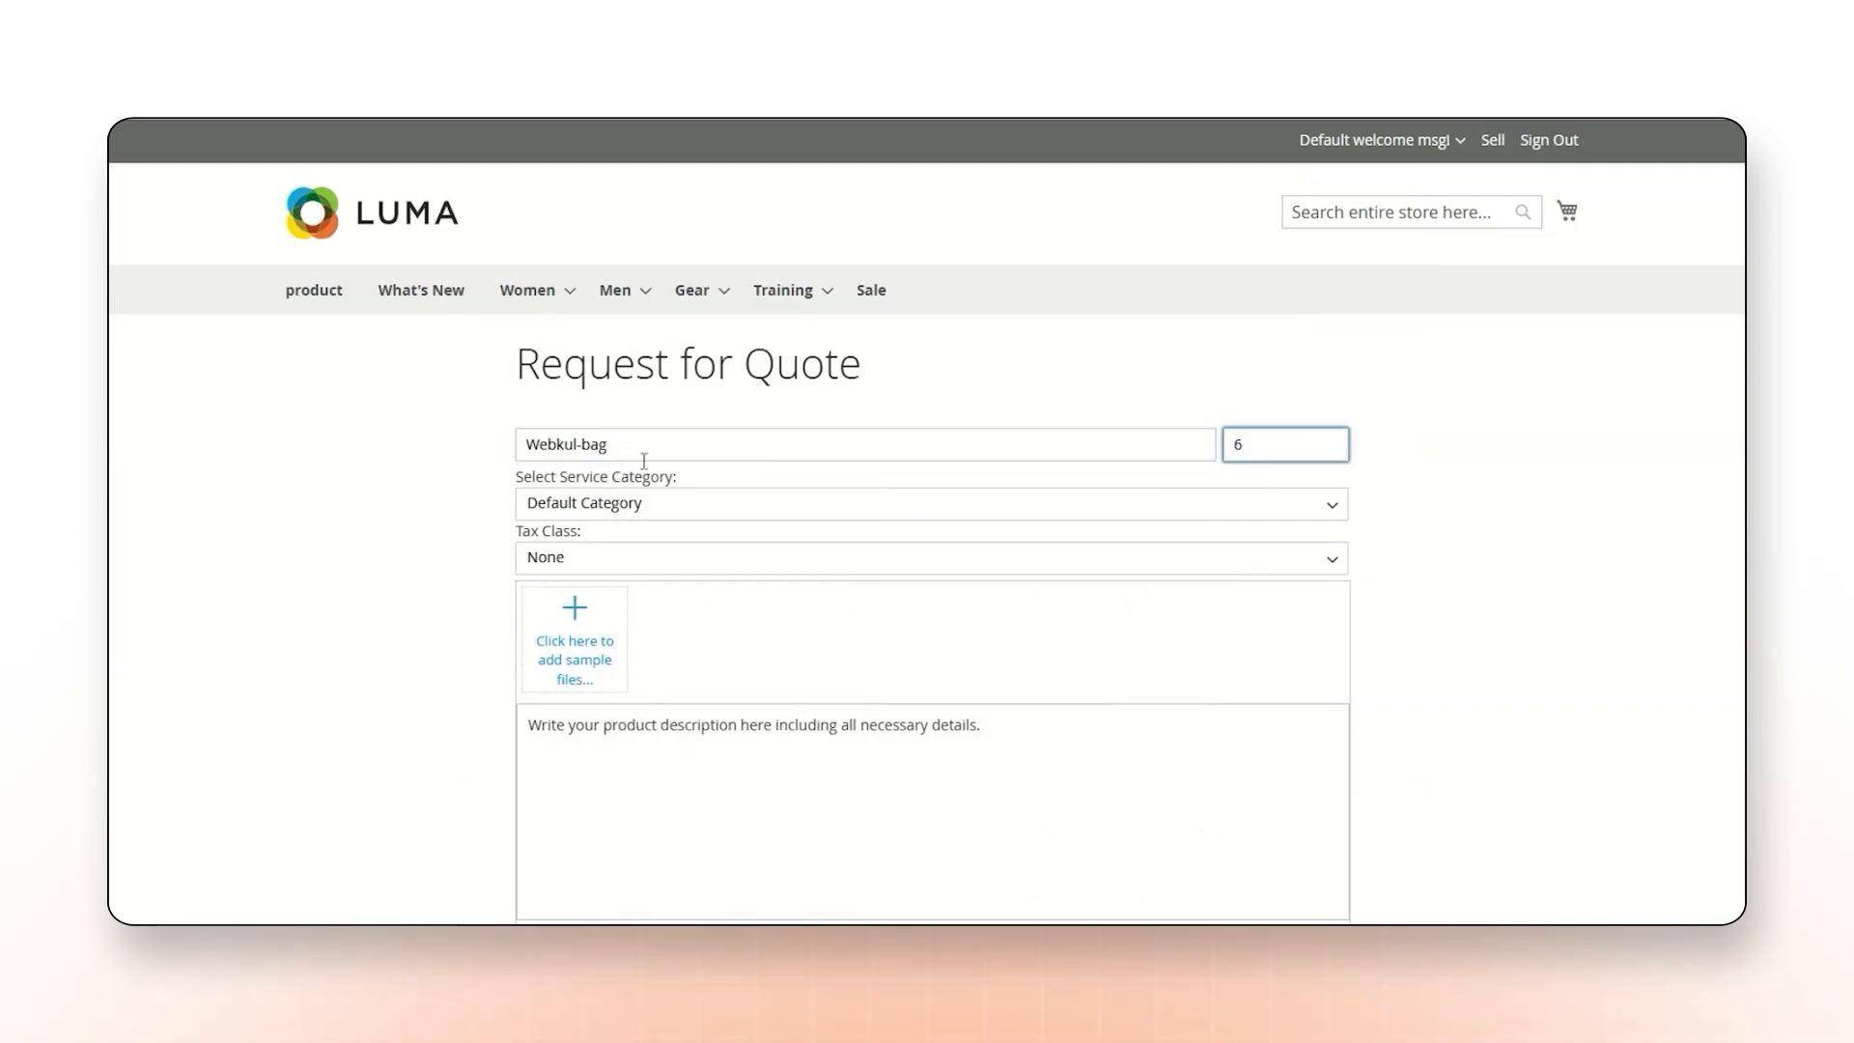
{"action": "left_click", "coordinate": [668, 509]}
{"action": "left_click", "coordinate": [799, 153]}
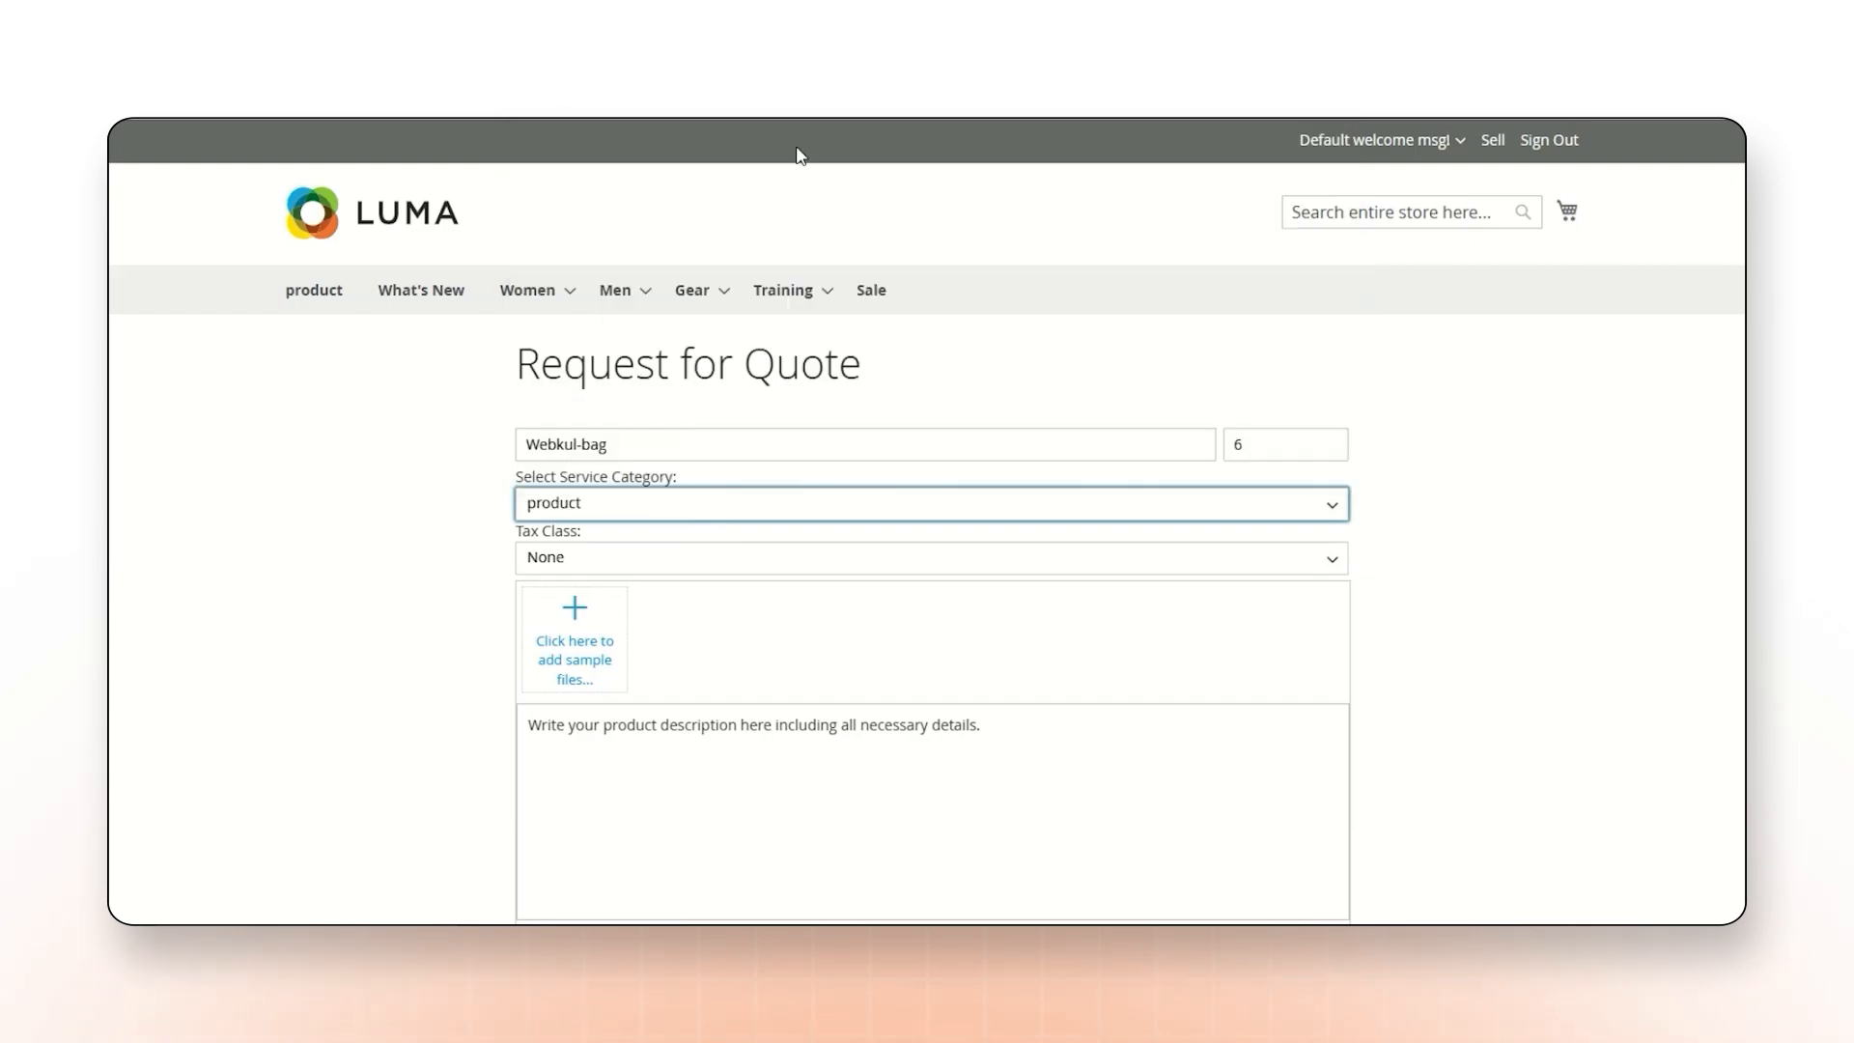
Set the quote's tax class to Taxable Goods and add the desktop image "bag" as a sample file.
{"action": "left_click", "coordinate": [591, 560]}
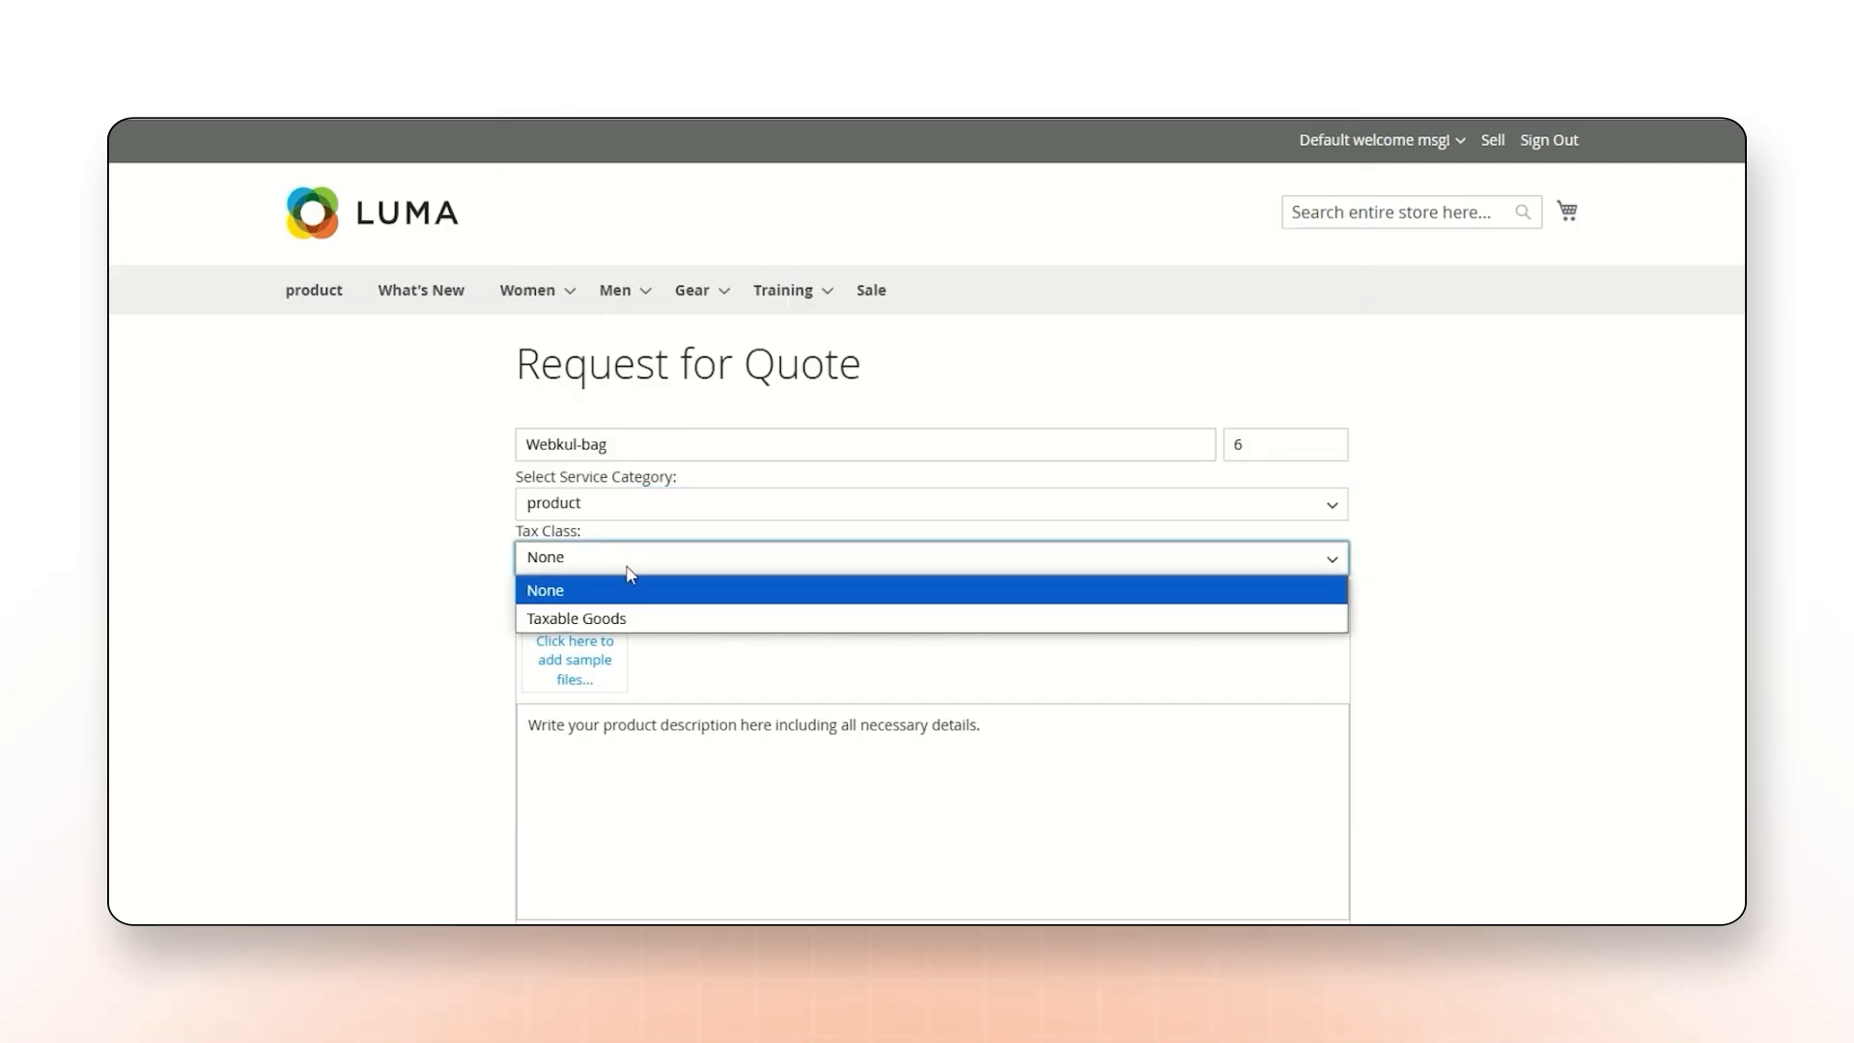
{"action": "left_click", "coordinate": [596, 618]}
{"action": "left_click", "coordinate": [596, 660]}
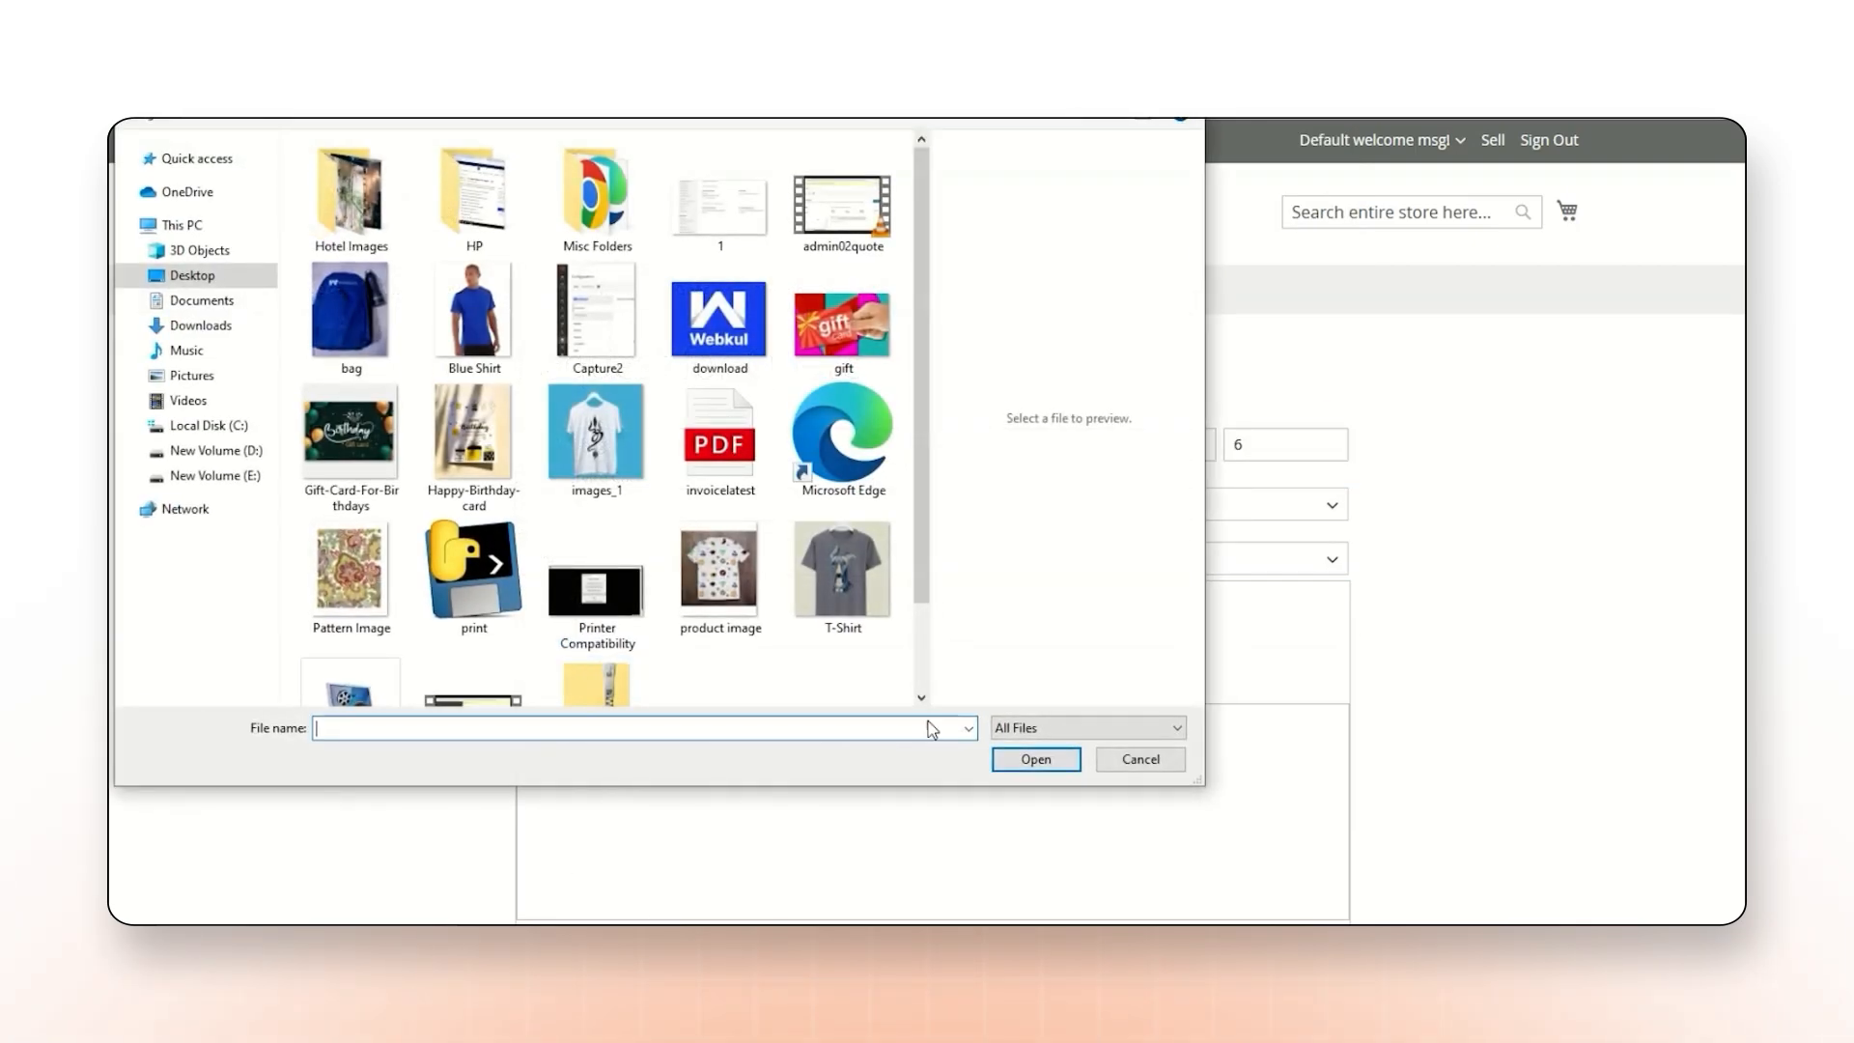
{"action": "left_click", "coordinate": [349, 319]}
{"action": "left_click", "coordinate": [1035, 759]}
Describe the product as "best product", enter the seller registration ID, and submit the quote request.
{"action": "scroll", "coordinate": [716, 415], "scroll_direction": "down", "scroll_amount": 3}
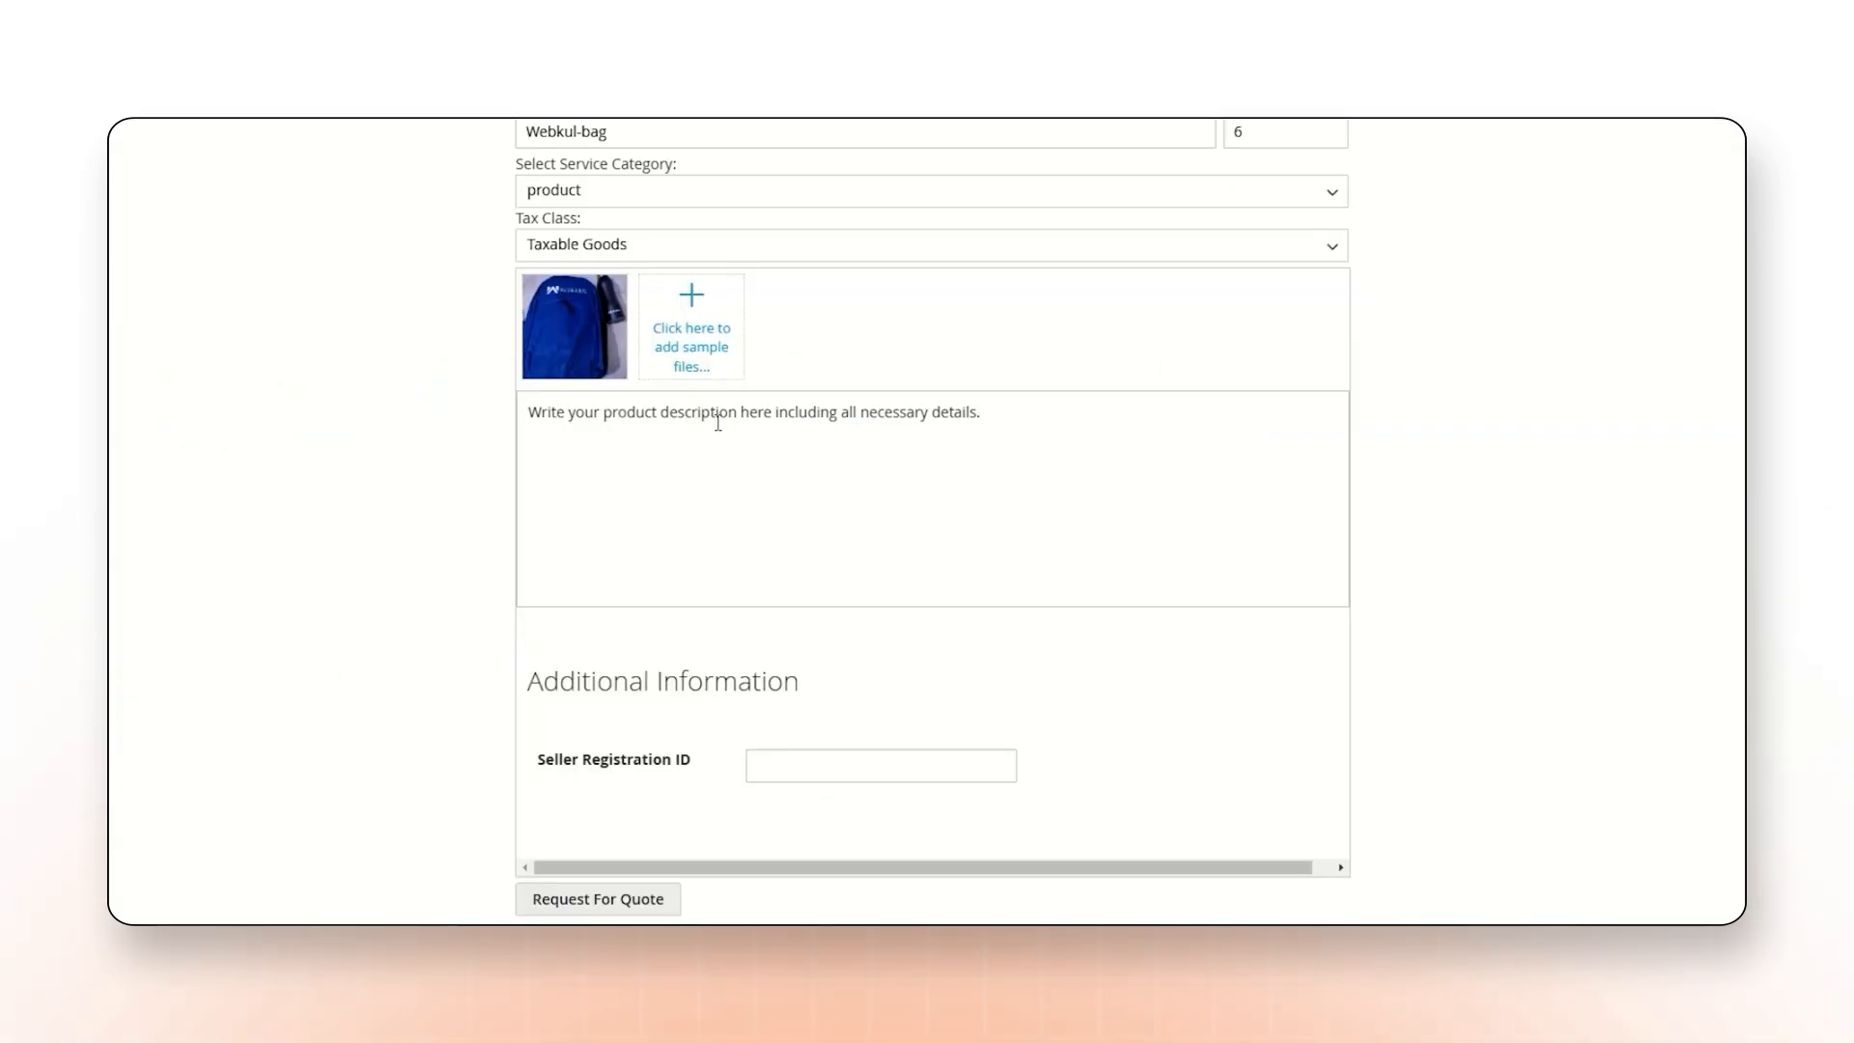
{"action": "left_click", "coordinate": [717, 422]}
{"action": "type", "text": "best product"}
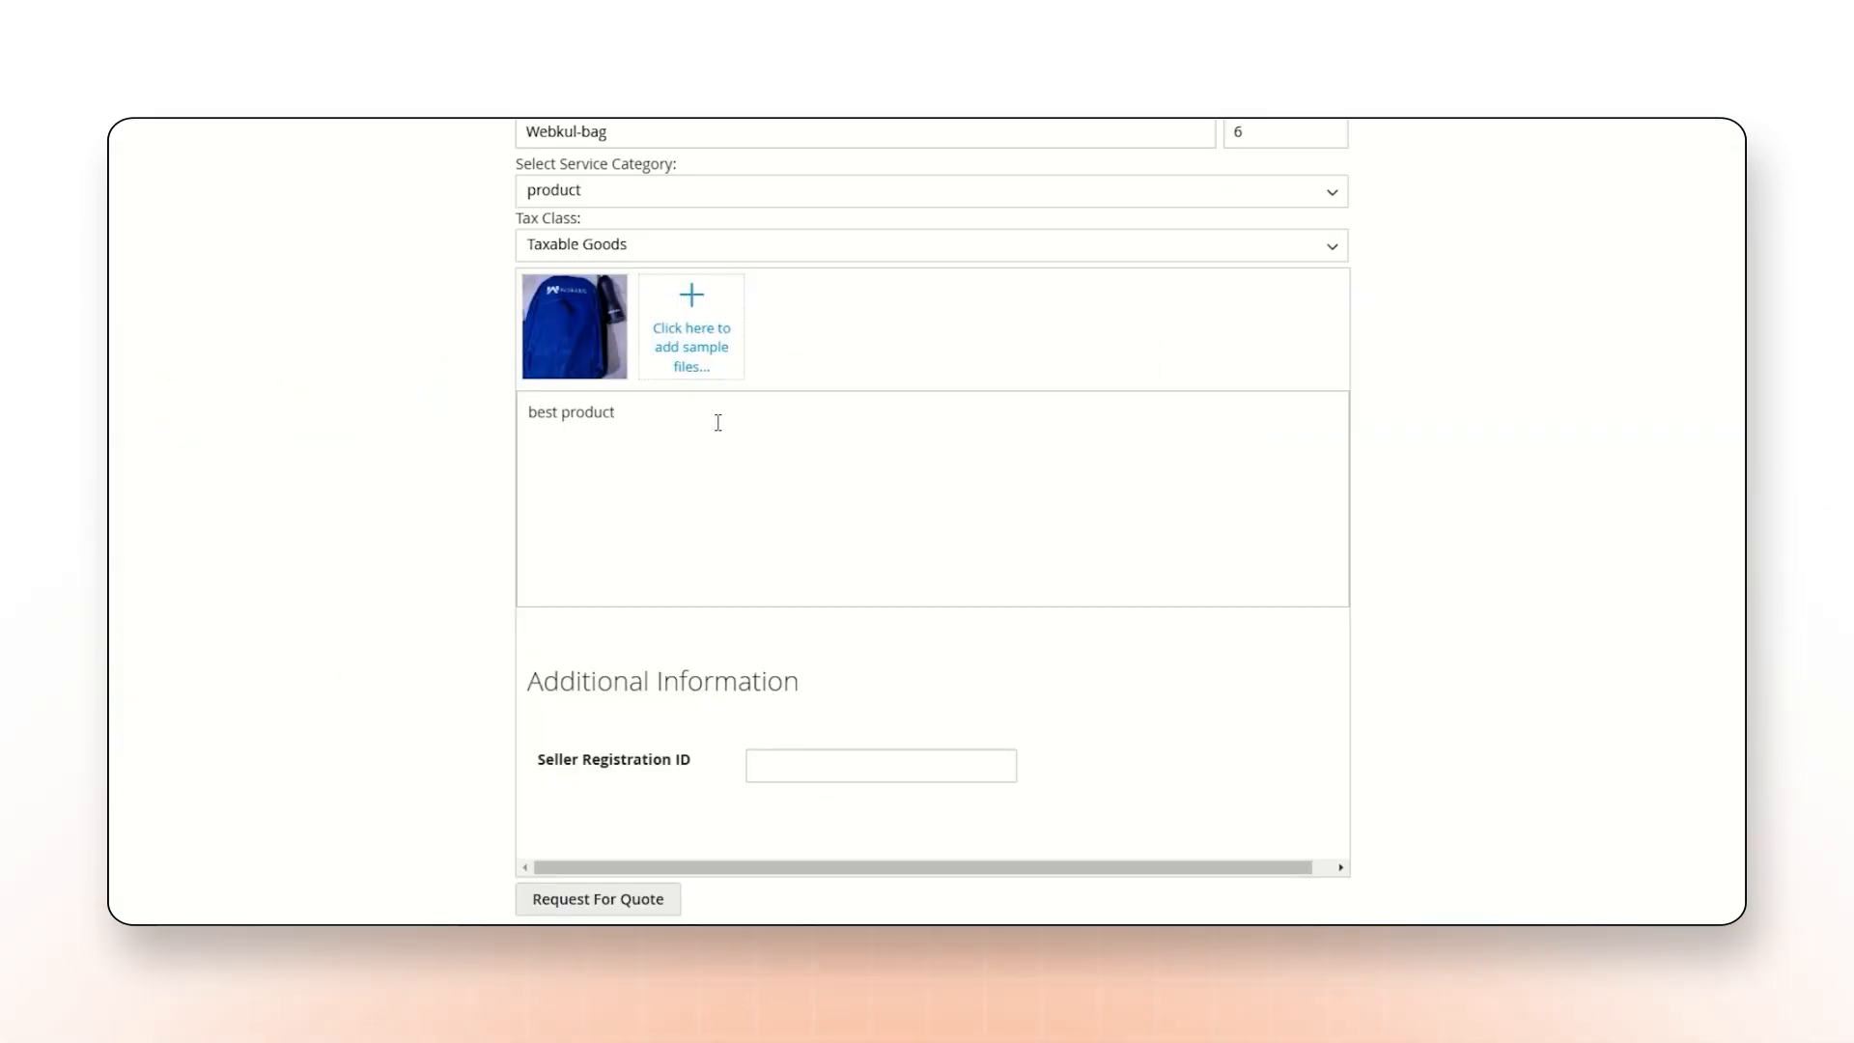
{"action": "scroll", "coordinate": [814, 467], "scroll_direction": "down", "scroll_amount": 3}
{"action": "left_click", "coordinate": [812, 464]}
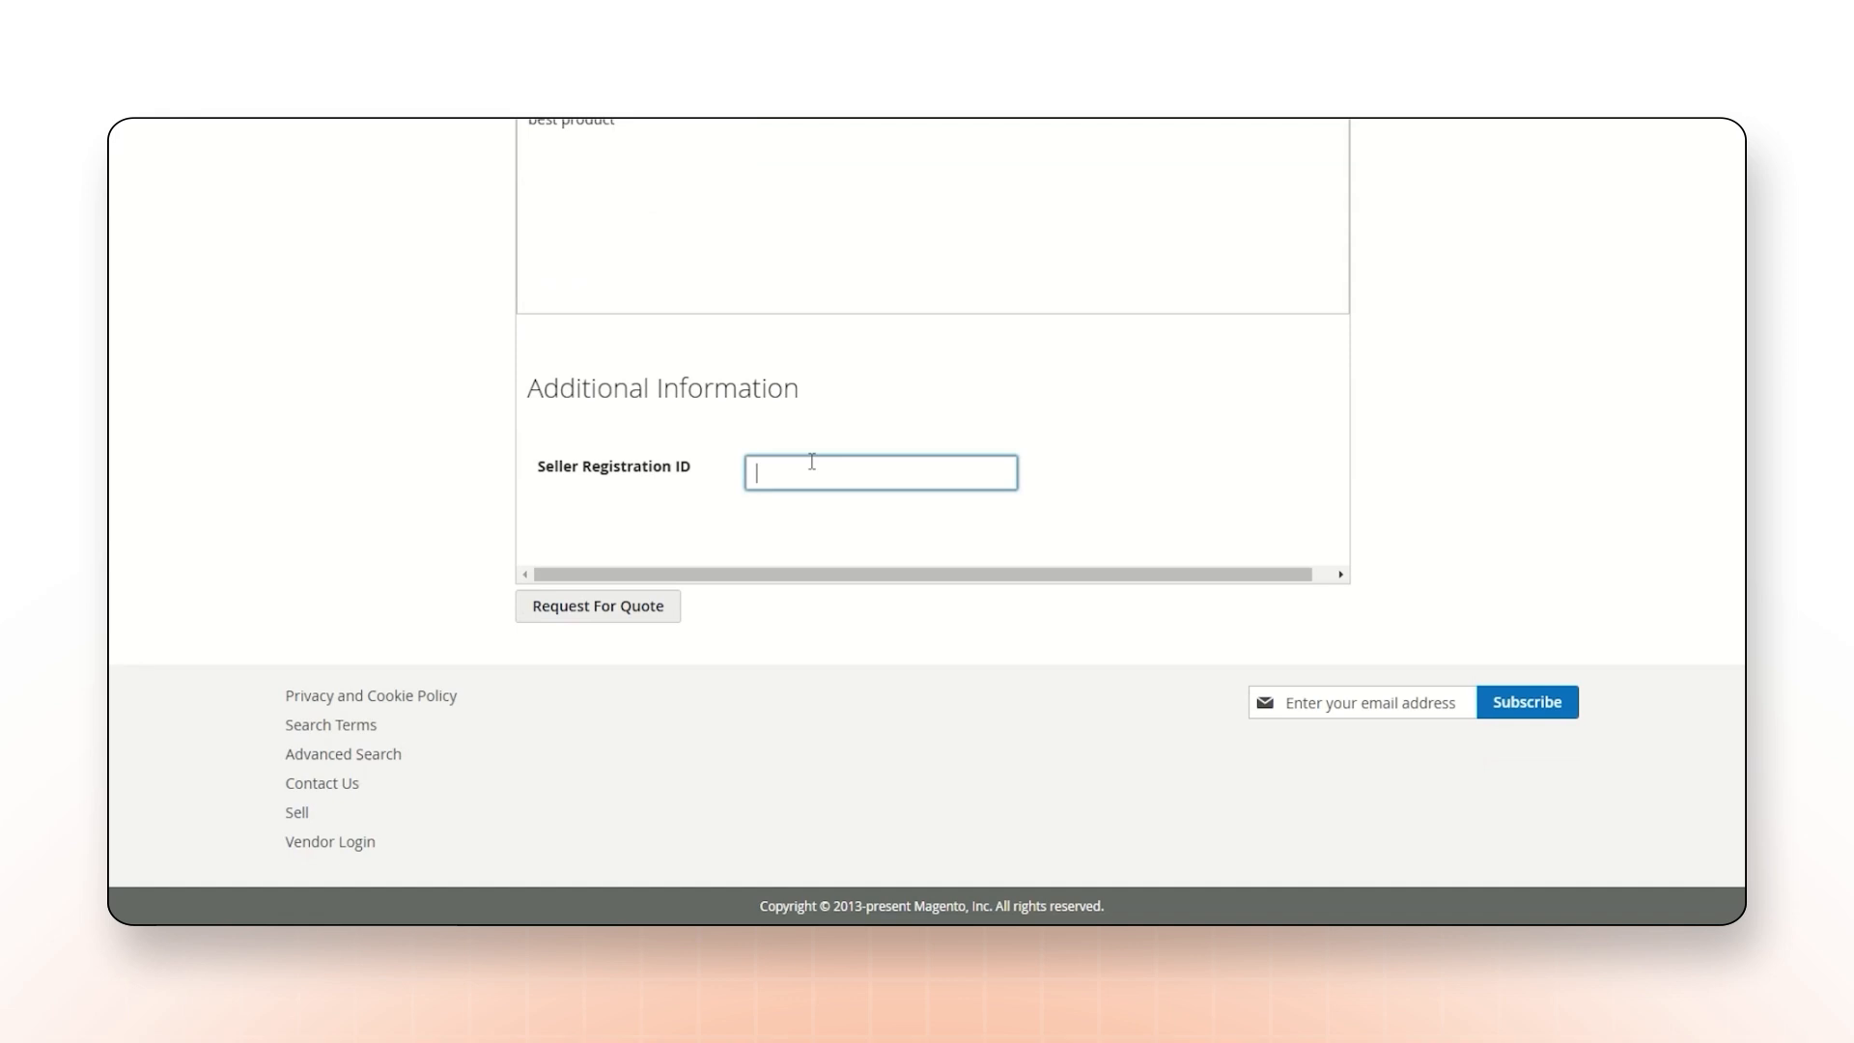
{"action": "type", "text": "0123456789"}
{"action": "left_click", "coordinate": [598, 610]}
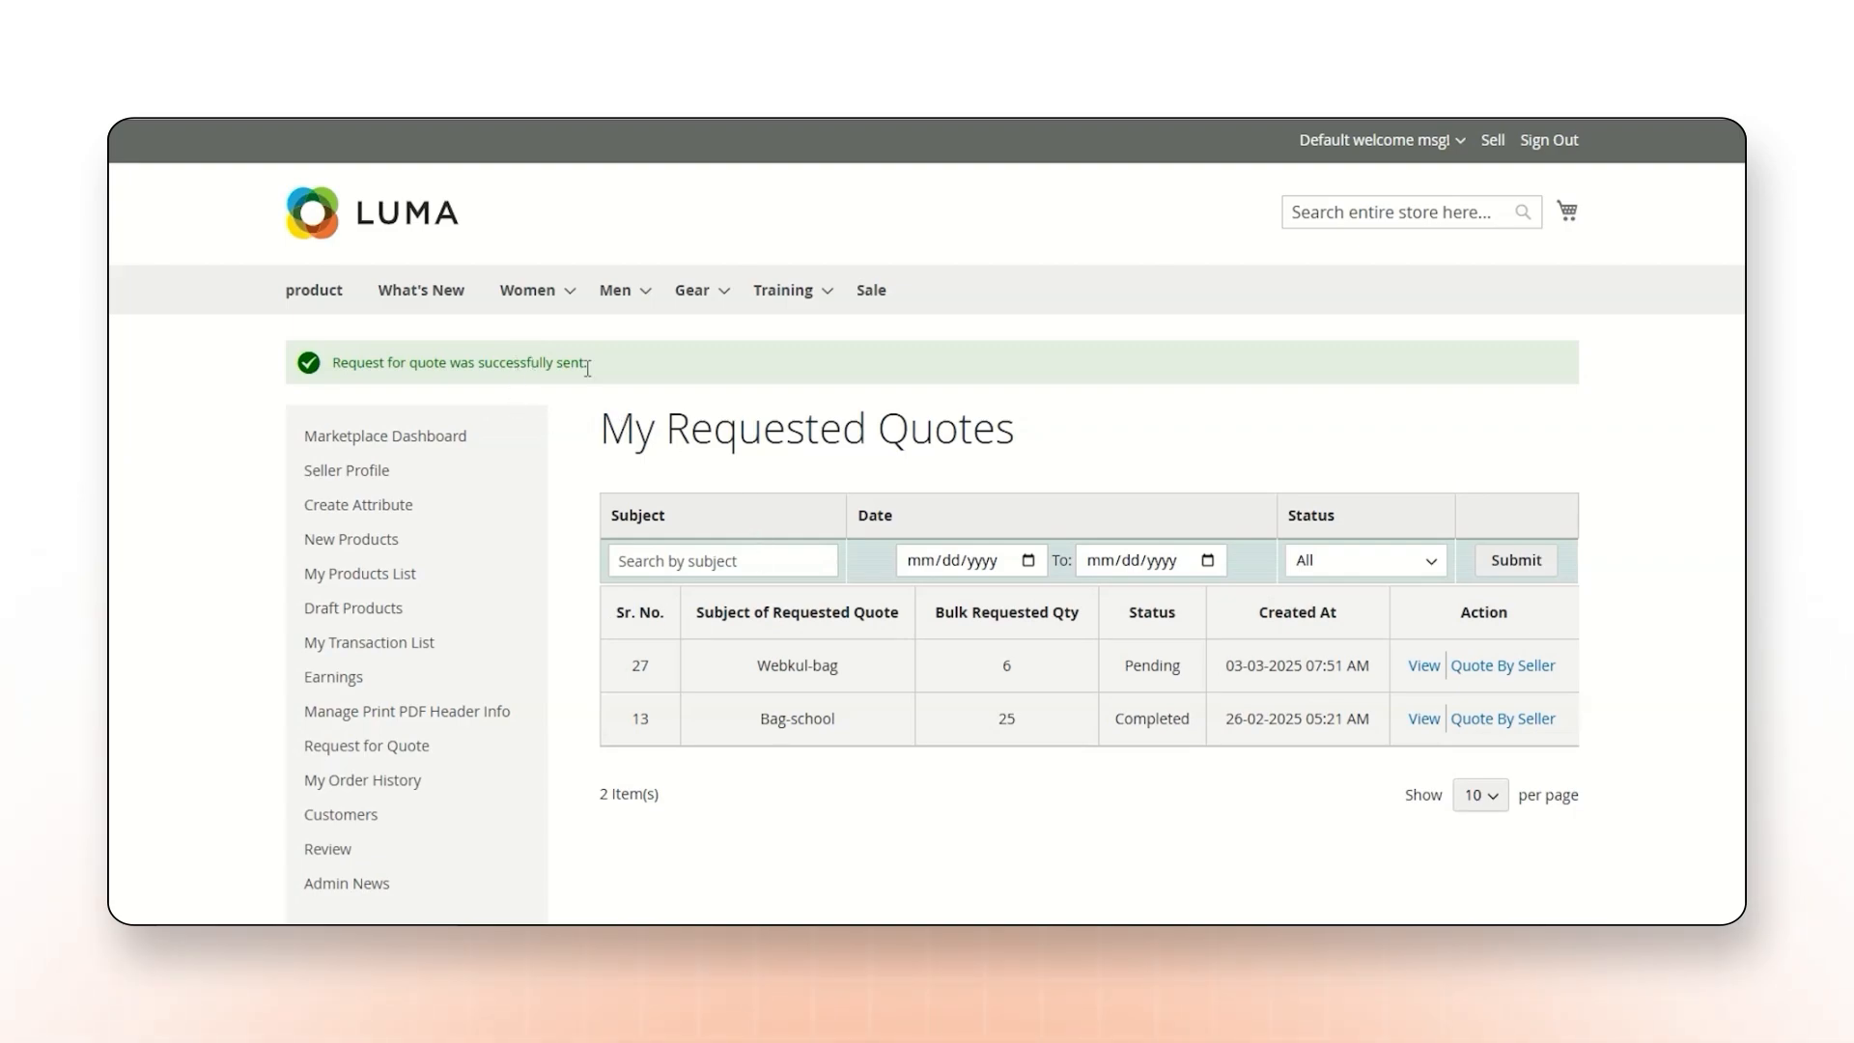
{"action": "left_click_drag", "start_coordinate": [586, 369], "coordinate": [630, 749]}
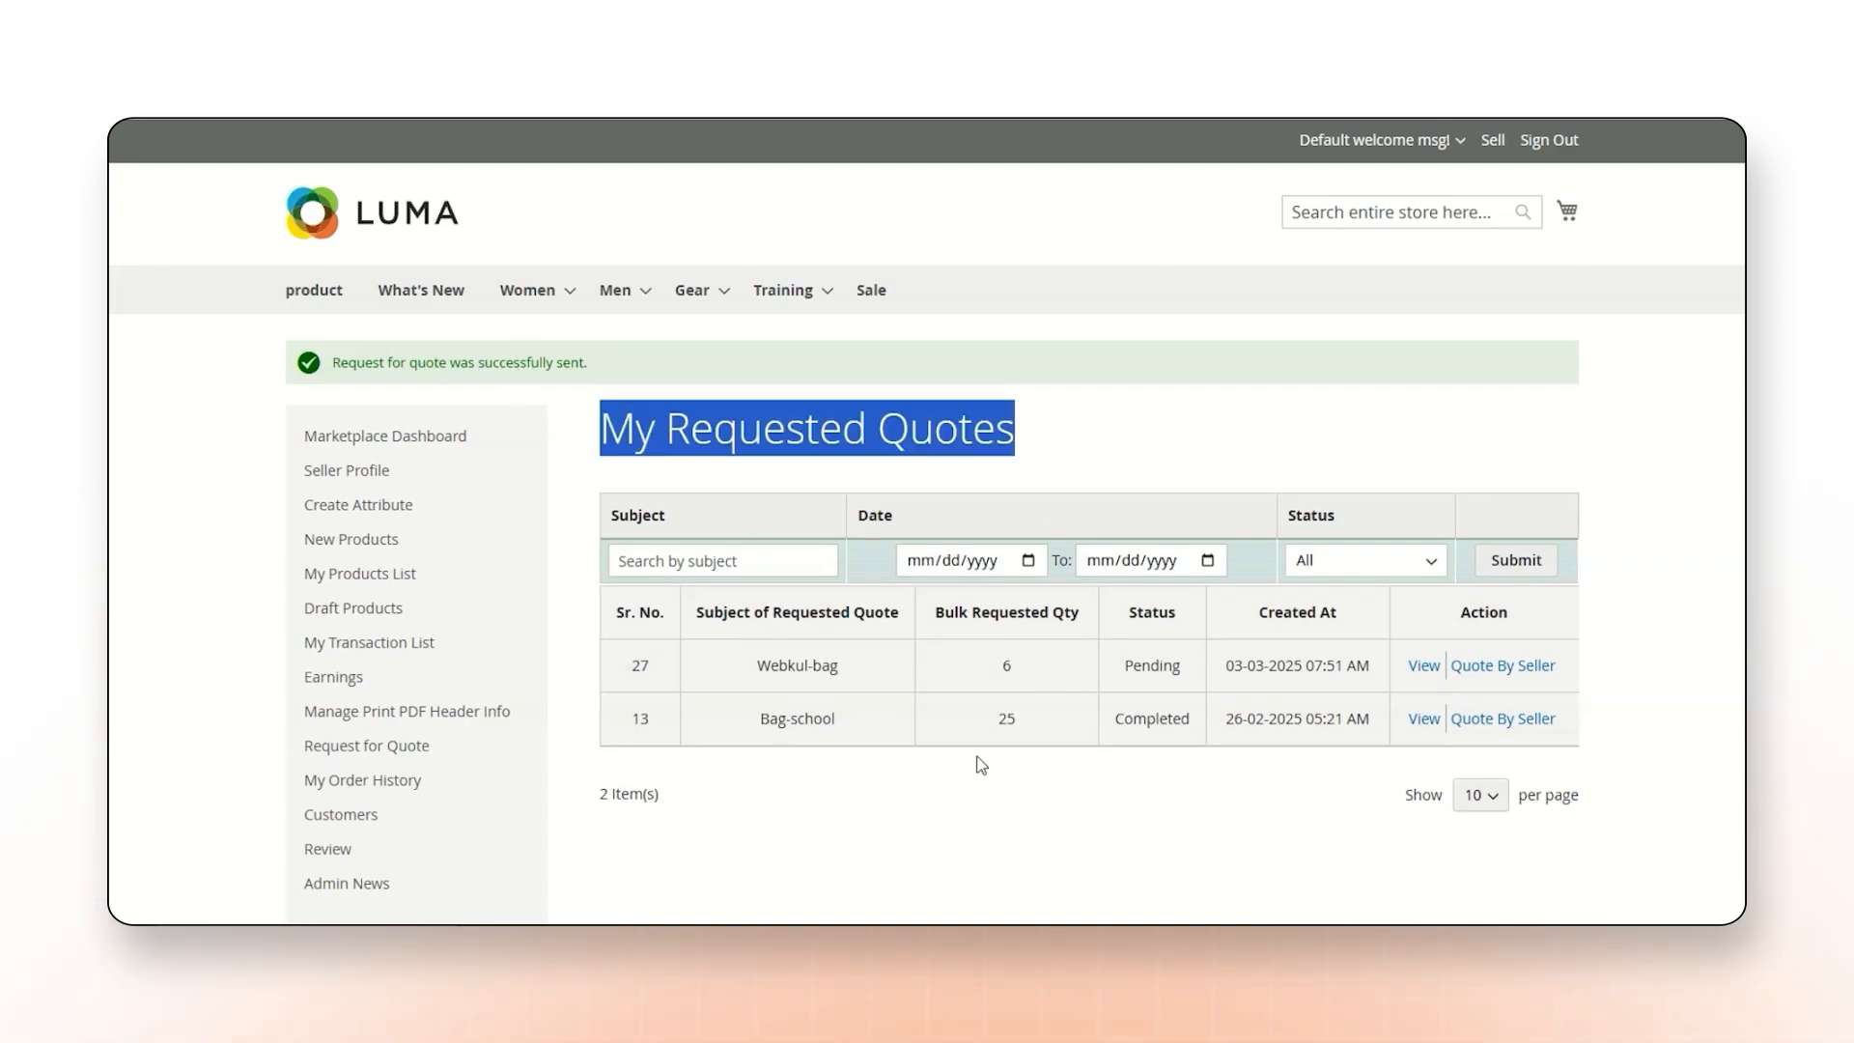
Submit a quote request from the Bag product's page for quantity 4, with the seller's name and cost 55.
{"action": "left_click", "coordinate": [288, 315]}
{"action": "left_click", "coordinate": [671, 676]}
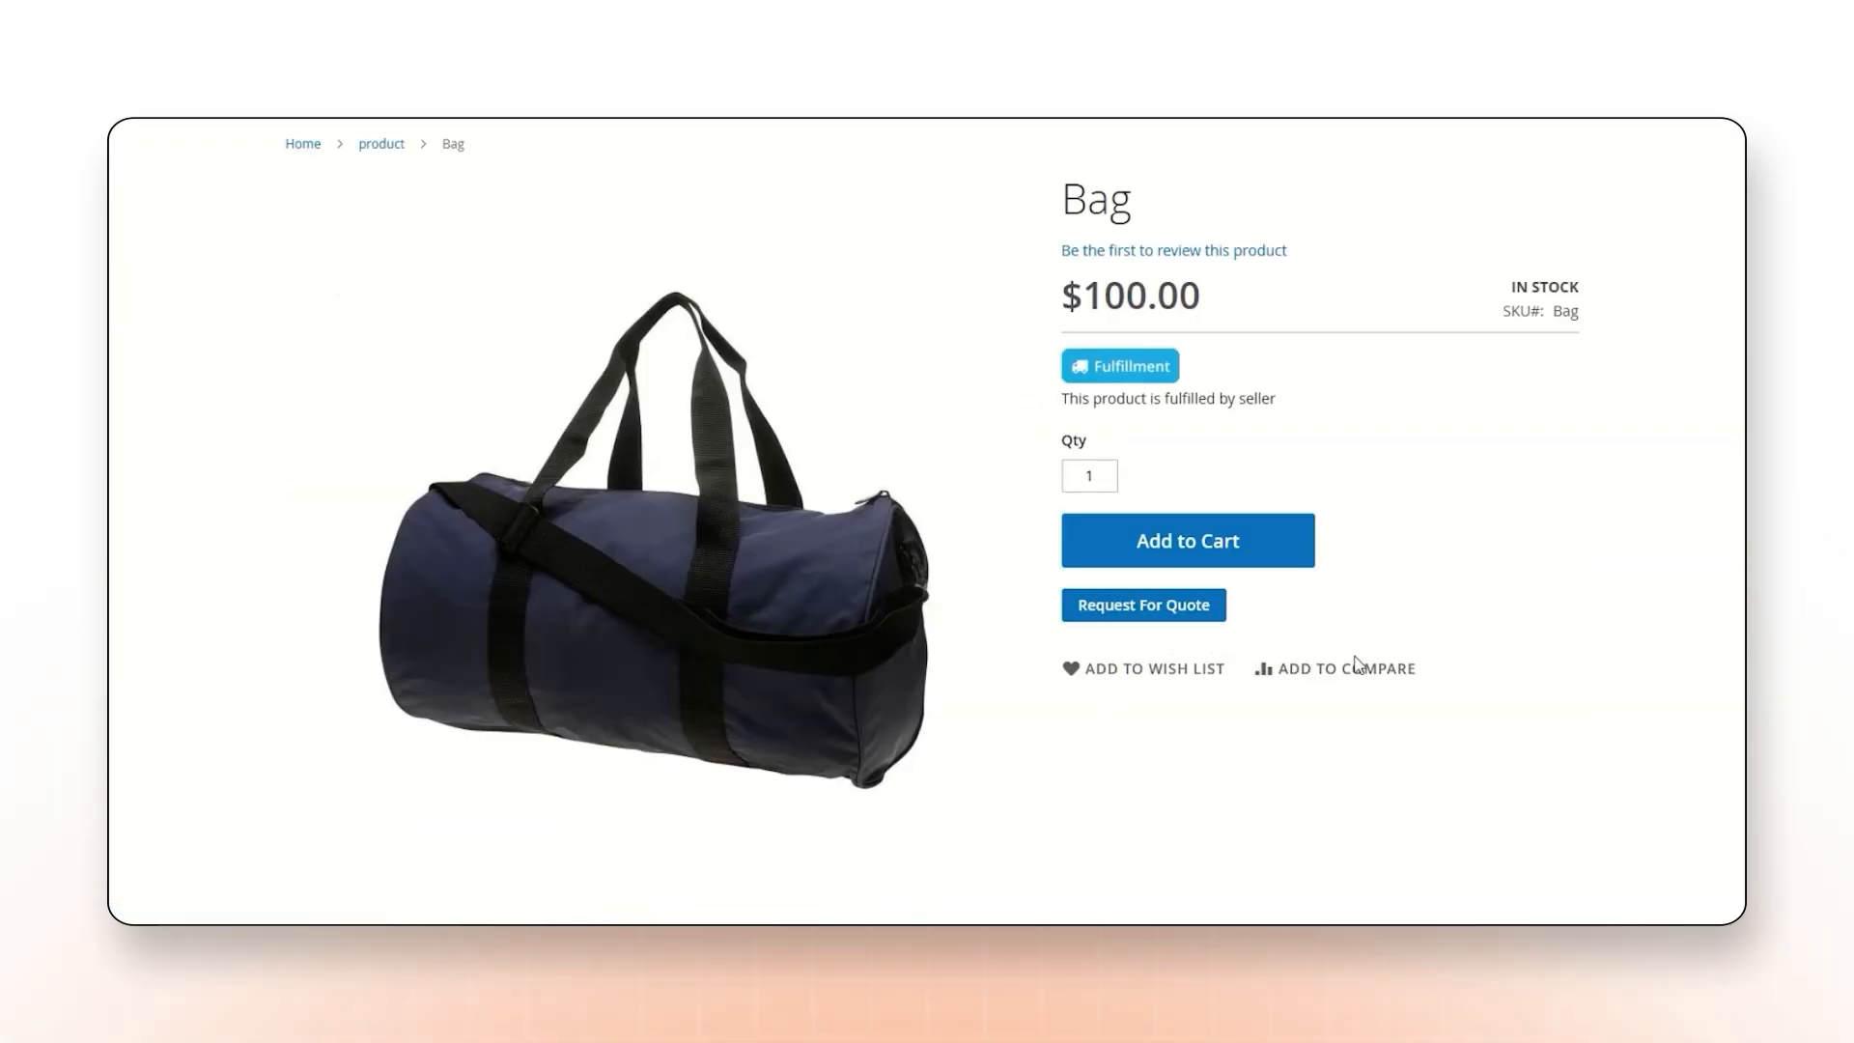
{"action": "left_click", "coordinate": [1162, 608]}
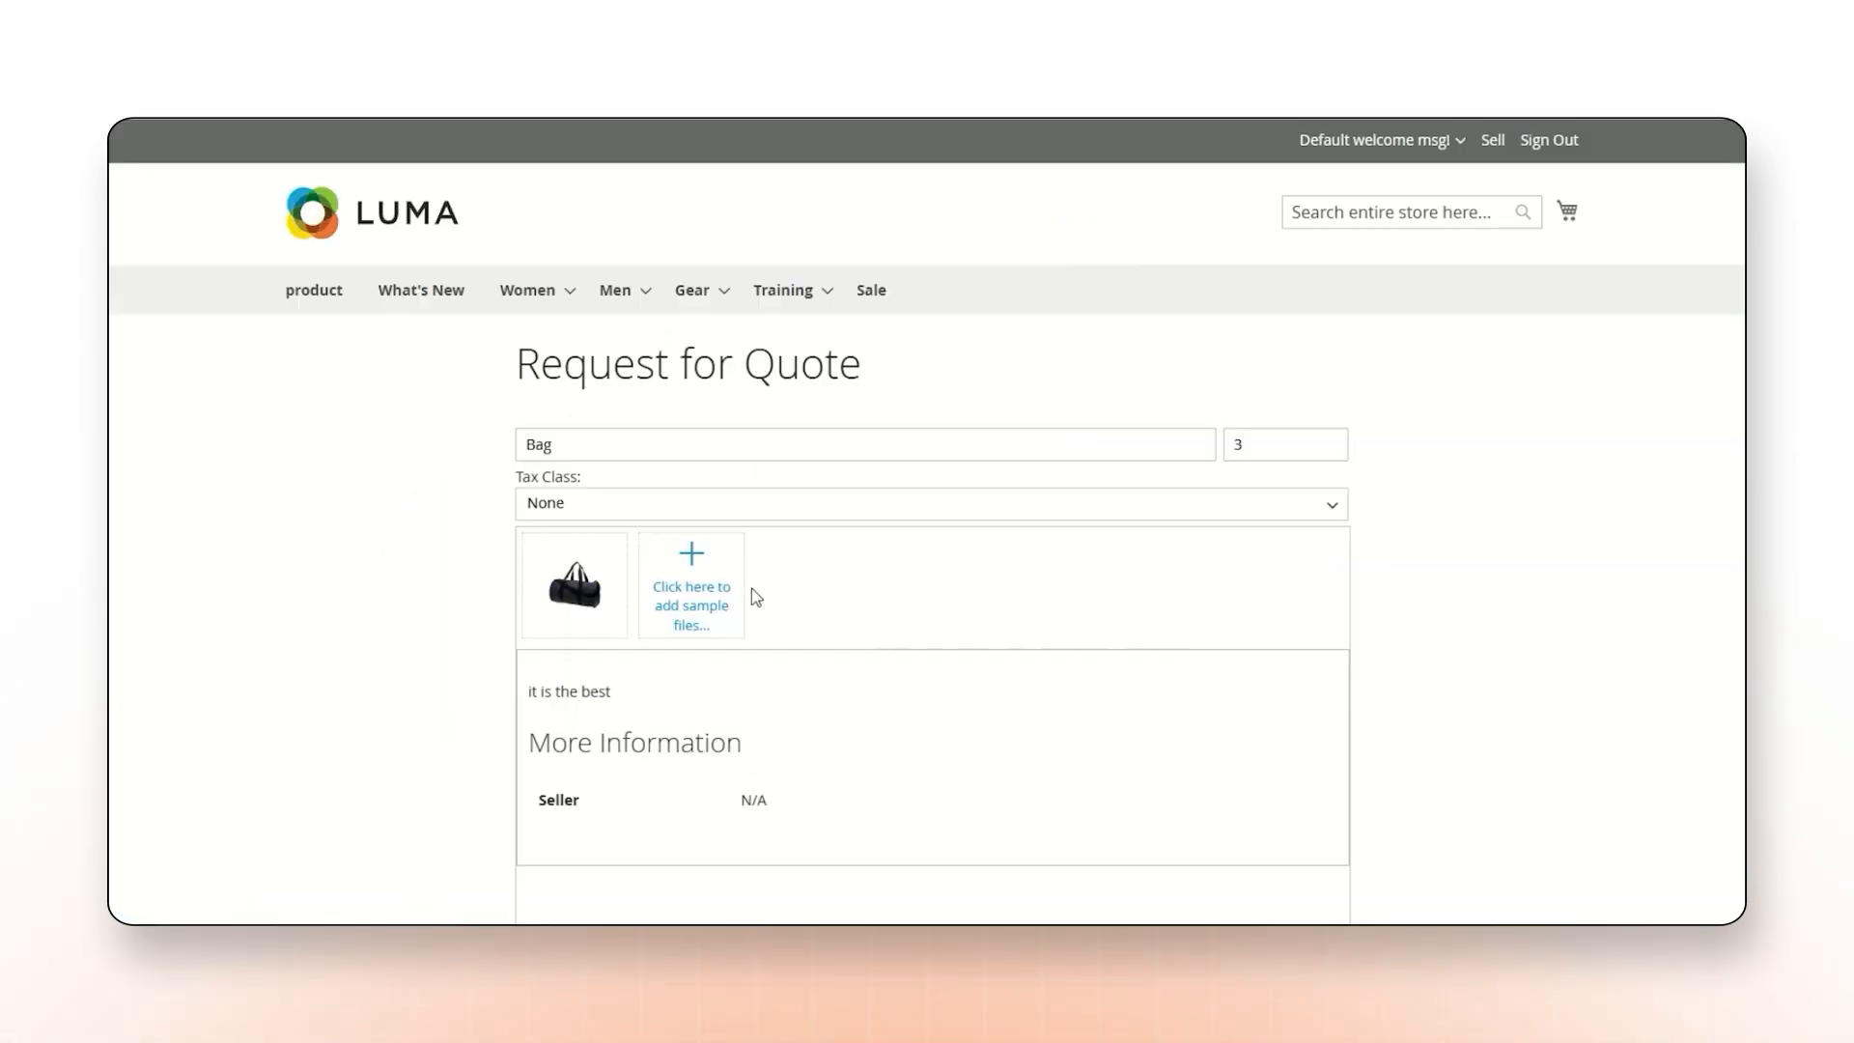
{"action": "scroll", "coordinate": [807, 539], "scroll_direction": "down", "scroll_amount": 6}
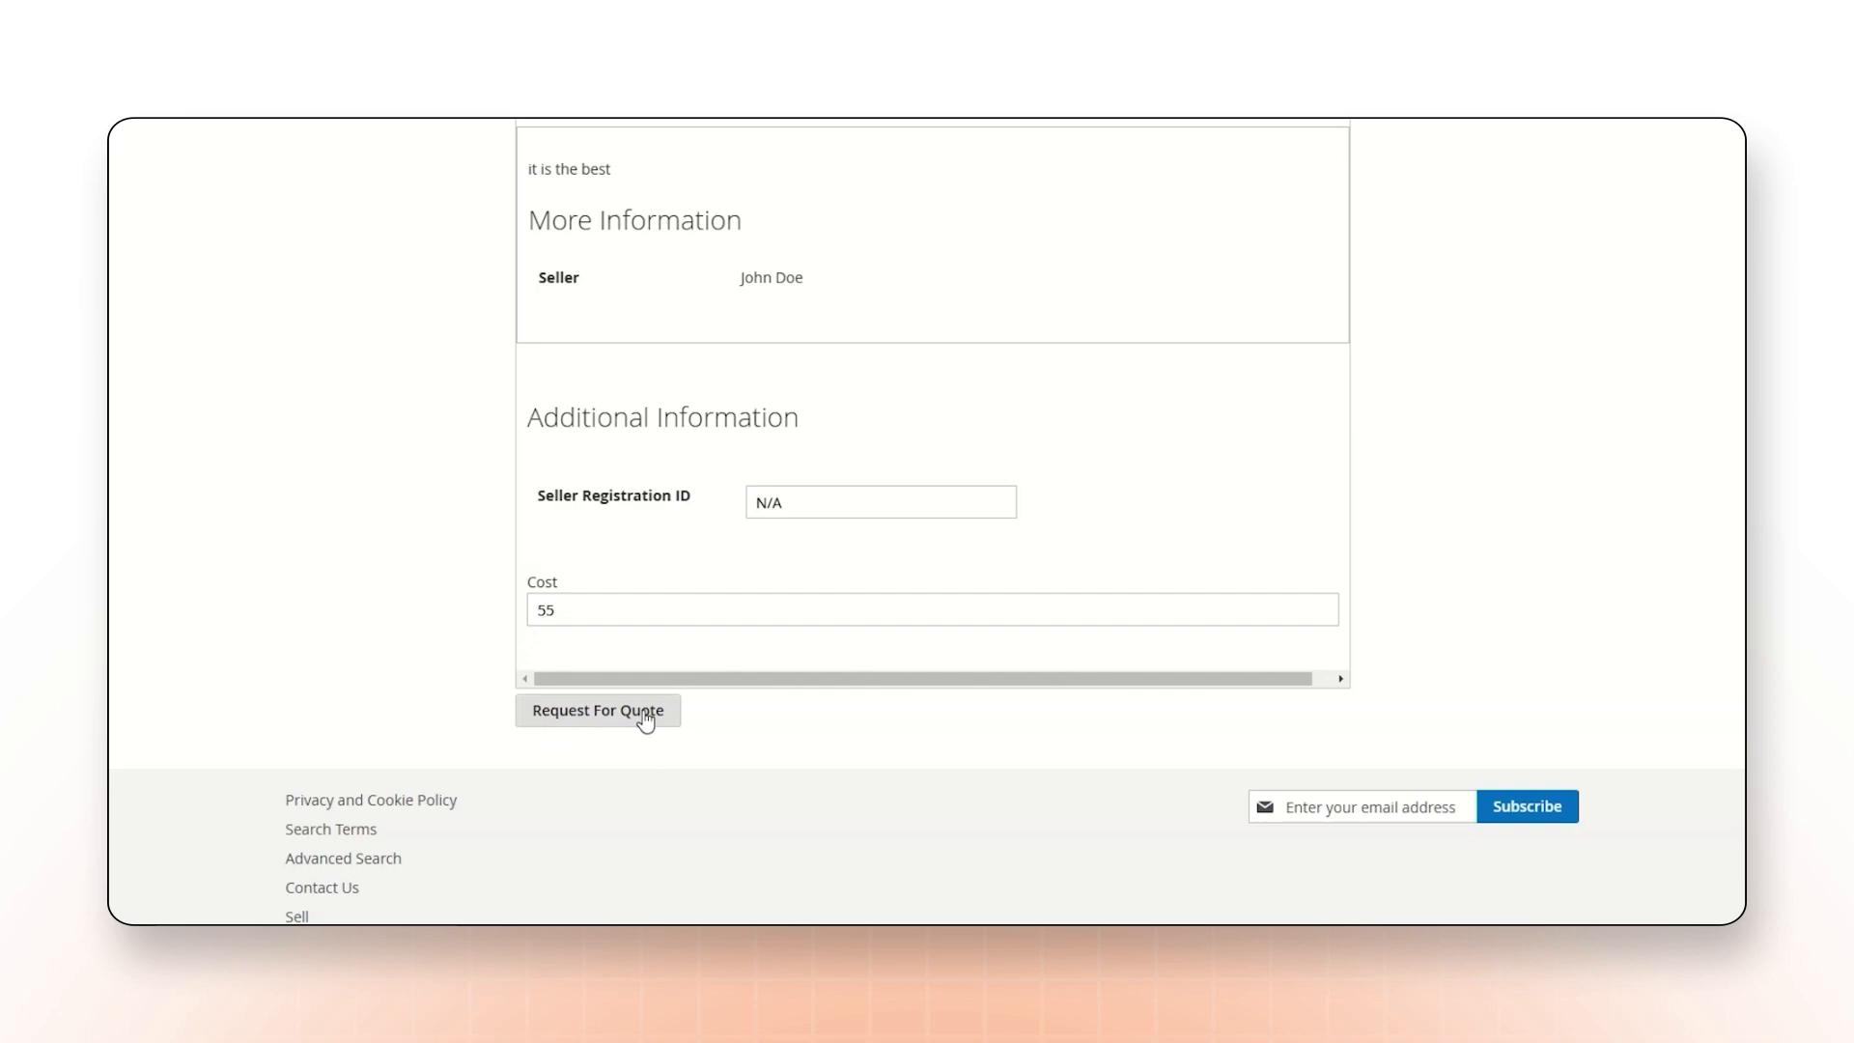
{"action": "left_click", "coordinate": [639, 711]}
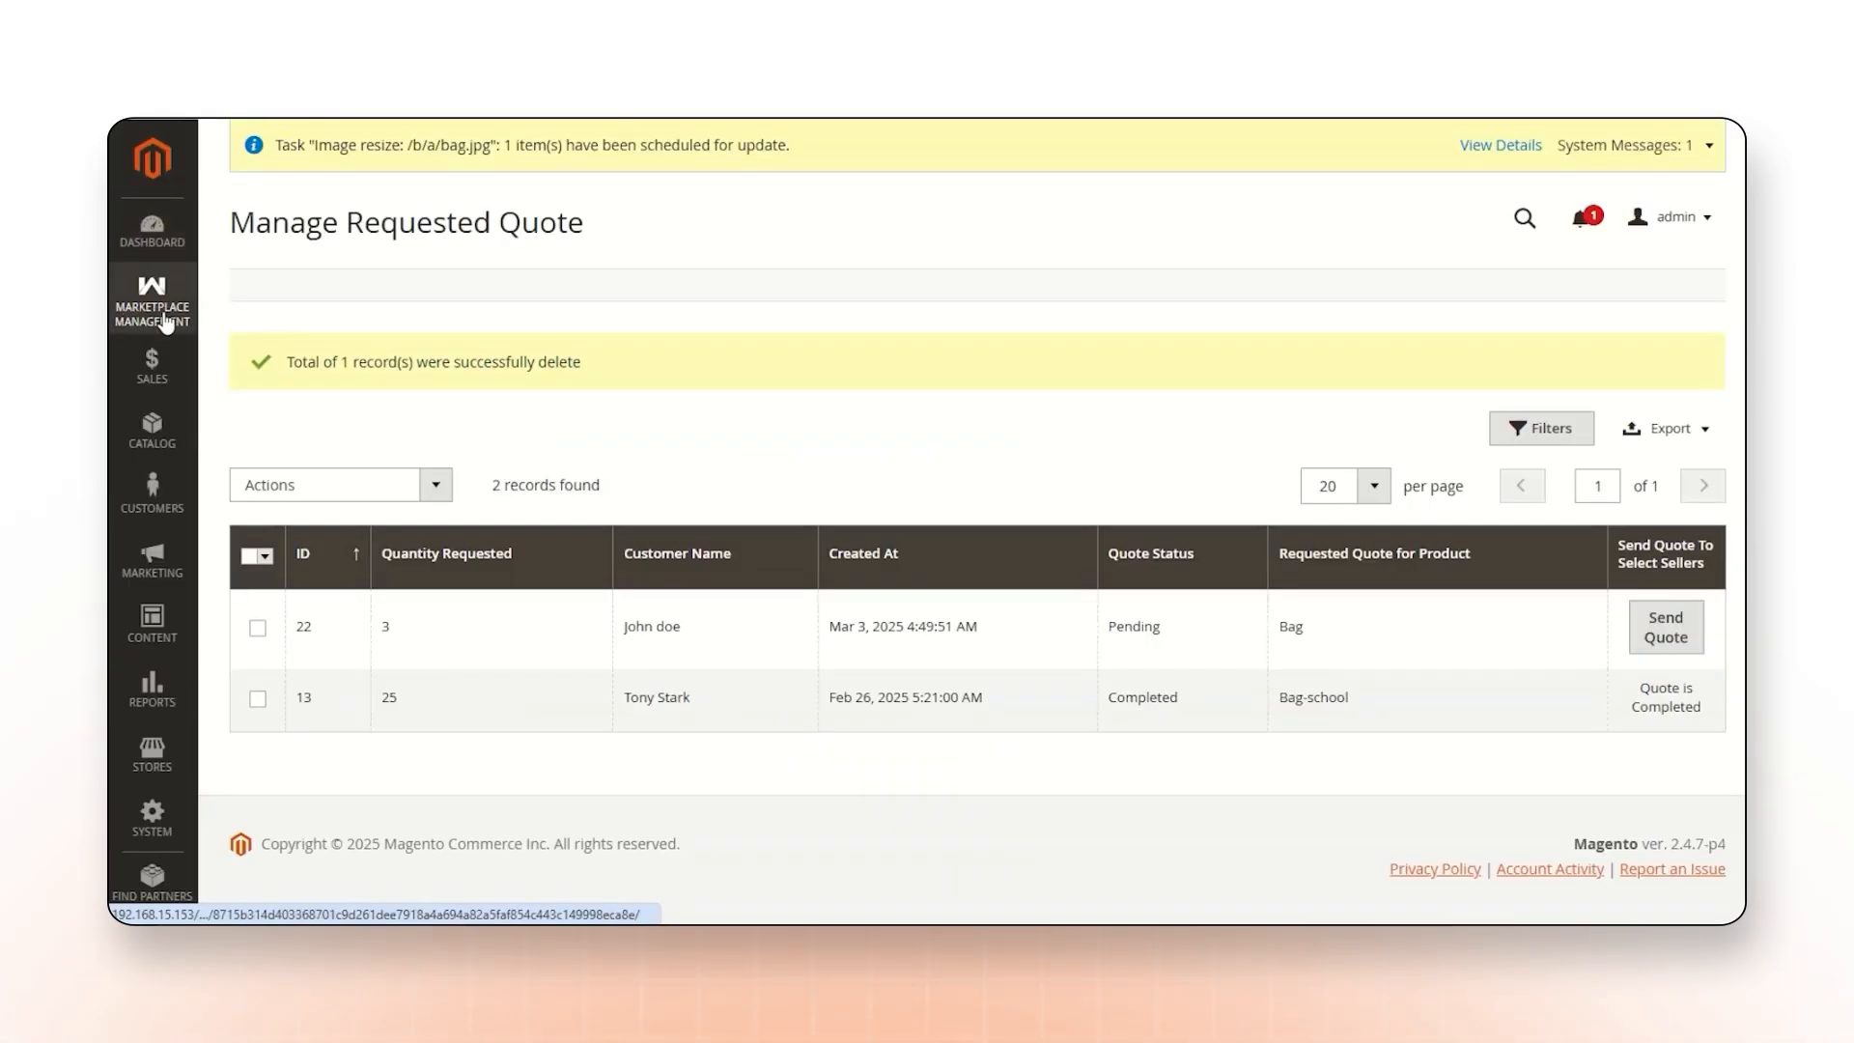
In the admin panel's requested quotes, send the pending quotes 28 (Bag) and 27 (Webkul-bag) to all sellers.
{"action": "left_click", "coordinate": [145, 314]}
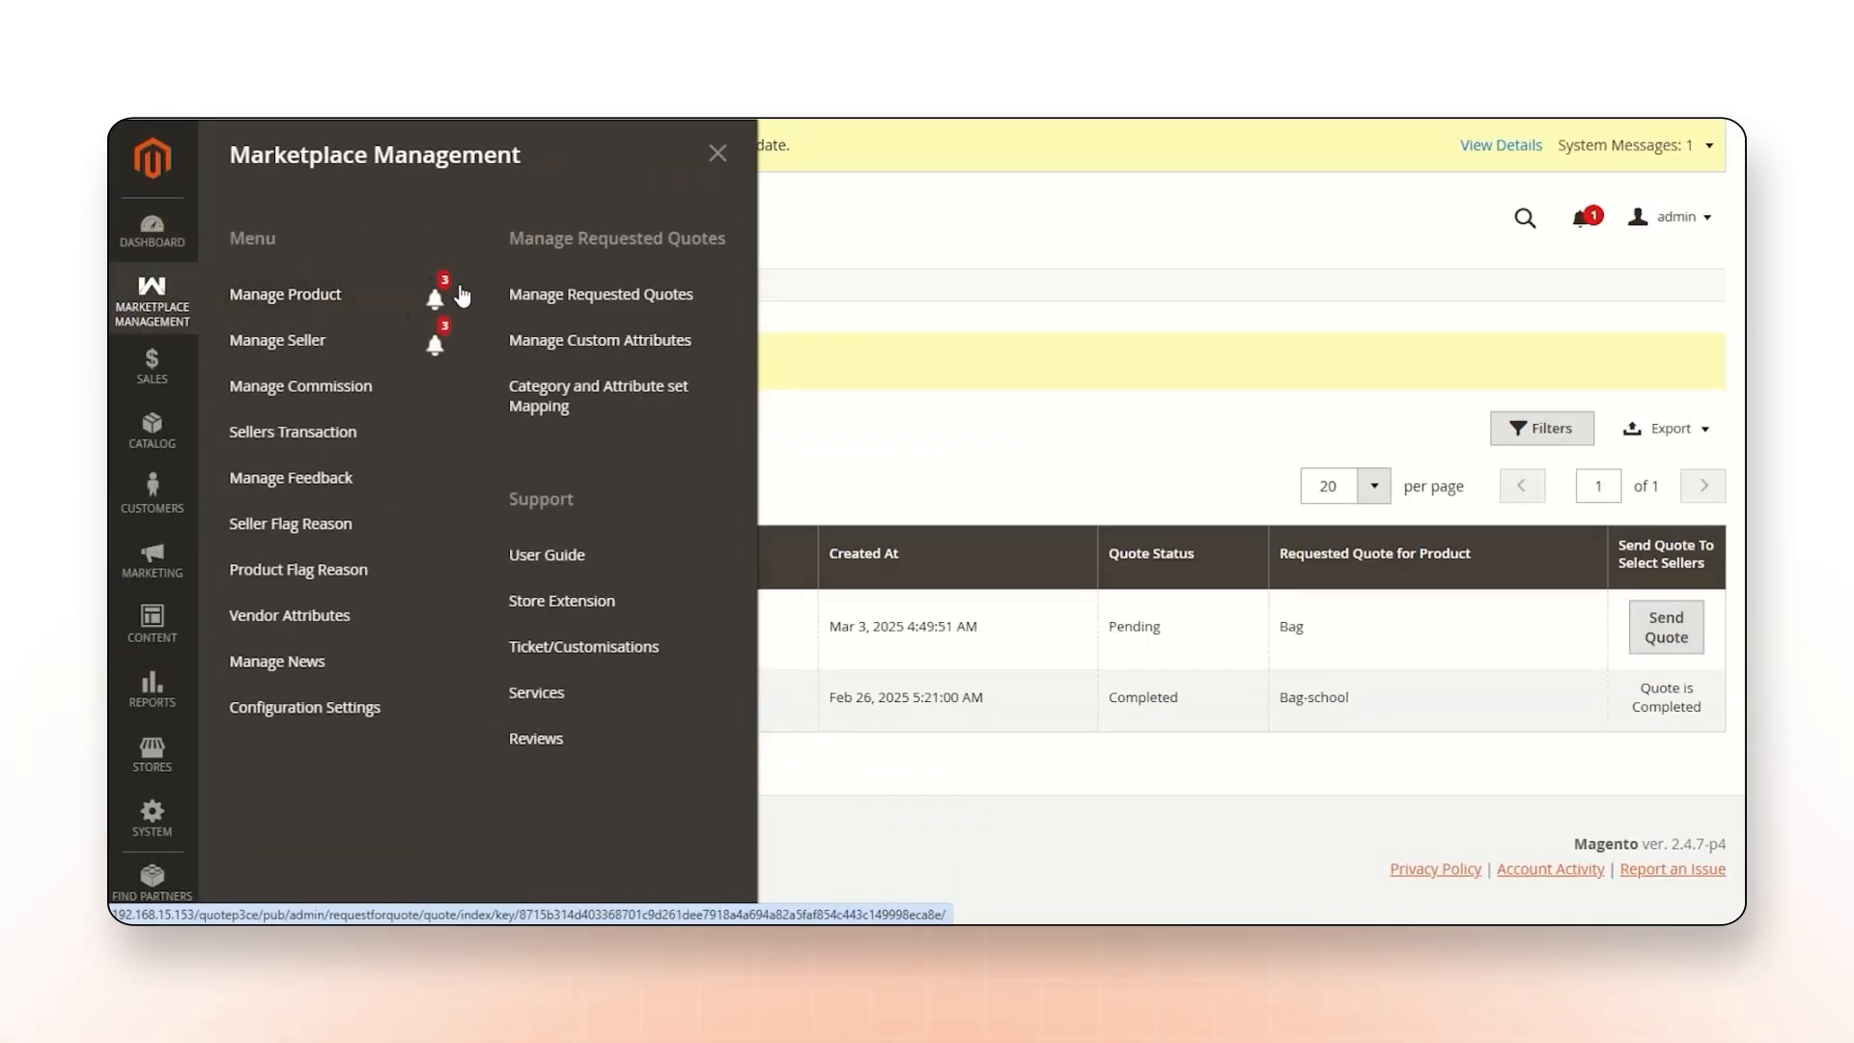
{"action": "left_click", "coordinate": [619, 301]}
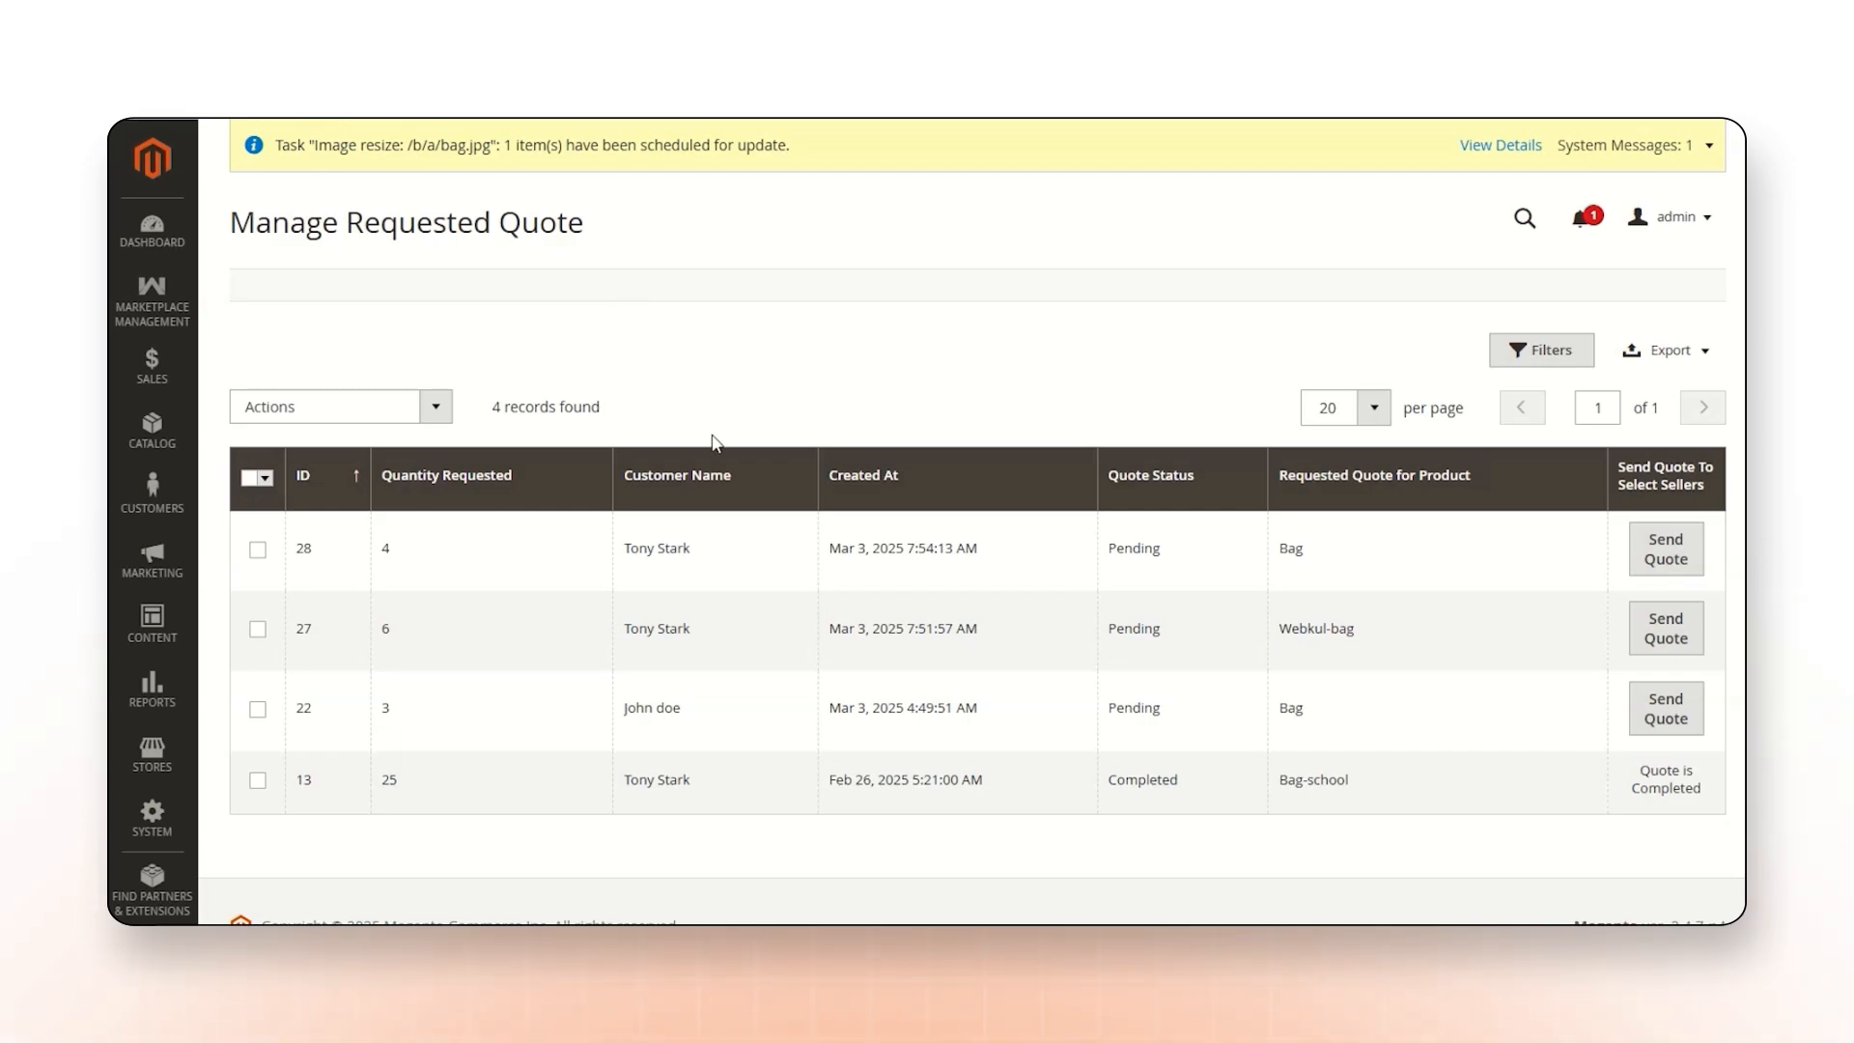
{"action": "left_click", "coordinate": [257, 550]}
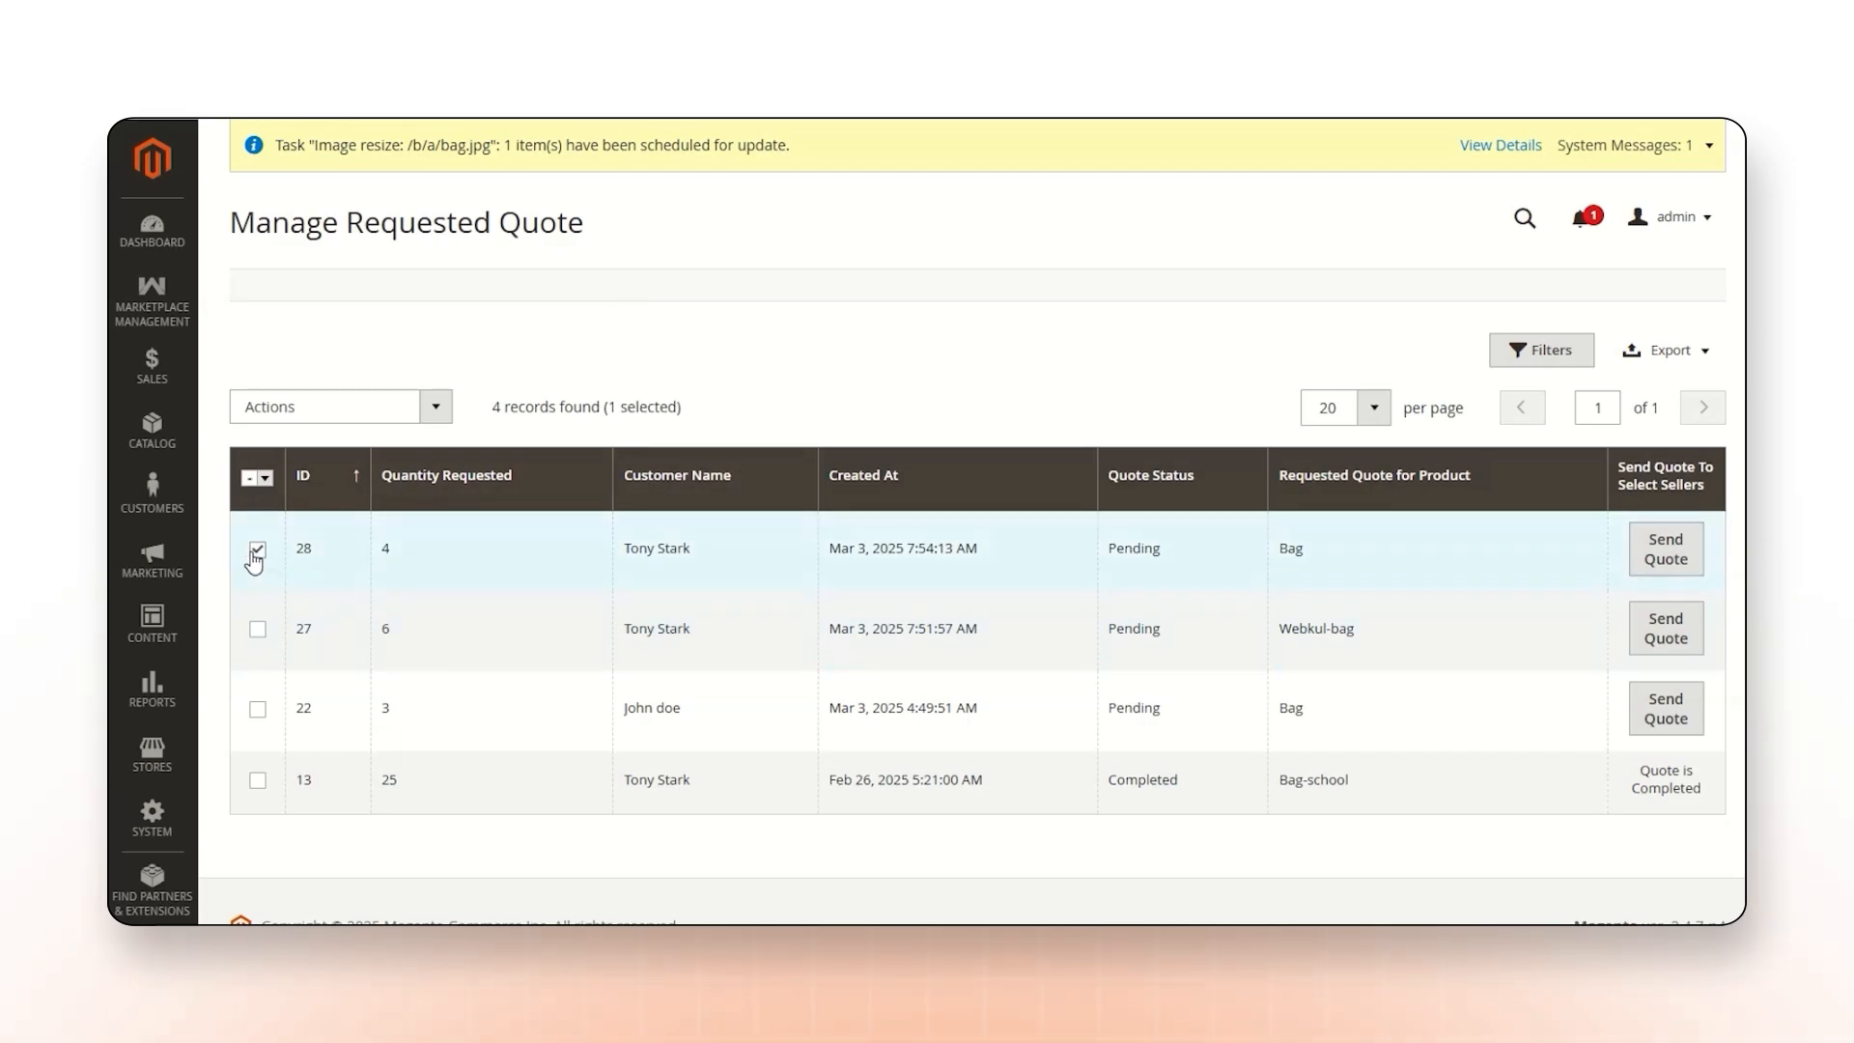
{"action": "left_click", "coordinate": [257, 629]}
{"action": "left_click", "coordinate": [322, 415]}
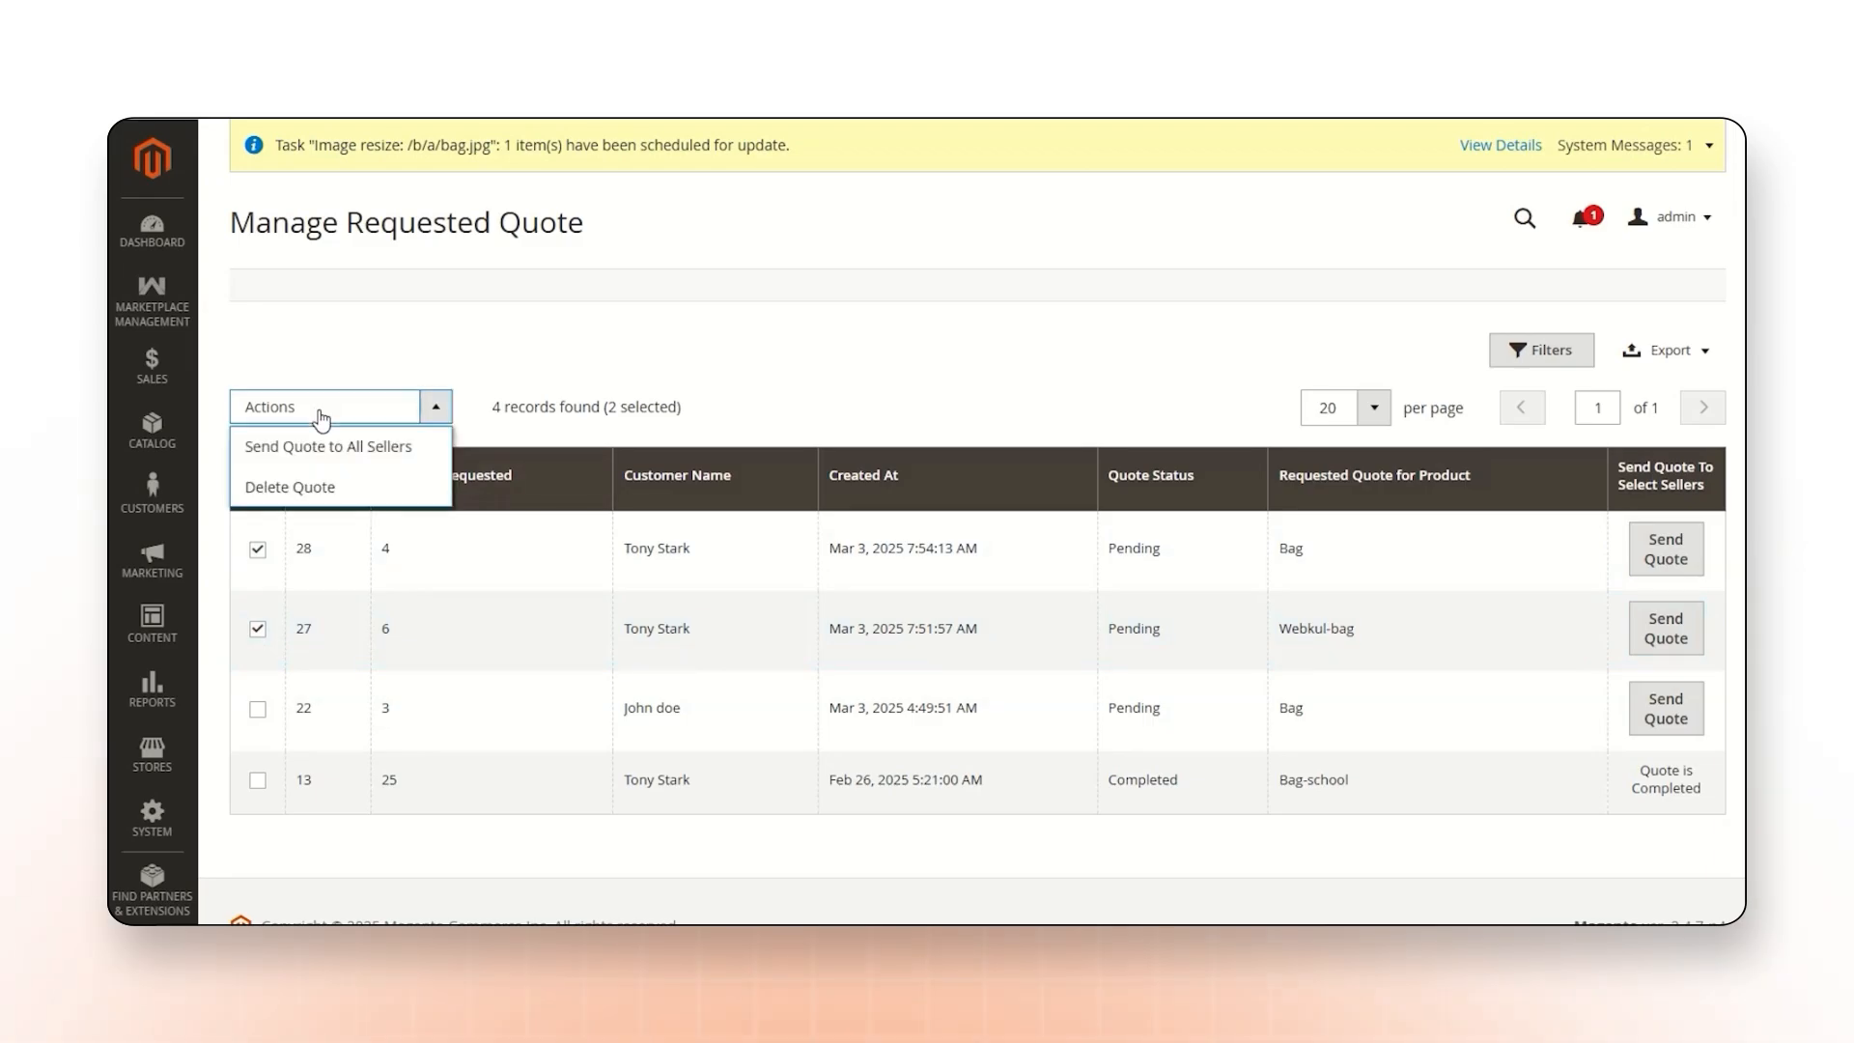
{"action": "left_click", "coordinate": [369, 446]}
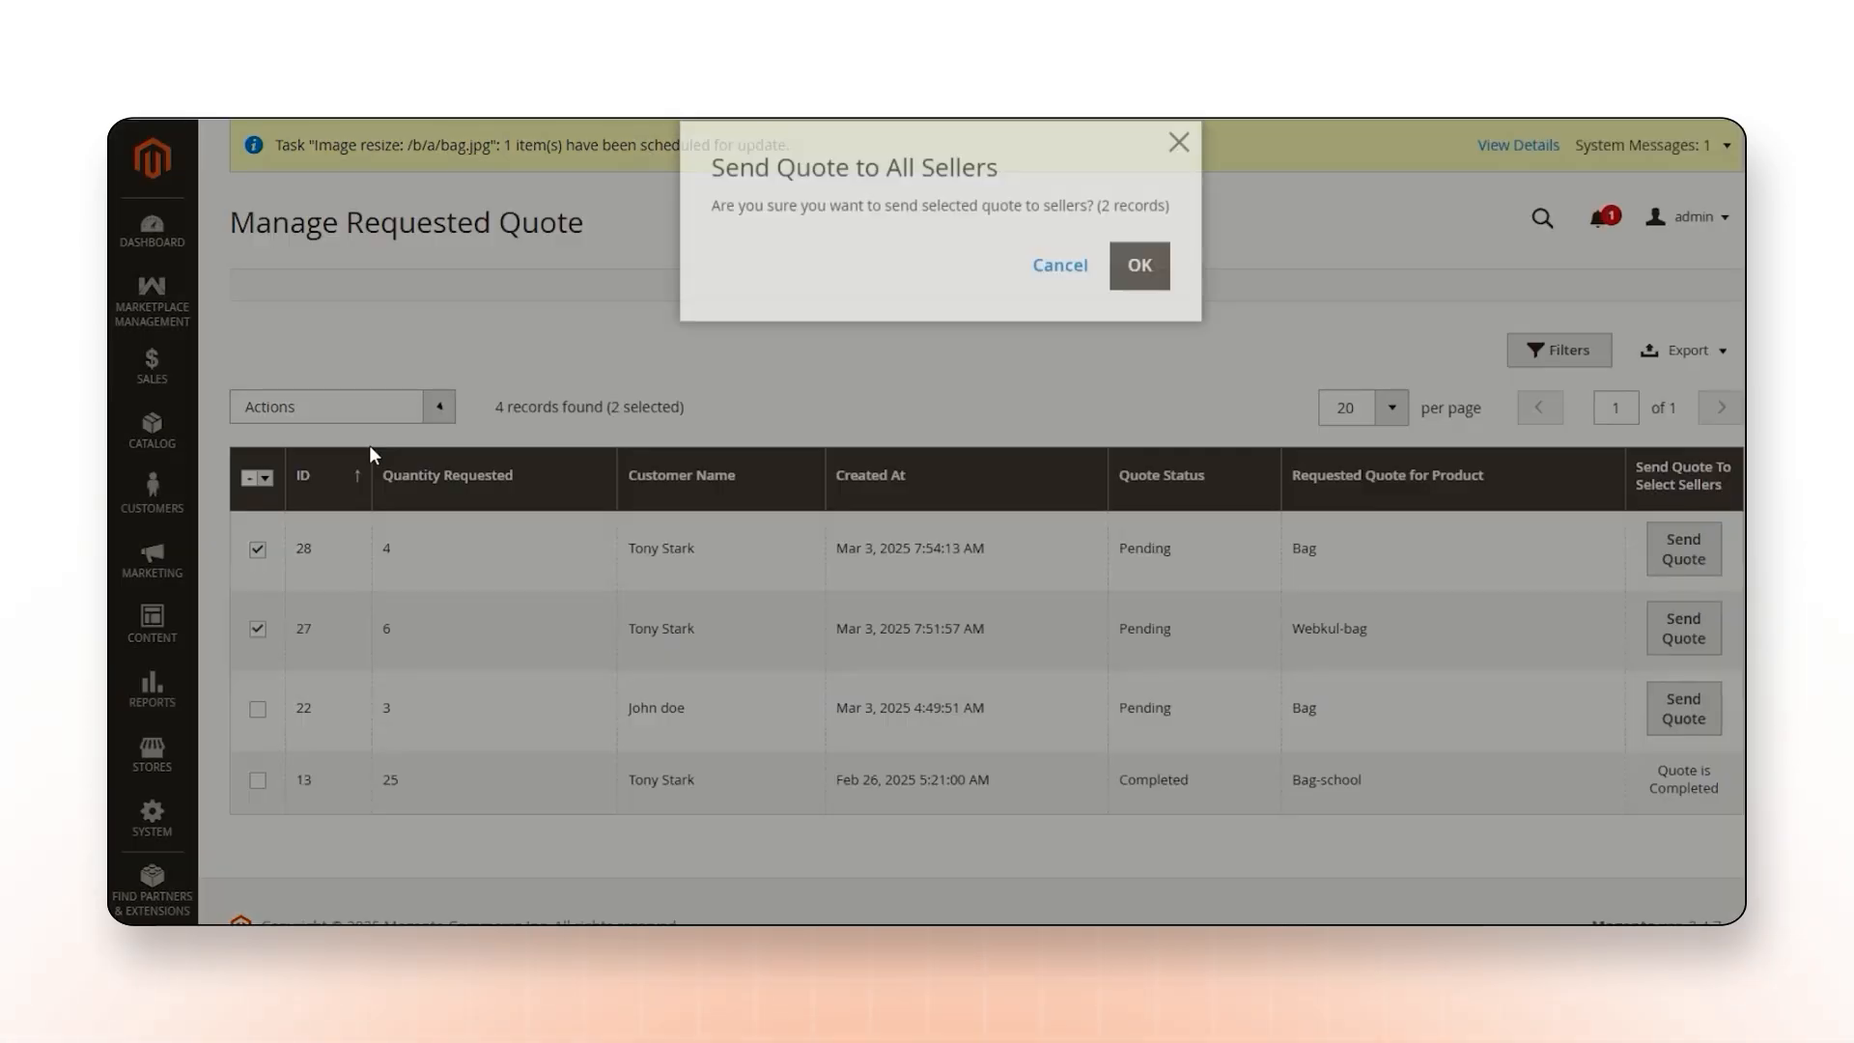
{"action": "left_click", "coordinate": [1136, 285]}
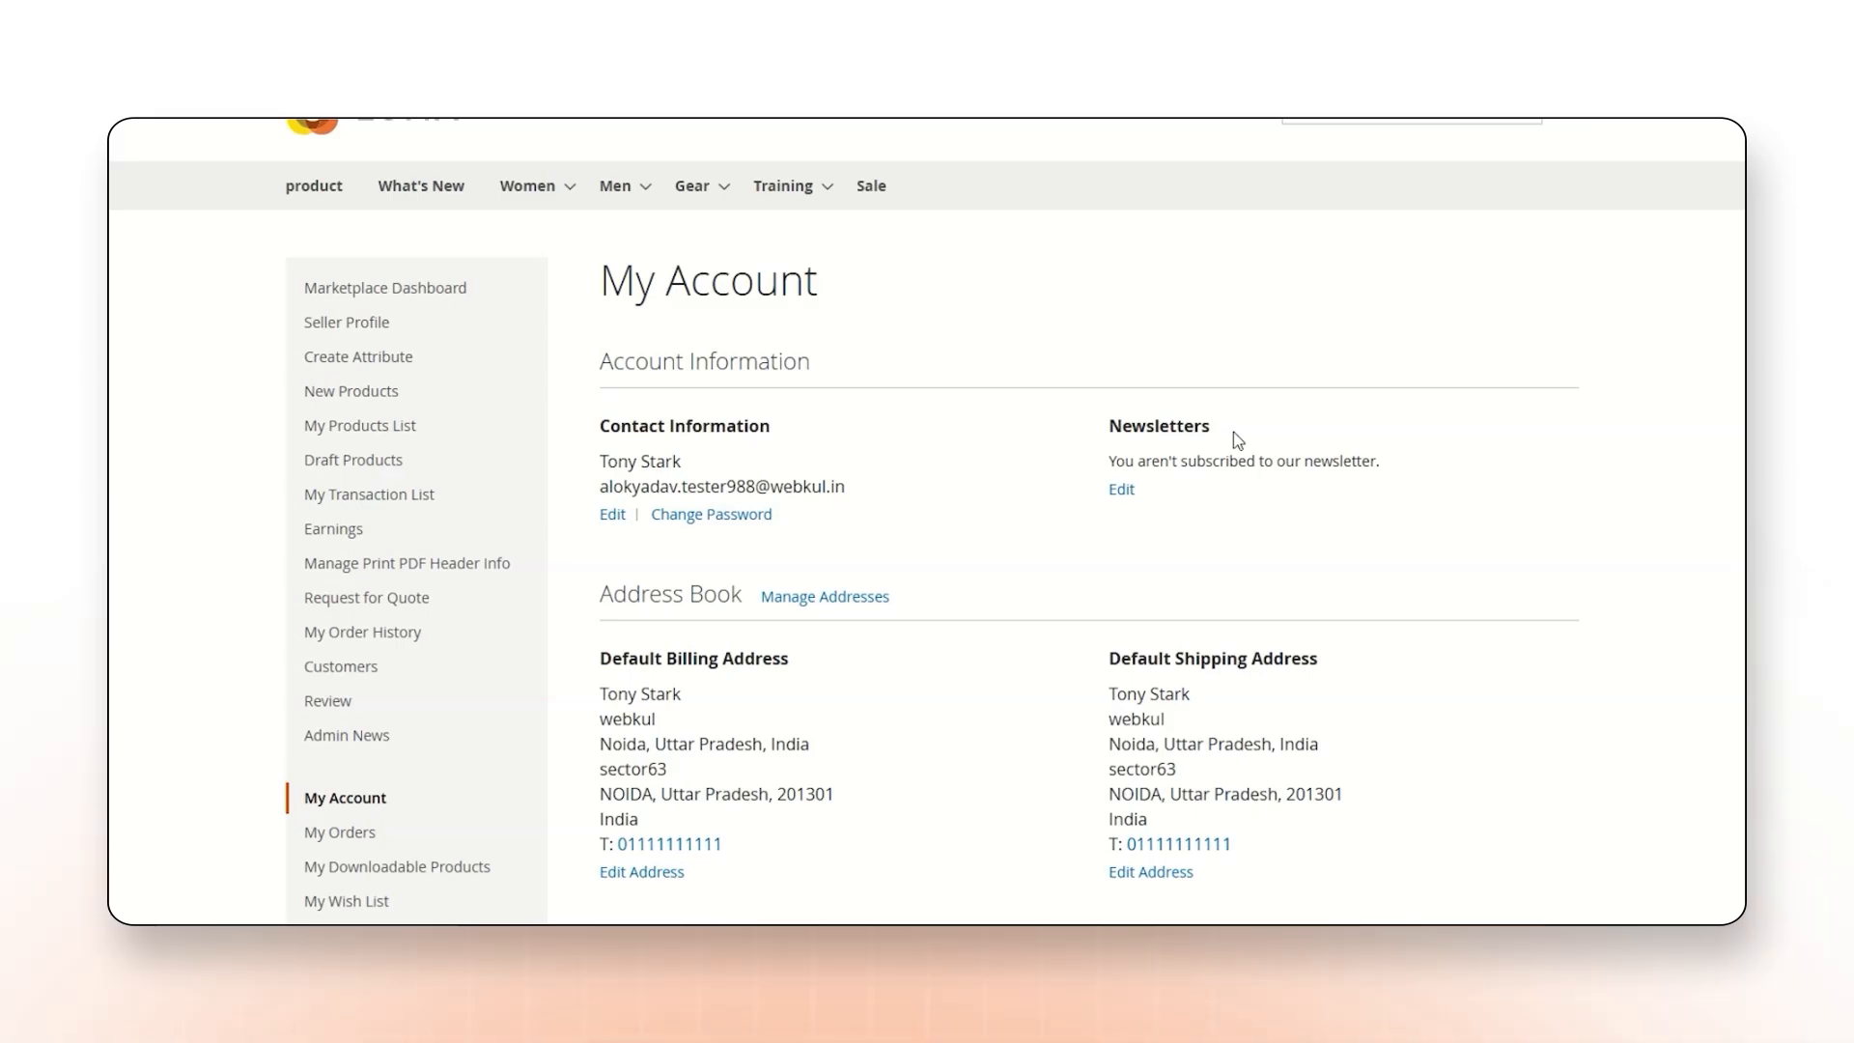
Review the details of the Bag quote under the customer account's requested quotes on the storefront.
{"action": "scroll", "coordinate": [384, 674], "scroll_direction": "down", "scroll_amount": 5}
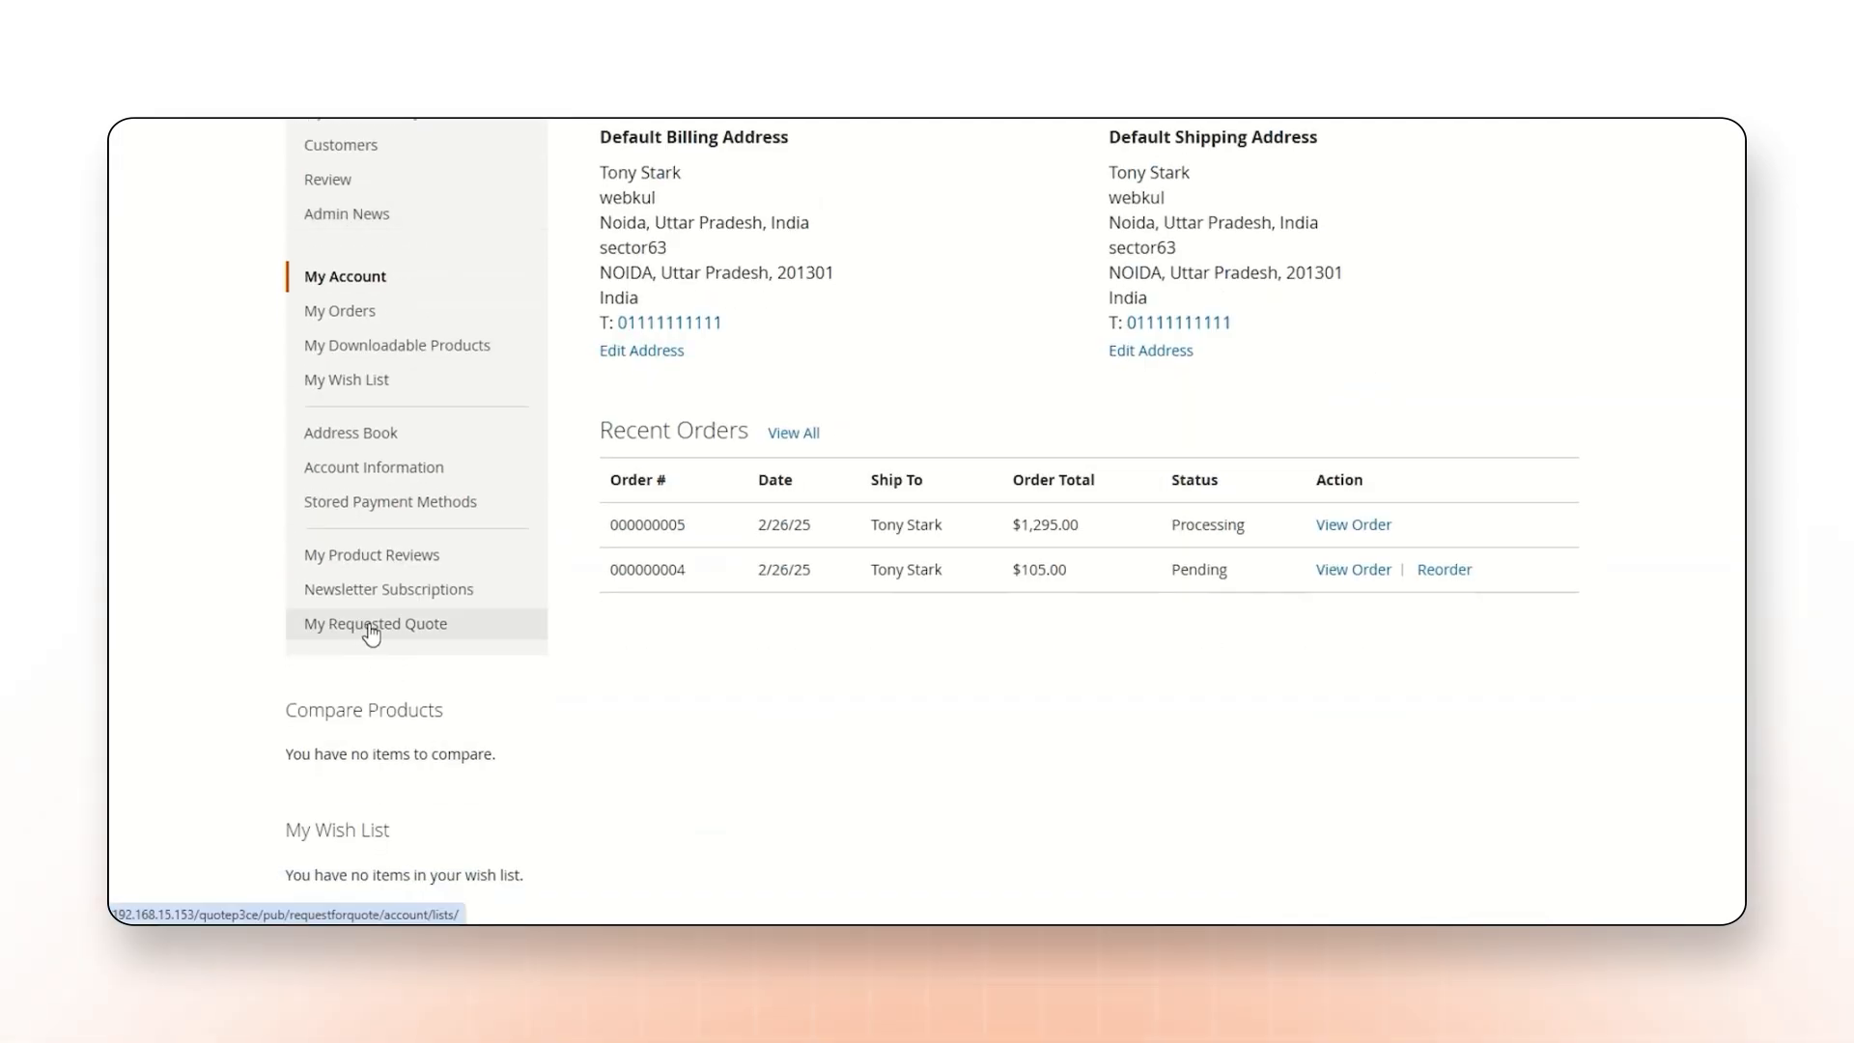
{"action": "left_click", "coordinate": [373, 624]}
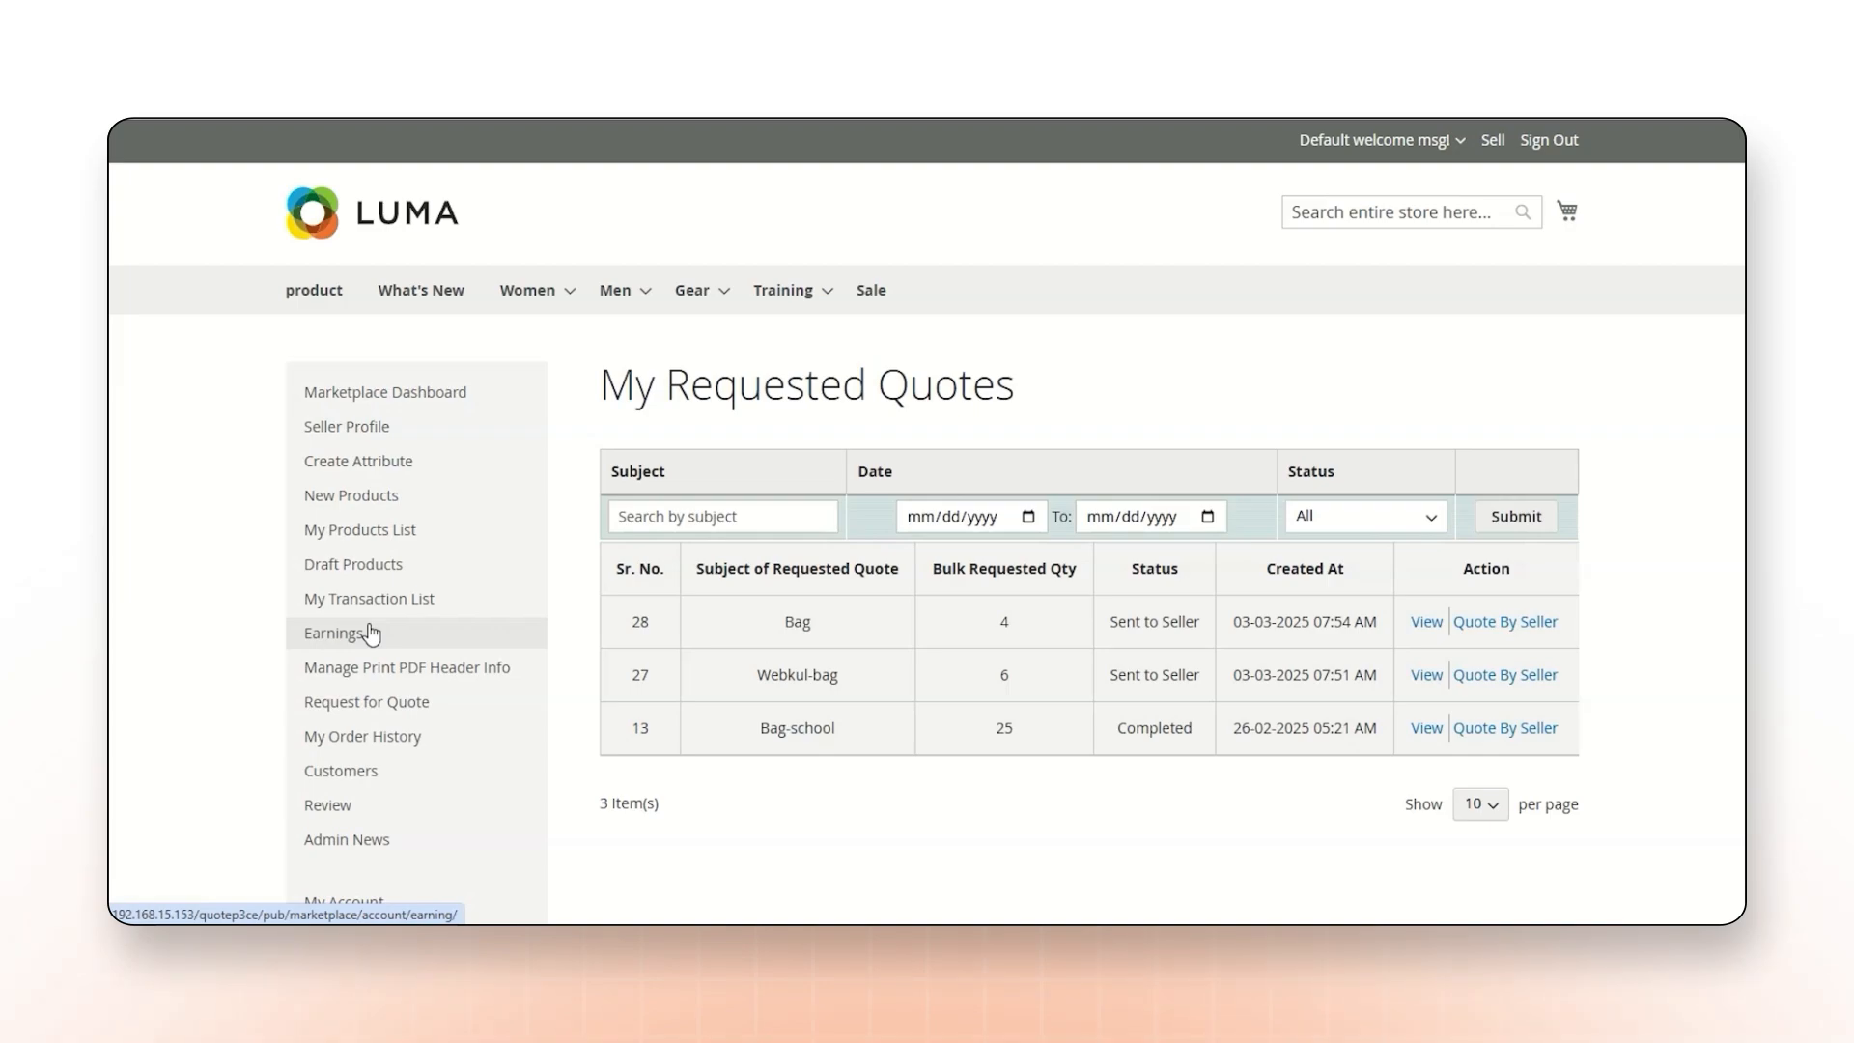
{"action": "left_click", "coordinate": [1426, 623]}
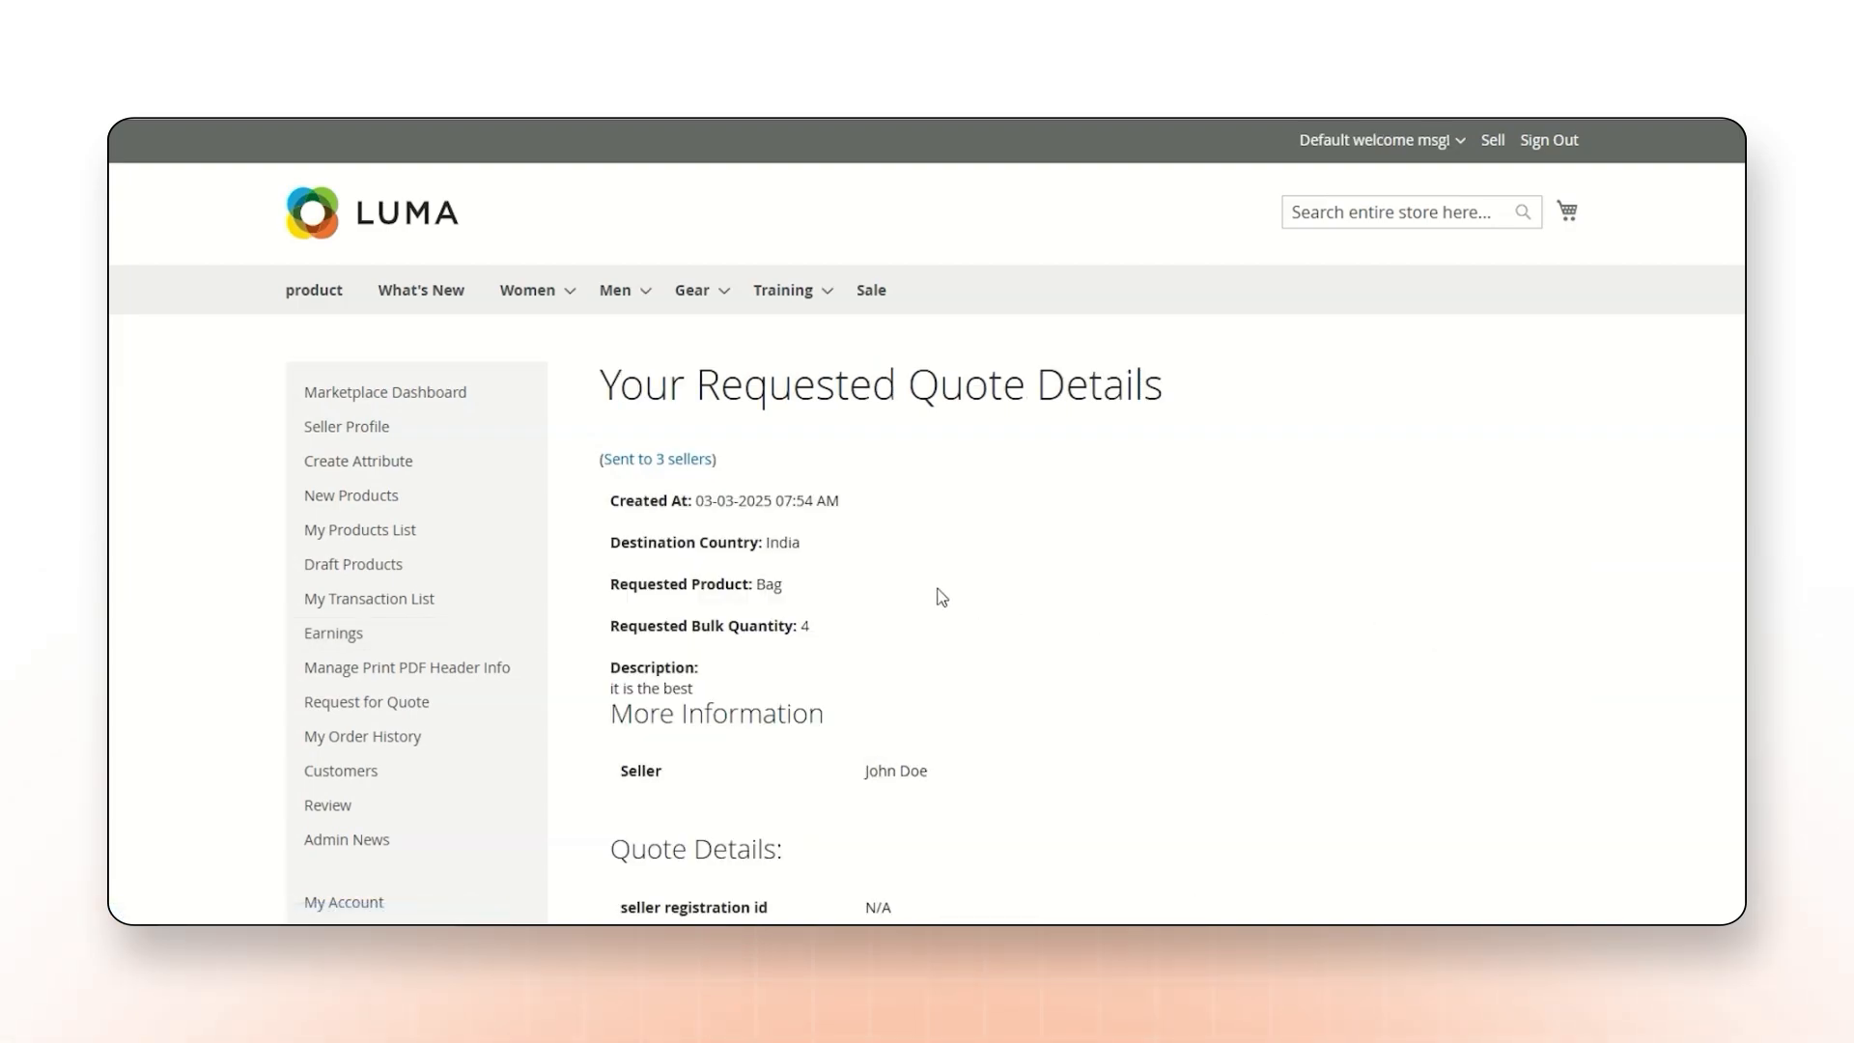
{"action": "scroll", "coordinate": [933, 595], "scroll_direction": "down", "scroll_amount": 4}
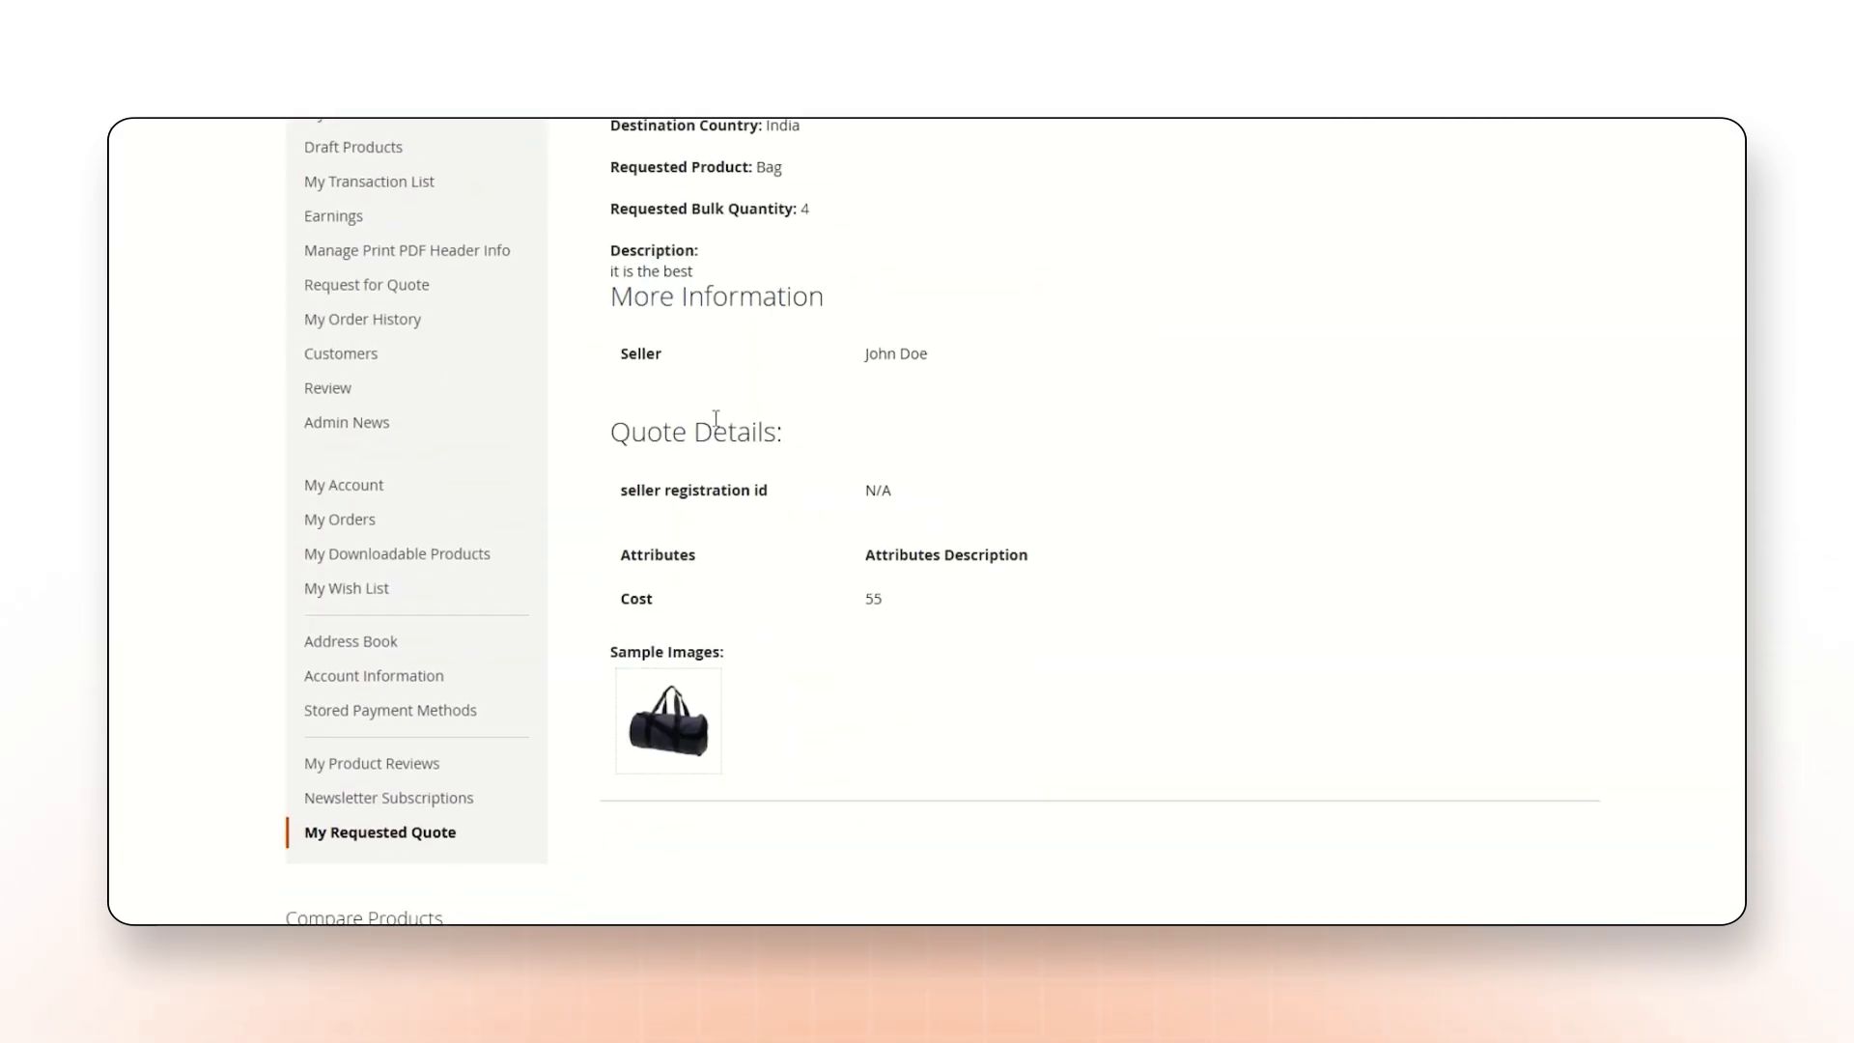
Check the Bag quote's seller details, attributes and sample image, and open the quotes sent by sellers for Bag quote 28.
{"action": "left_click_drag", "start_coordinate": [637, 365], "coordinate": [667, 376]}
{"action": "left_click_drag", "start_coordinate": [621, 494], "coordinate": [767, 497]}
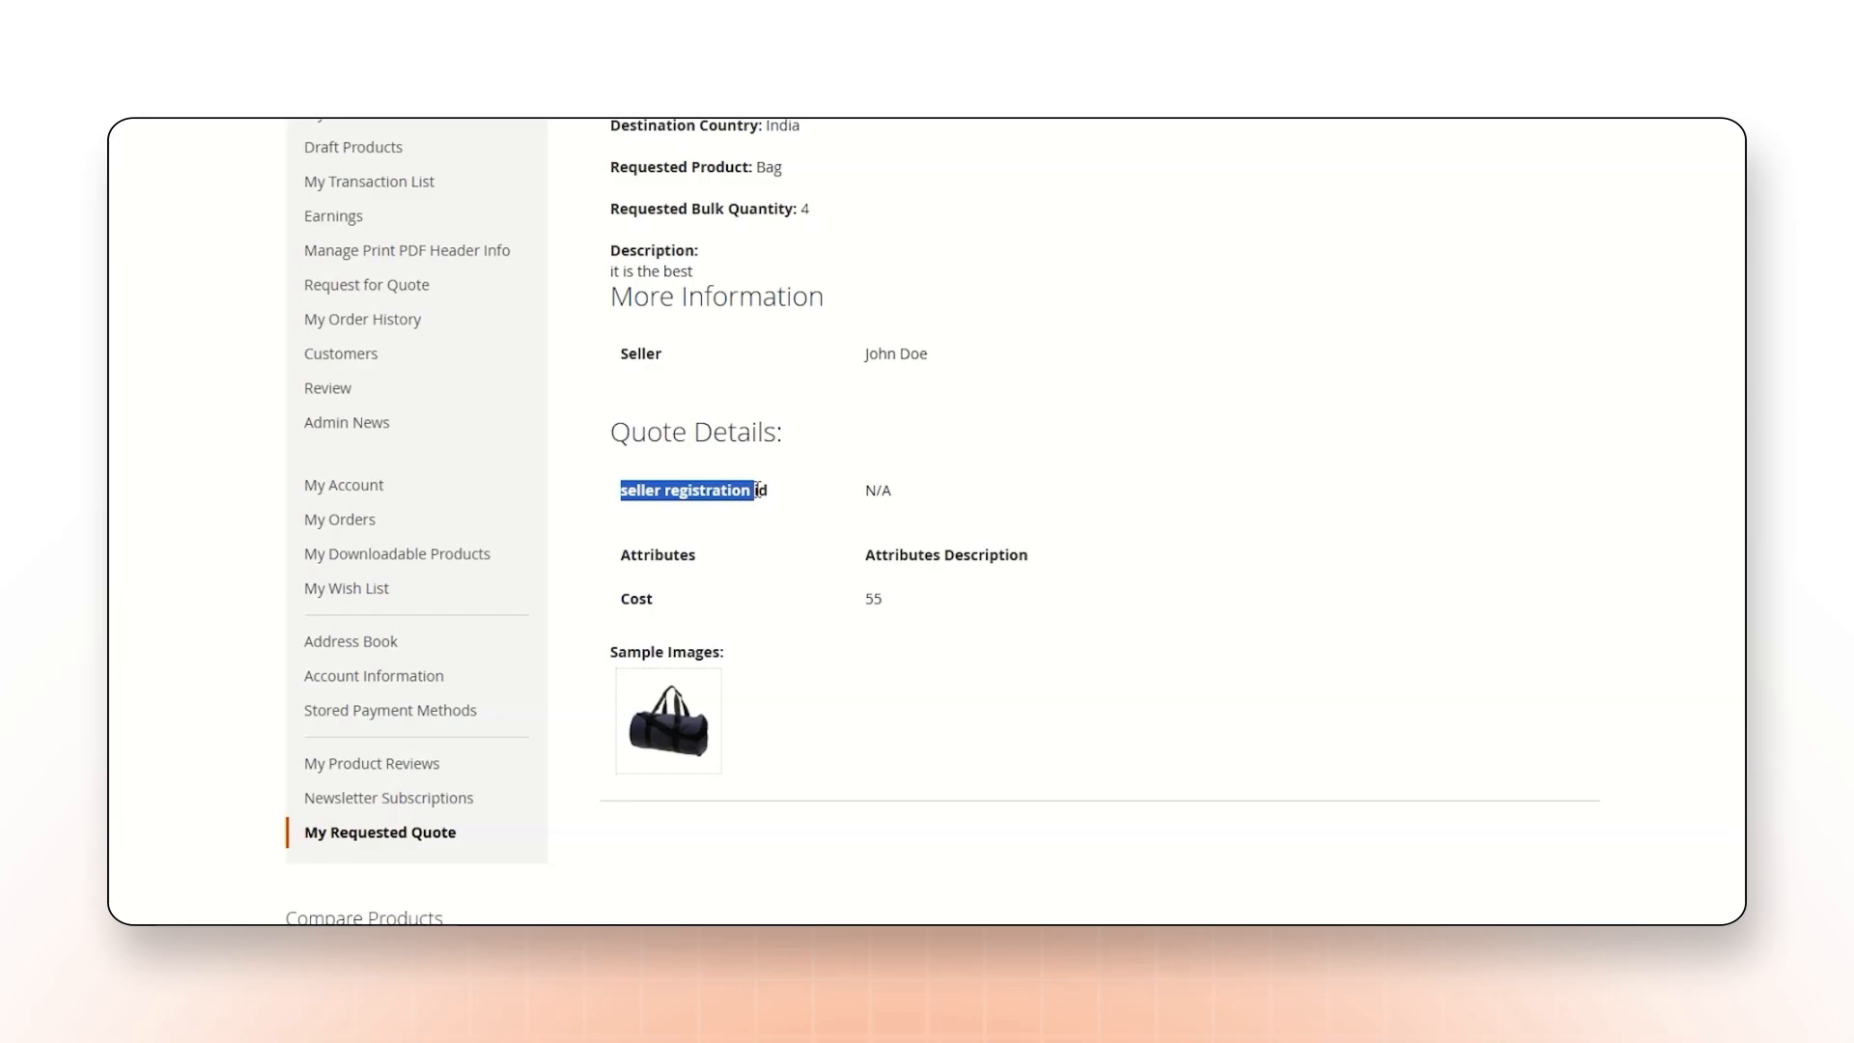
{"action": "left_click_drag", "start_coordinate": [644, 554], "coordinate": [696, 557]}
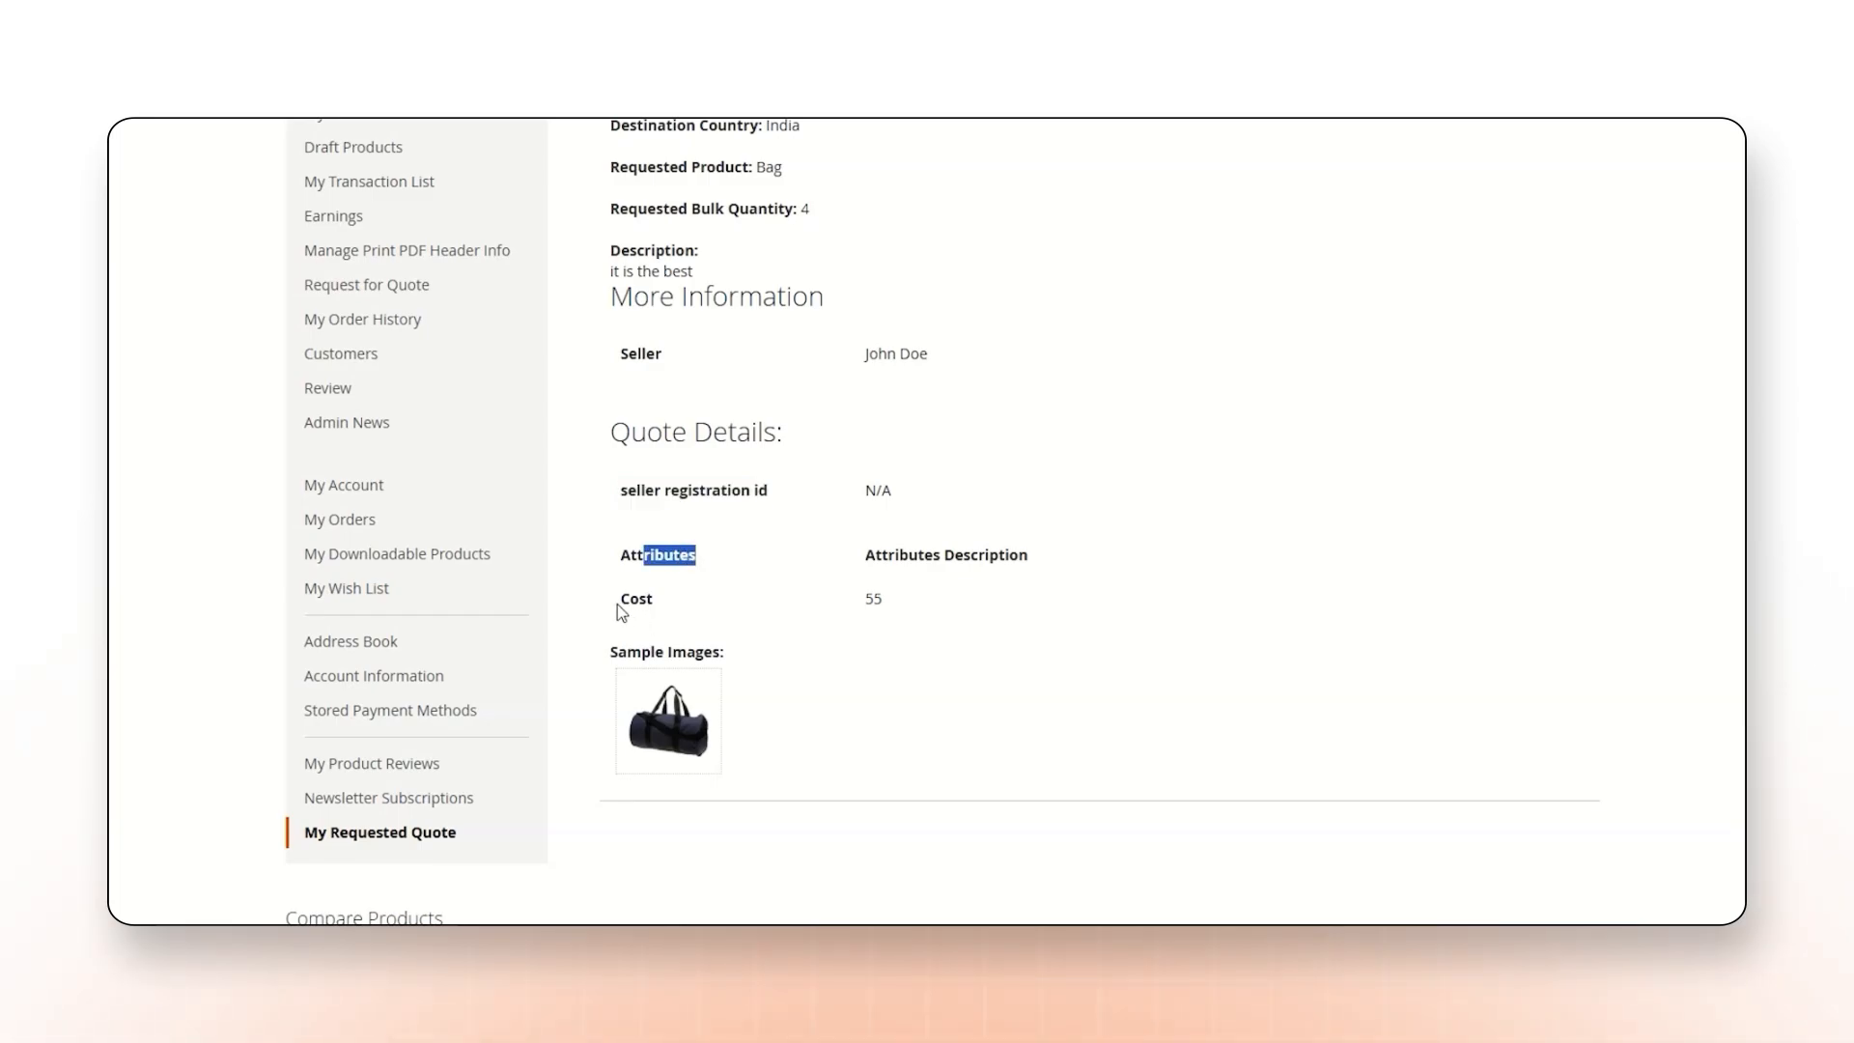
{"action": "scroll", "coordinate": [676, 724], "scroll_direction": "down", "scroll_amount": 3}
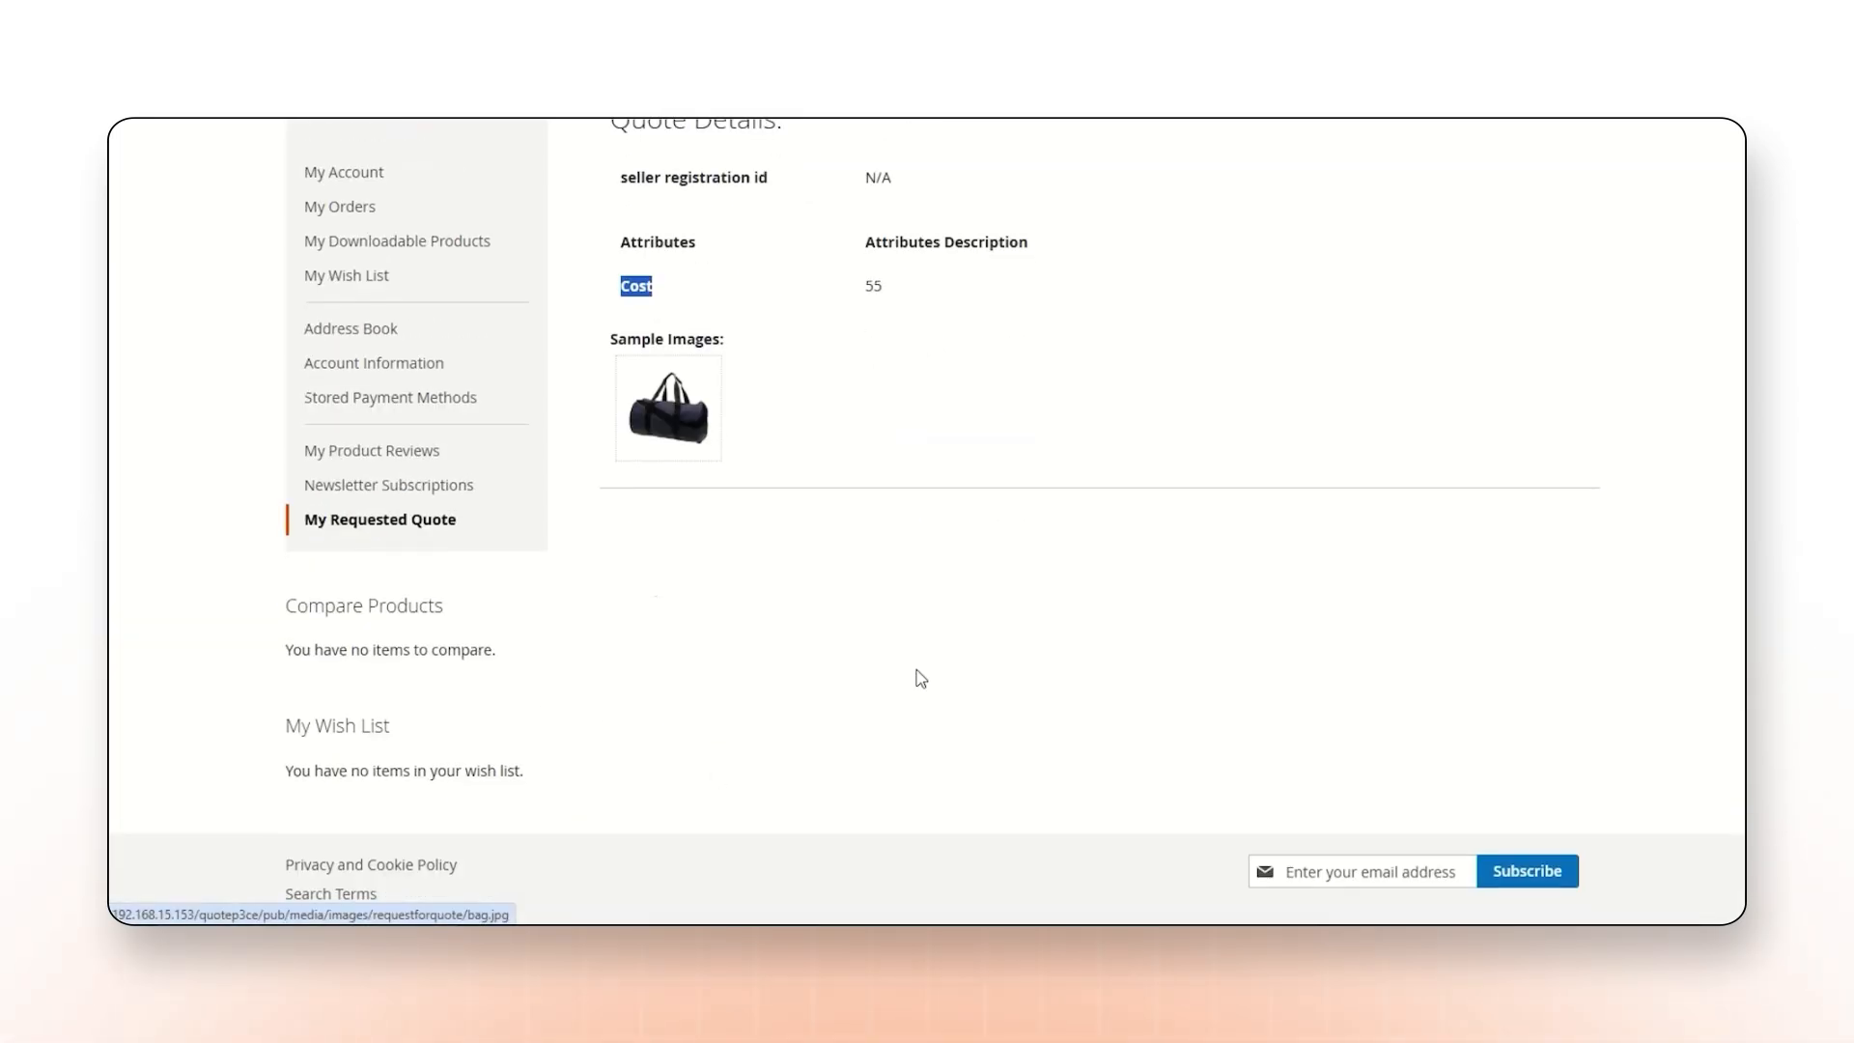
{"action": "scroll", "coordinate": [682, 403], "scroll_direction": "up", "scroll_amount": 5}
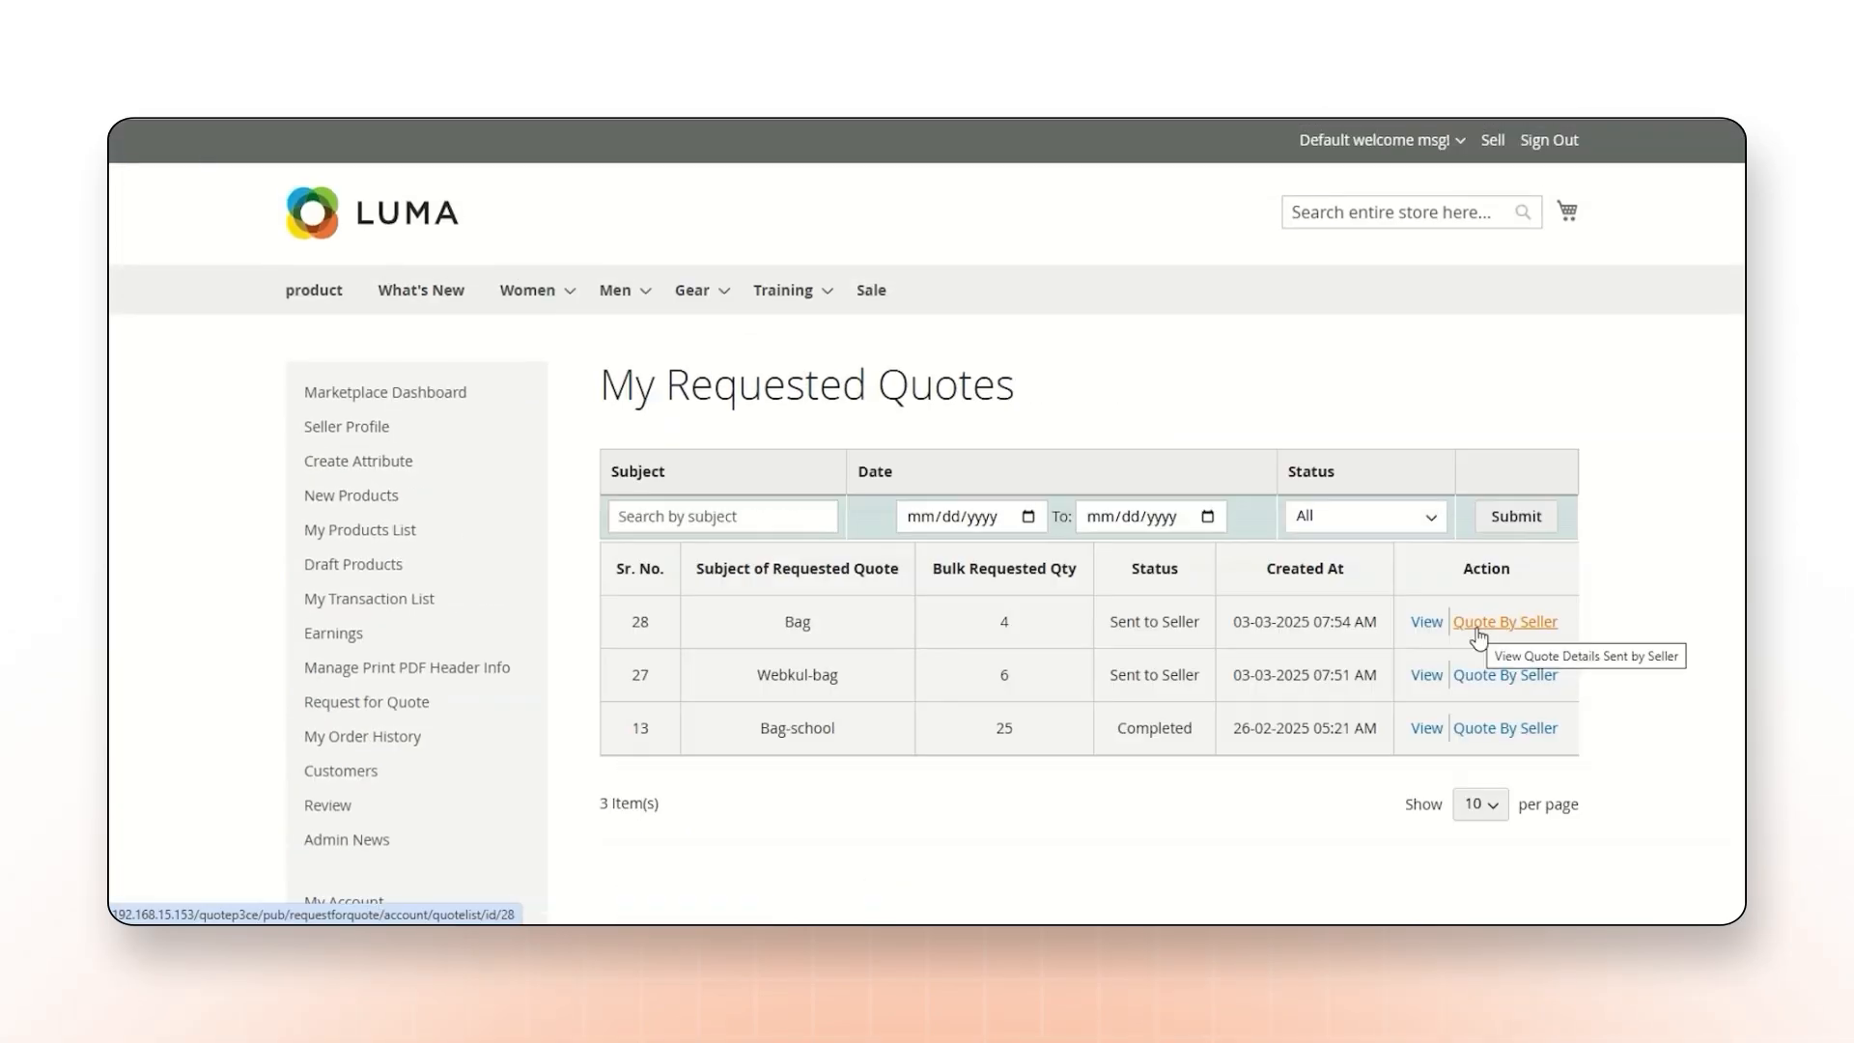
{"action": "left_click", "coordinate": [1478, 630]}
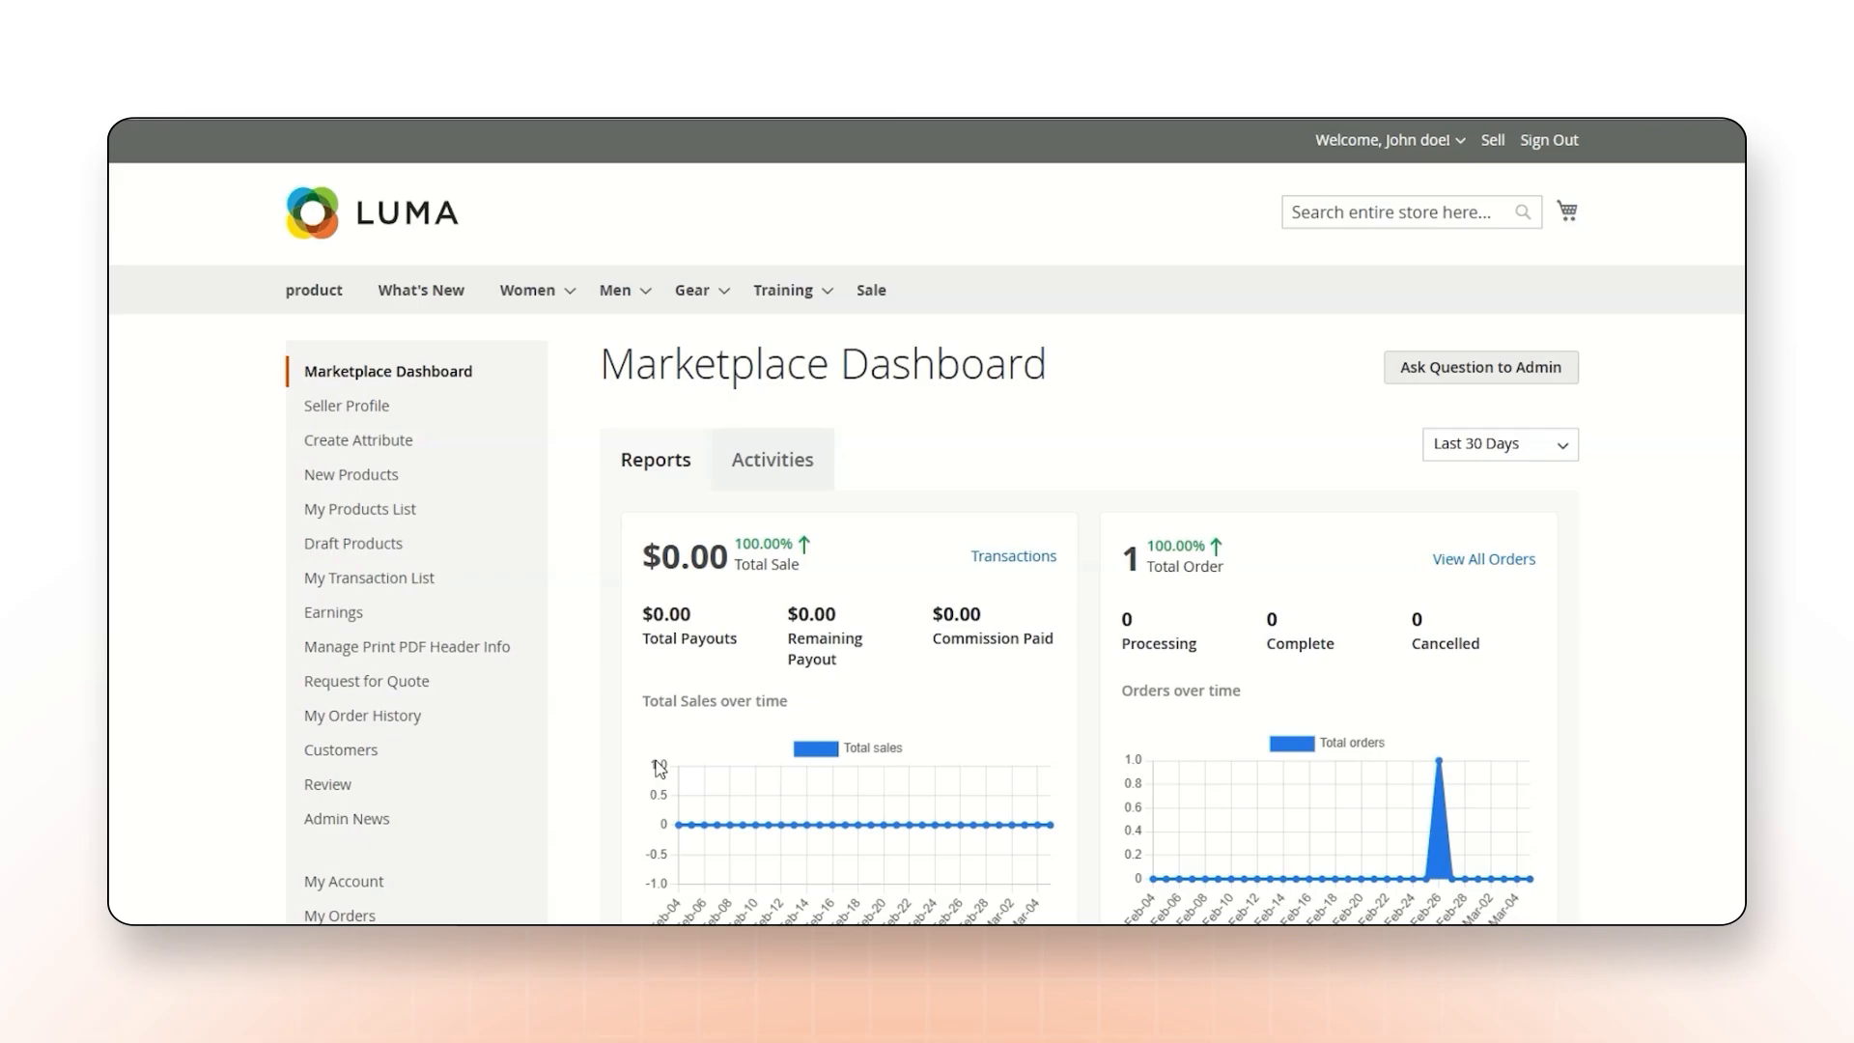
From the seller's marketplace dashboard, open all requested quotes and review the pending, answered and resolved ones.
{"action": "mouse_move", "coordinate": [343, 688]}
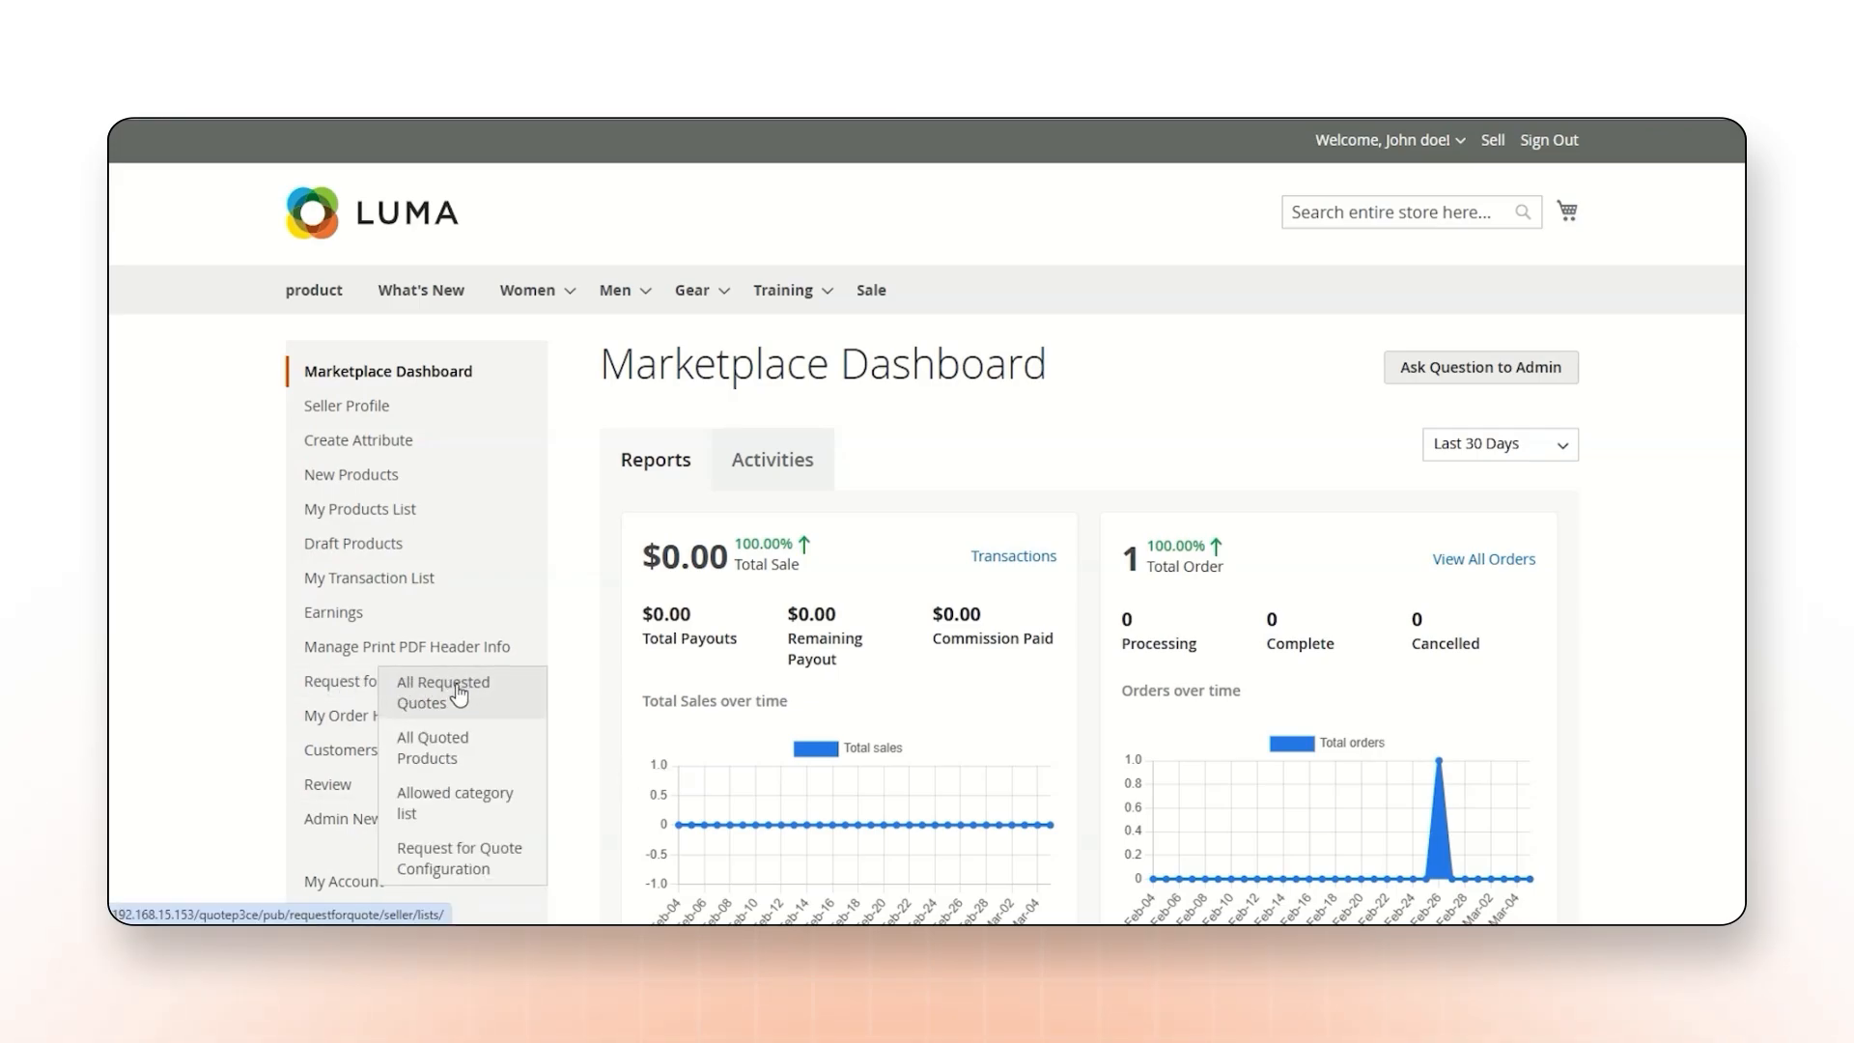
{"action": "left_click", "coordinate": [458, 692]}
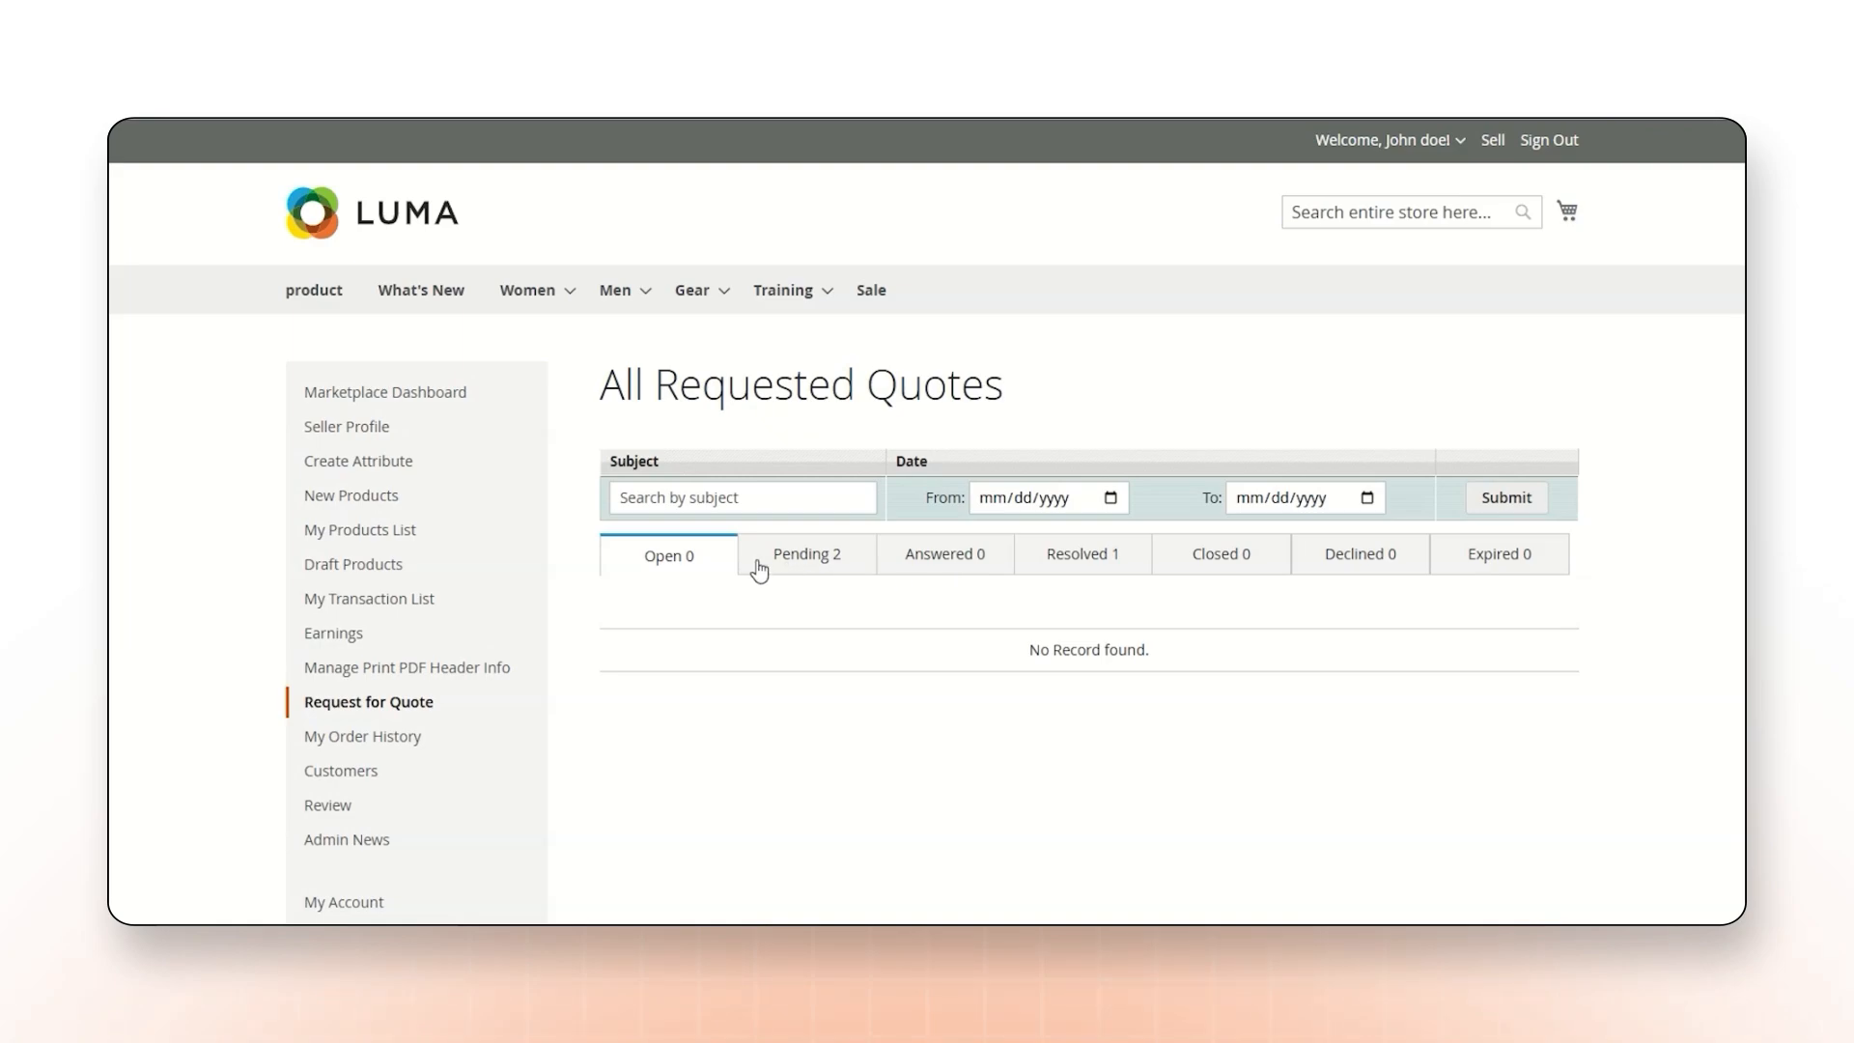
{"action": "left_click", "coordinate": [805, 557]}
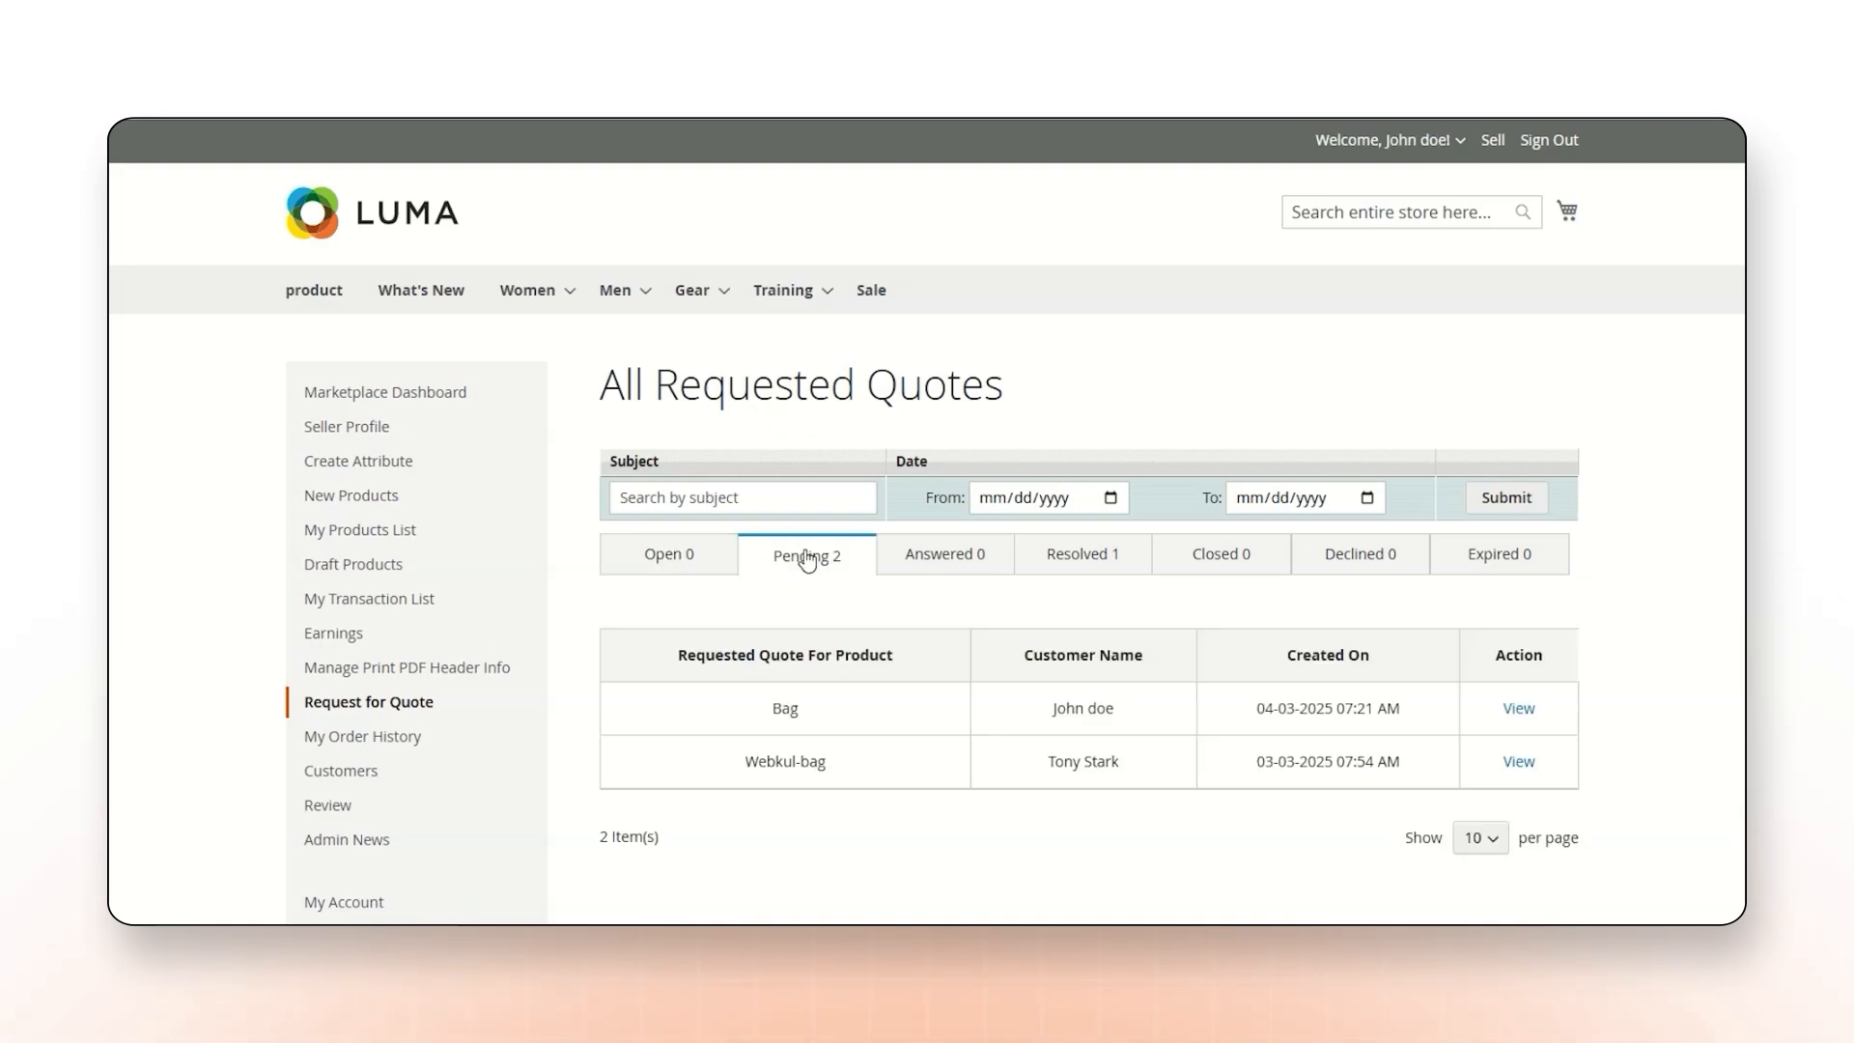
{"action": "left_click", "coordinate": [938, 568]}
{"action": "left_click", "coordinate": [1071, 555]}
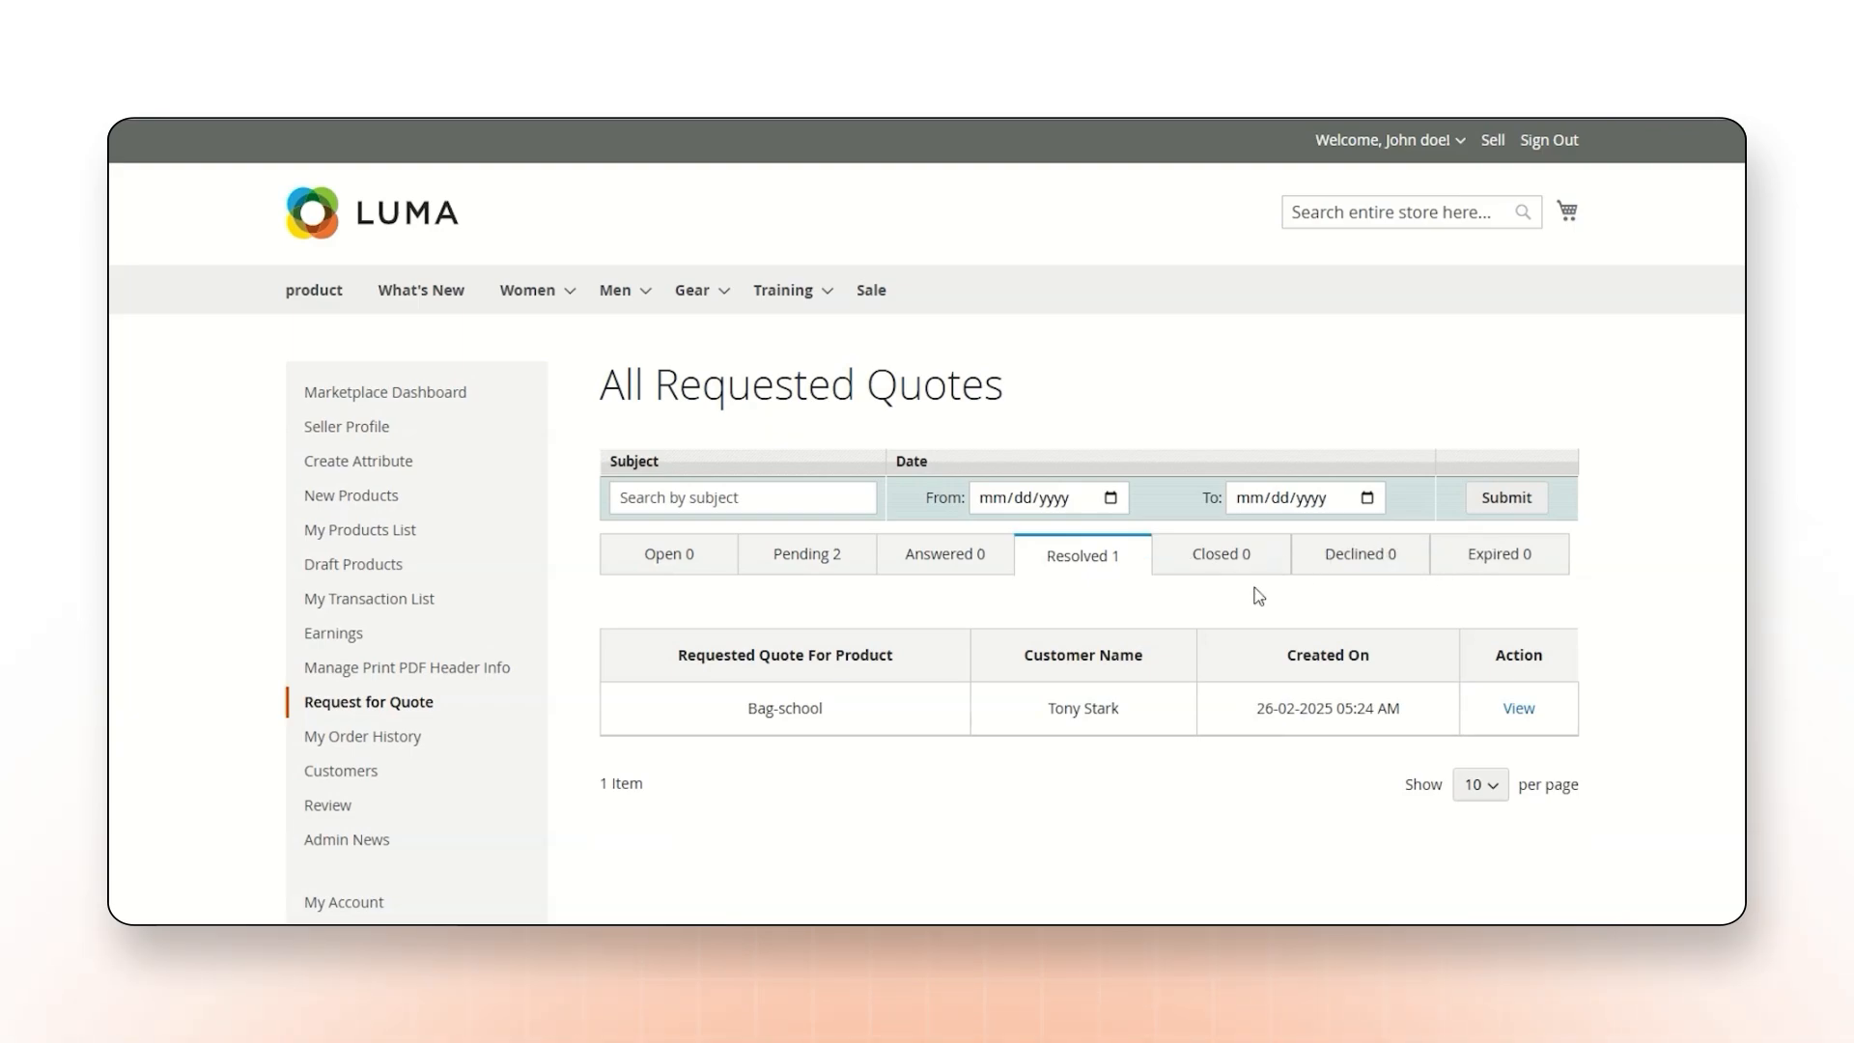
Open the seller's list of all quoted products and check the status of Bag-school.
{"action": "mouse_move", "coordinate": [413, 710]}
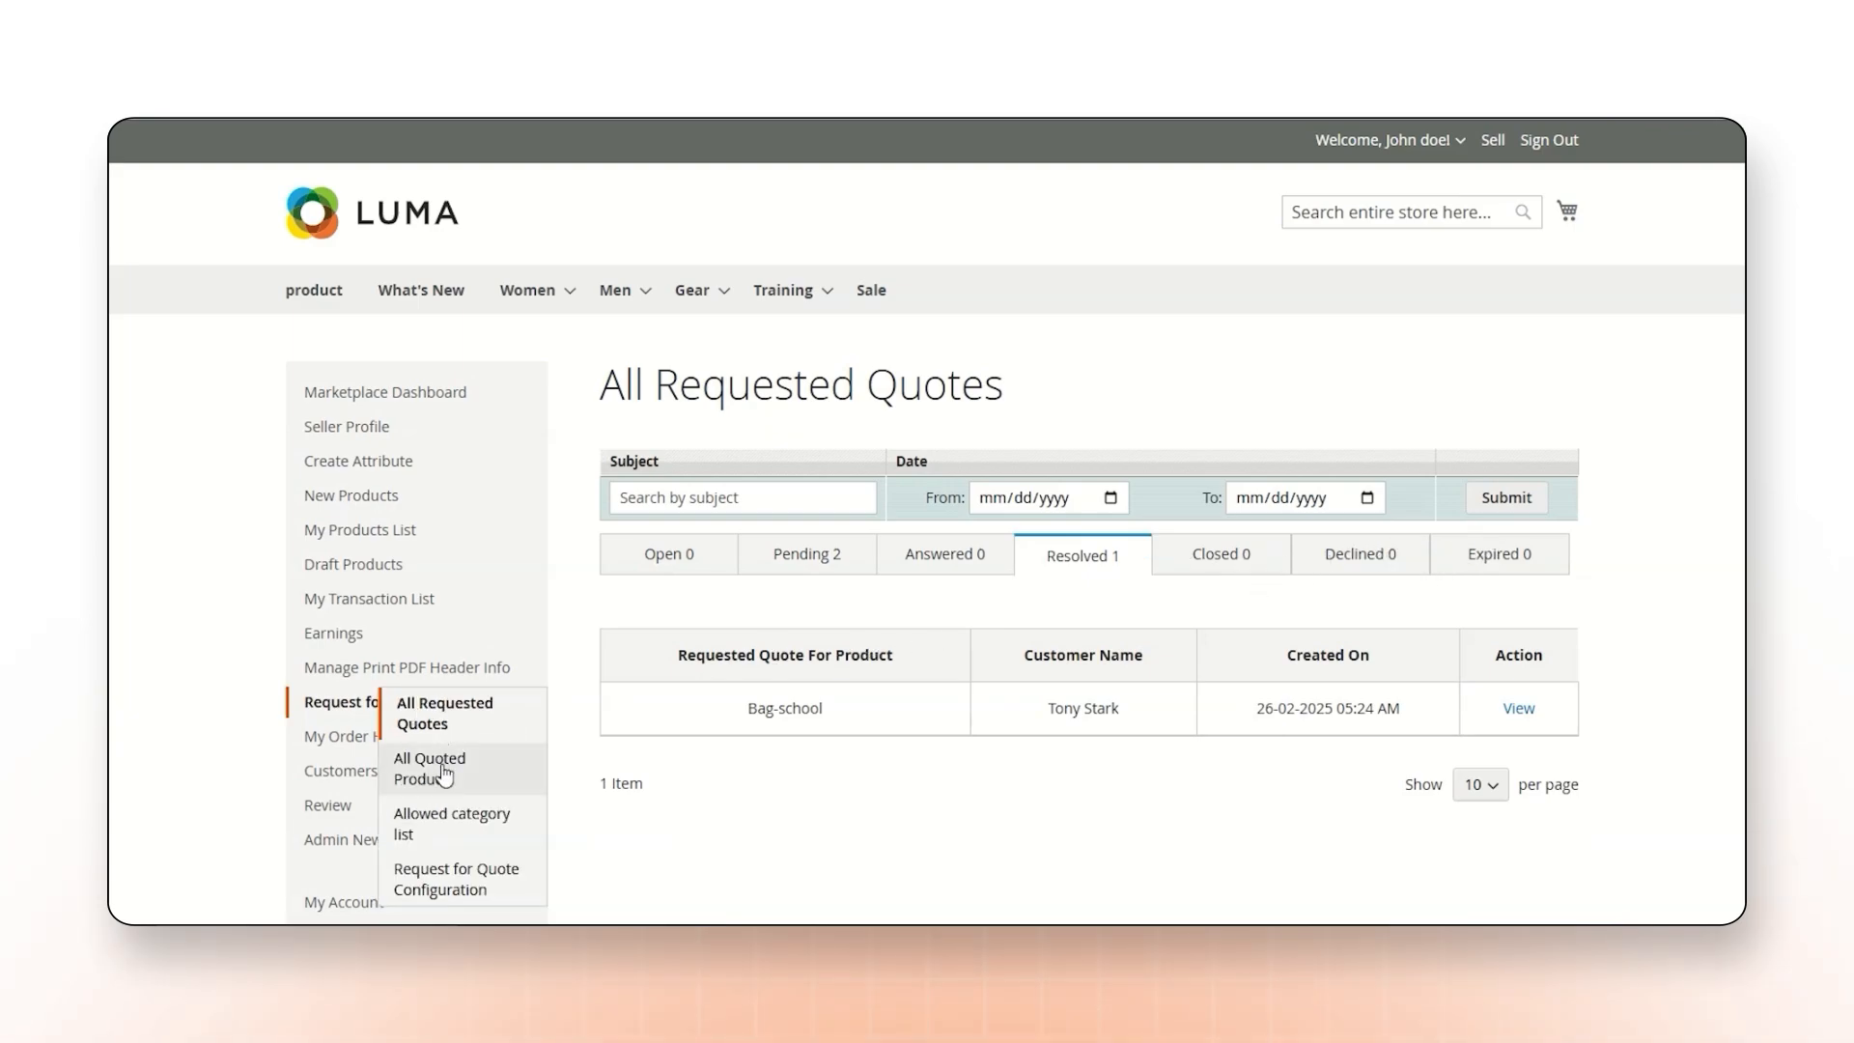
{"action": "left_click", "coordinate": [442, 775]}
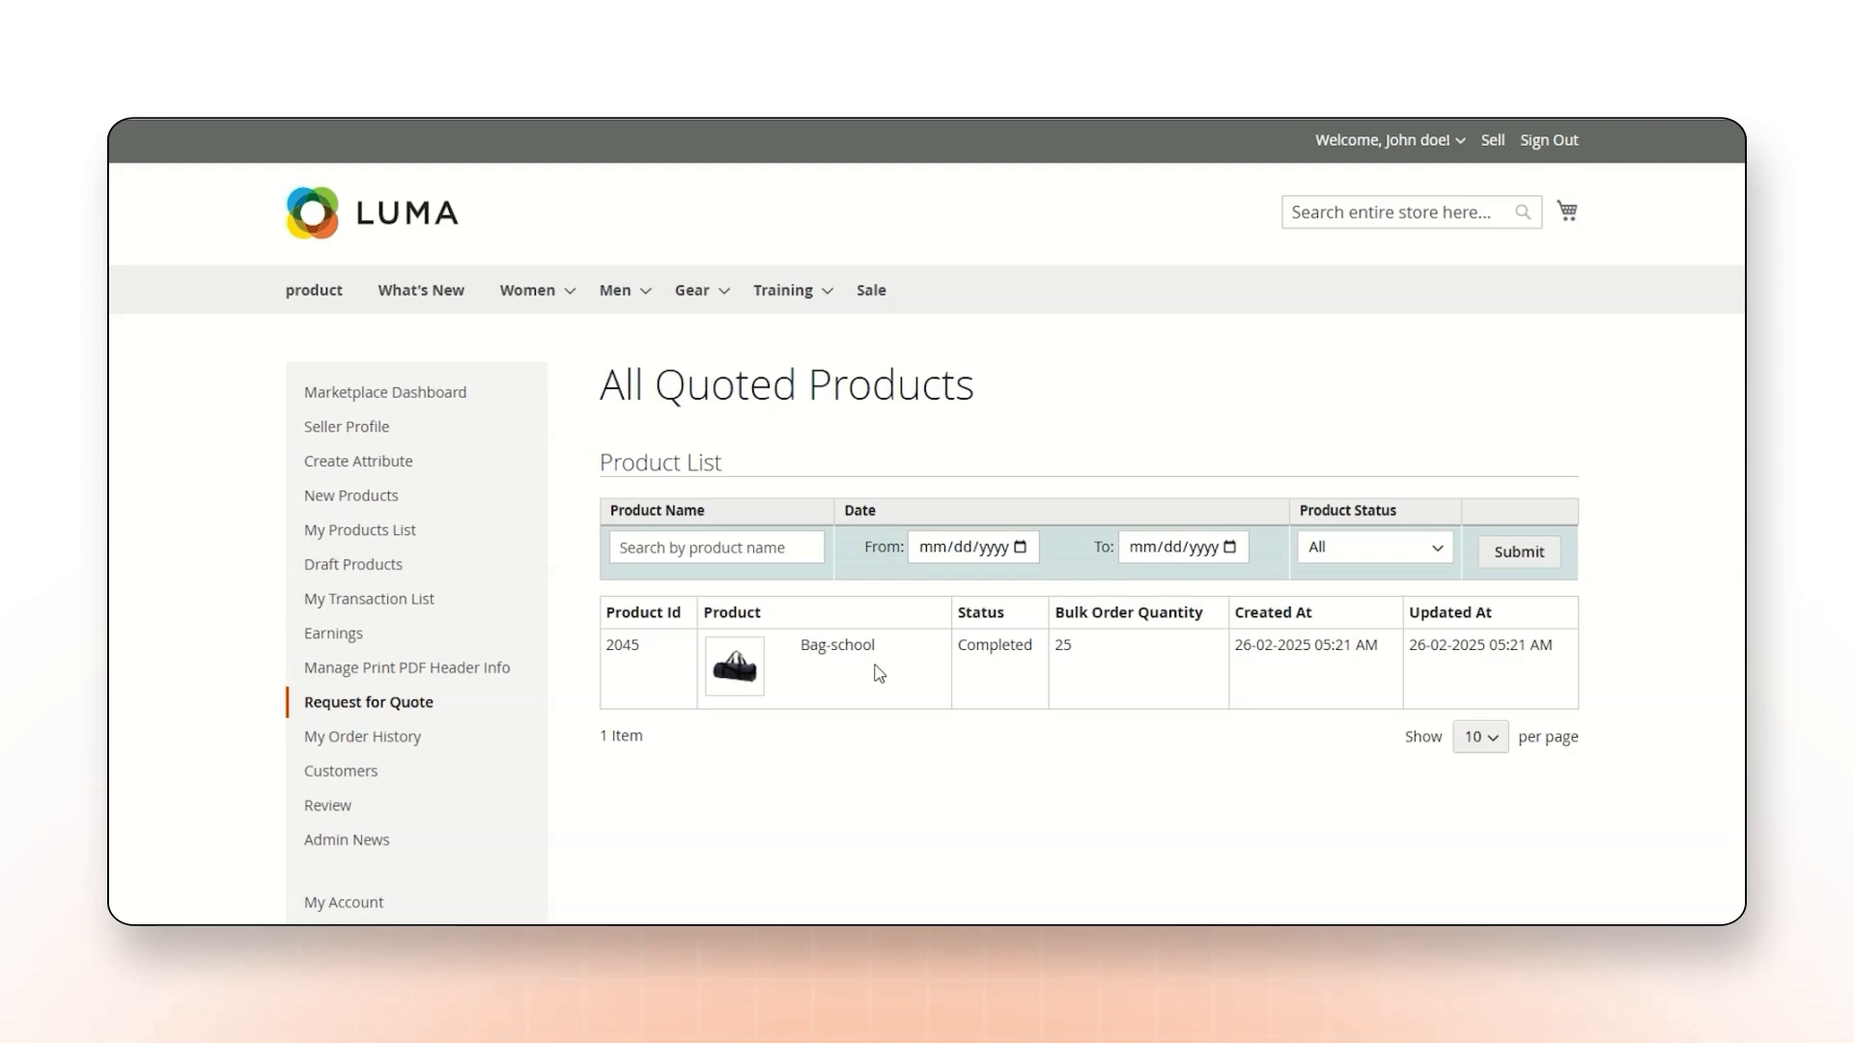
{"action": "left_click_drag", "start_coordinate": [958, 645], "coordinate": [1023, 654]}
Save the seller's allowed category list for service quotes with Collections as the selected category.
{"action": "mouse_move", "coordinate": [411, 705]}
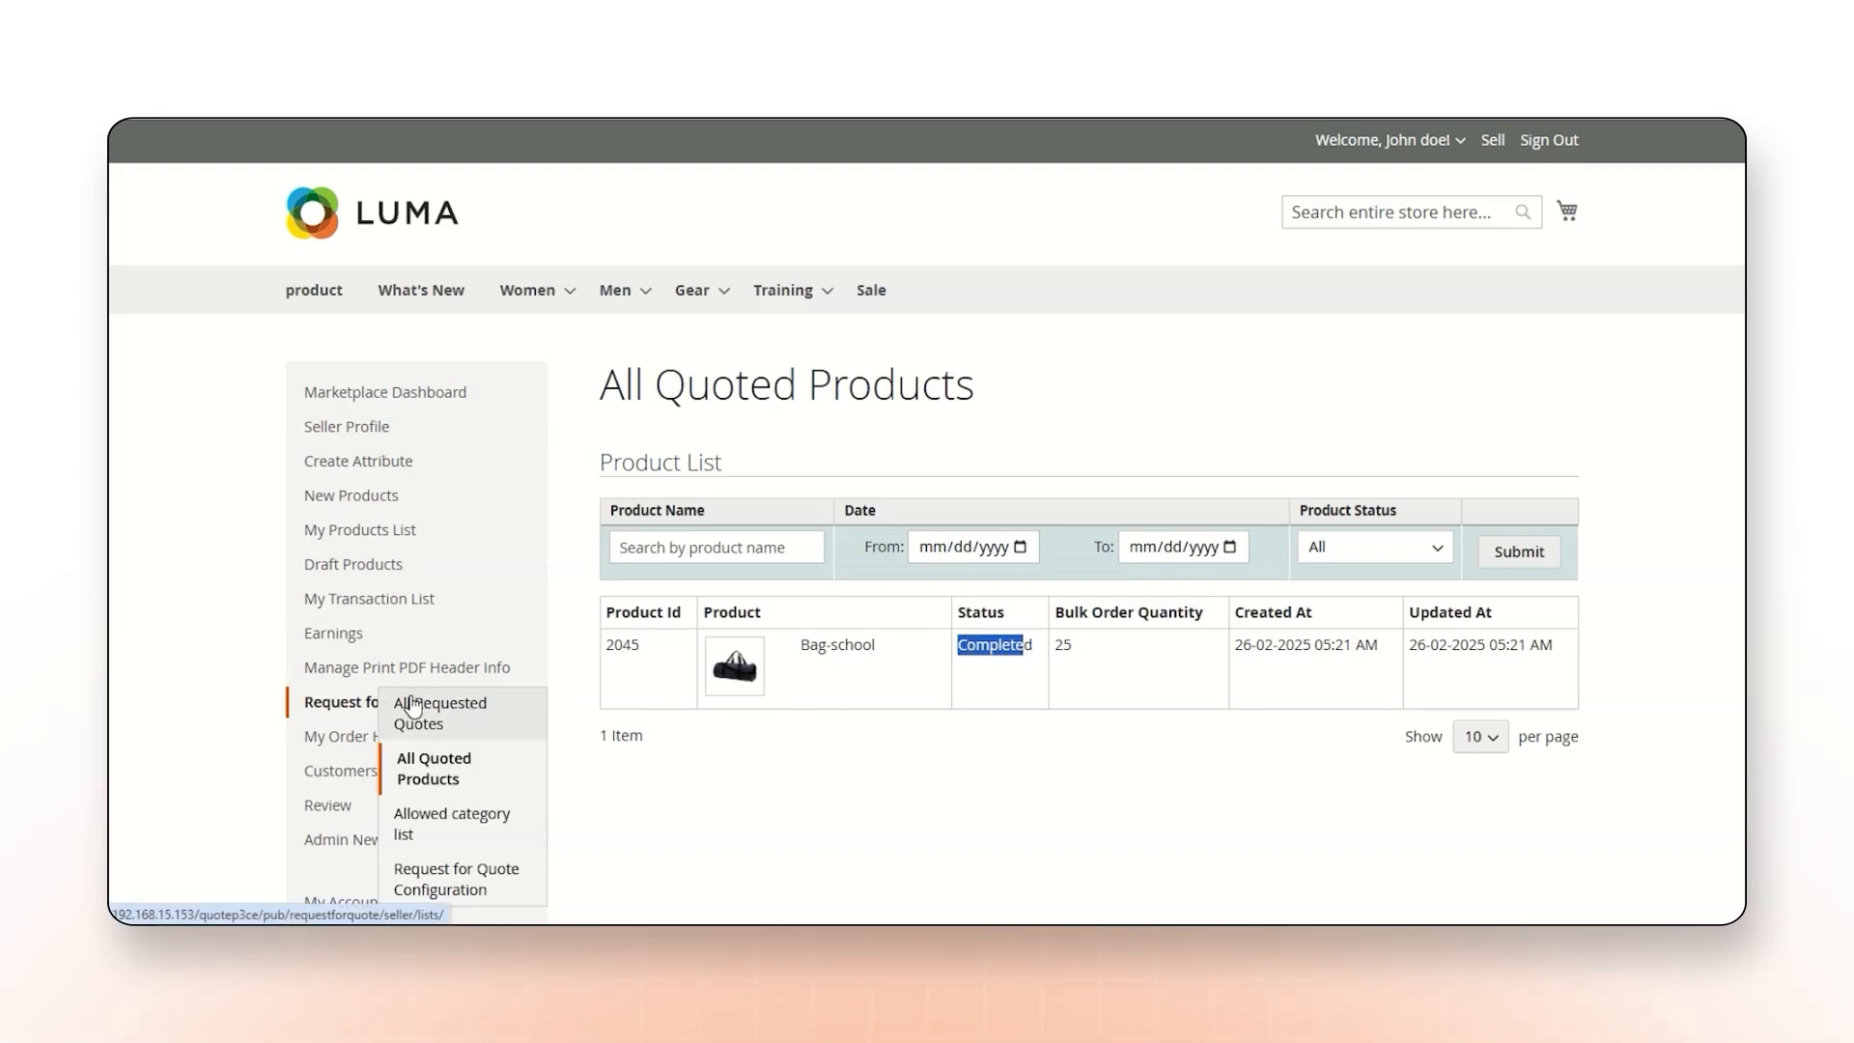
{"action": "left_click", "coordinate": [429, 823]}
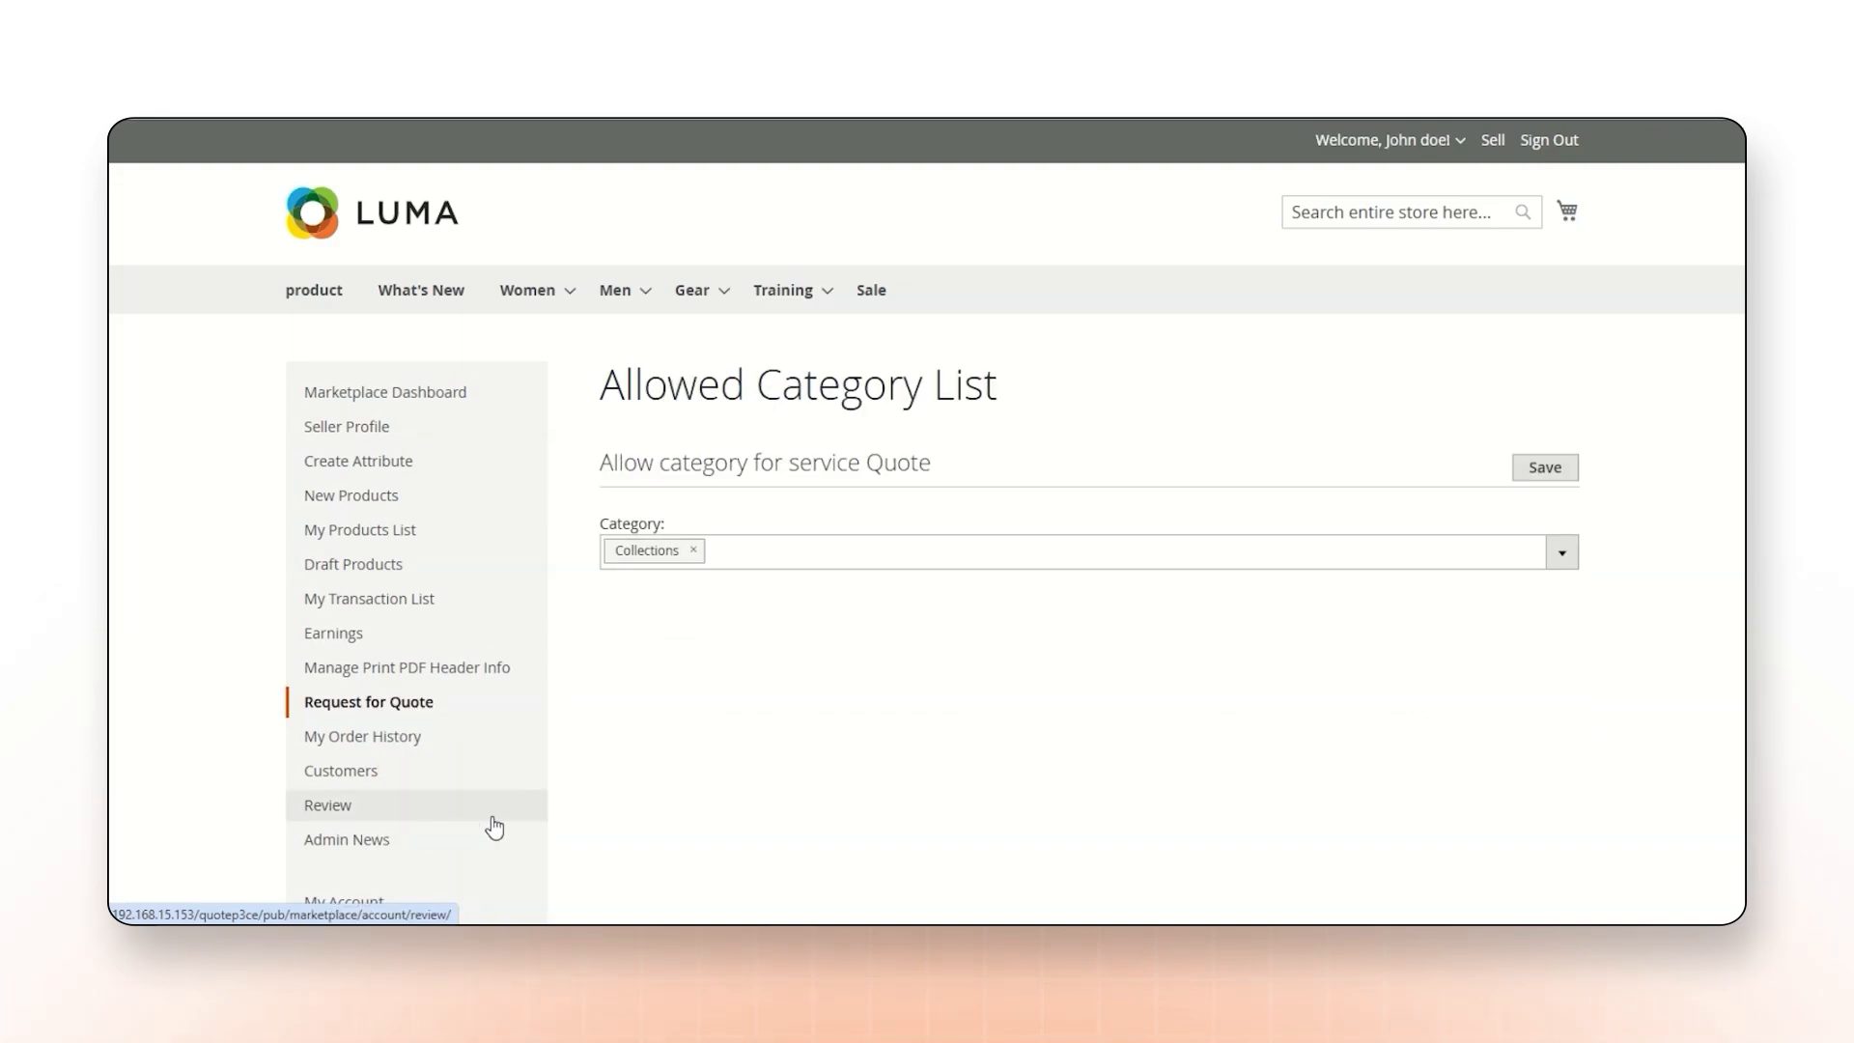
{"action": "left_click", "coordinate": [864, 565]}
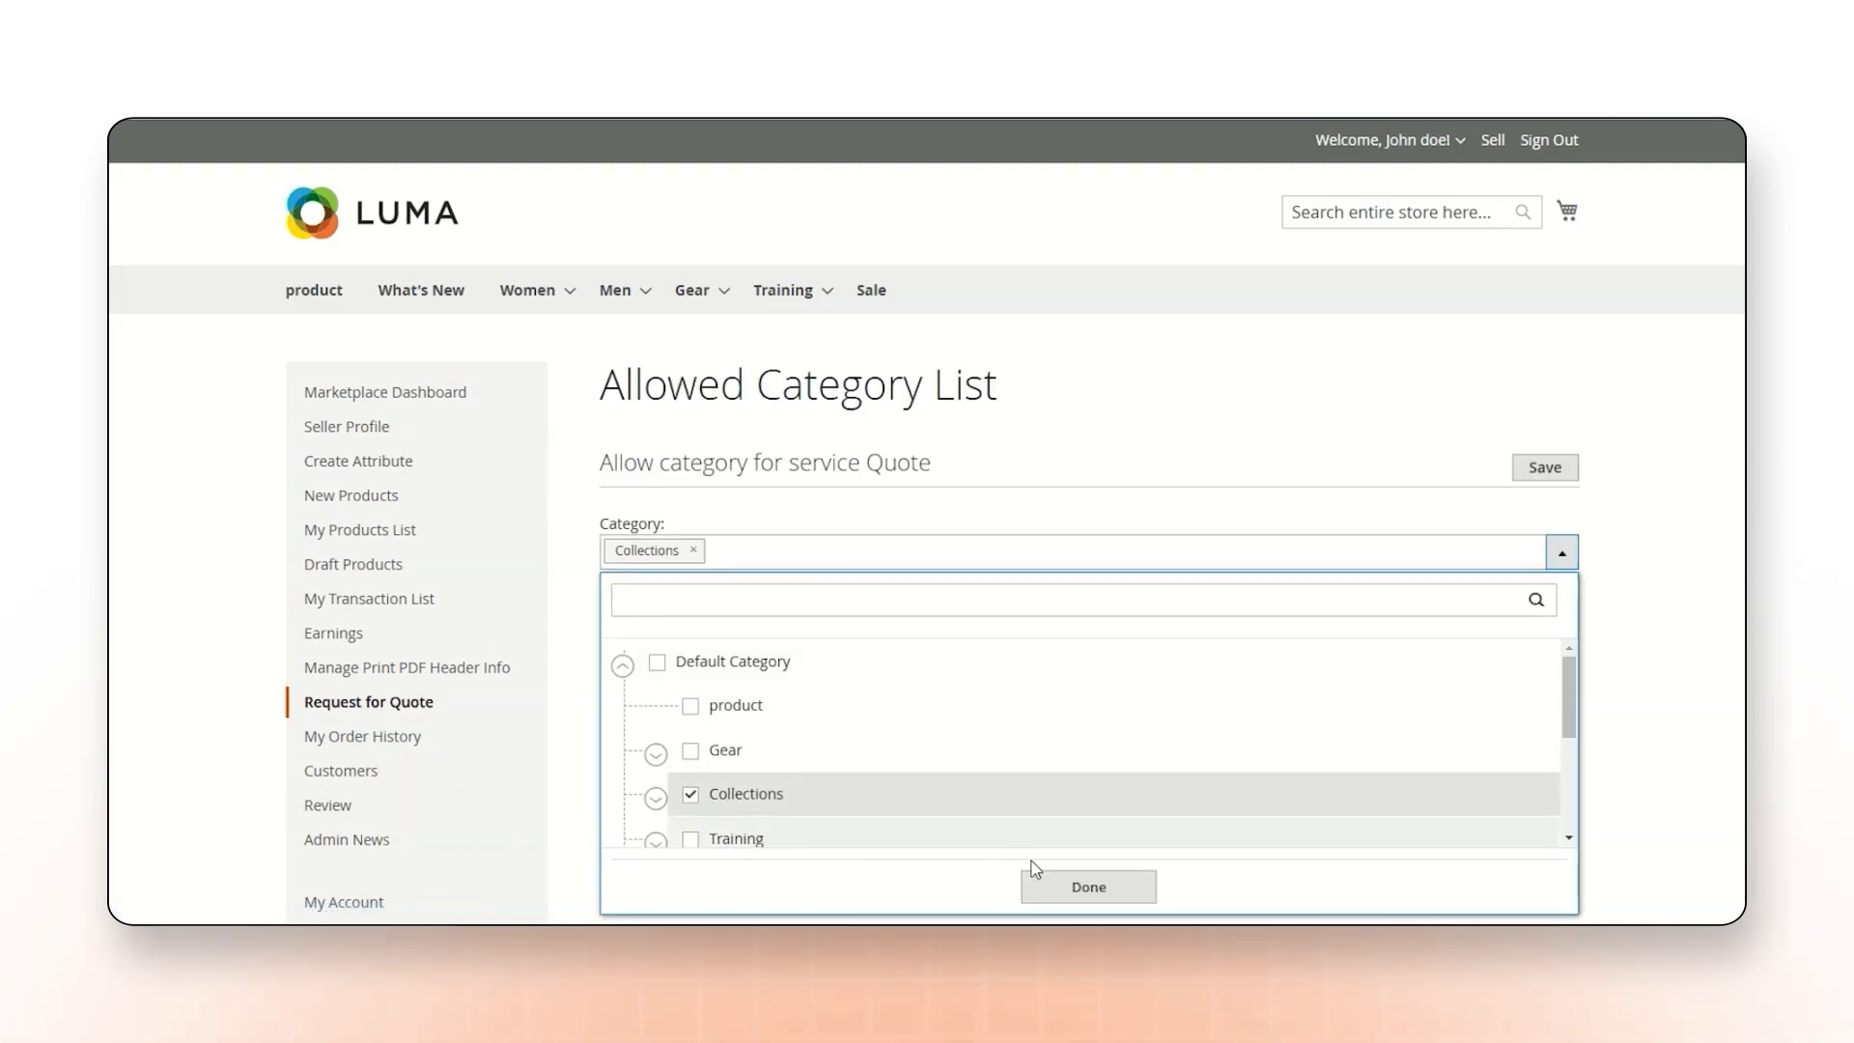
{"action": "left_click", "coordinate": [1103, 889]}
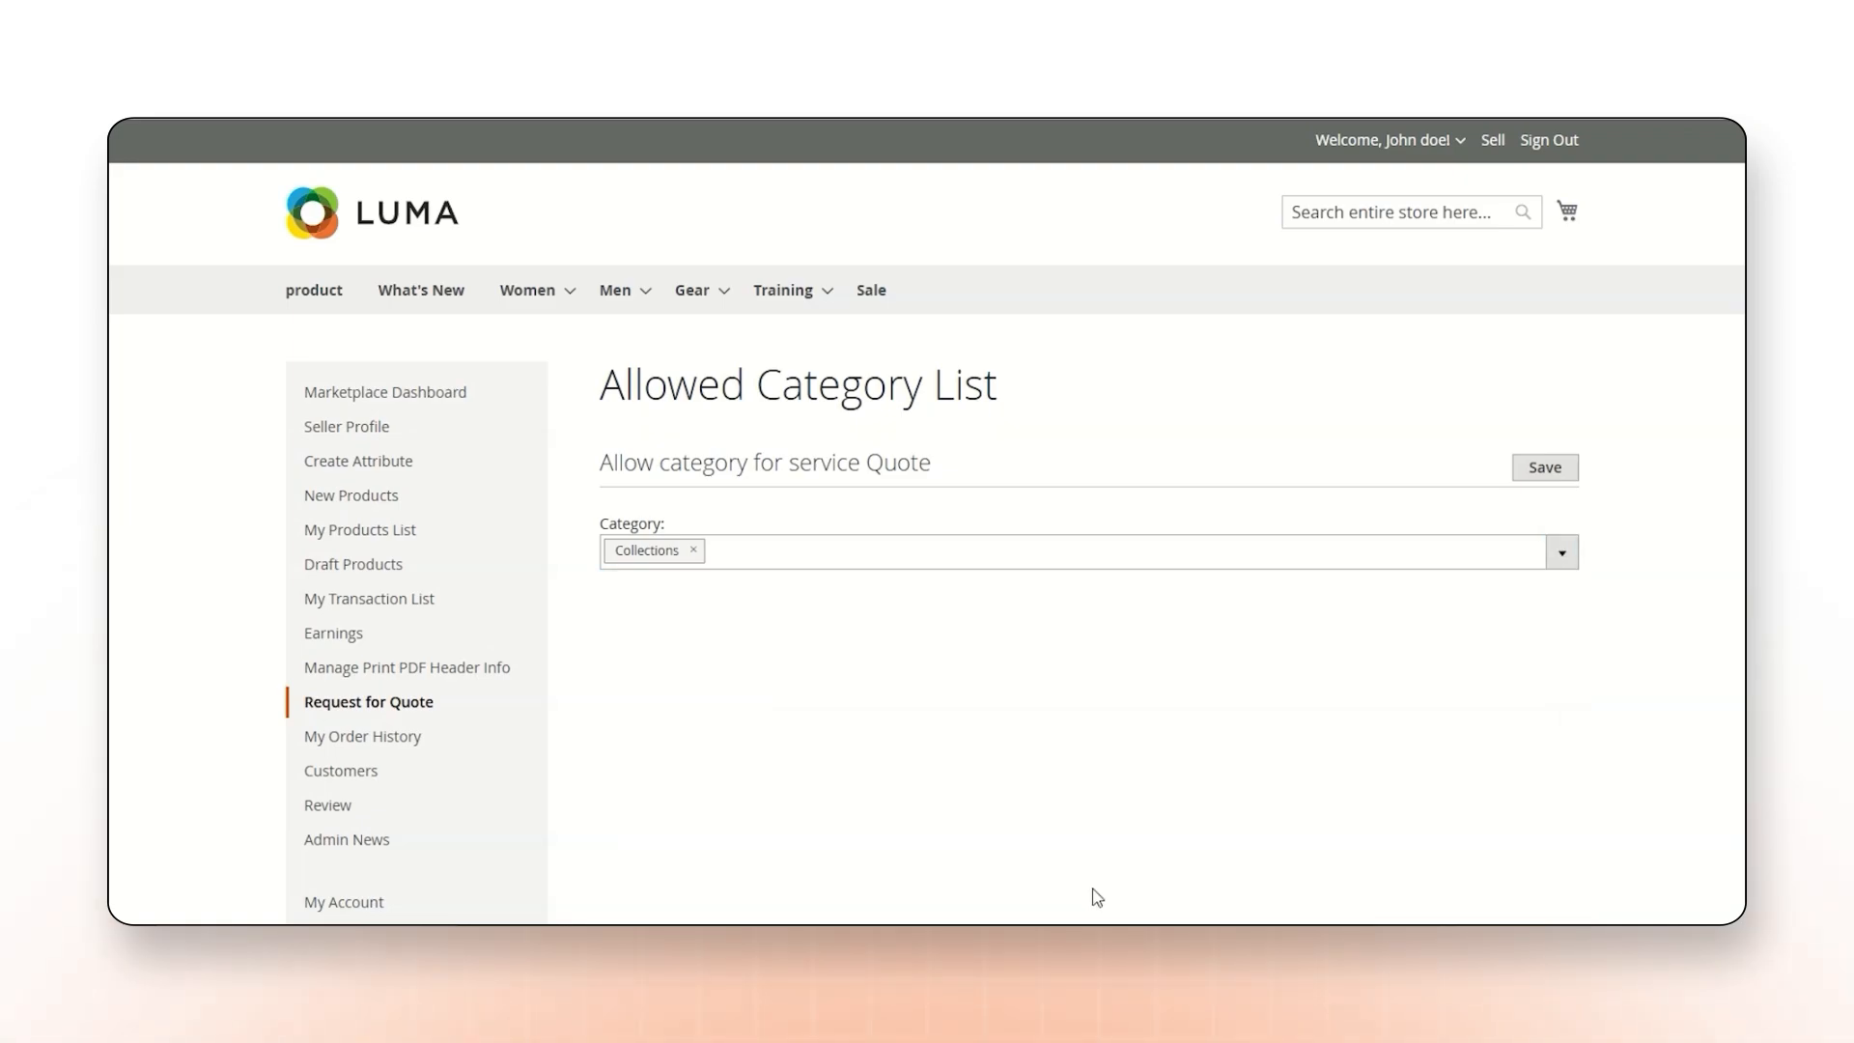
{"action": "left_click", "coordinate": [1544, 469]}
In the seller's Request For Quote configuration, set Add to Cart Button Enabled For to Per Product and Show Add To Cart Button to No.
{"action": "mouse_move", "coordinate": [367, 703]}
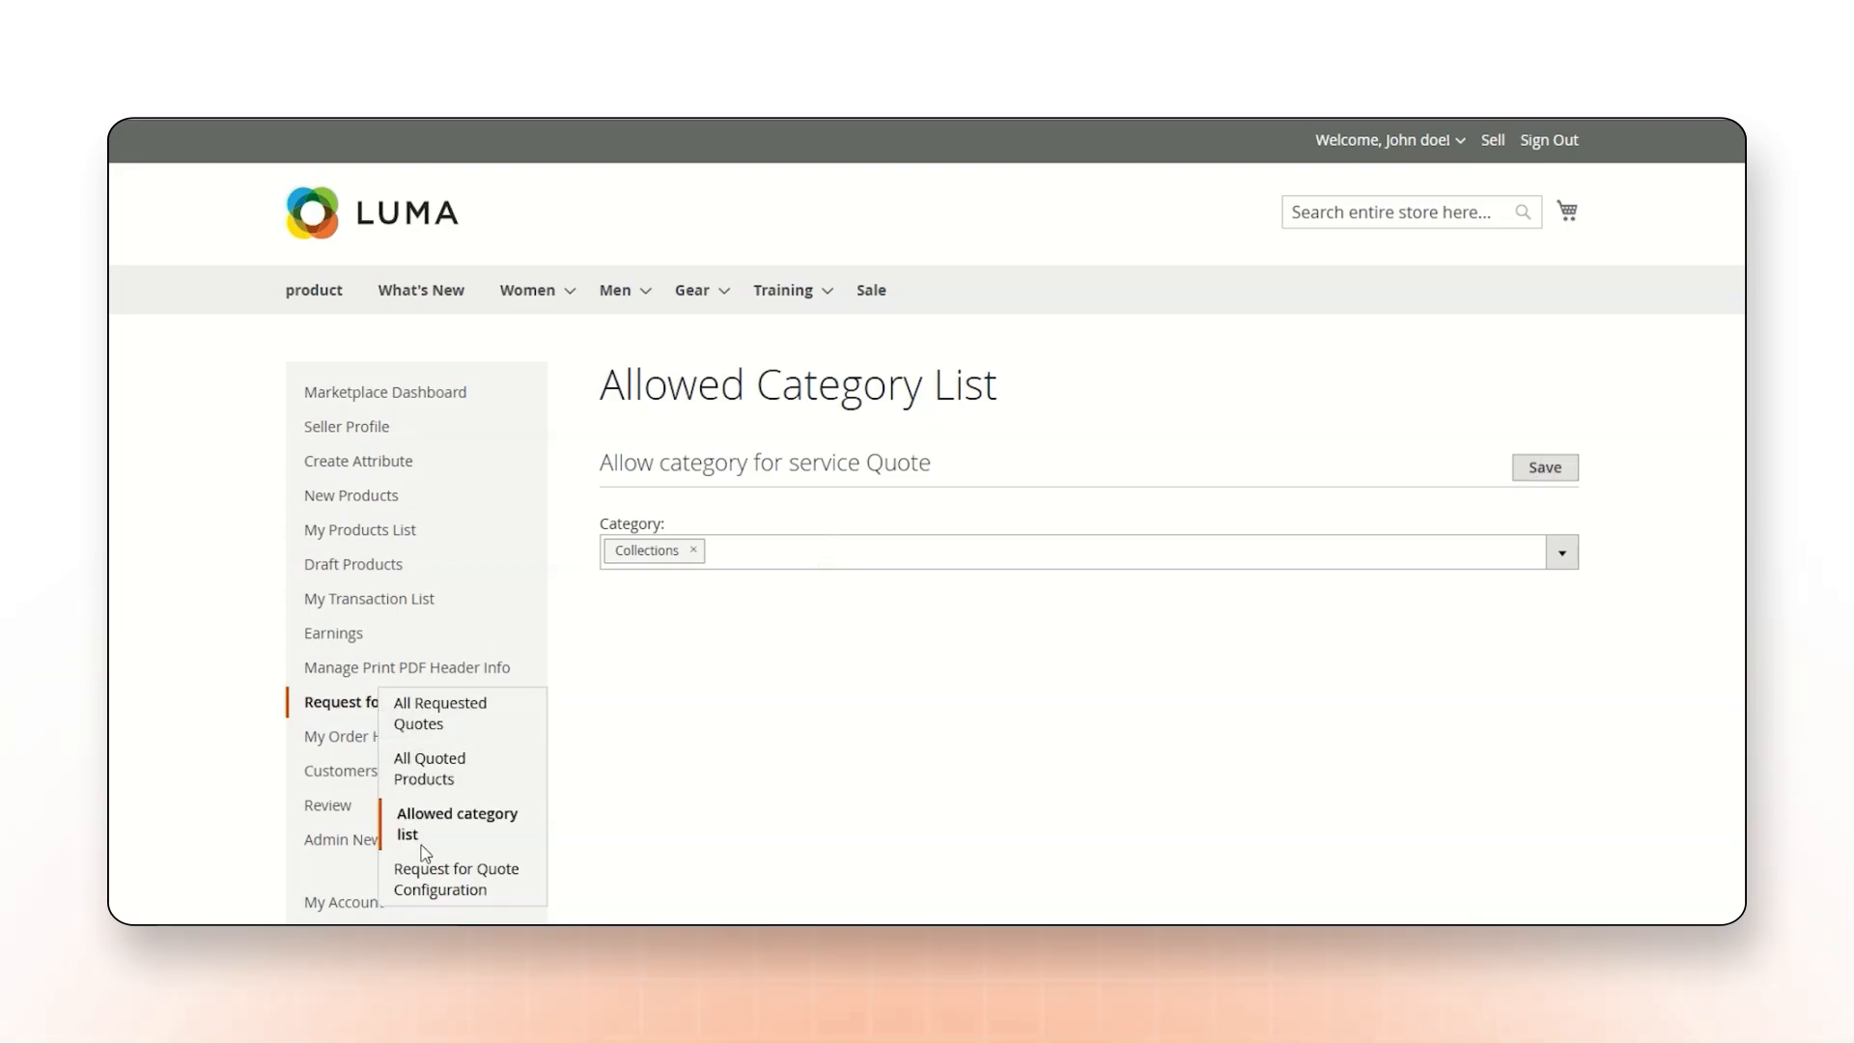
{"action": "left_click", "coordinate": [488, 884]}
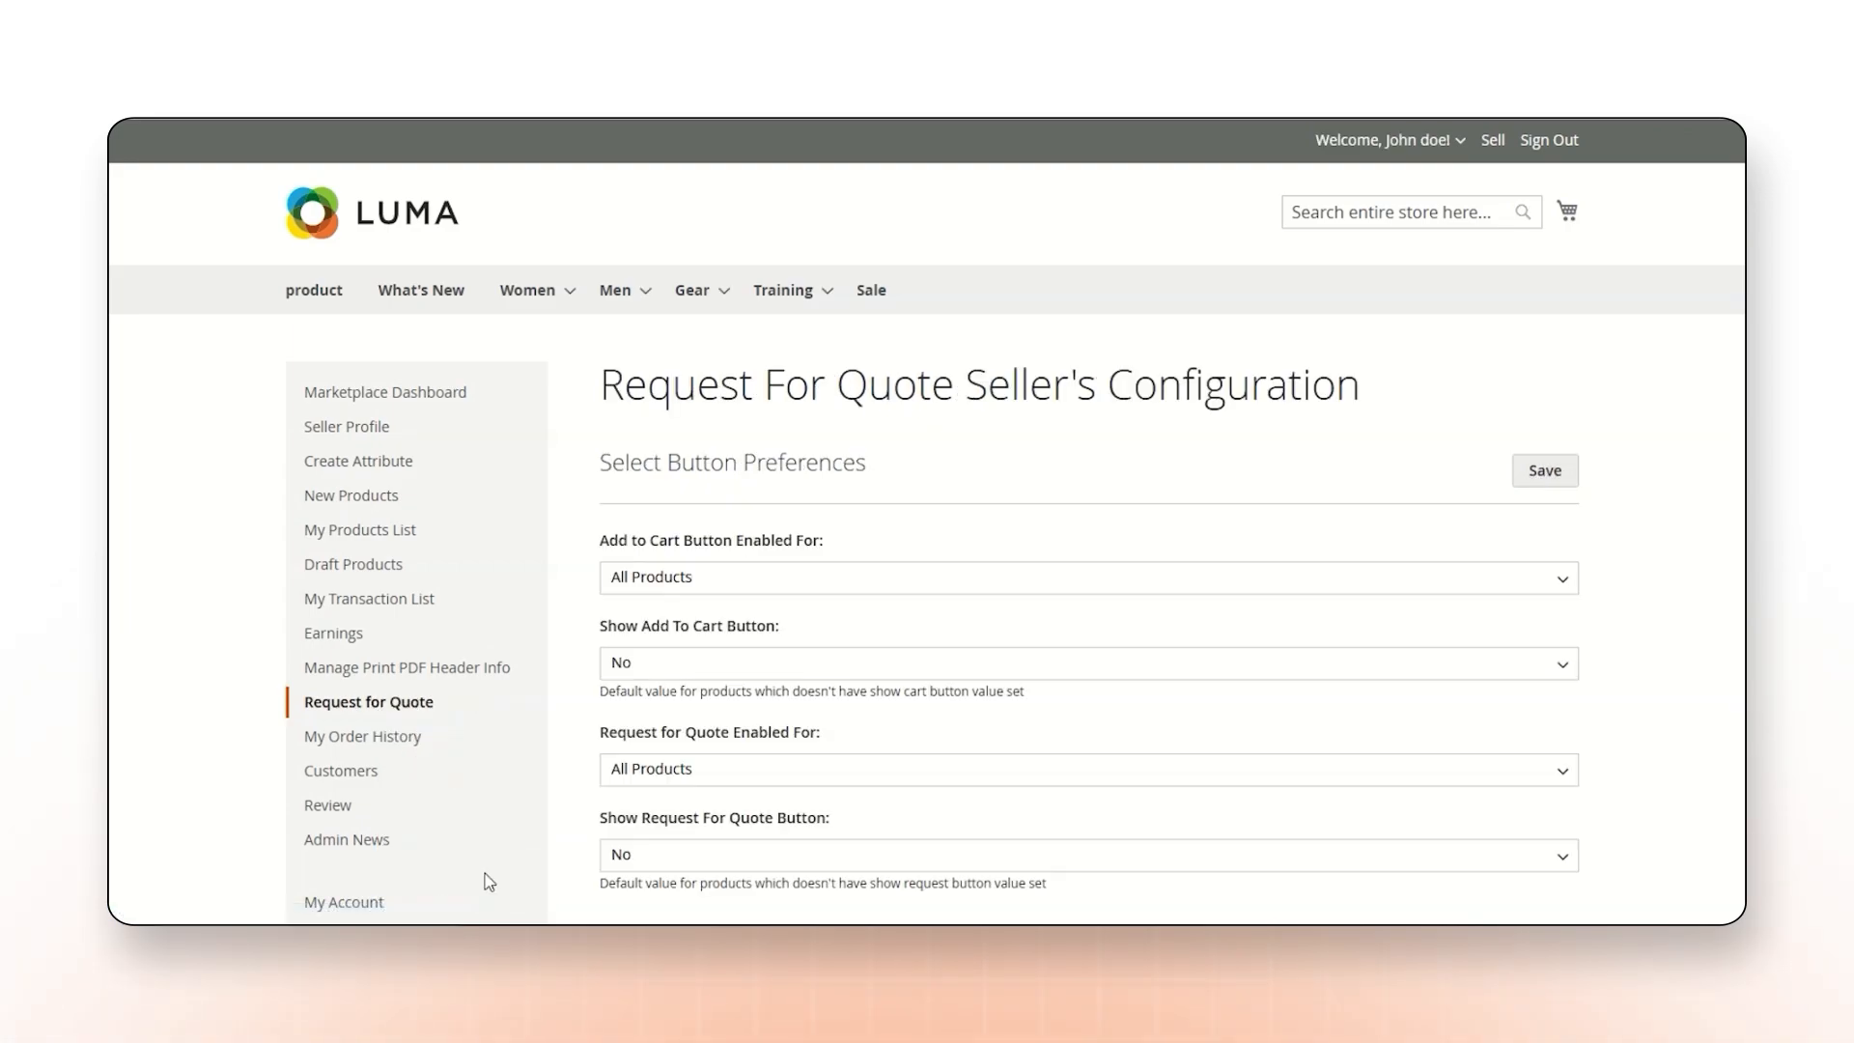
{"action": "left_click", "coordinate": [732, 580]}
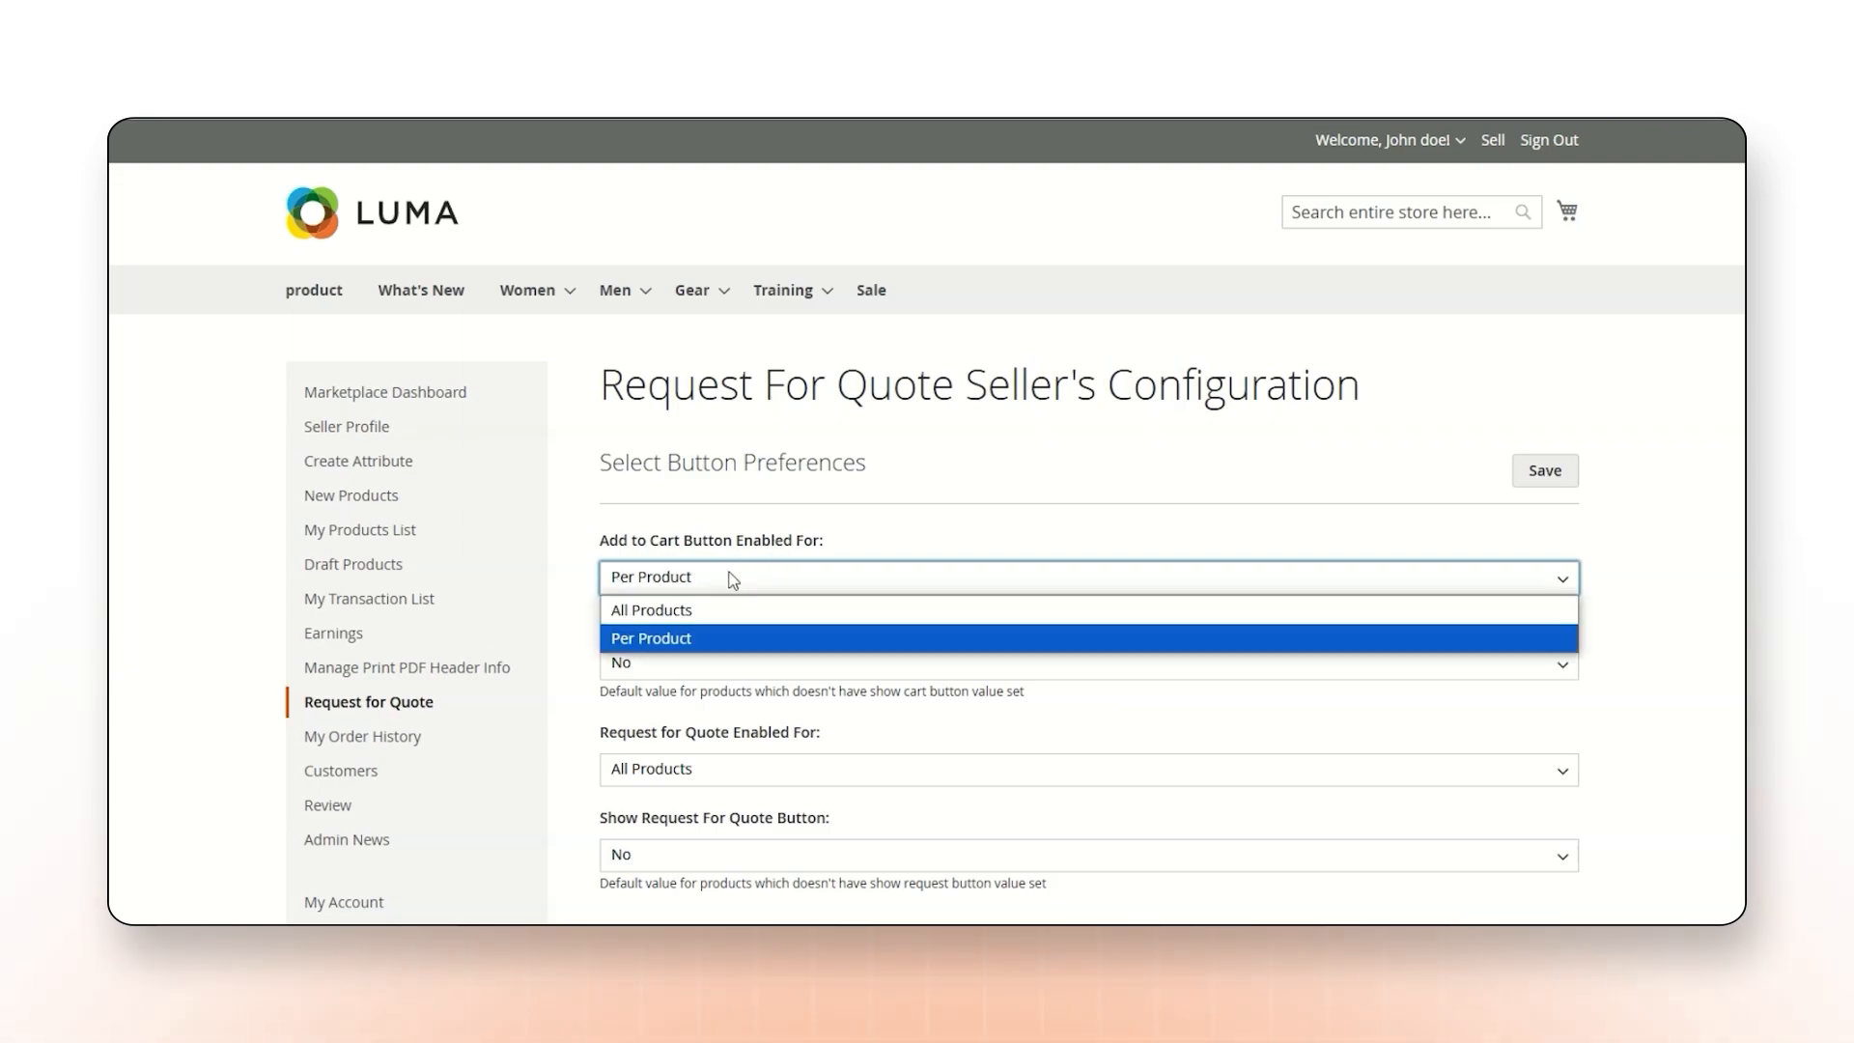
{"action": "left_click", "coordinate": [701, 610]}
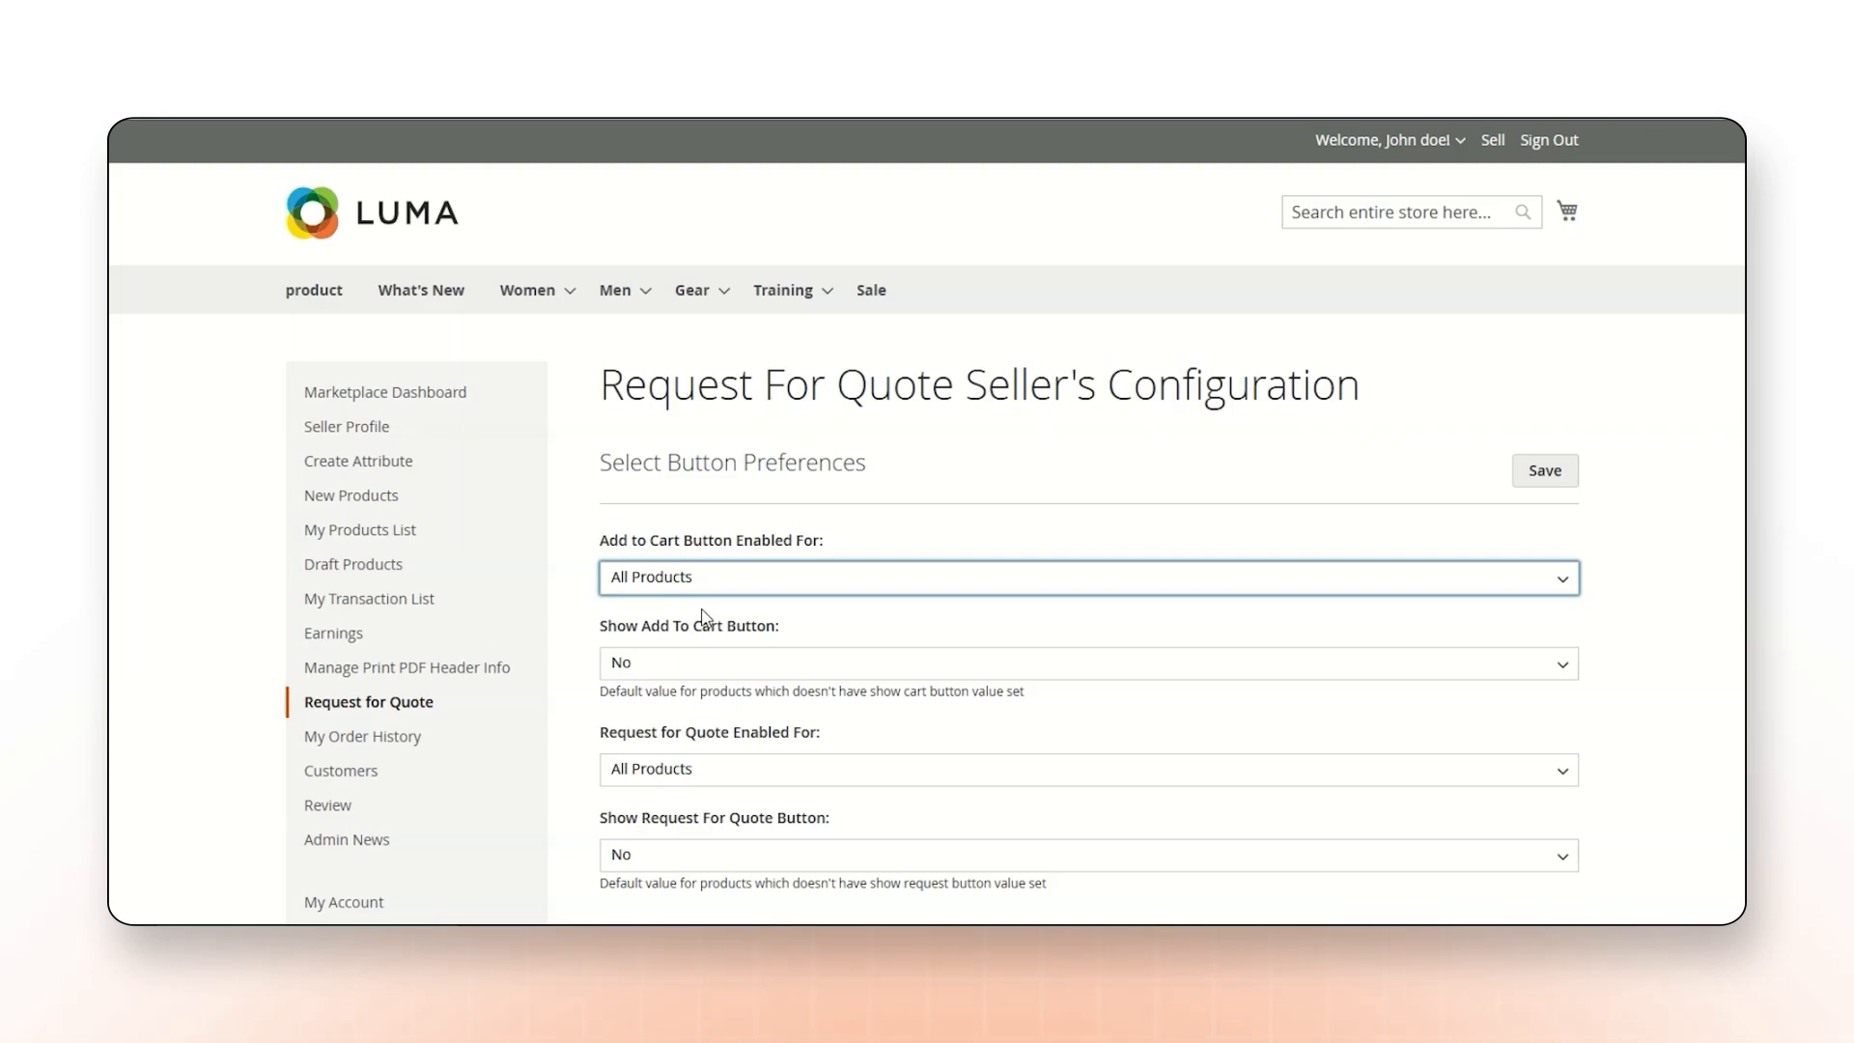
{"action": "left_click", "coordinate": [703, 583]}
{"action": "left_click", "coordinate": [688, 632]}
{"action": "left_click_drag", "start_coordinate": [609, 628], "coordinate": [751, 627]}
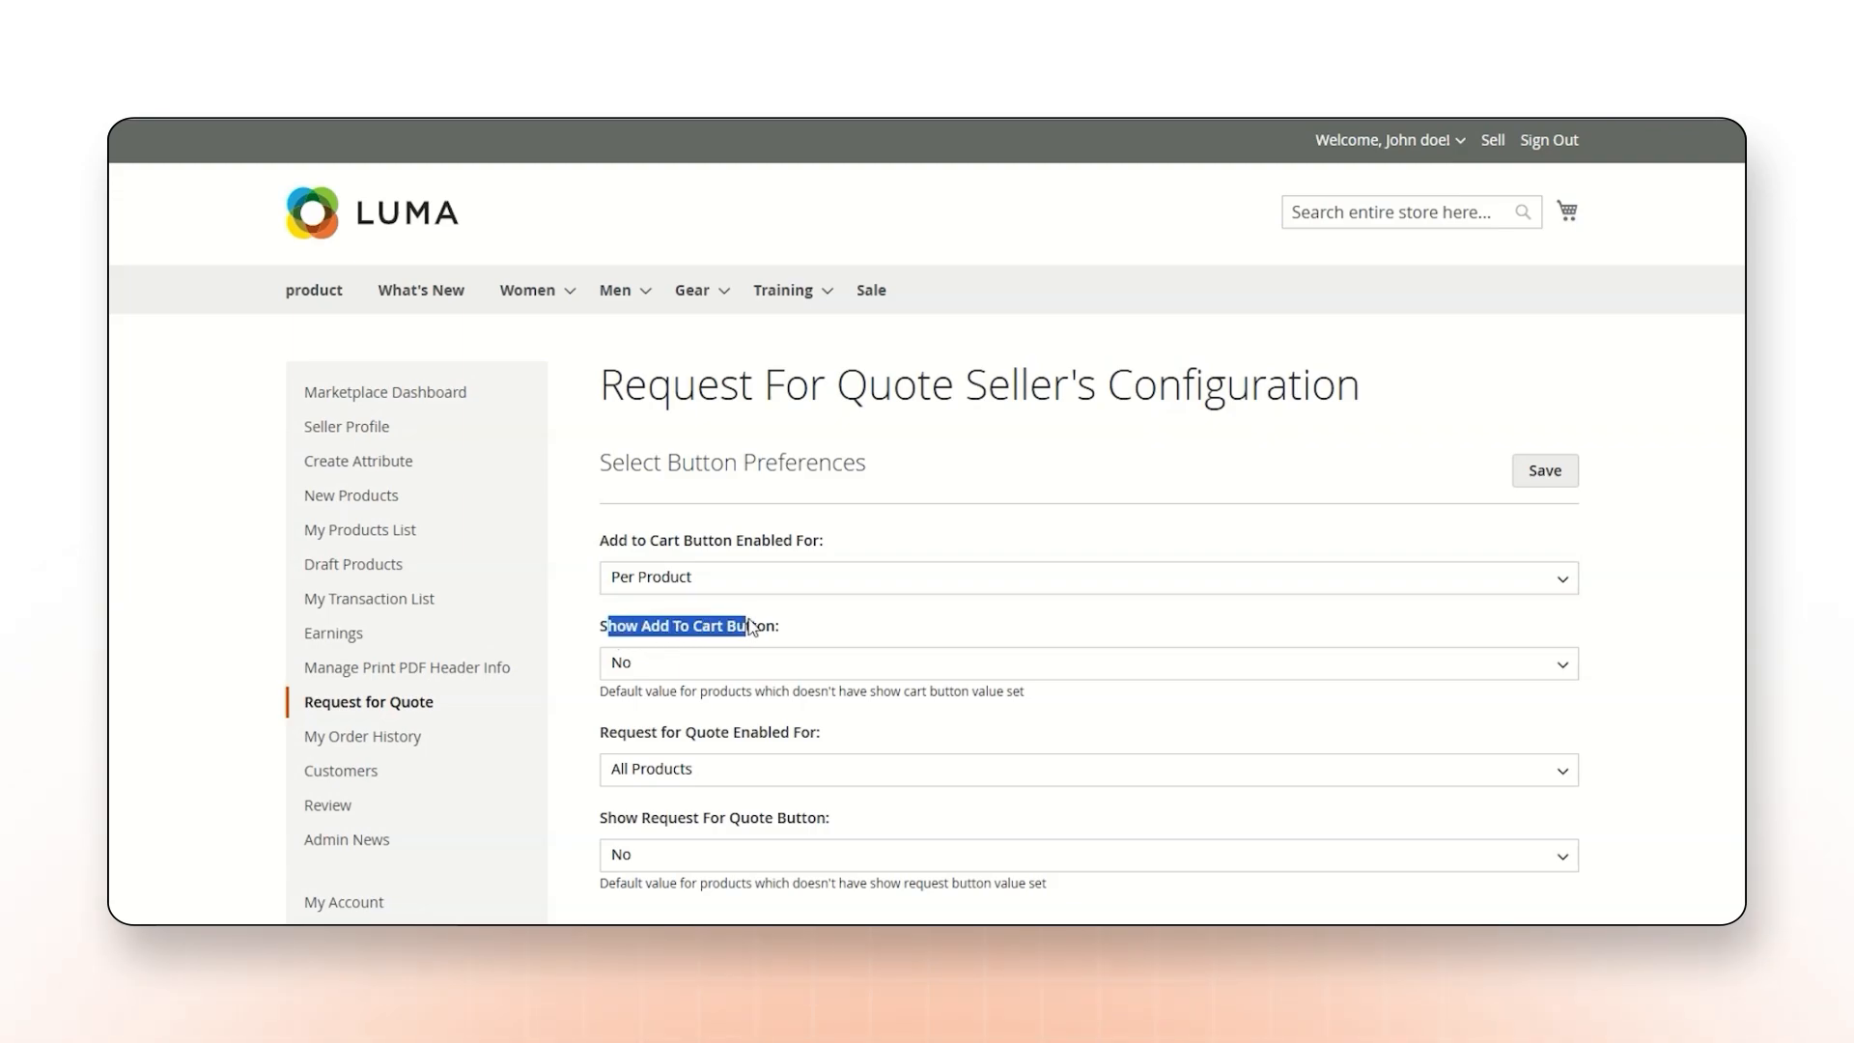
{"action": "left_click", "coordinate": [686, 666]}
{"action": "left_click", "coordinate": [666, 697]}
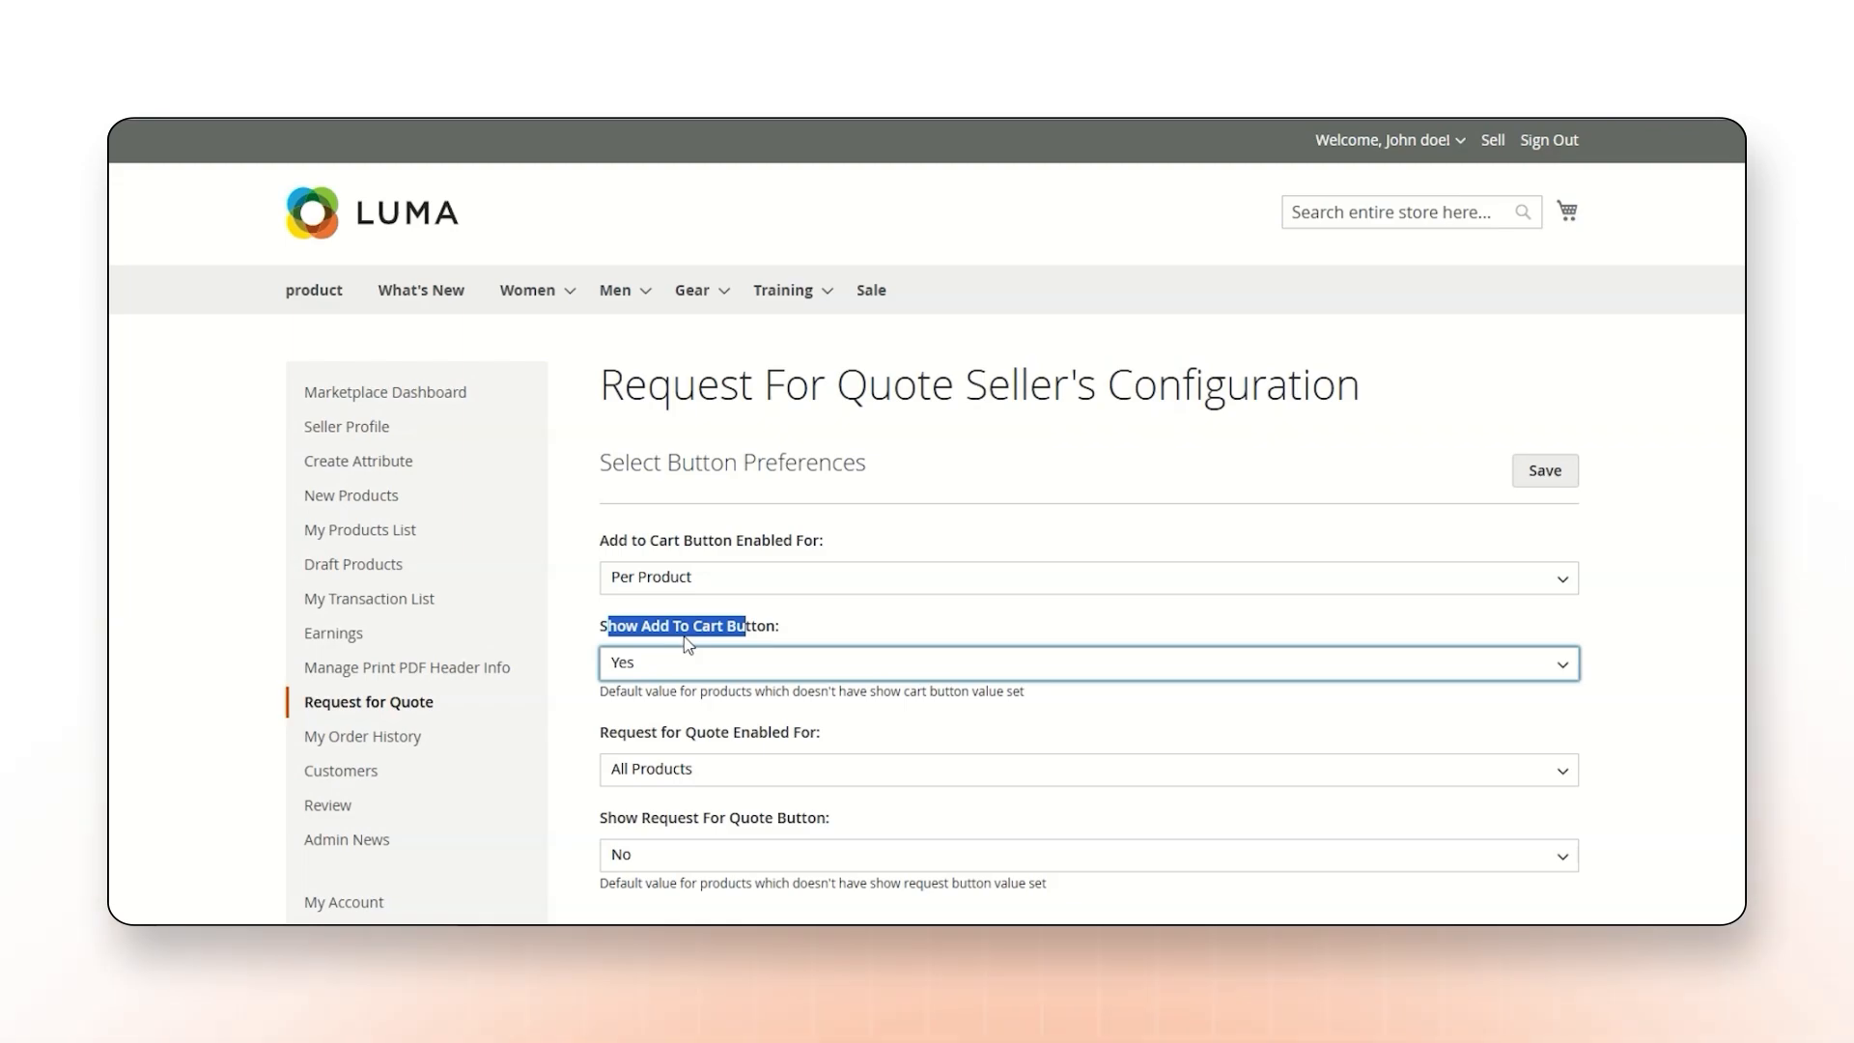
{"action": "left_click", "coordinate": [684, 660]}
{"action": "left_click", "coordinate": [660, 720]}
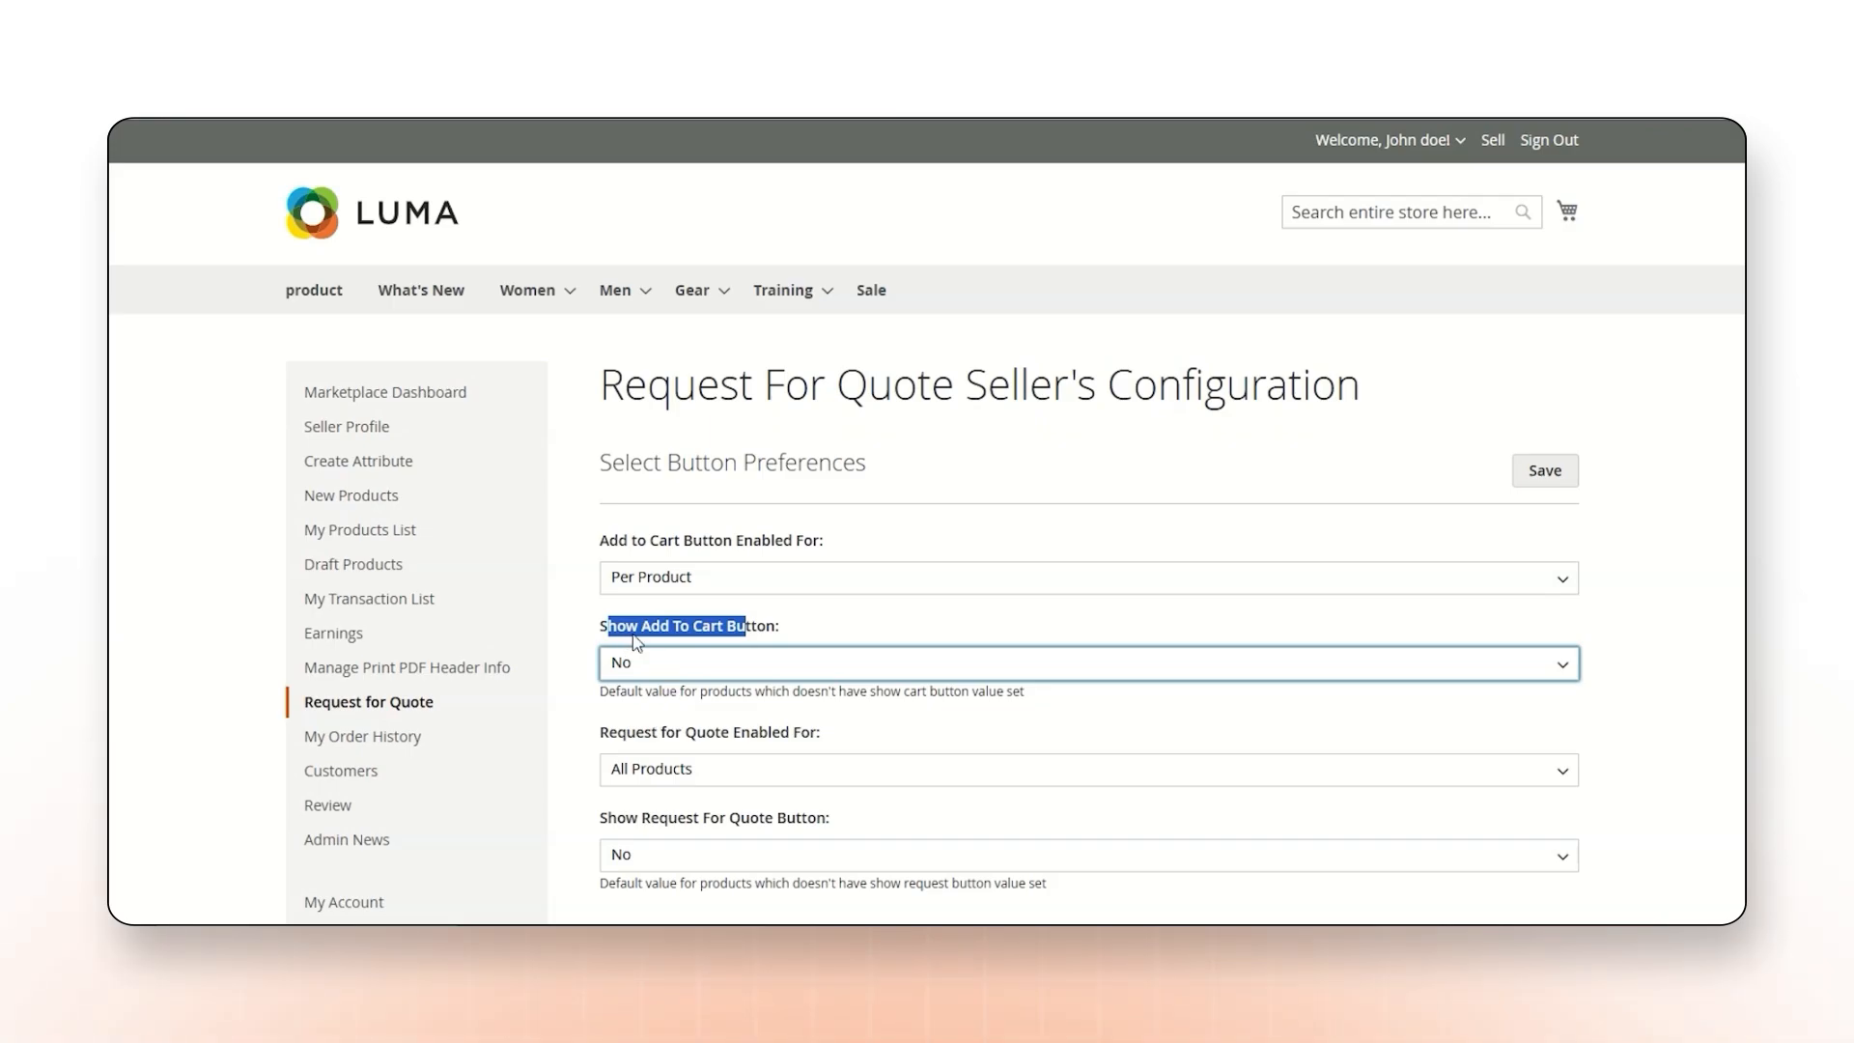
Set Request for Quote Enabled For to Per Product in the seller's configuration.
{"action": "scroll", "coordinate": [632, 656], "scroll_direction": "down", "scroll_amount": 2}
{"action": "left_click_drag", "start_coordinate": [601, 524], "coordinate": [778, 537]}
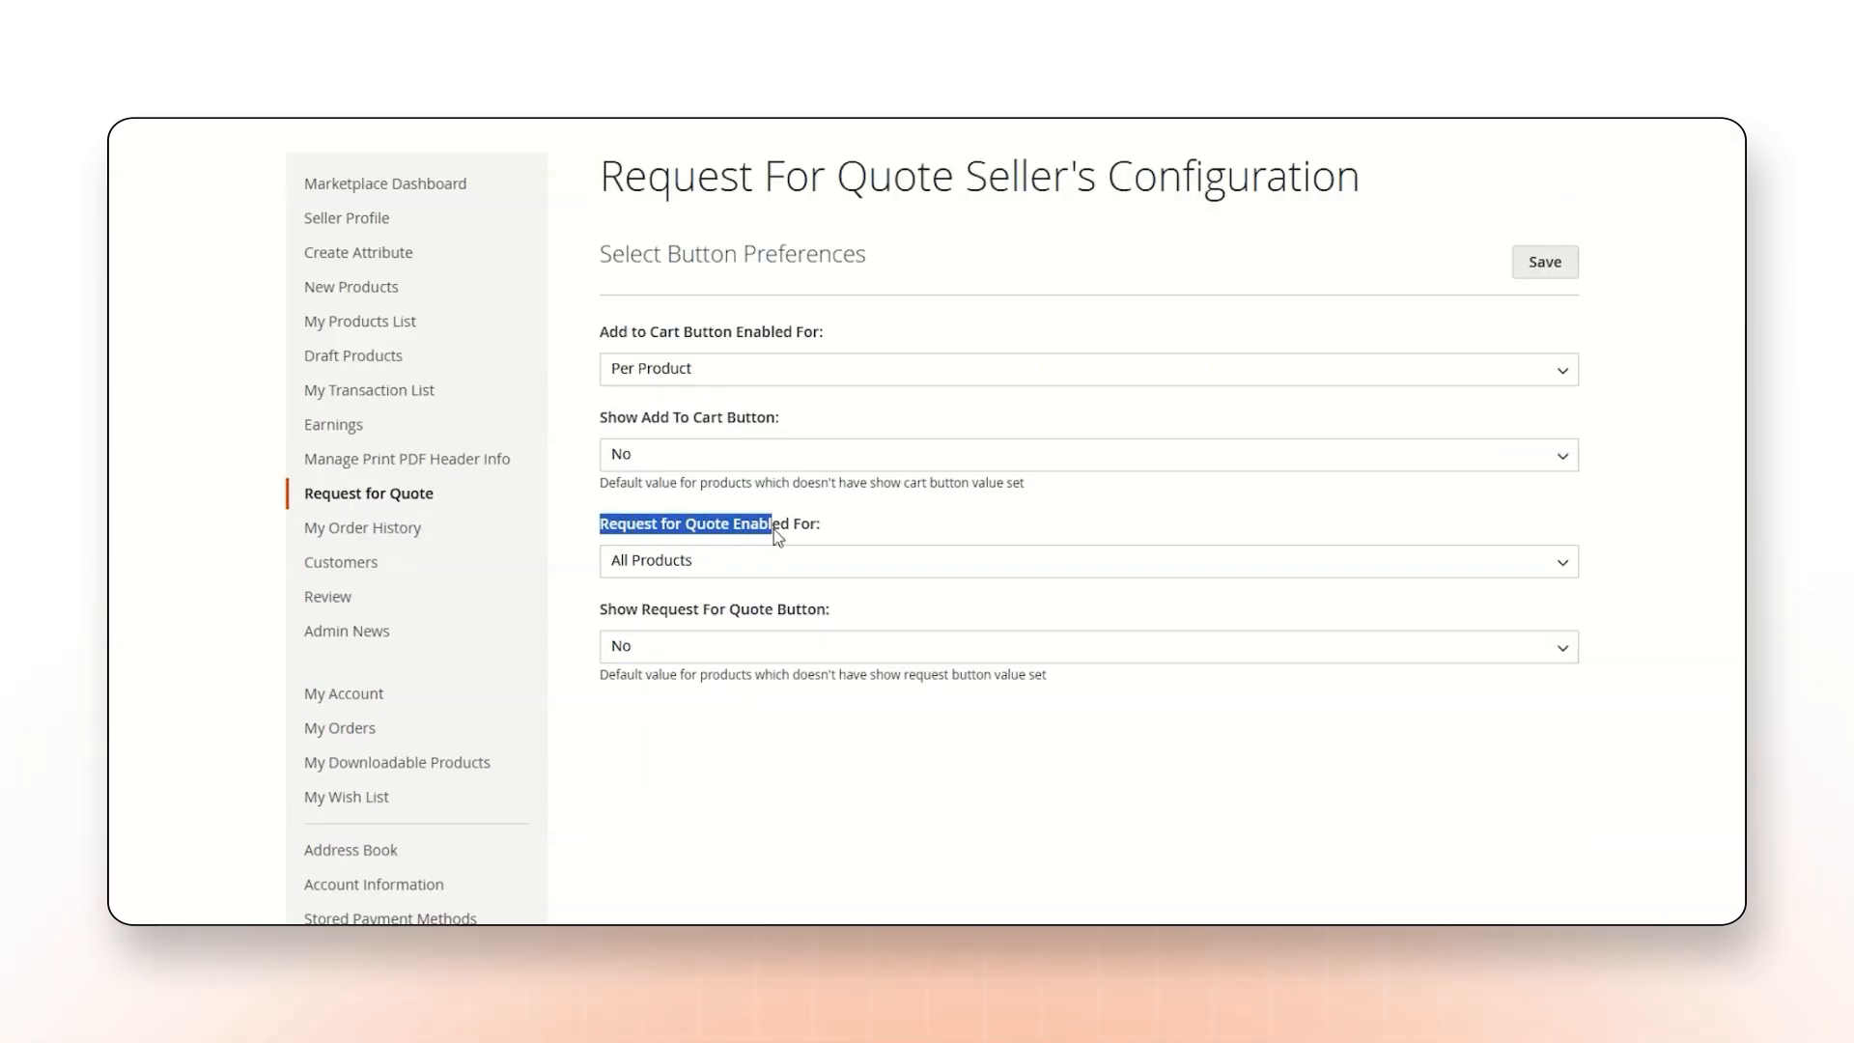
{"action": "left_click", "coordinate": [726, 562]}
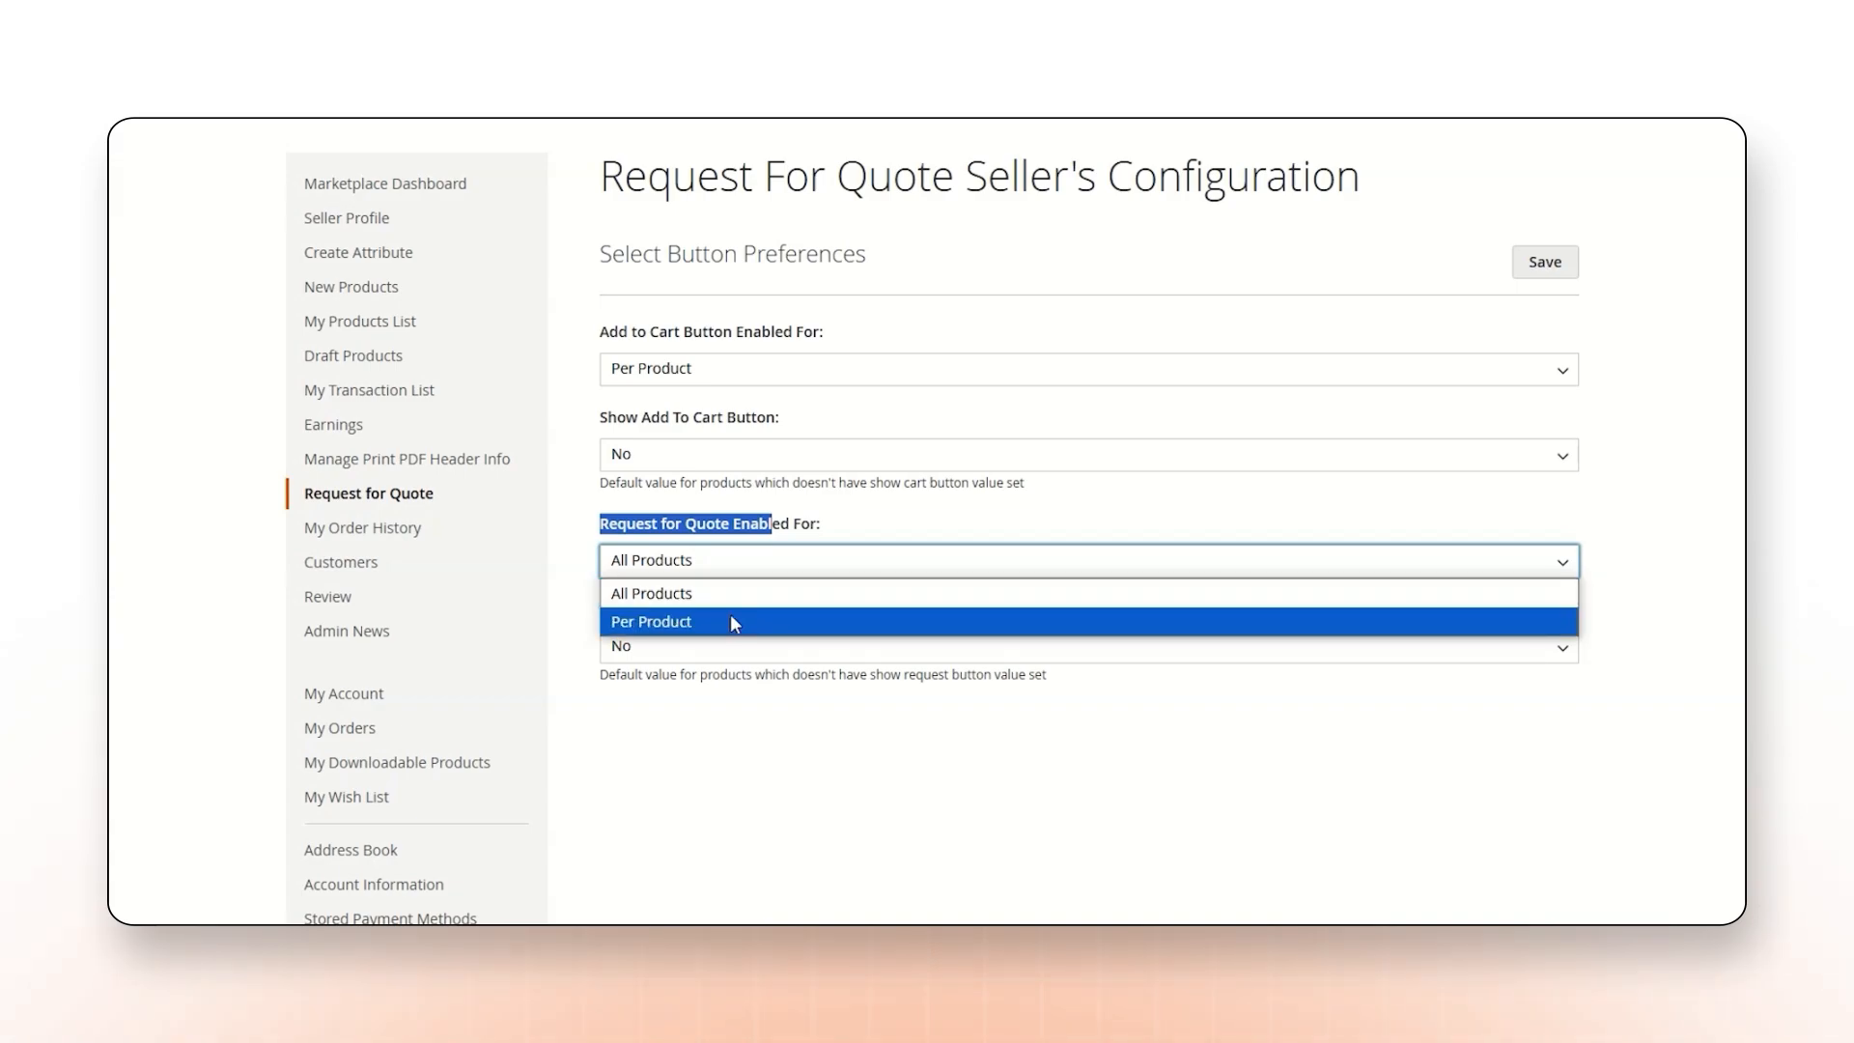
{"action": "left_click", "coordinate": [680, 599]}
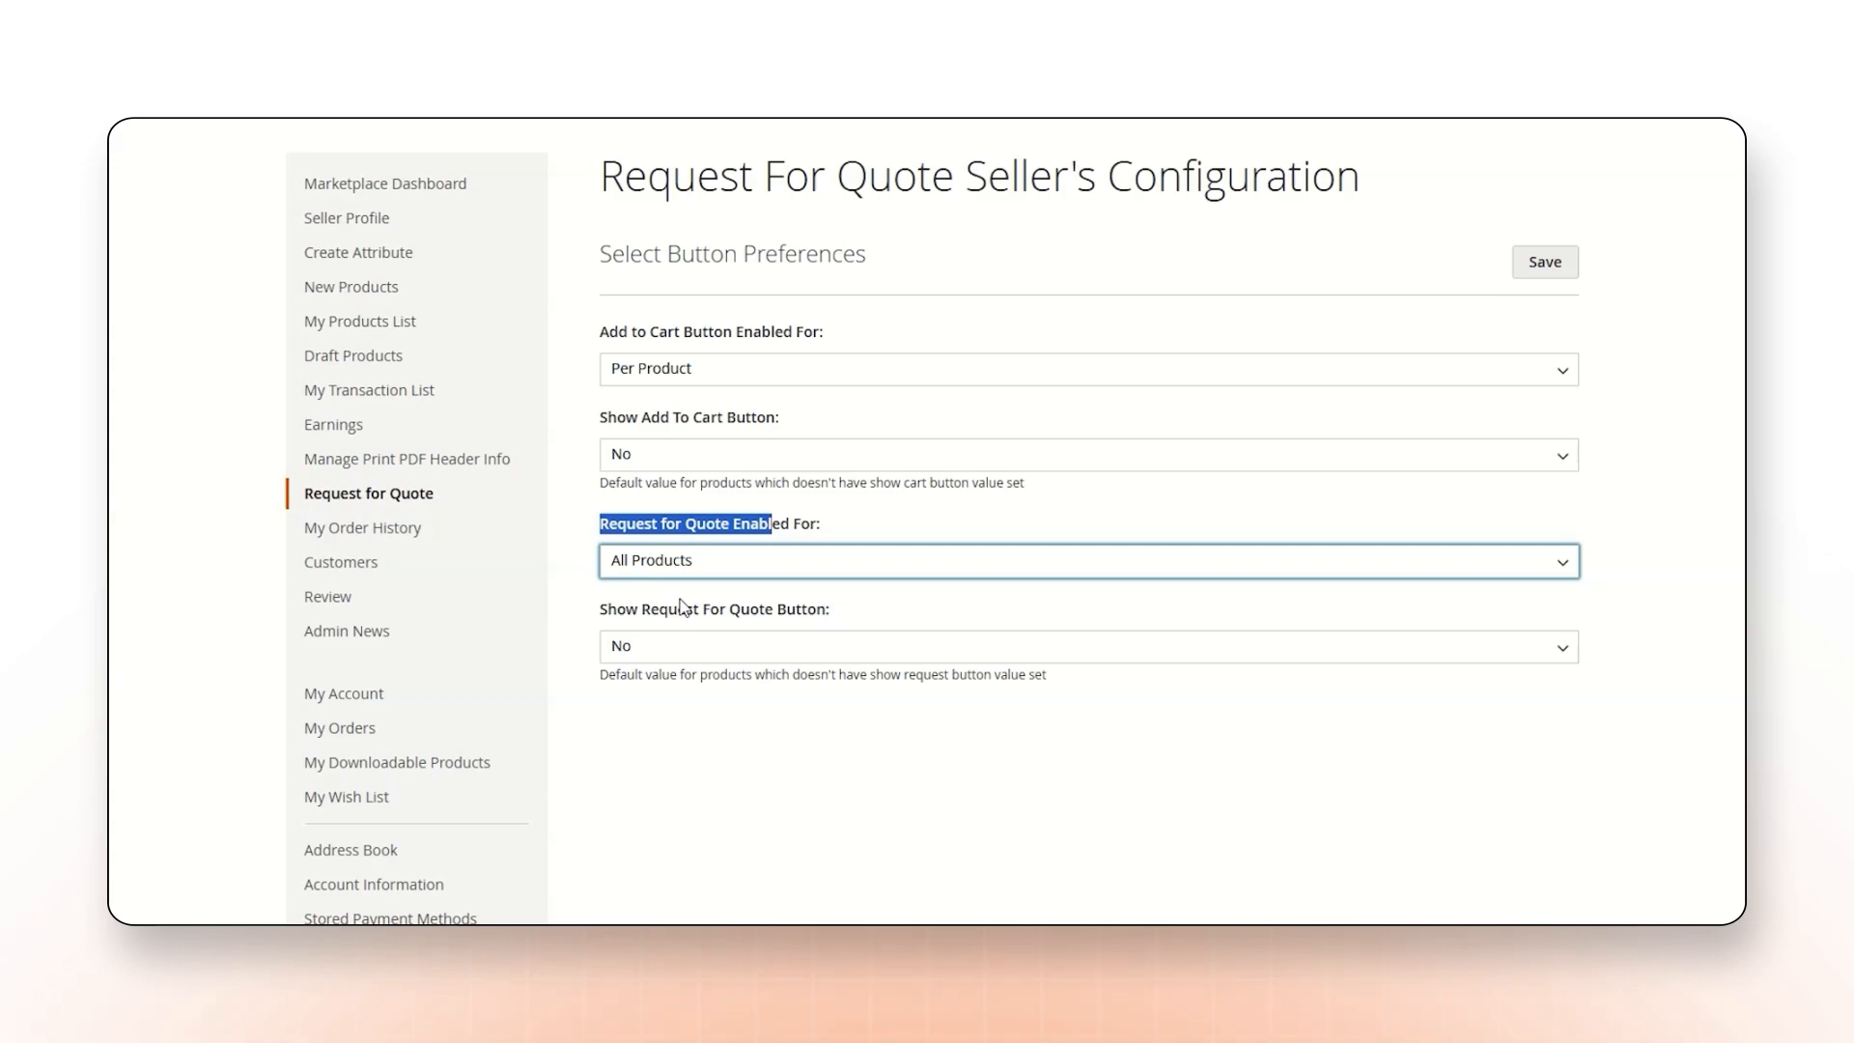
{"action": "left_click", "coordinate": [680, 566]}
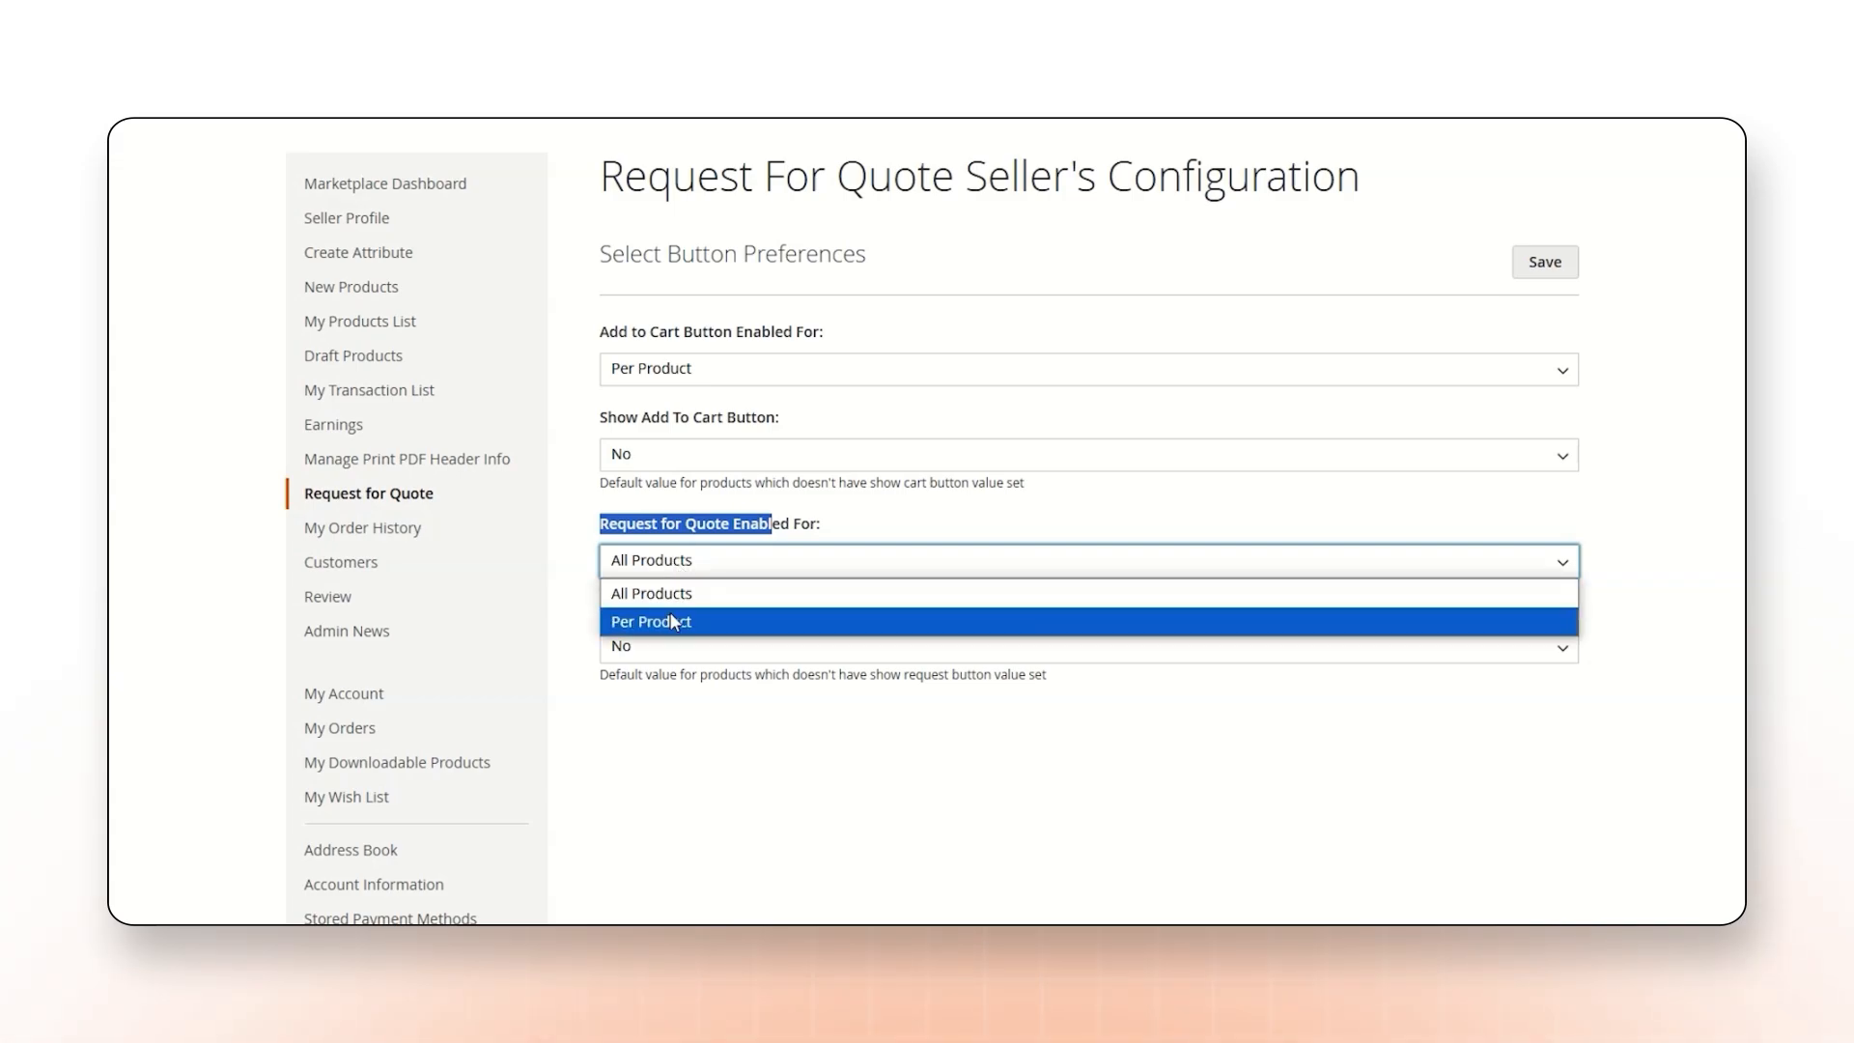
{"action": "left_click", "coordinate": [670, 618]}
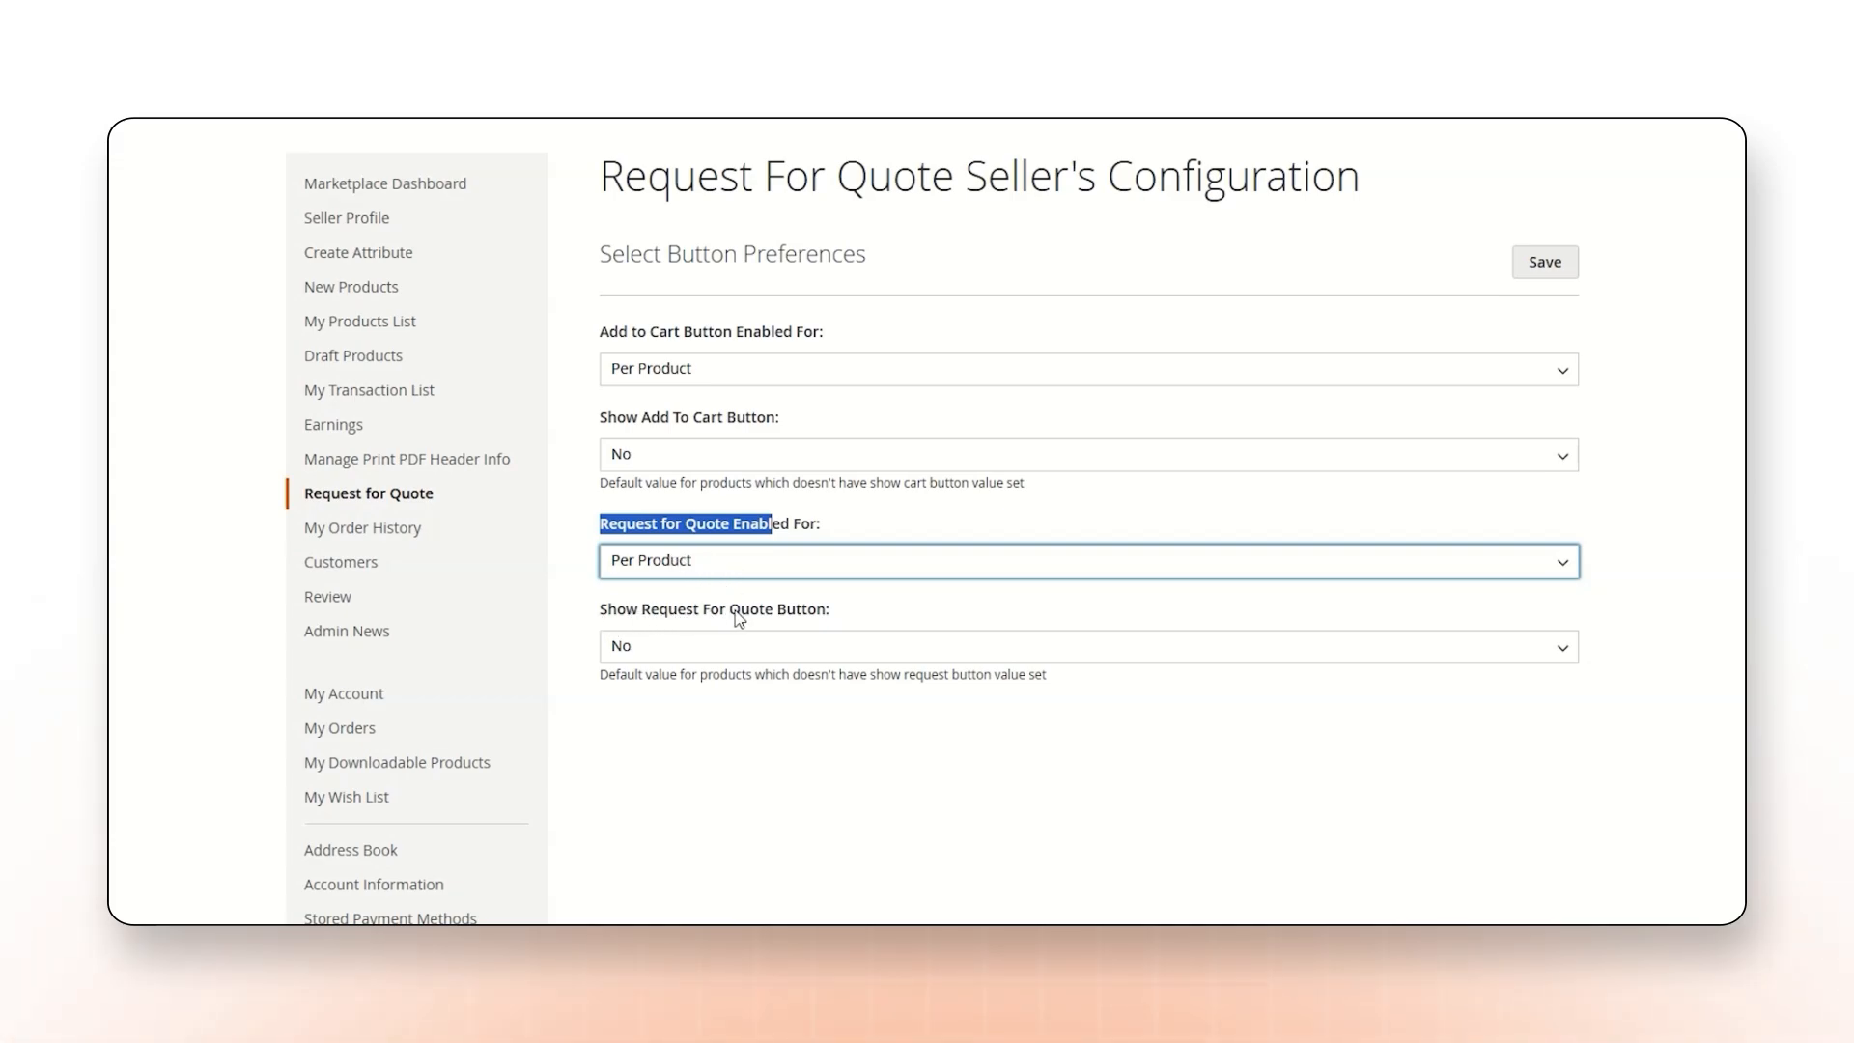
Set Show Request For Quote Button to No and save the seller's configuration.
{"action": "left_click", "coordinate": [693, 649]}
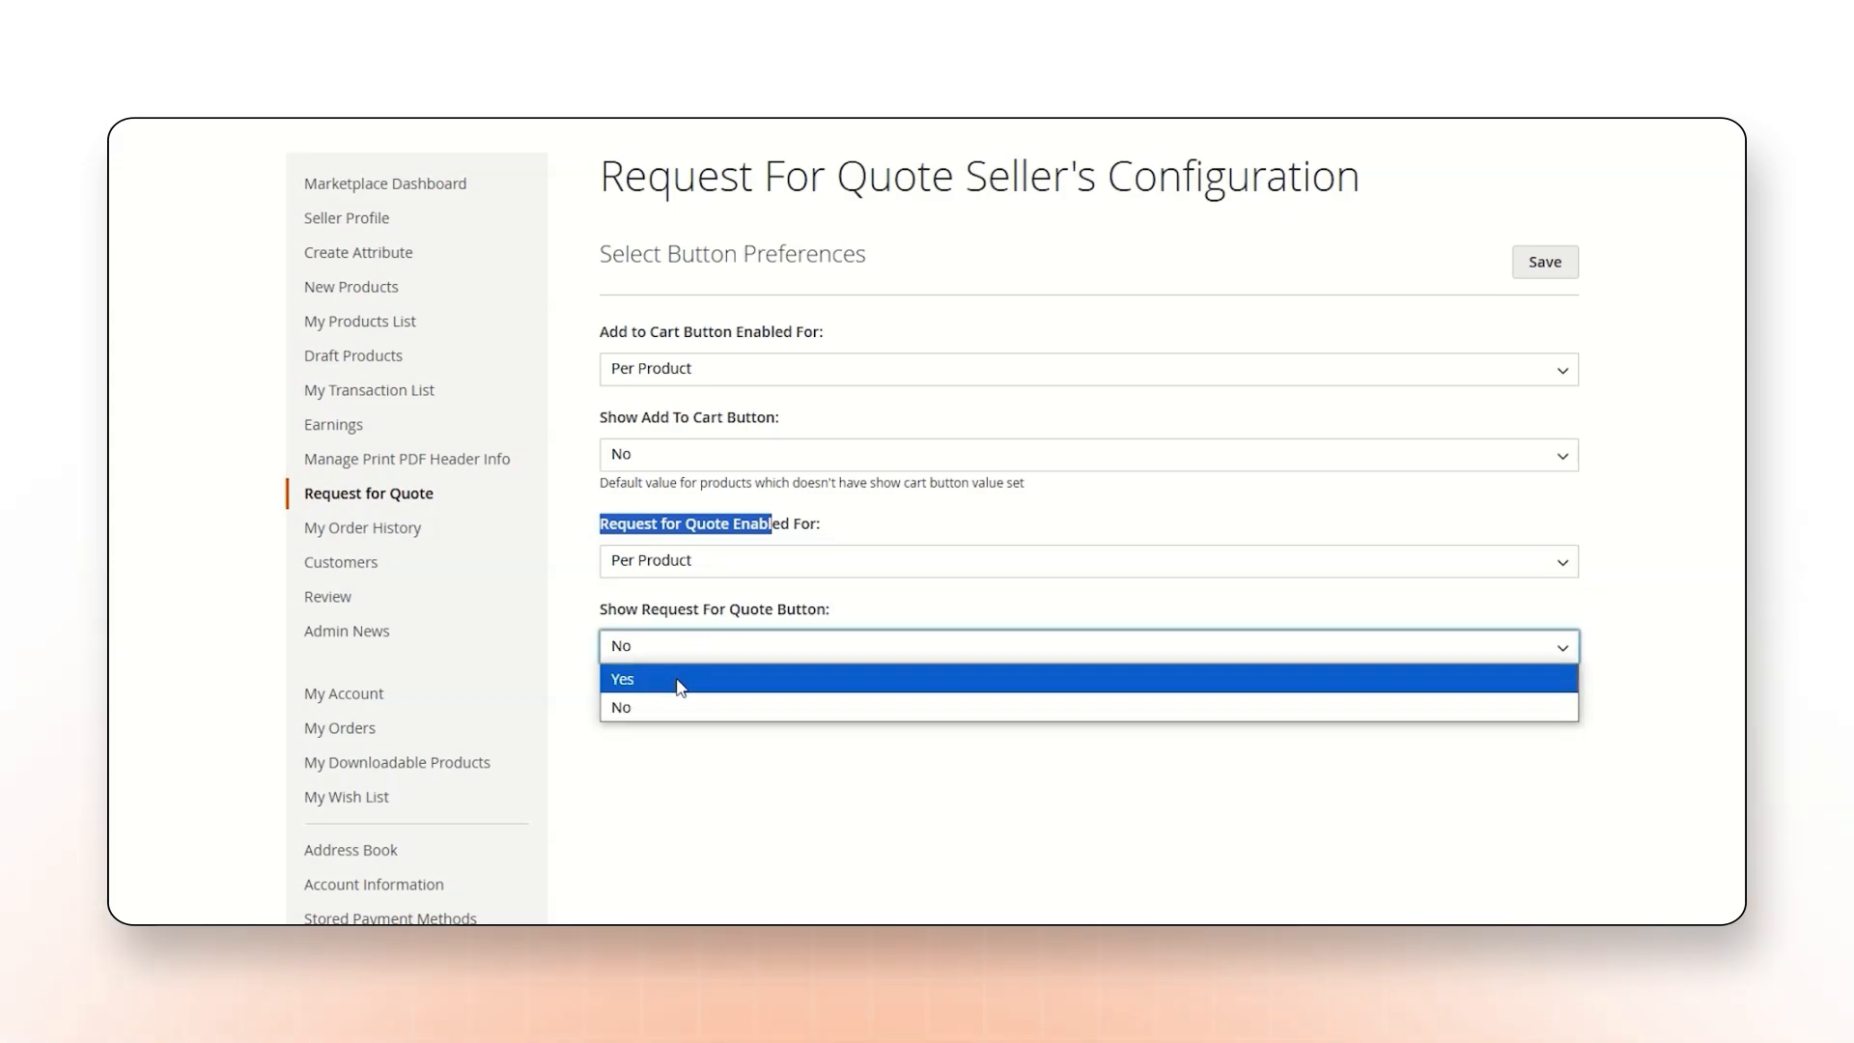
{"action": "left_click", "coordinate": [680, 681]}
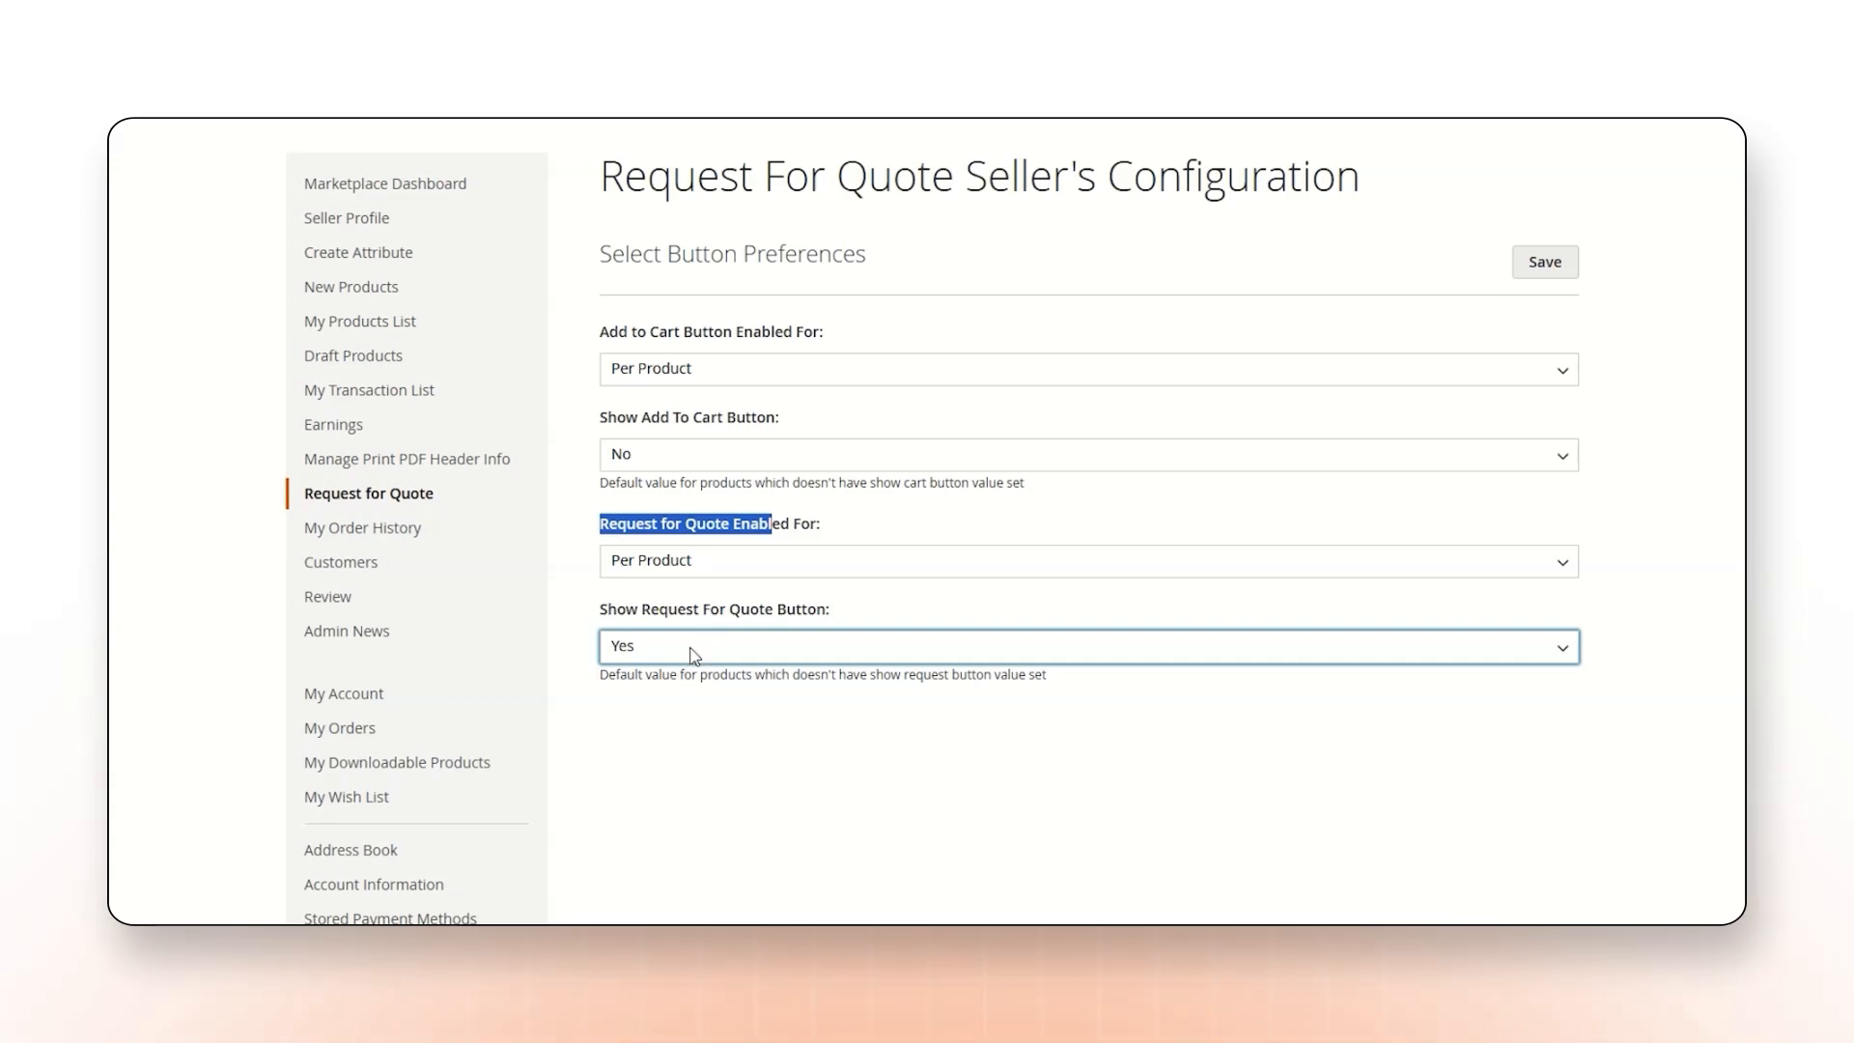
{"action": "left_click", "coordinate": [693, 655]}
{"action": "left_click", "coordinate": [683, 712]}
{"action": "scroll", "coordinate": [651, 709], "scroll_direction": "up", "scroll_amount": 3}
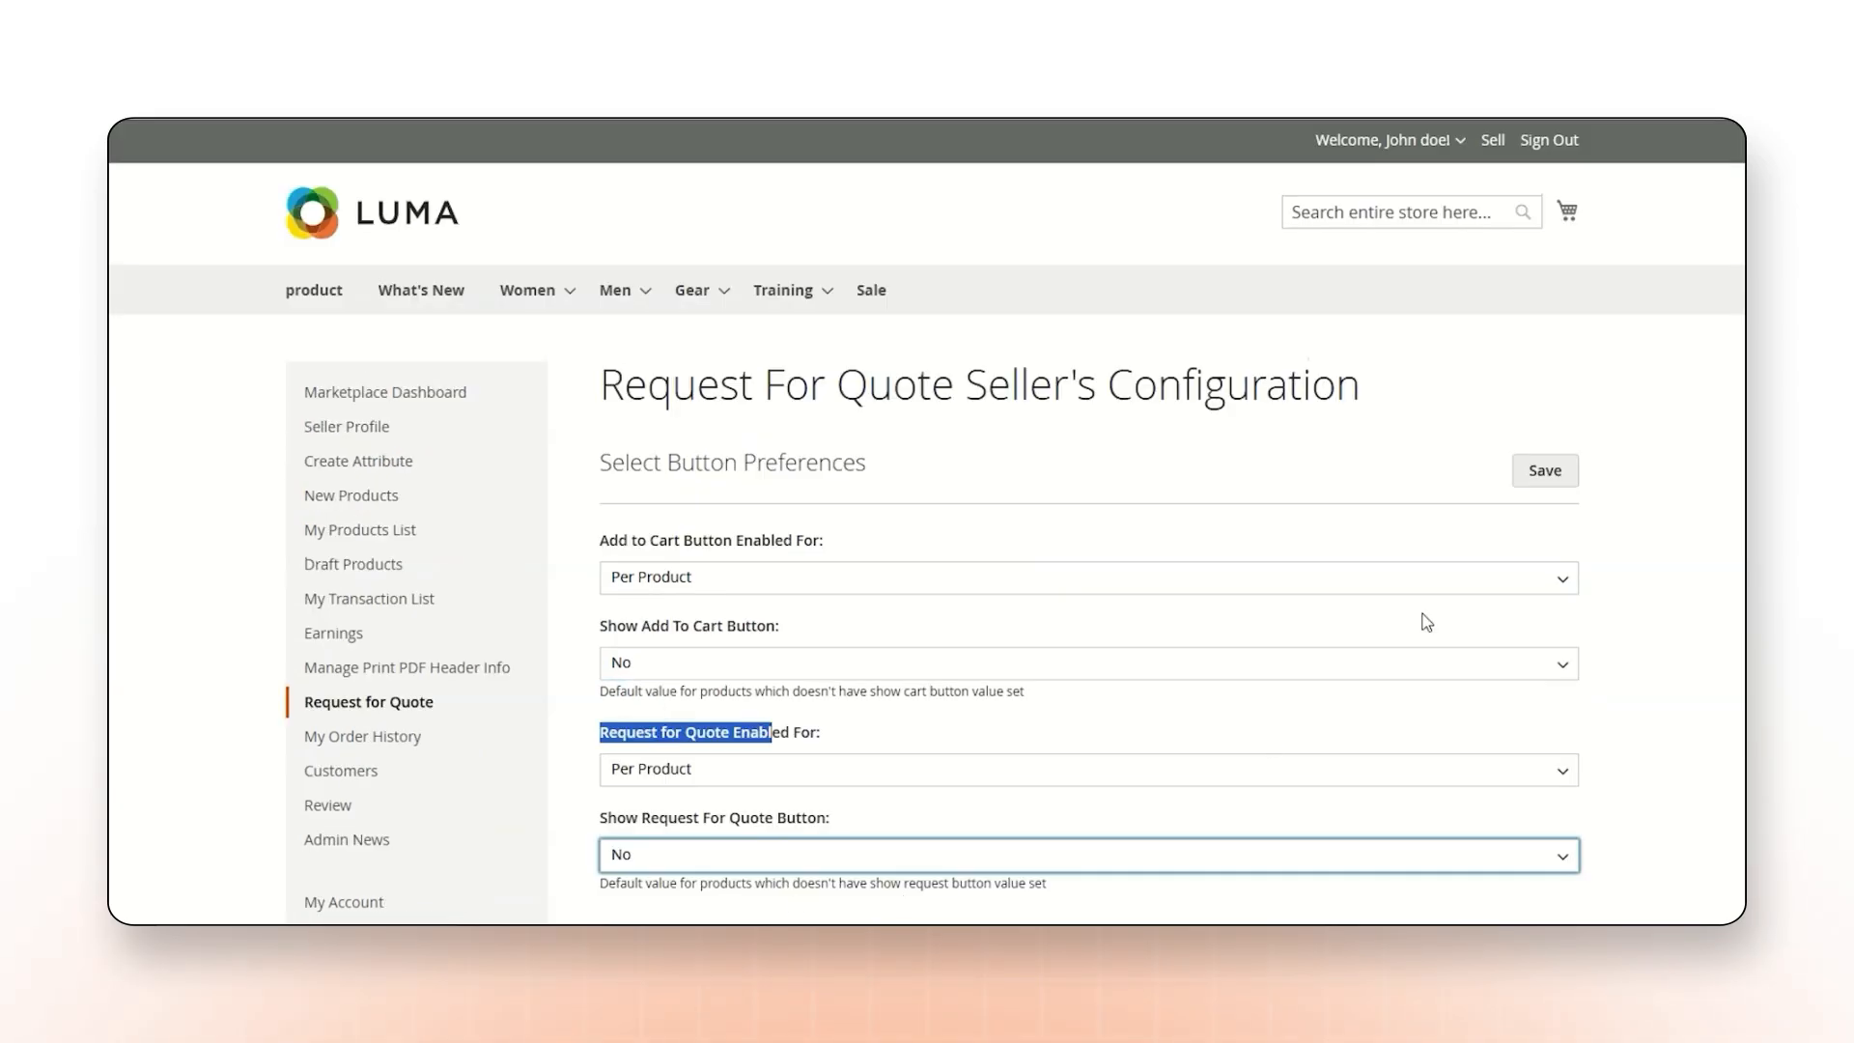
{"action": "left_click", "coordinate": [1533, 471]}
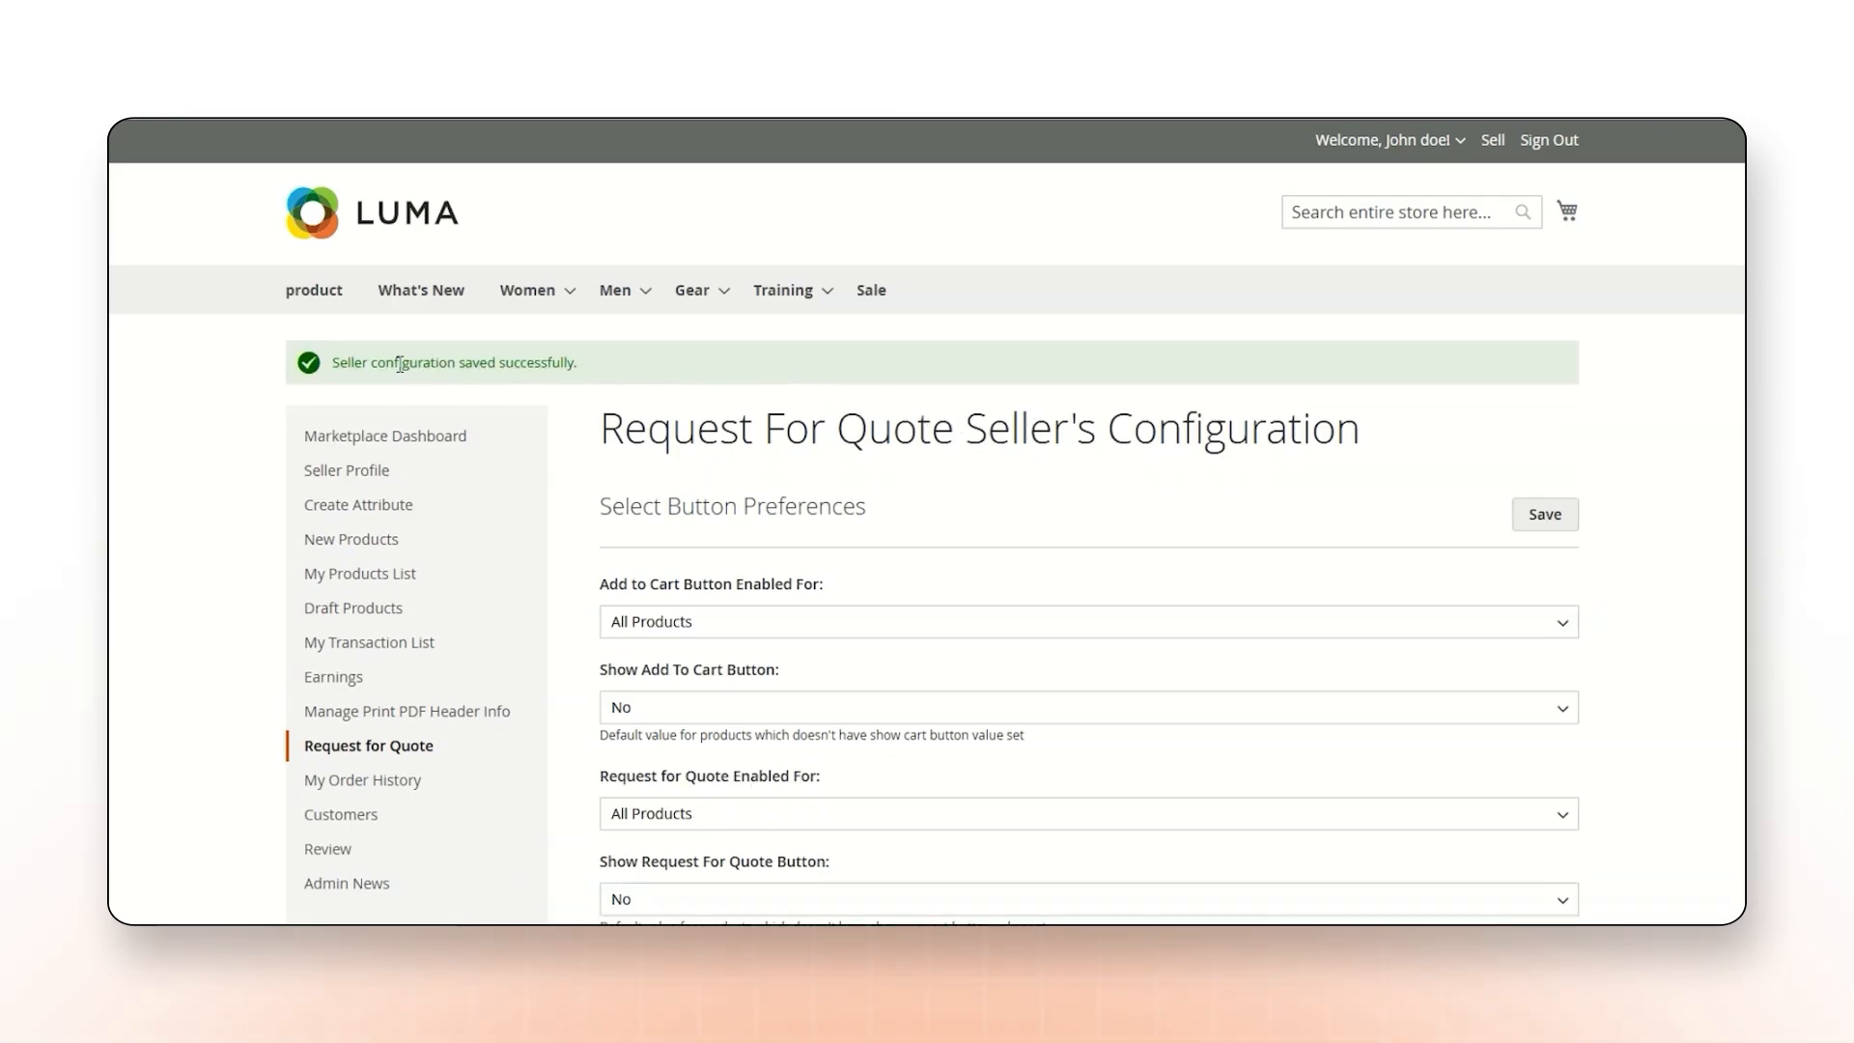
{"action": "left_click_drag", "start_coordinate": [400, 365], "coordinate": [586, 369]}
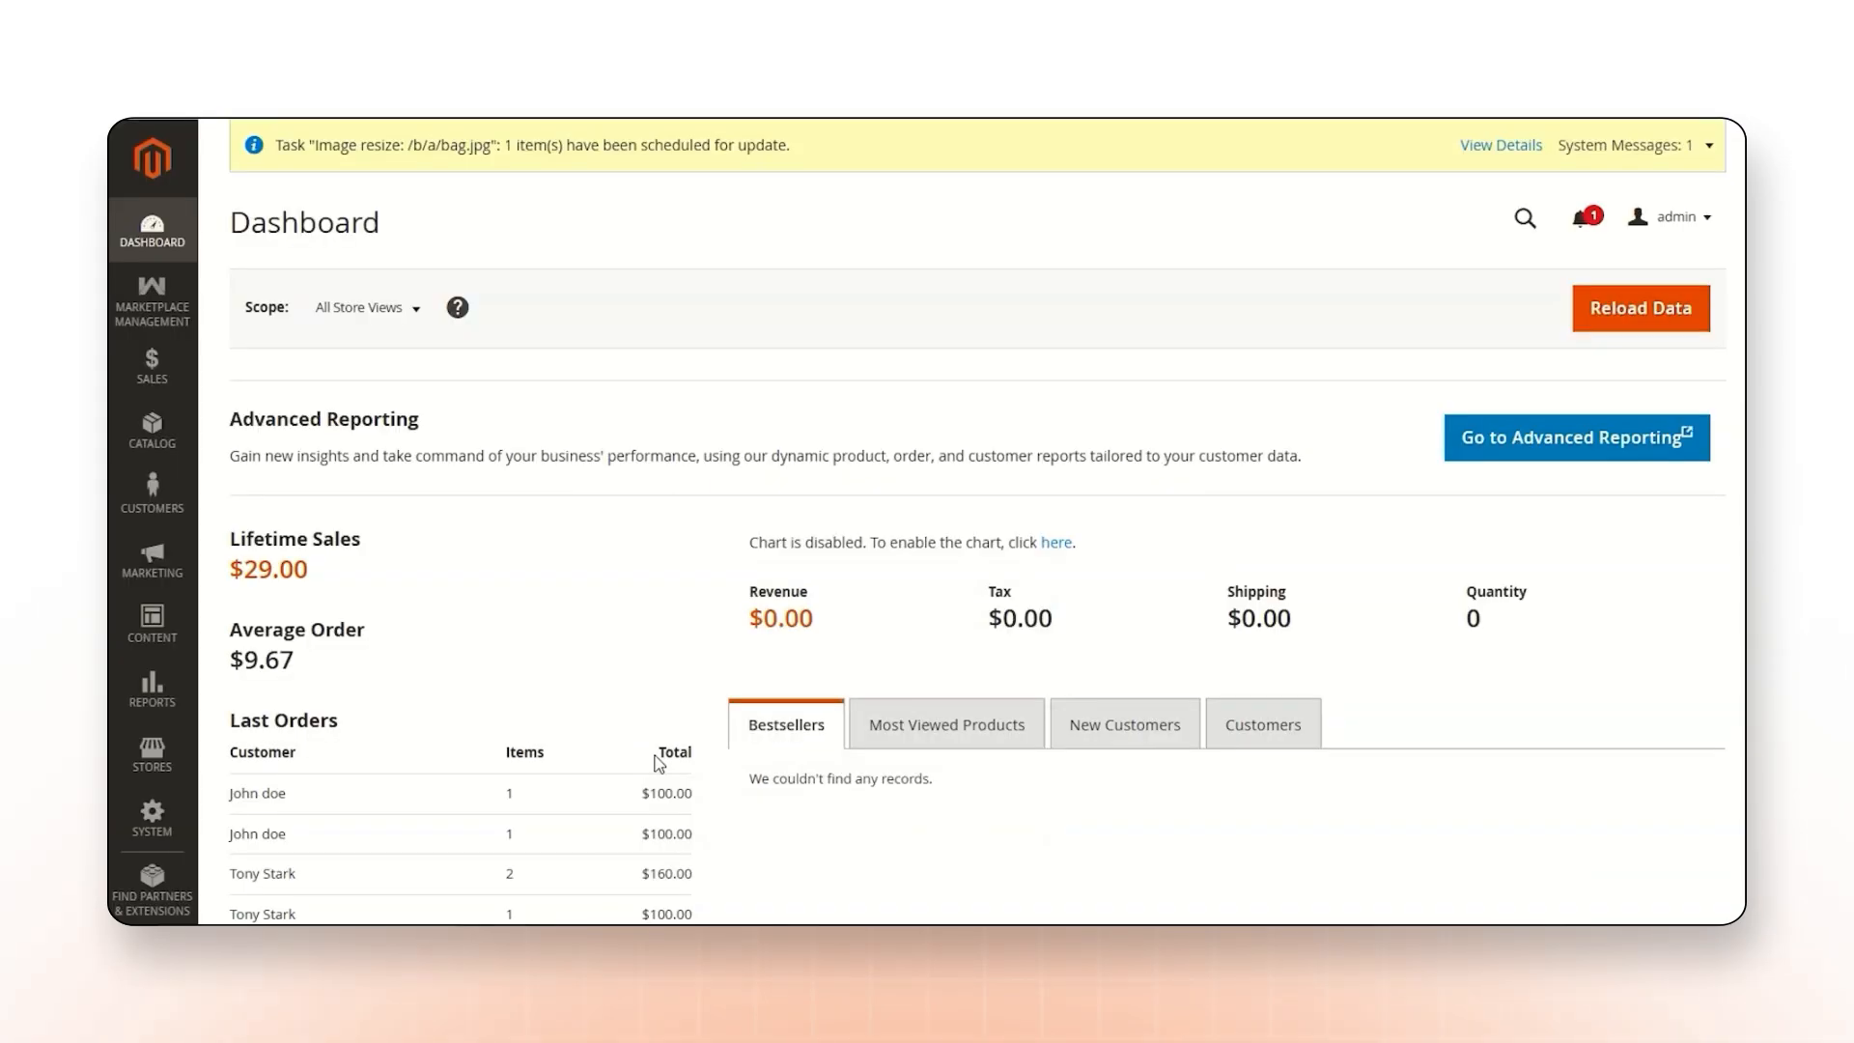
In the admin's requested quotes list, send the pending Joust Duffle Bag quote request to all sellers.
{"action": "left_click", "coordinate": [157, 301]}
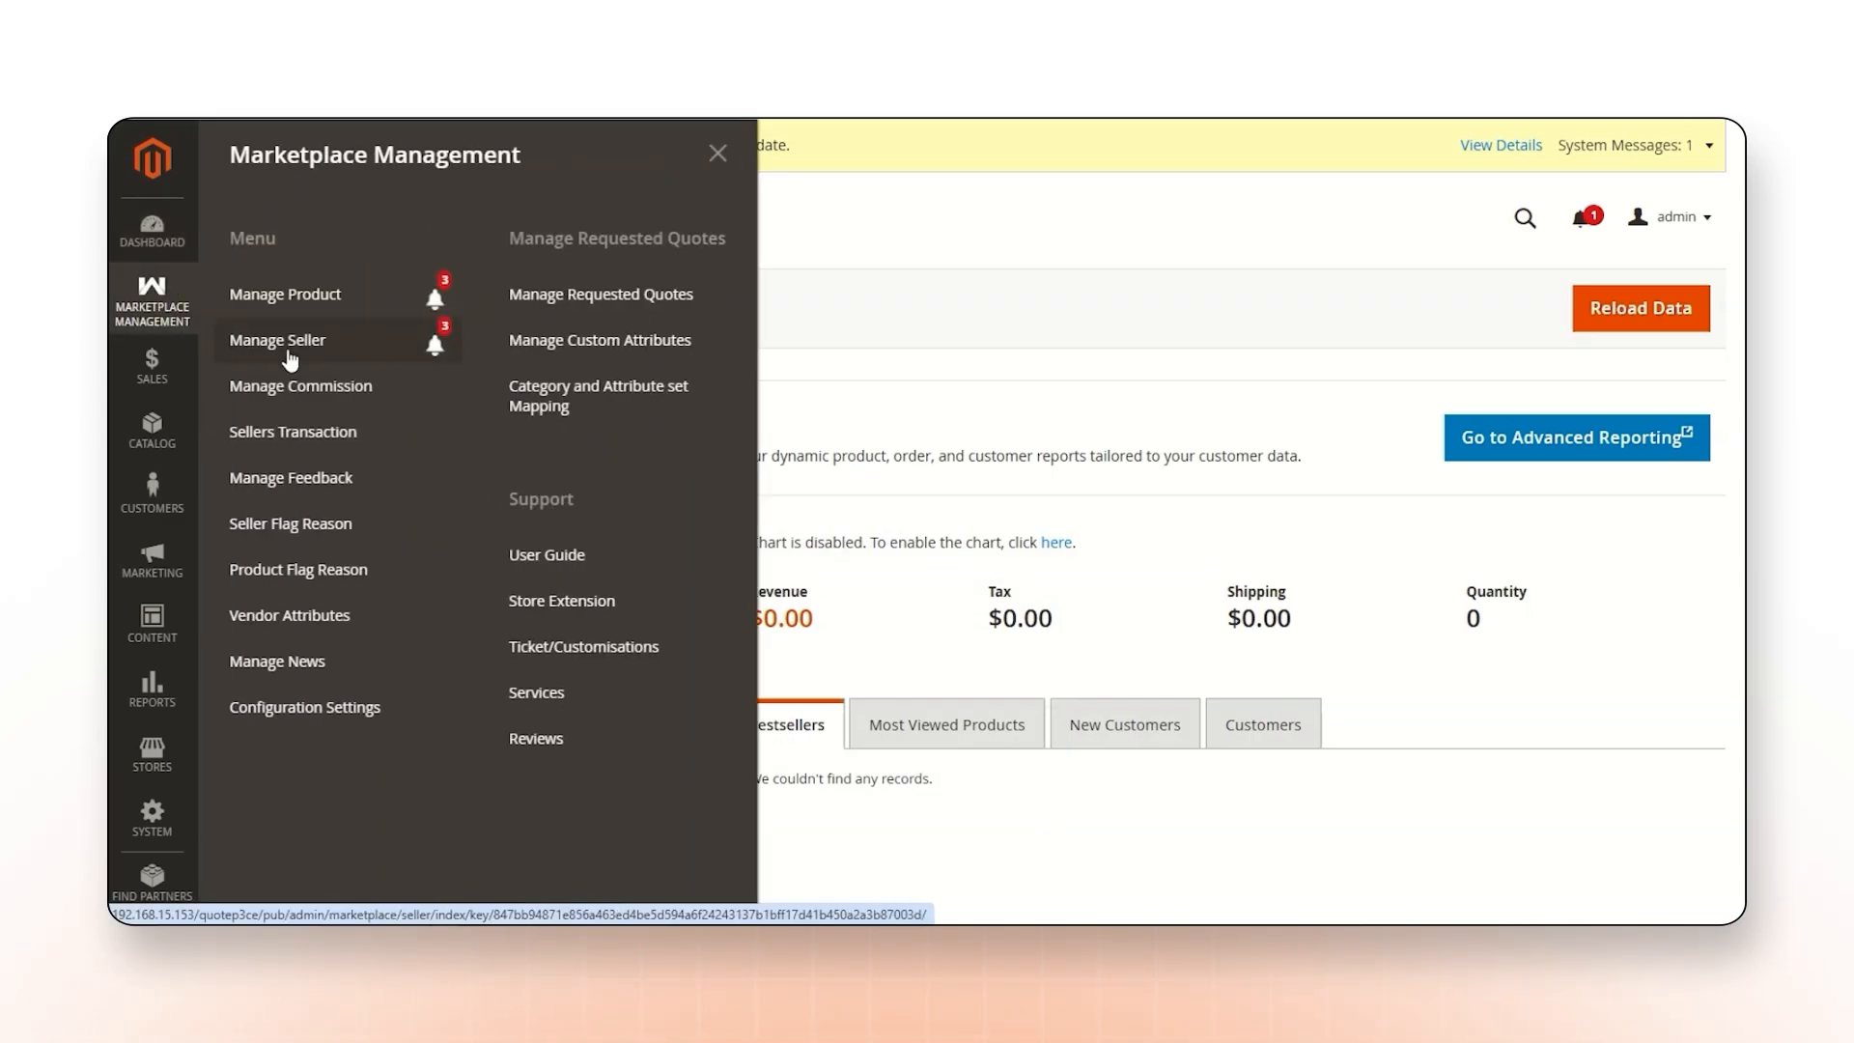
{"action": "left_click", "coordinate": [618, 293]}
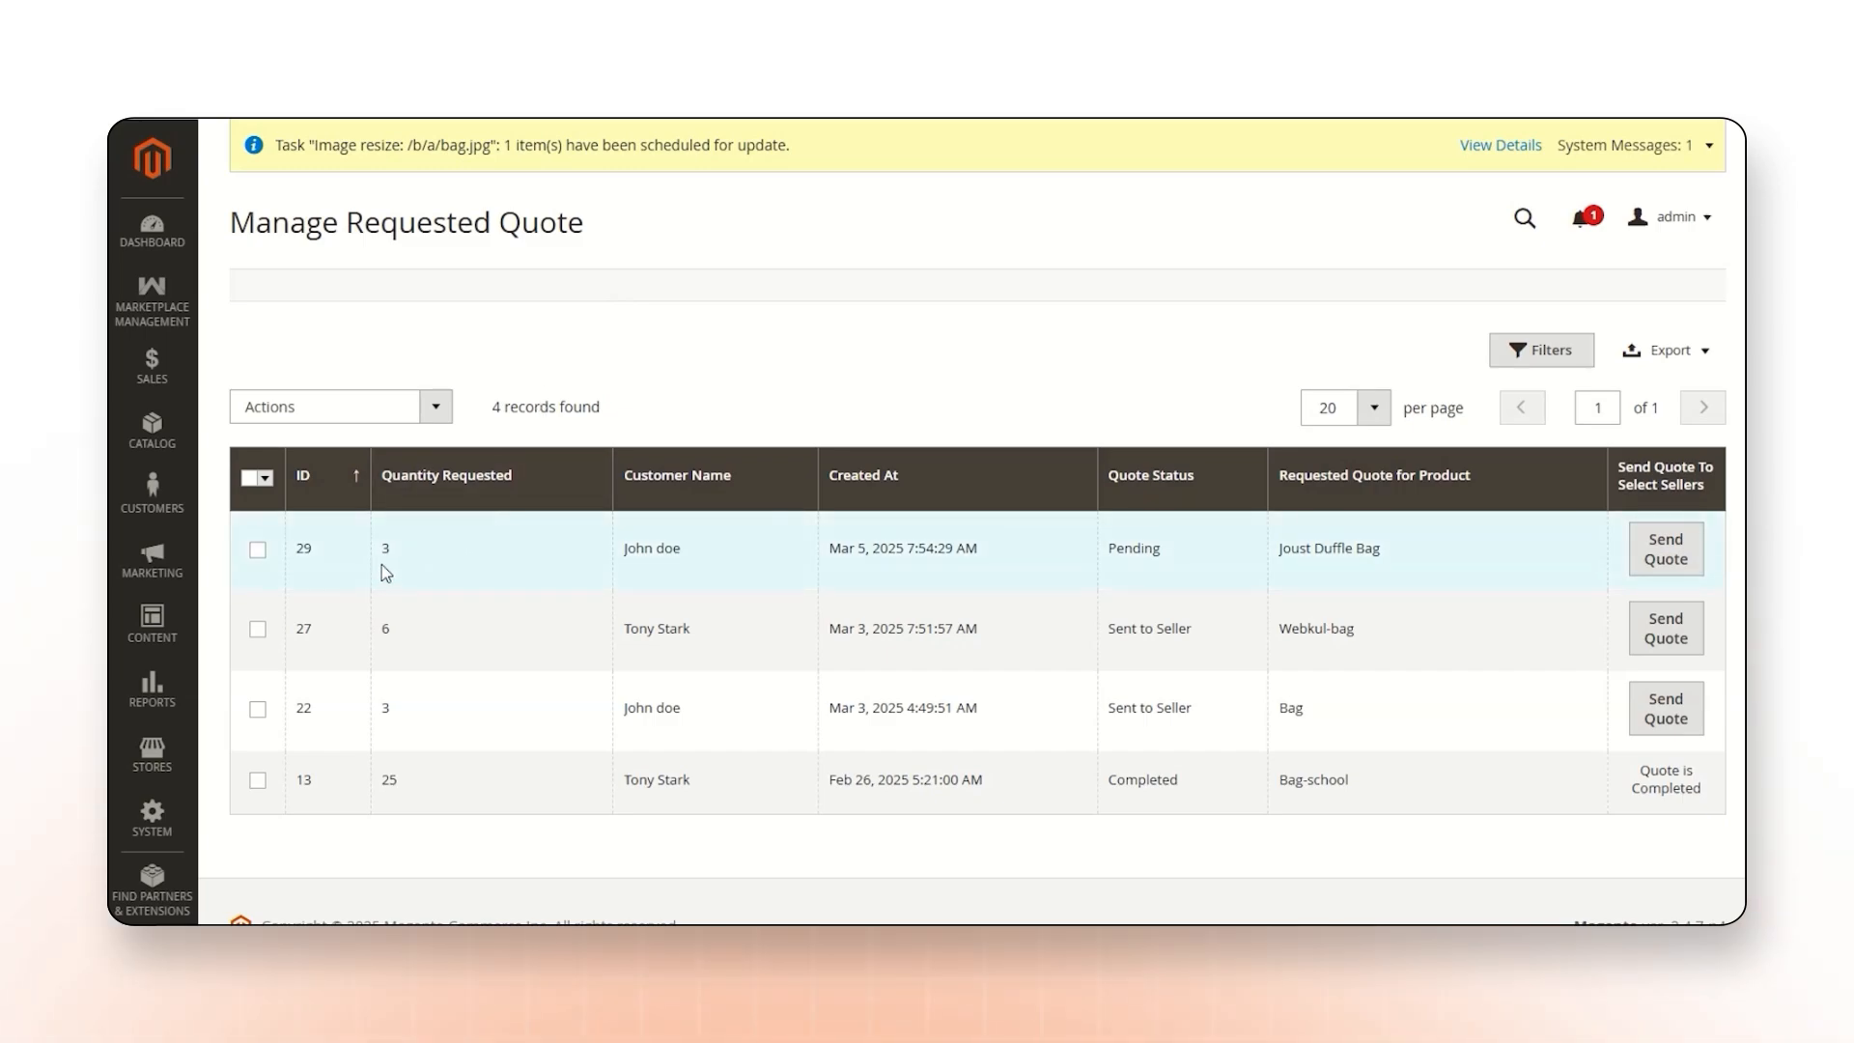
{"action": "left_click", "coordinate": [256, 552]}
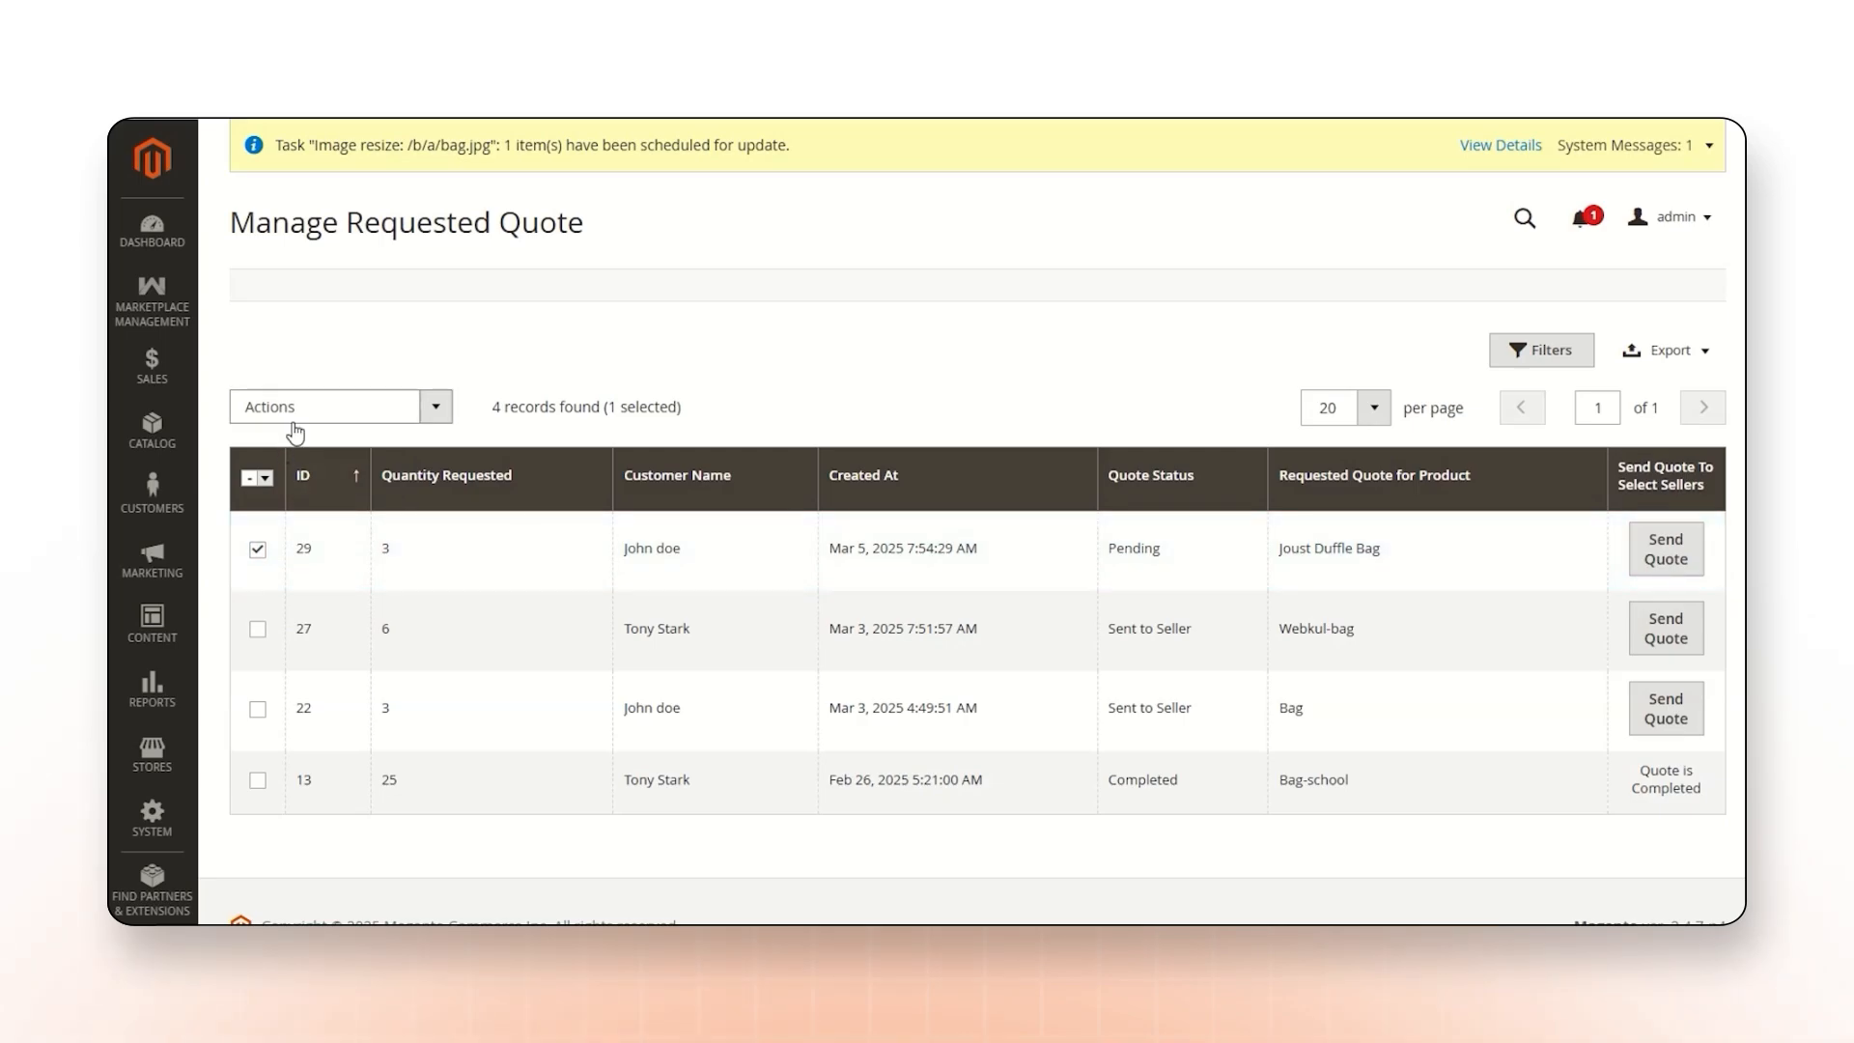
{"action": "left_click", "coordinate": [305, 413]}
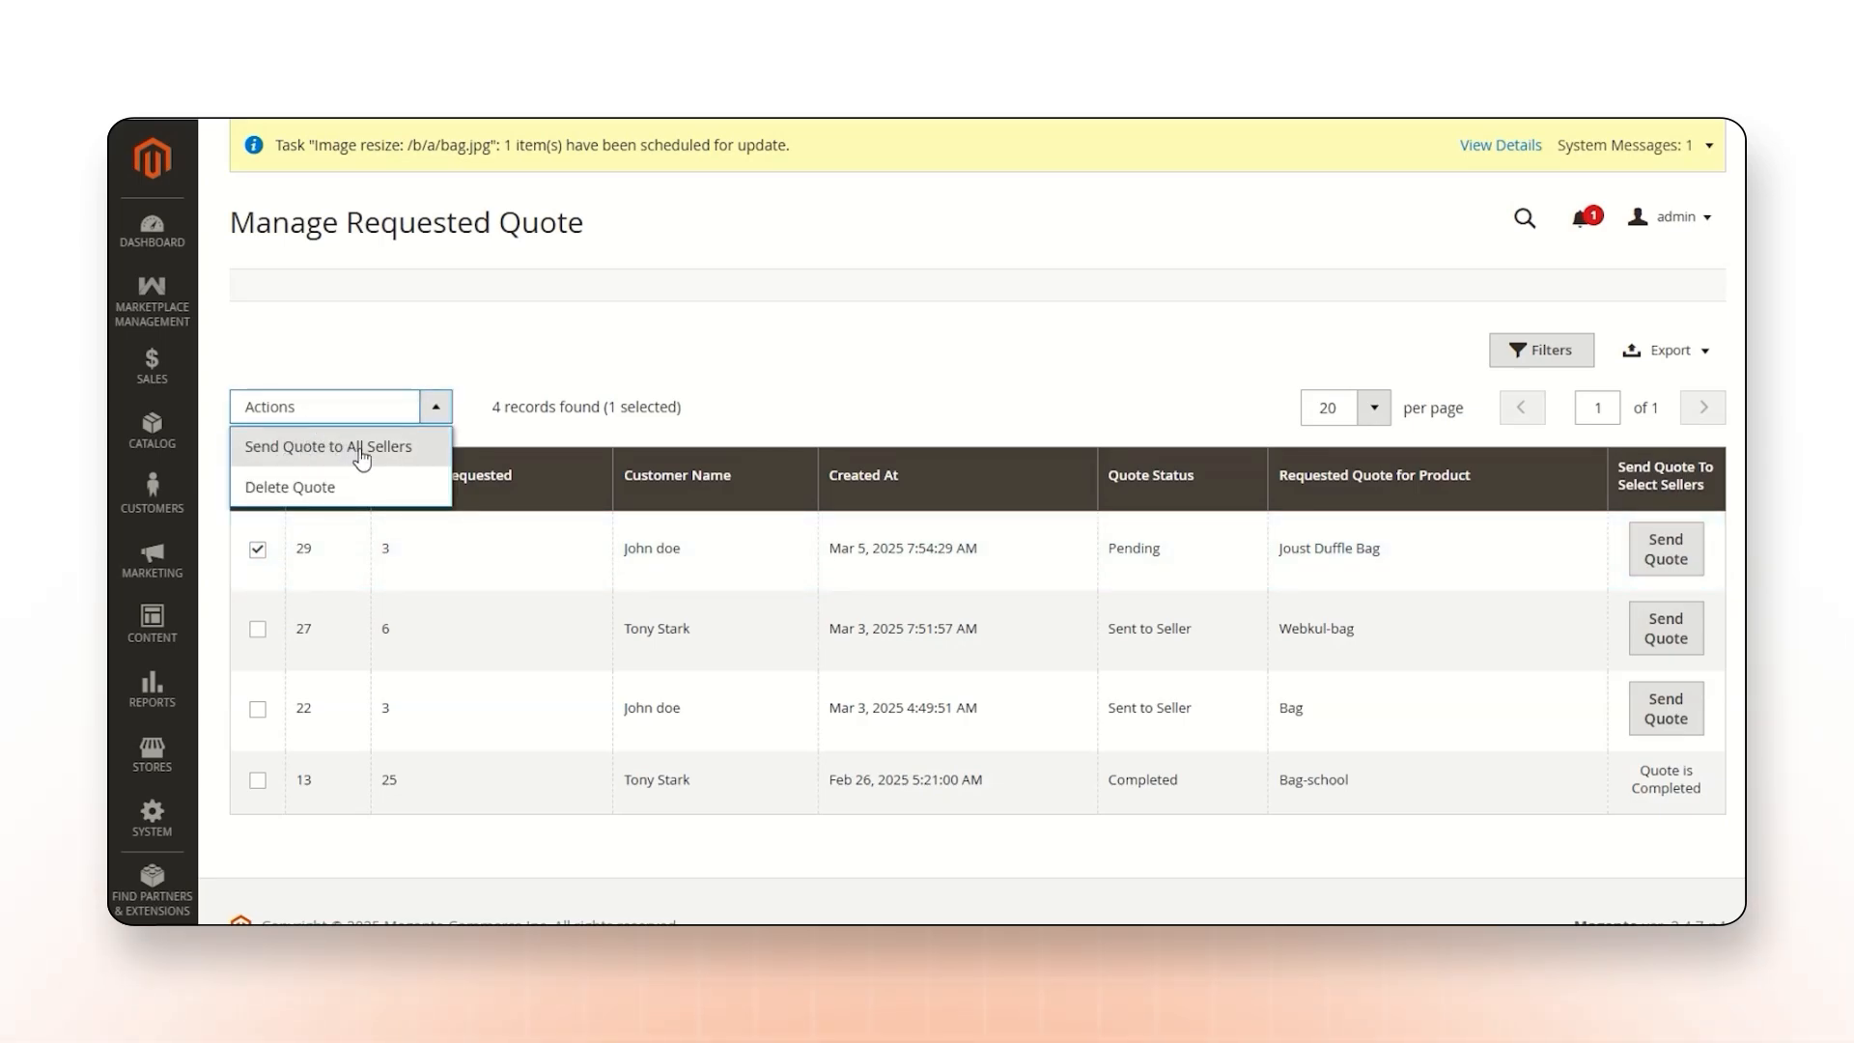
{"action": "left_click", "coordinate": [357, 450]}
{"action": "left_click", "coordinate": [1138, 319]}
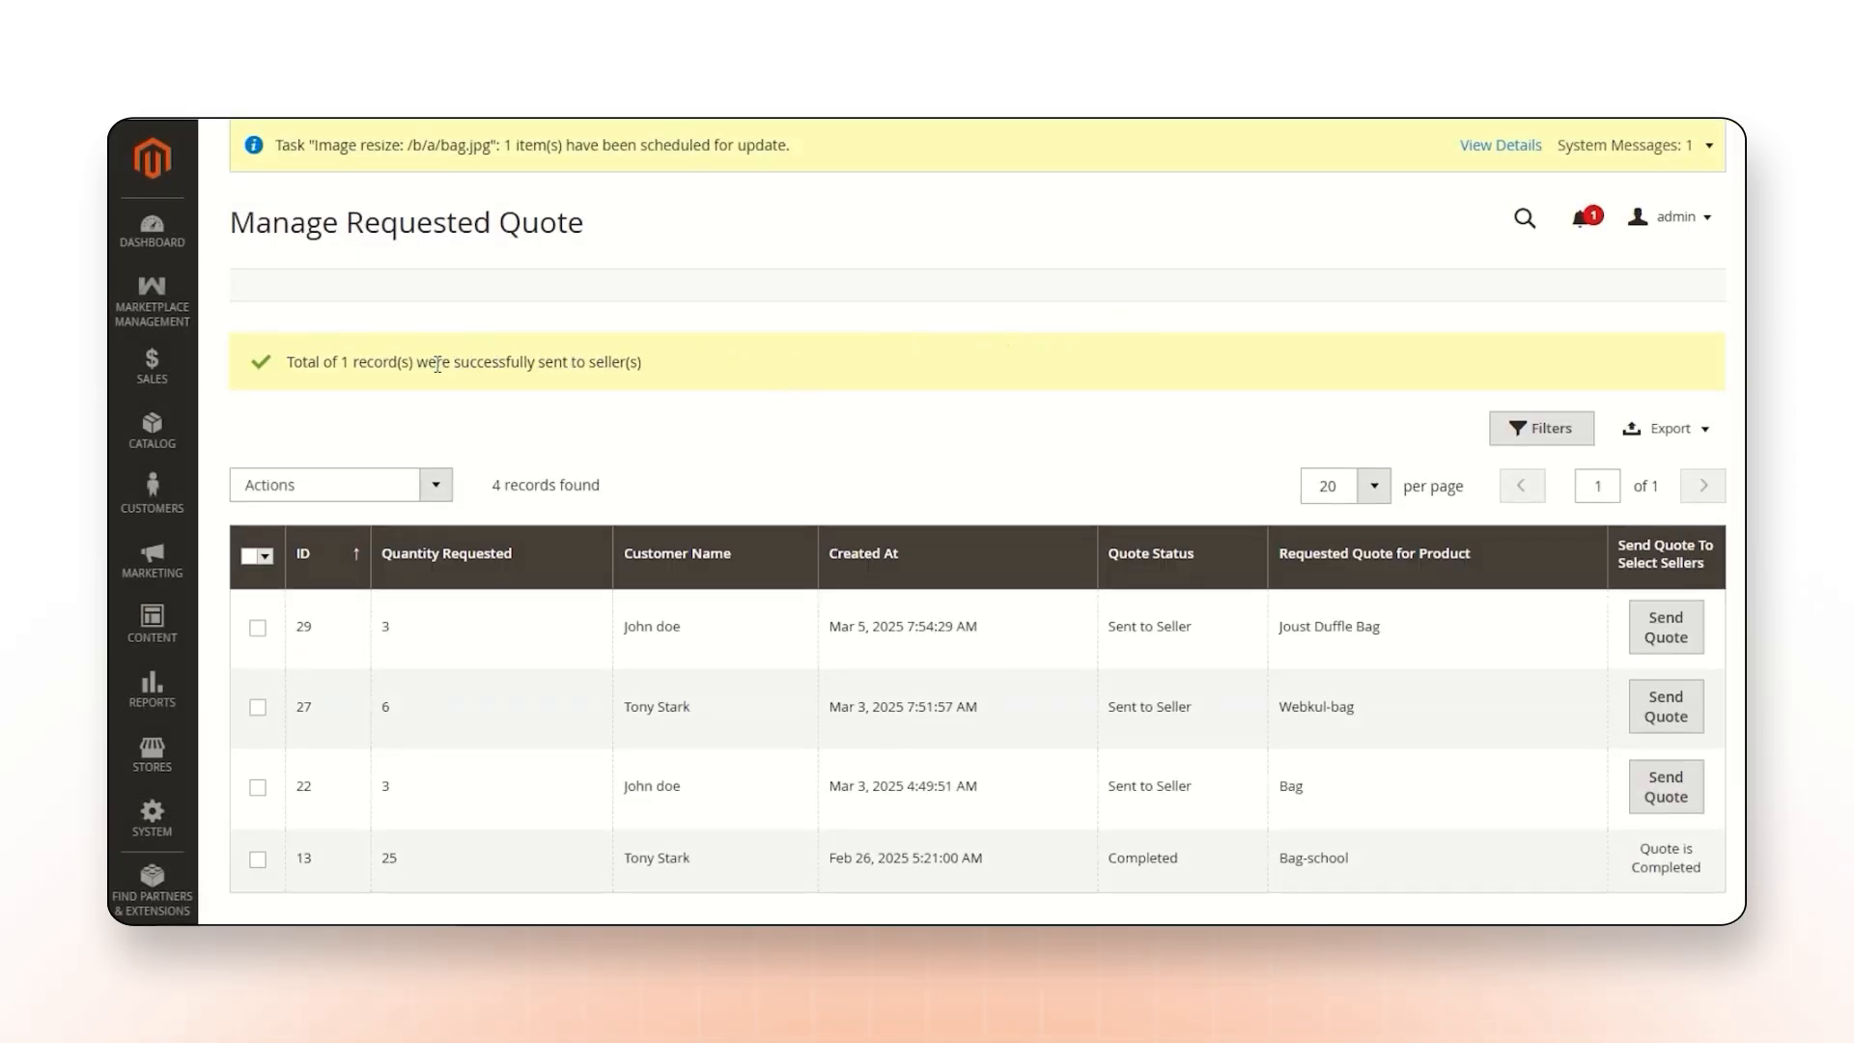
{"action": "left_click_drag", "start_coordinate": [455, 360], "coordinate": [640, 362]}
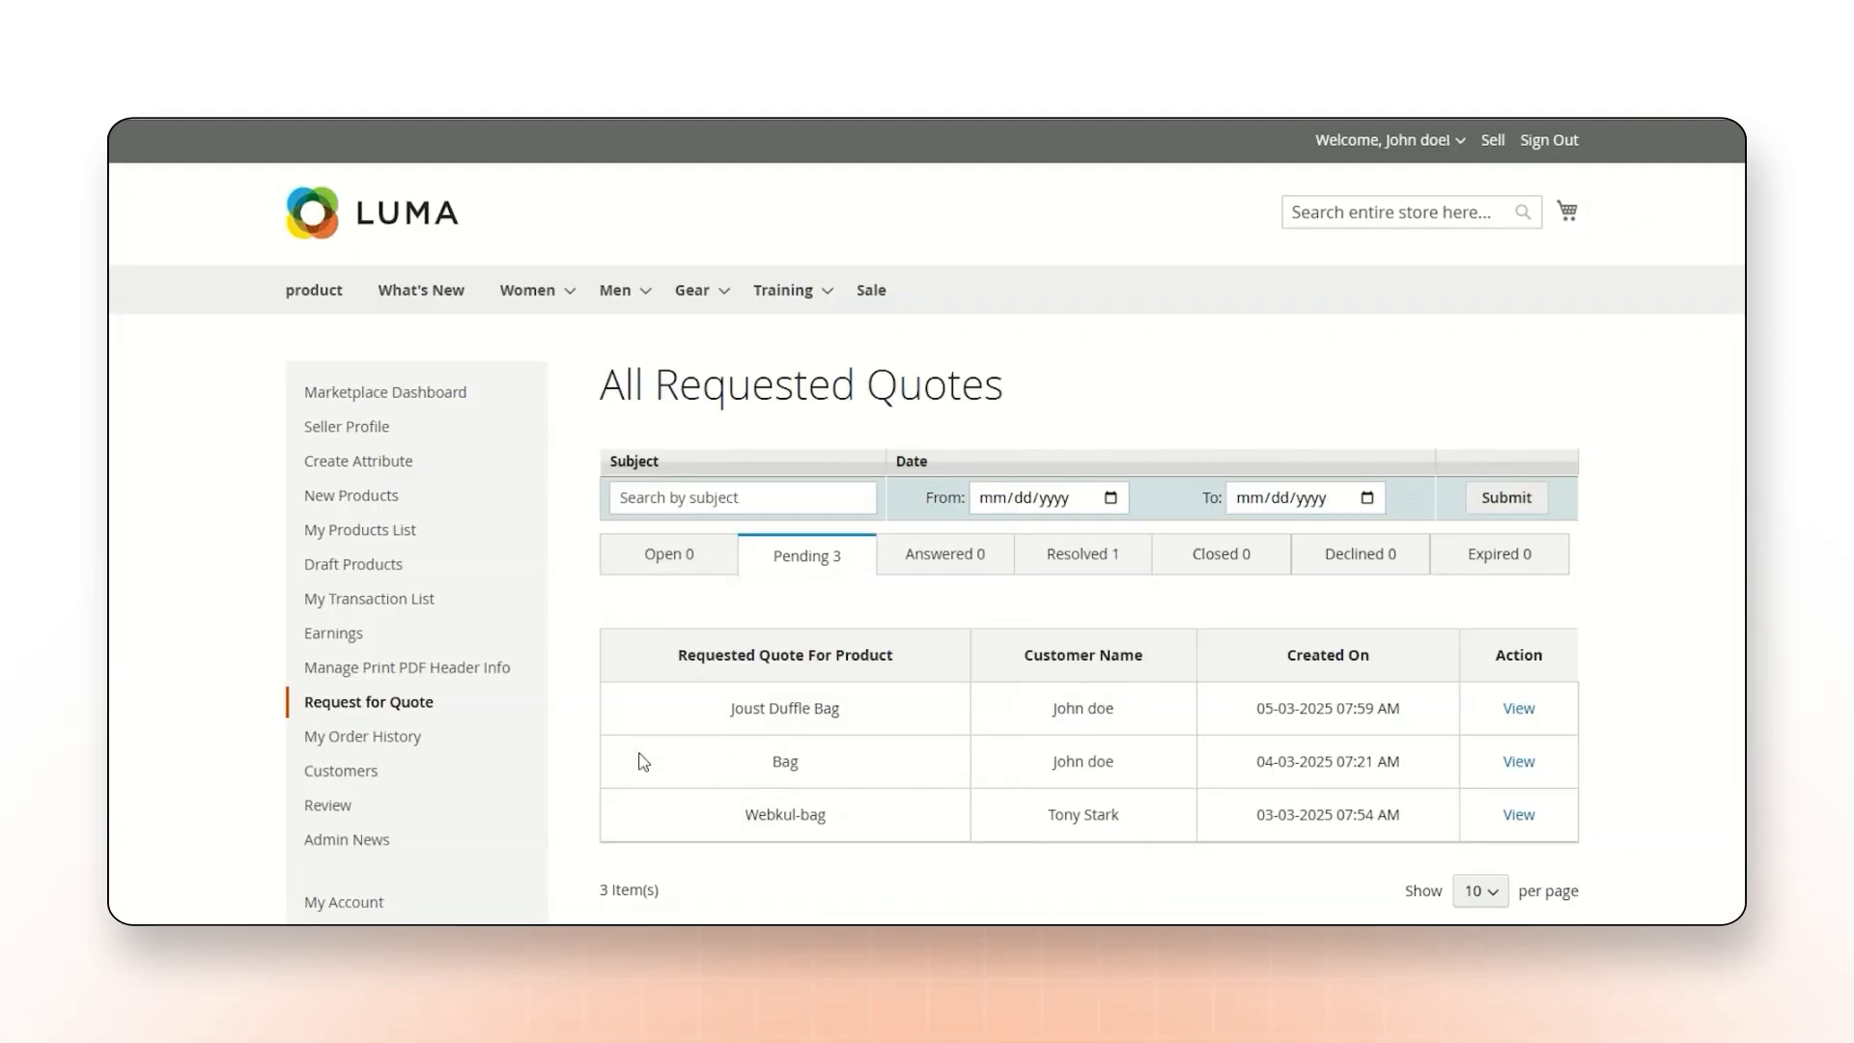
Open the pending Joust Duffle Bag request from the seller's requested quotes, down to its response form.
{"action": "mouse_move", "coordinate": [375, 707]}
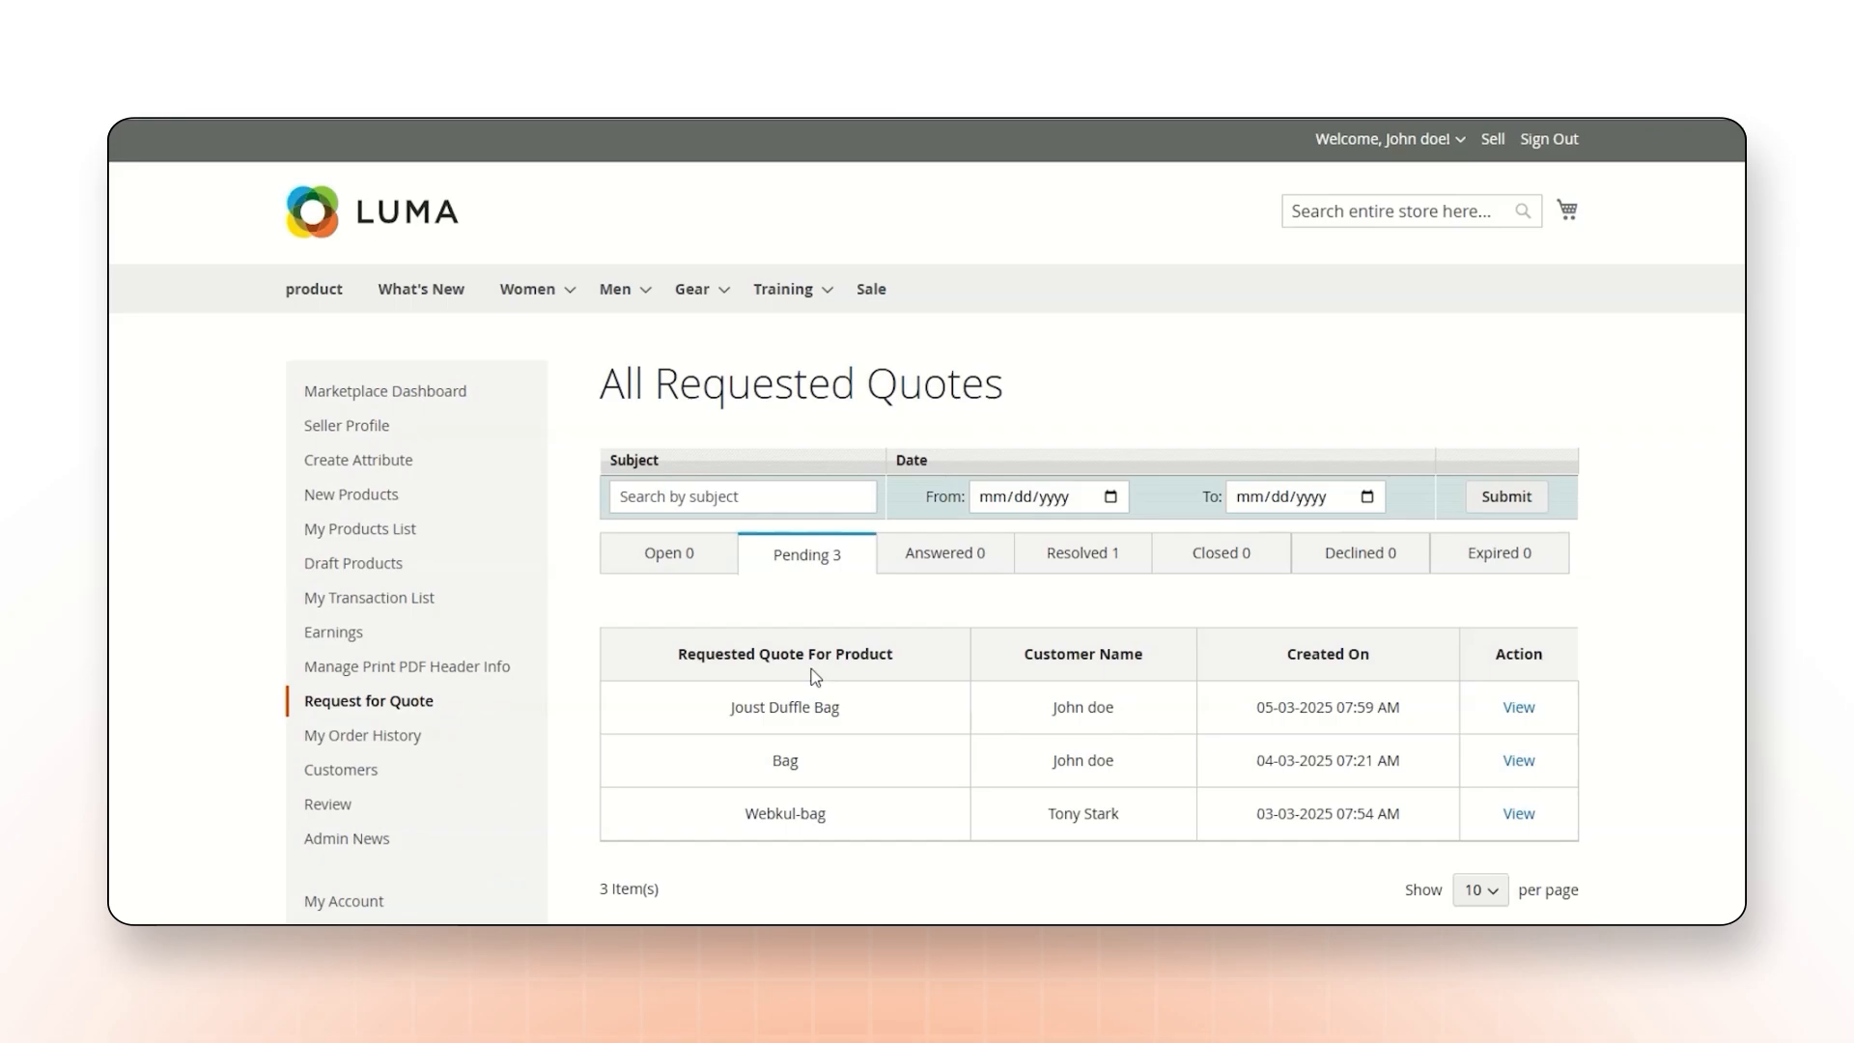
{"action": "scroll", "coordinate": [814, 676], "scroll_direction": "down", "scroll_amount": 1}
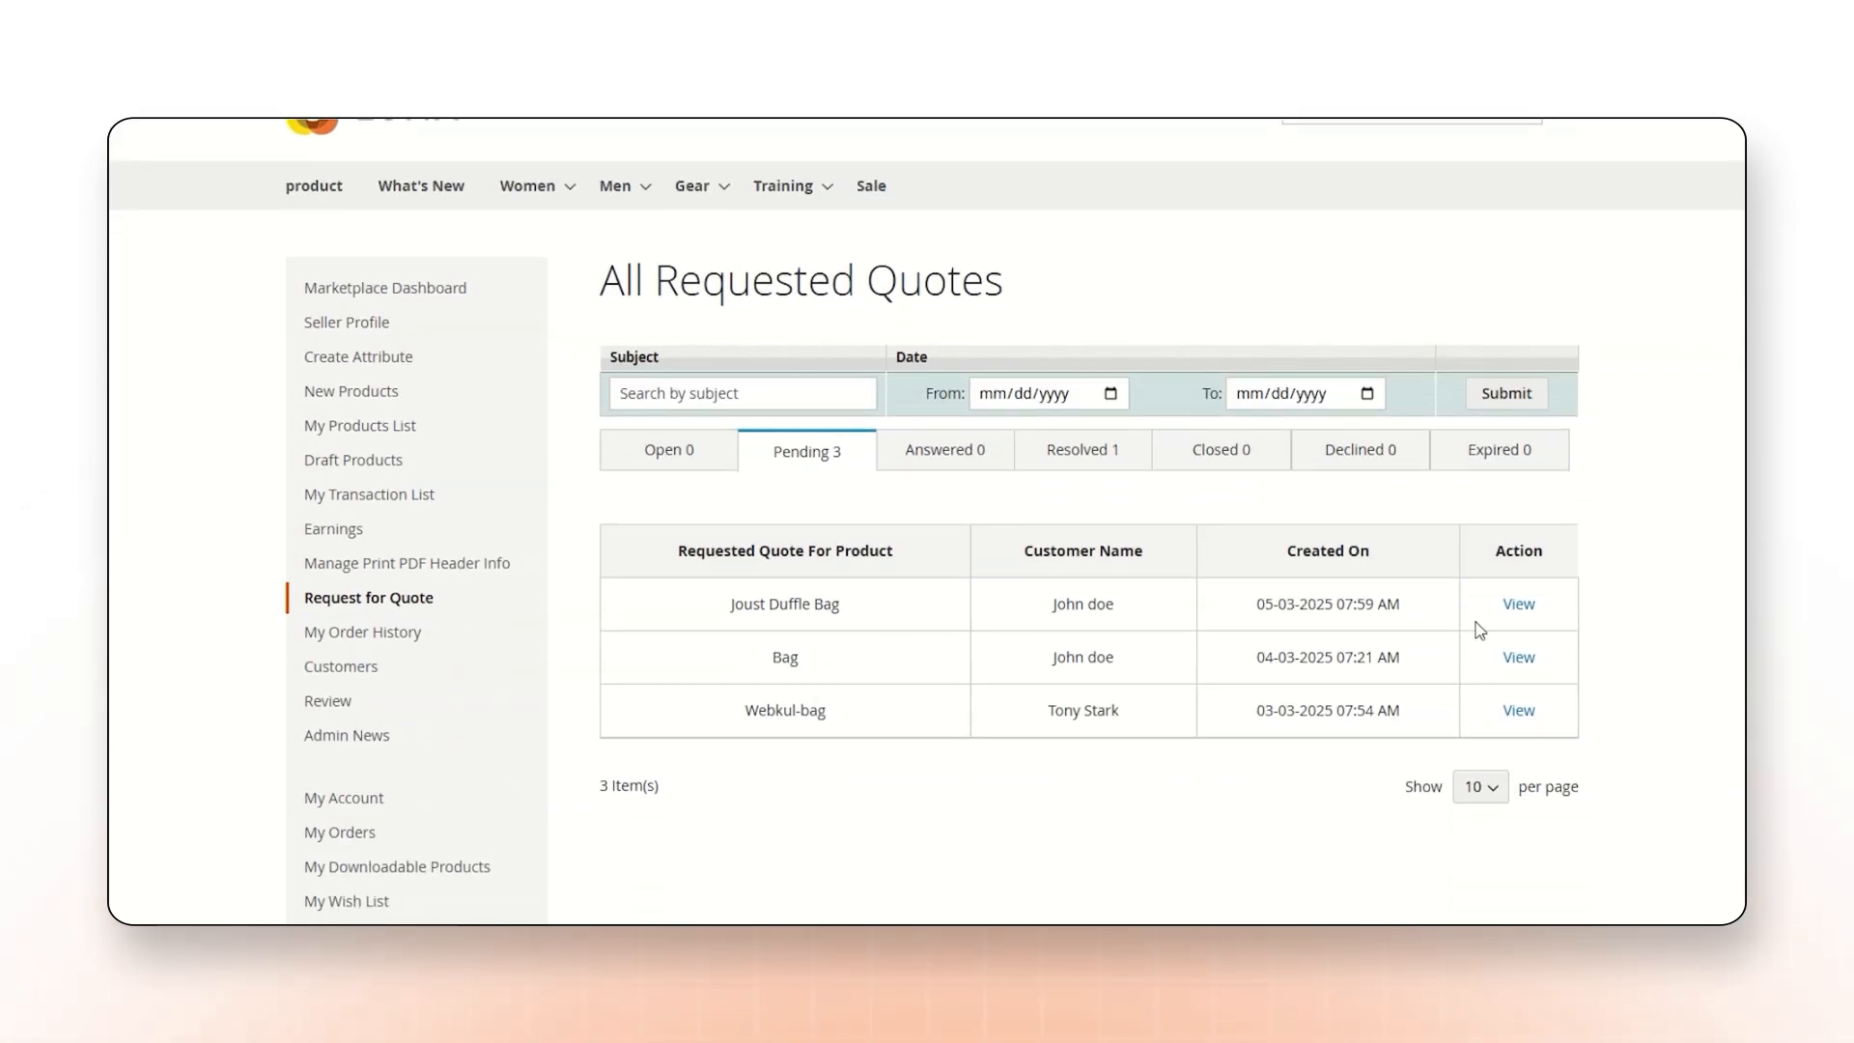
{"action": "left_click", "coordinate": [1518, 604]}
{"action": "scroll", "coordinate": [1487, 614], "scroll_direction": "down", "scroll_amount": 2}
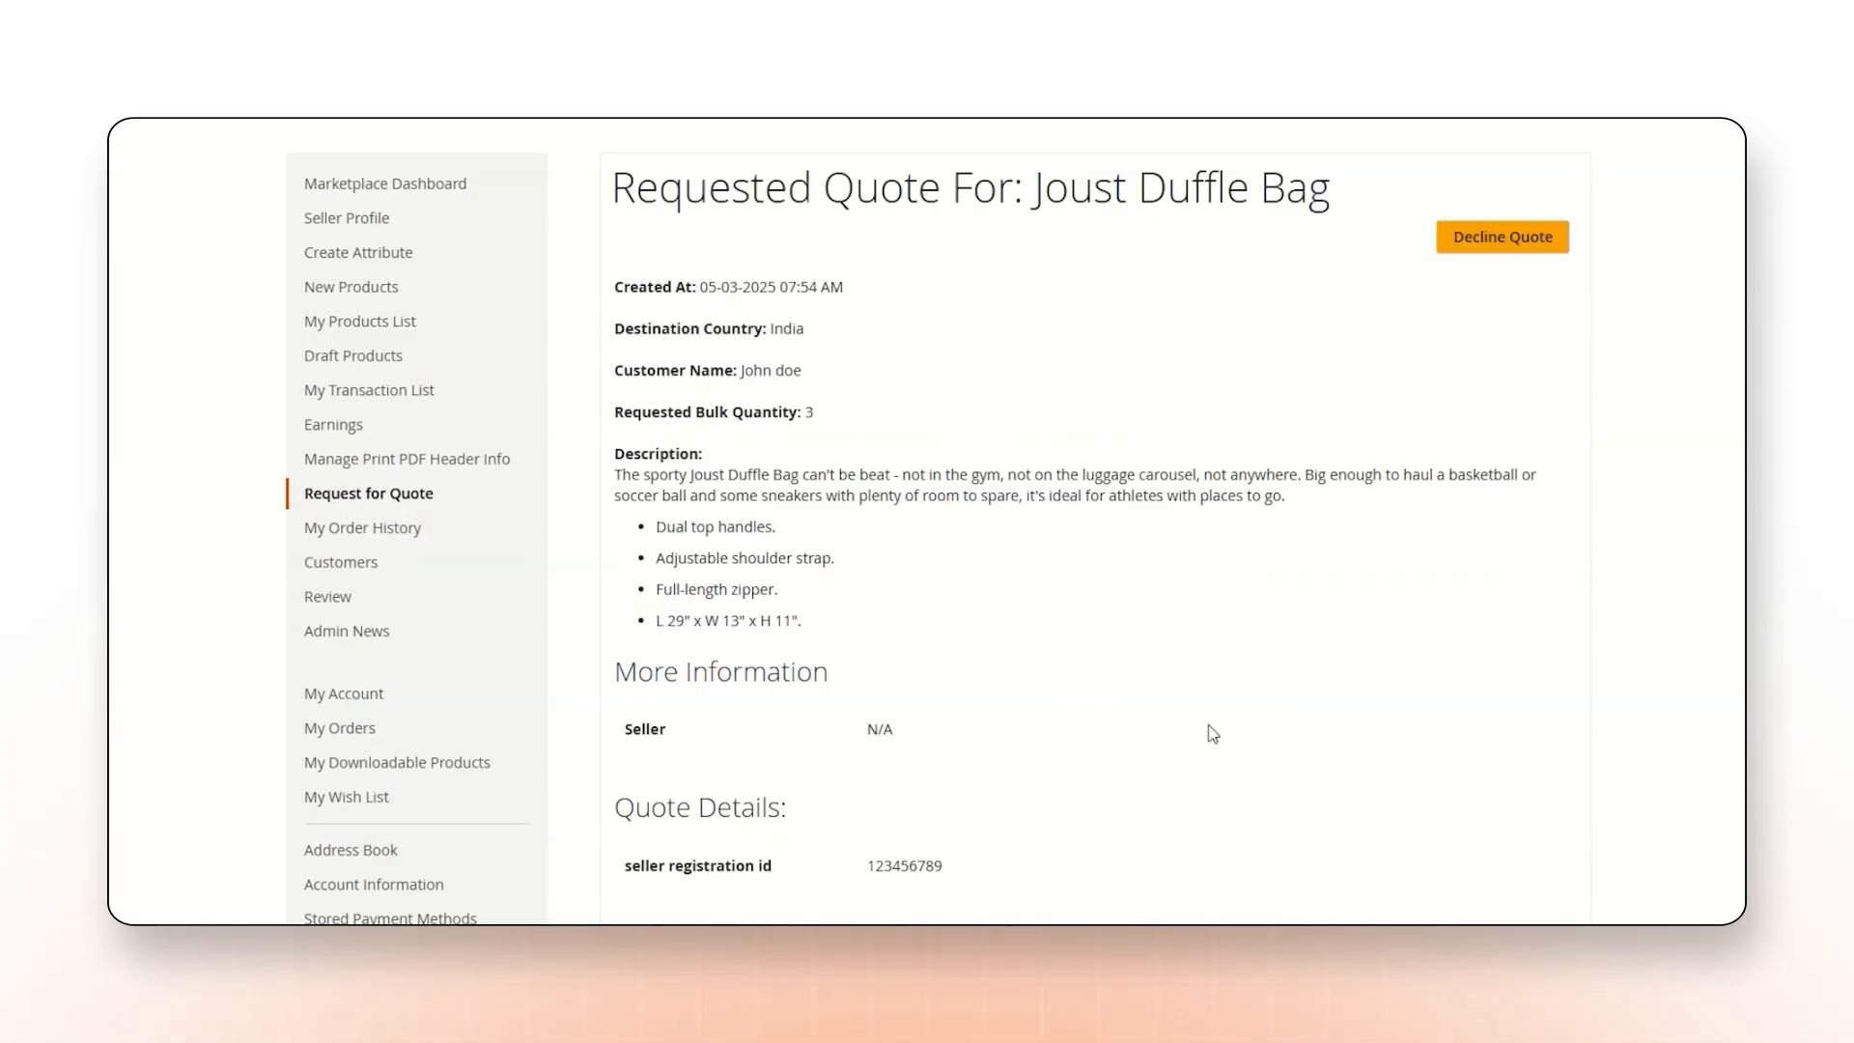
{"action": "scroll", "coordinate": [1062, 394], "scroll_direction": "down", "scroll_amount": 10}
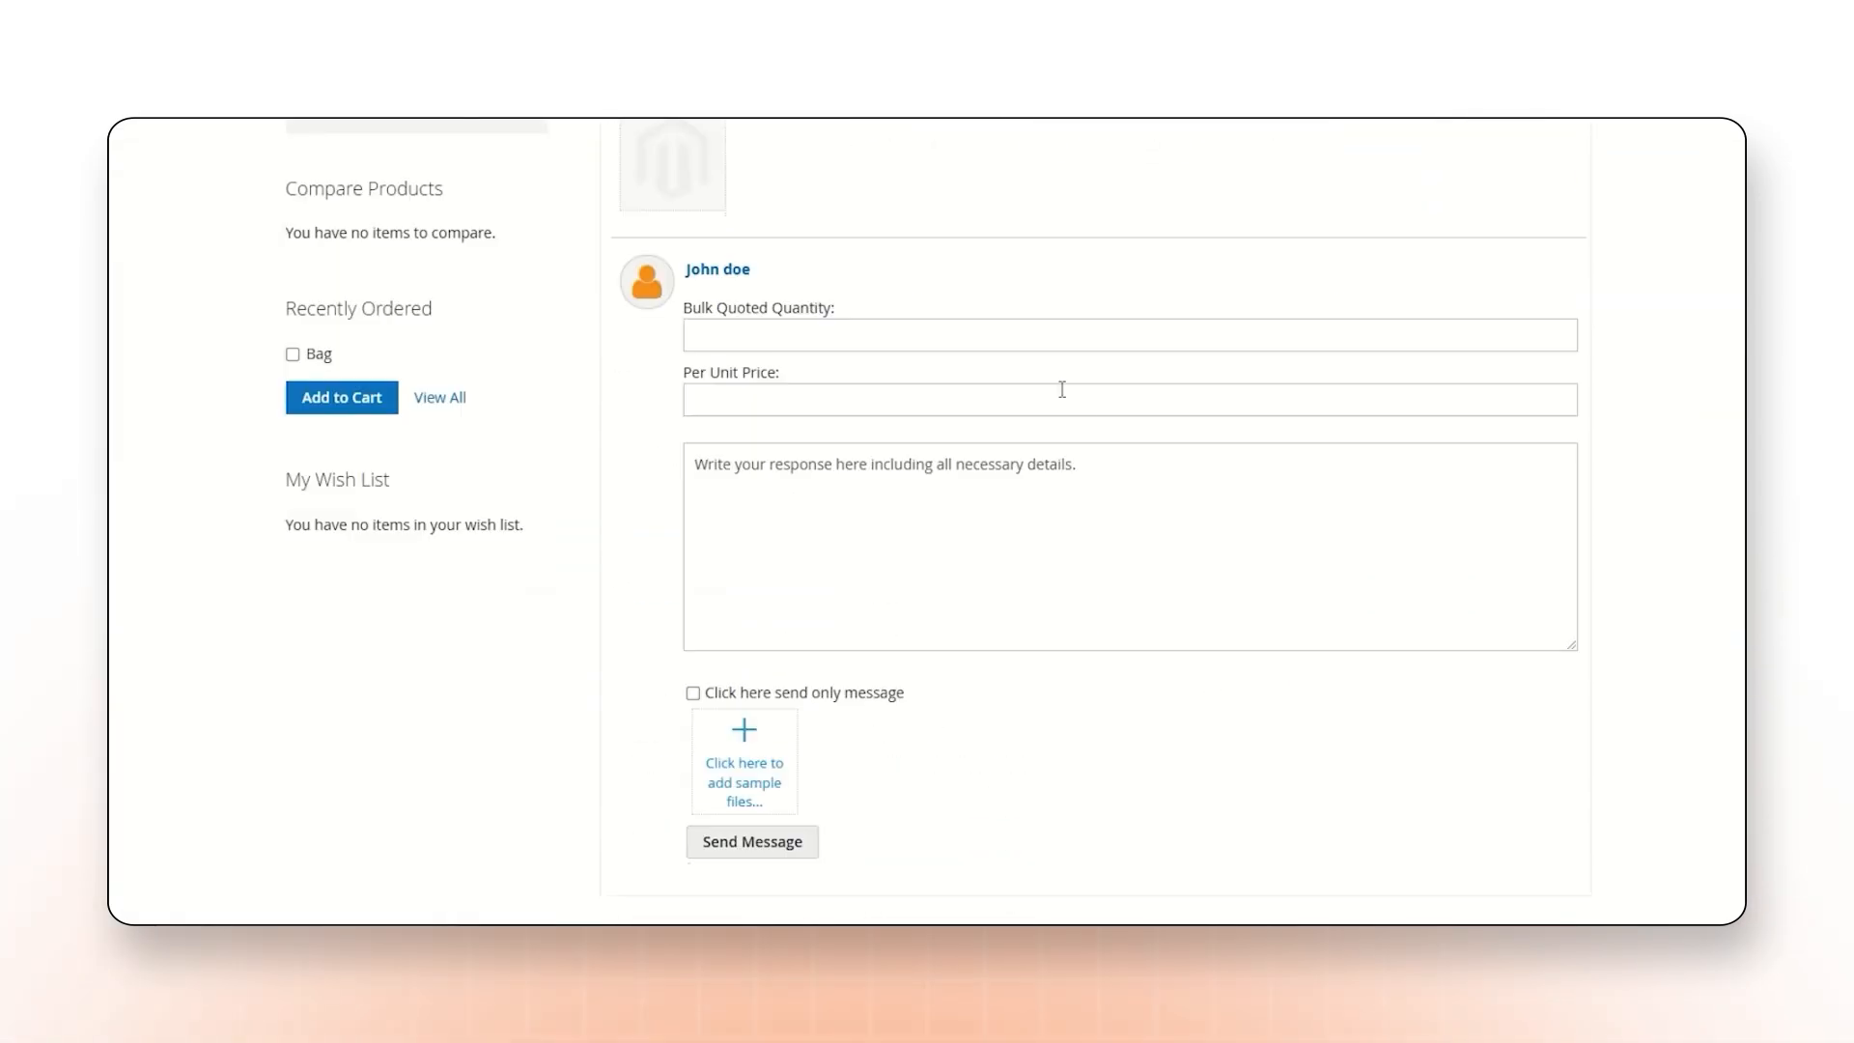
Fill in the seller's response with bulk quoted quantity 8, per unit price 20 and the message "are you ok with this price".
{"action": "left_click", "coordinate": [825, 335]}
{"action": "type", "text": "8"}
{"action": "left_click", "coordinate": [768, 402]}
{"action": "type", "text": "20"}
{"action": "left_click", "coordinate": [774, 475]}
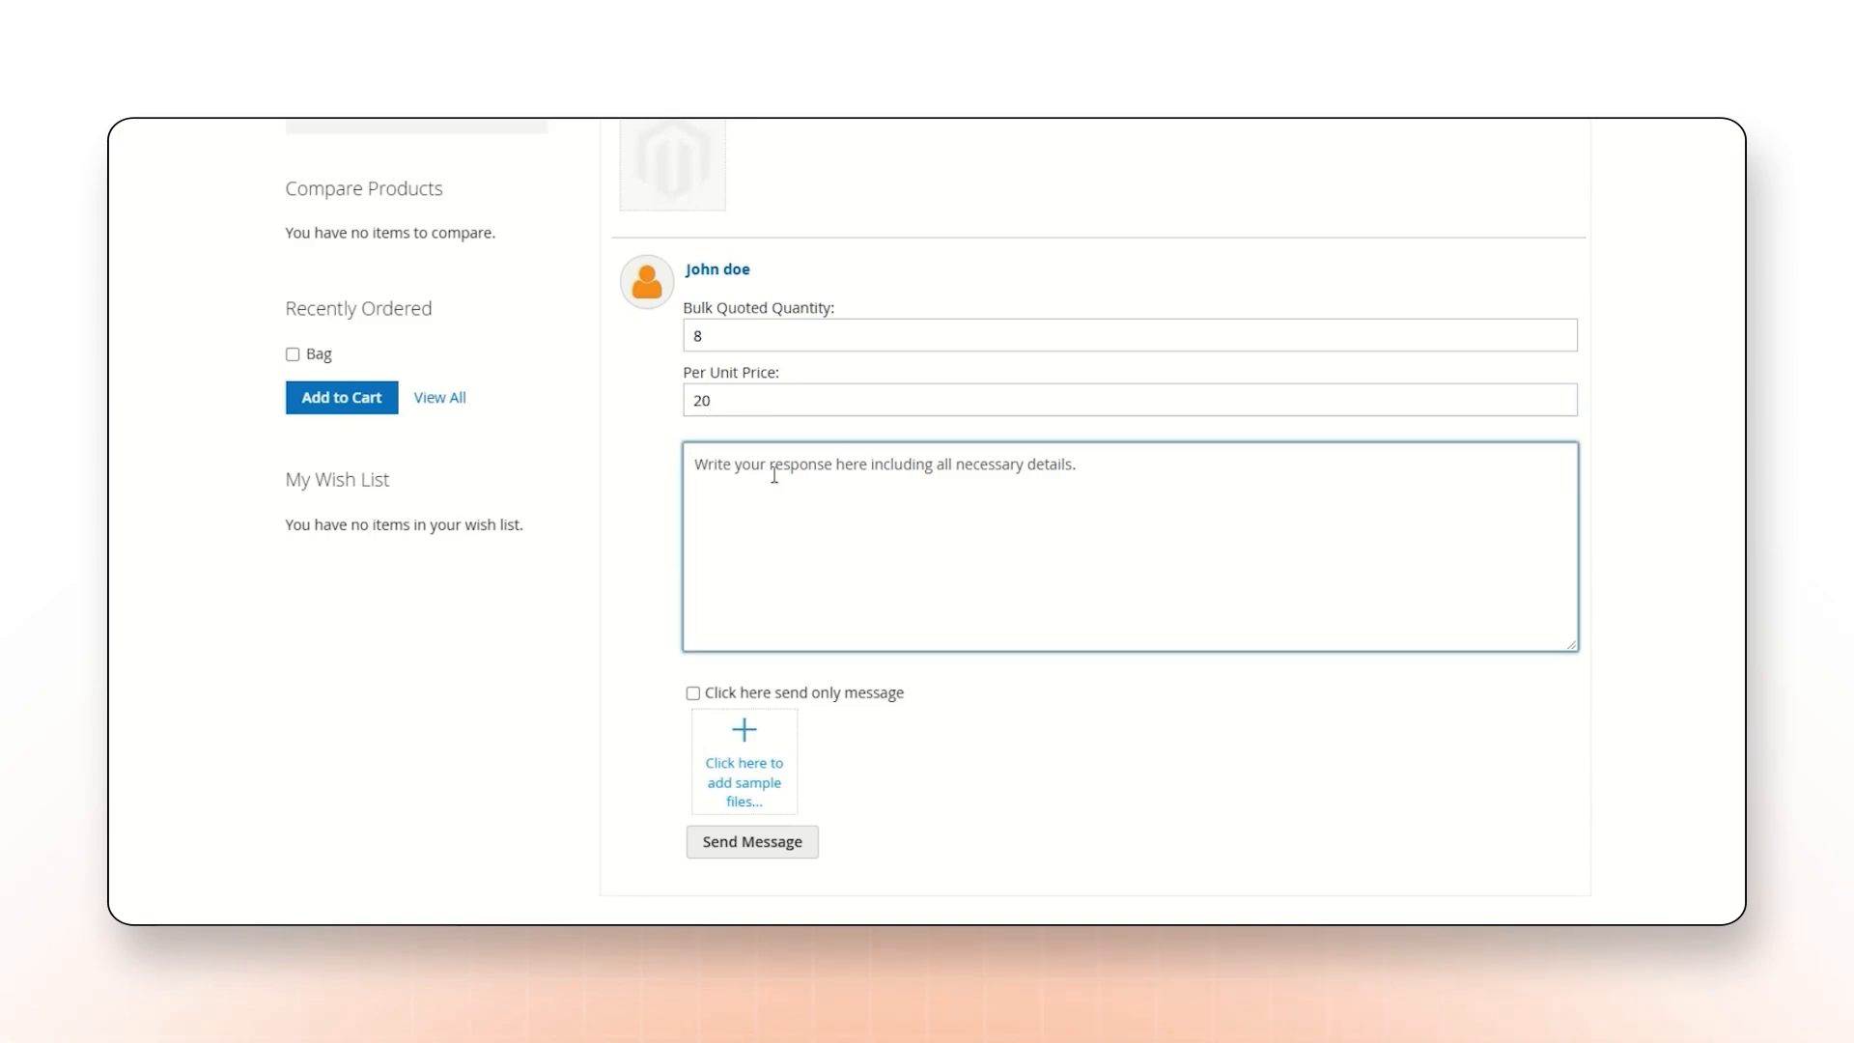
{"action": "type", "text": "are you ok with this price"}
Attach the bag sample image to the seller's response, enable the send-only-message option and send it.
{"action": "scroll", "coordinate": [753, 656], "scroll_direction": "down", "scroll_amount": 1}
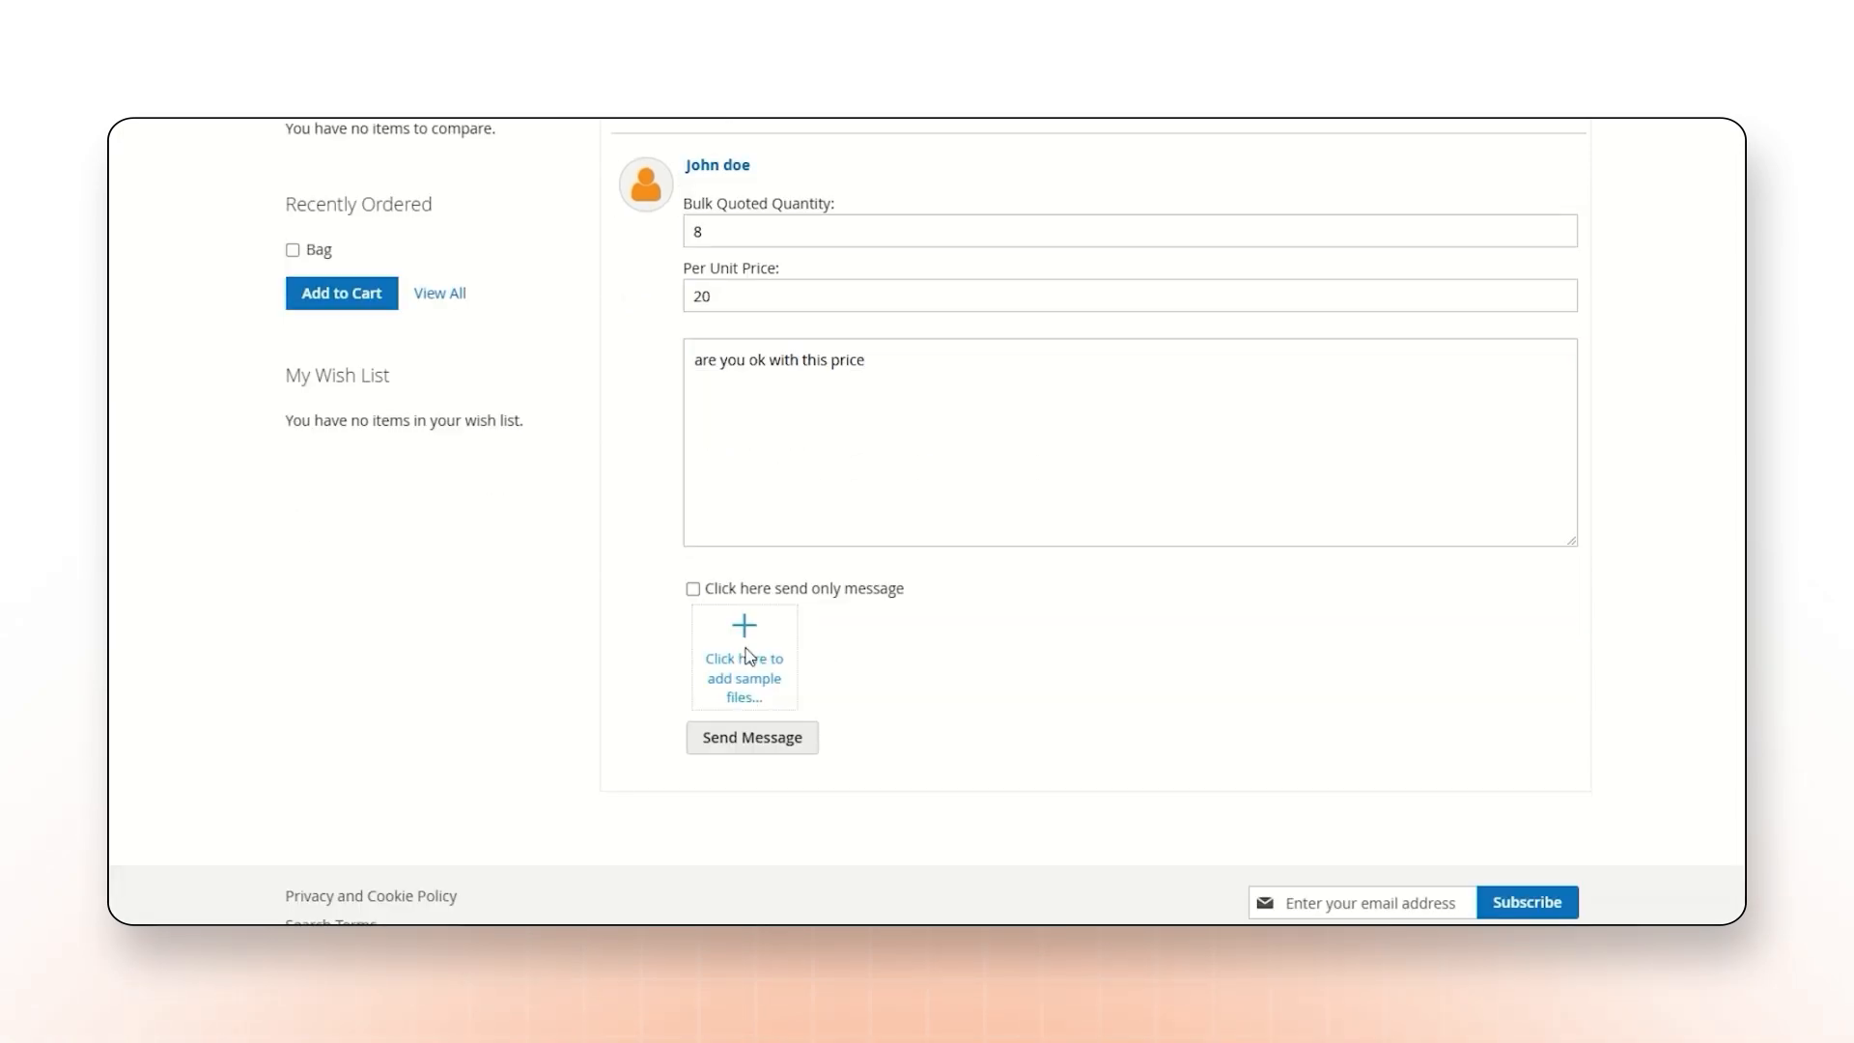
{"action": "left_click", "coordinate": [744, 657]}
{"action": "left_click", "coordinate": [899, 187]}
{"action": "left_click", "coordinate": [1598, 890]}
{"action": "left_click", "coordinate": [688, 583]}
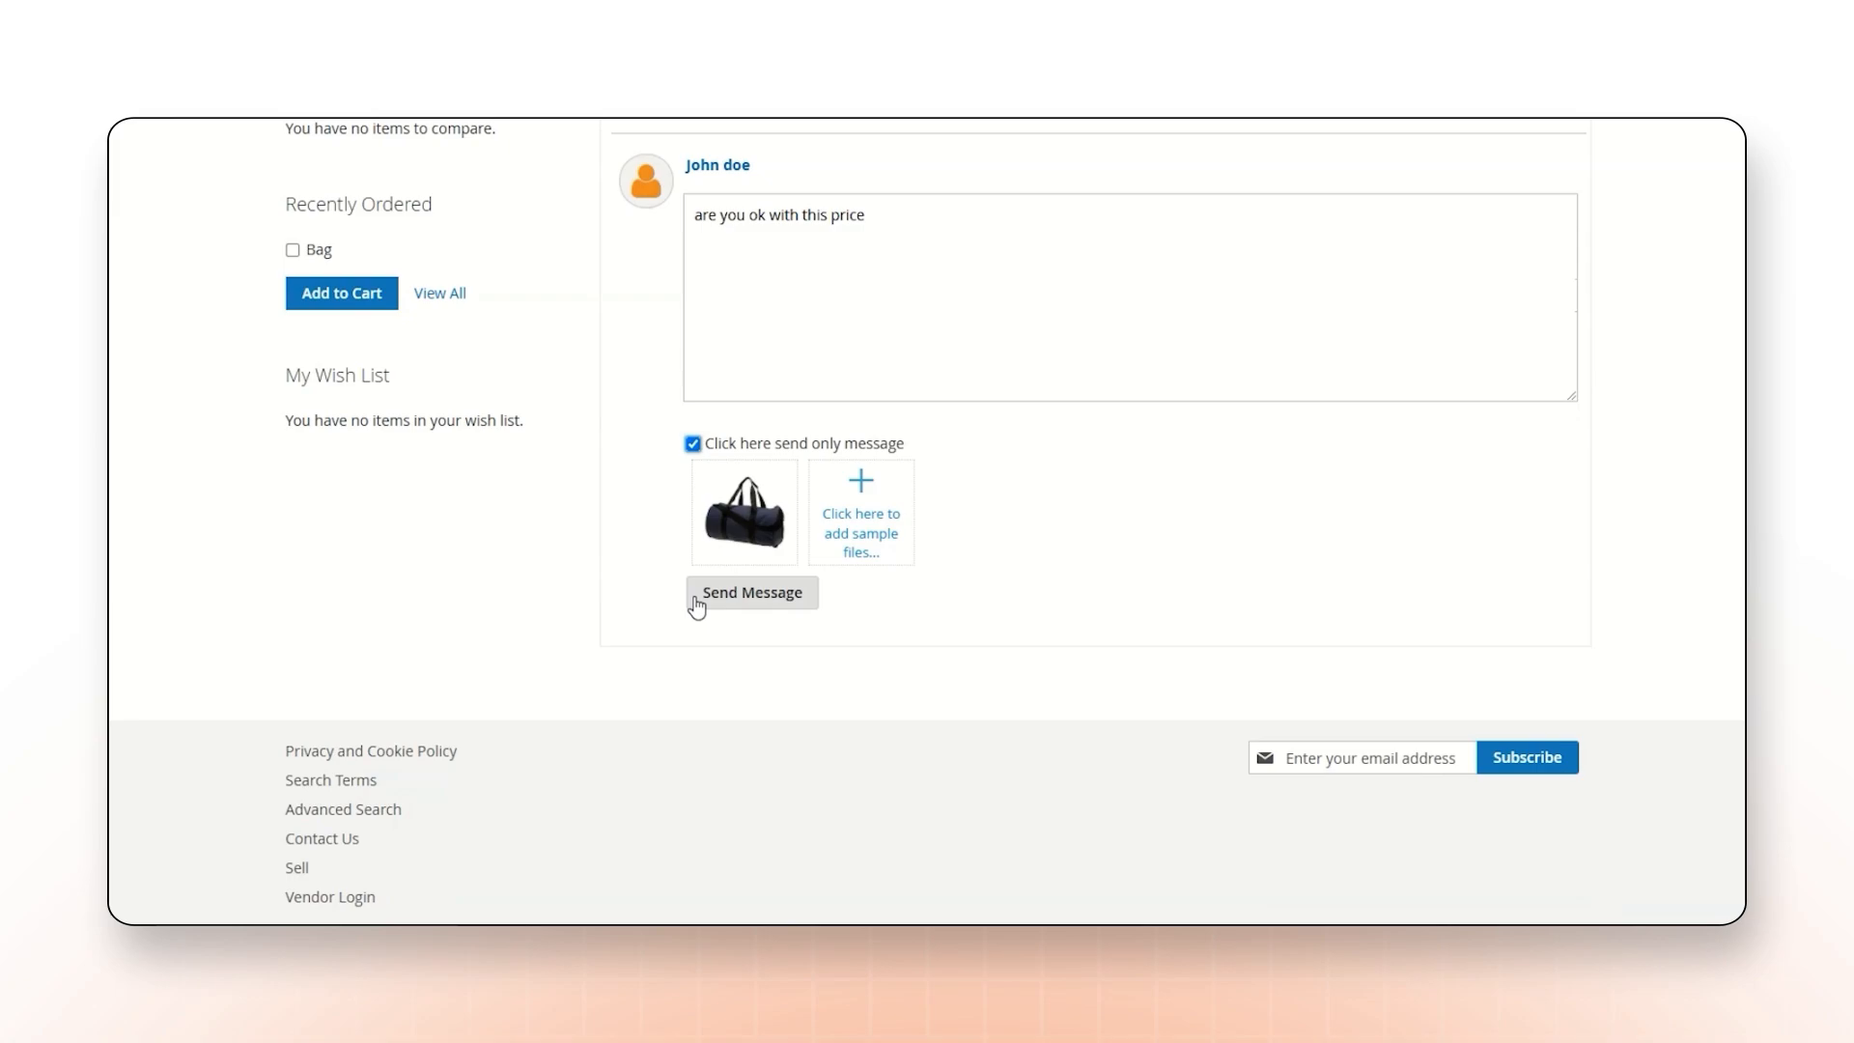
{"action": "left_click", "coordinate": [769, 595]}
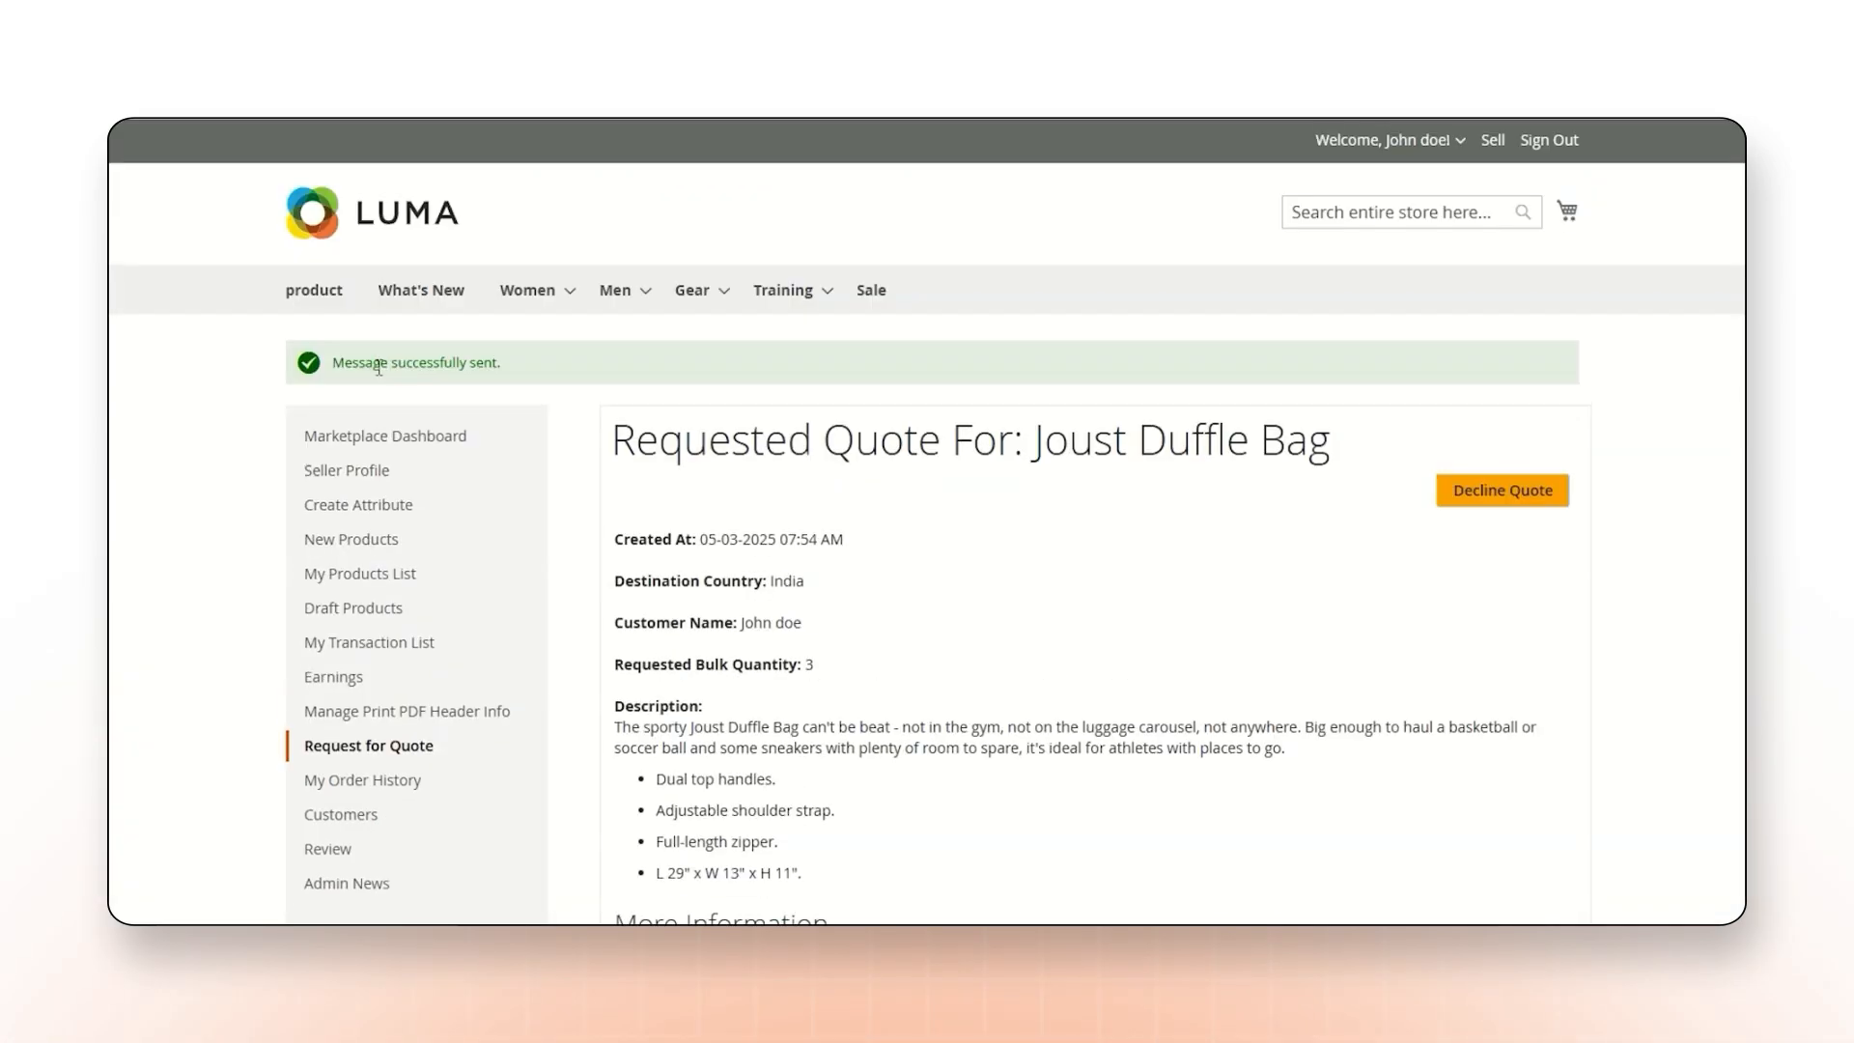
{"action": "left_click_drag", "start_coordinate": [383, 365], "coordinate": [530, 377]}
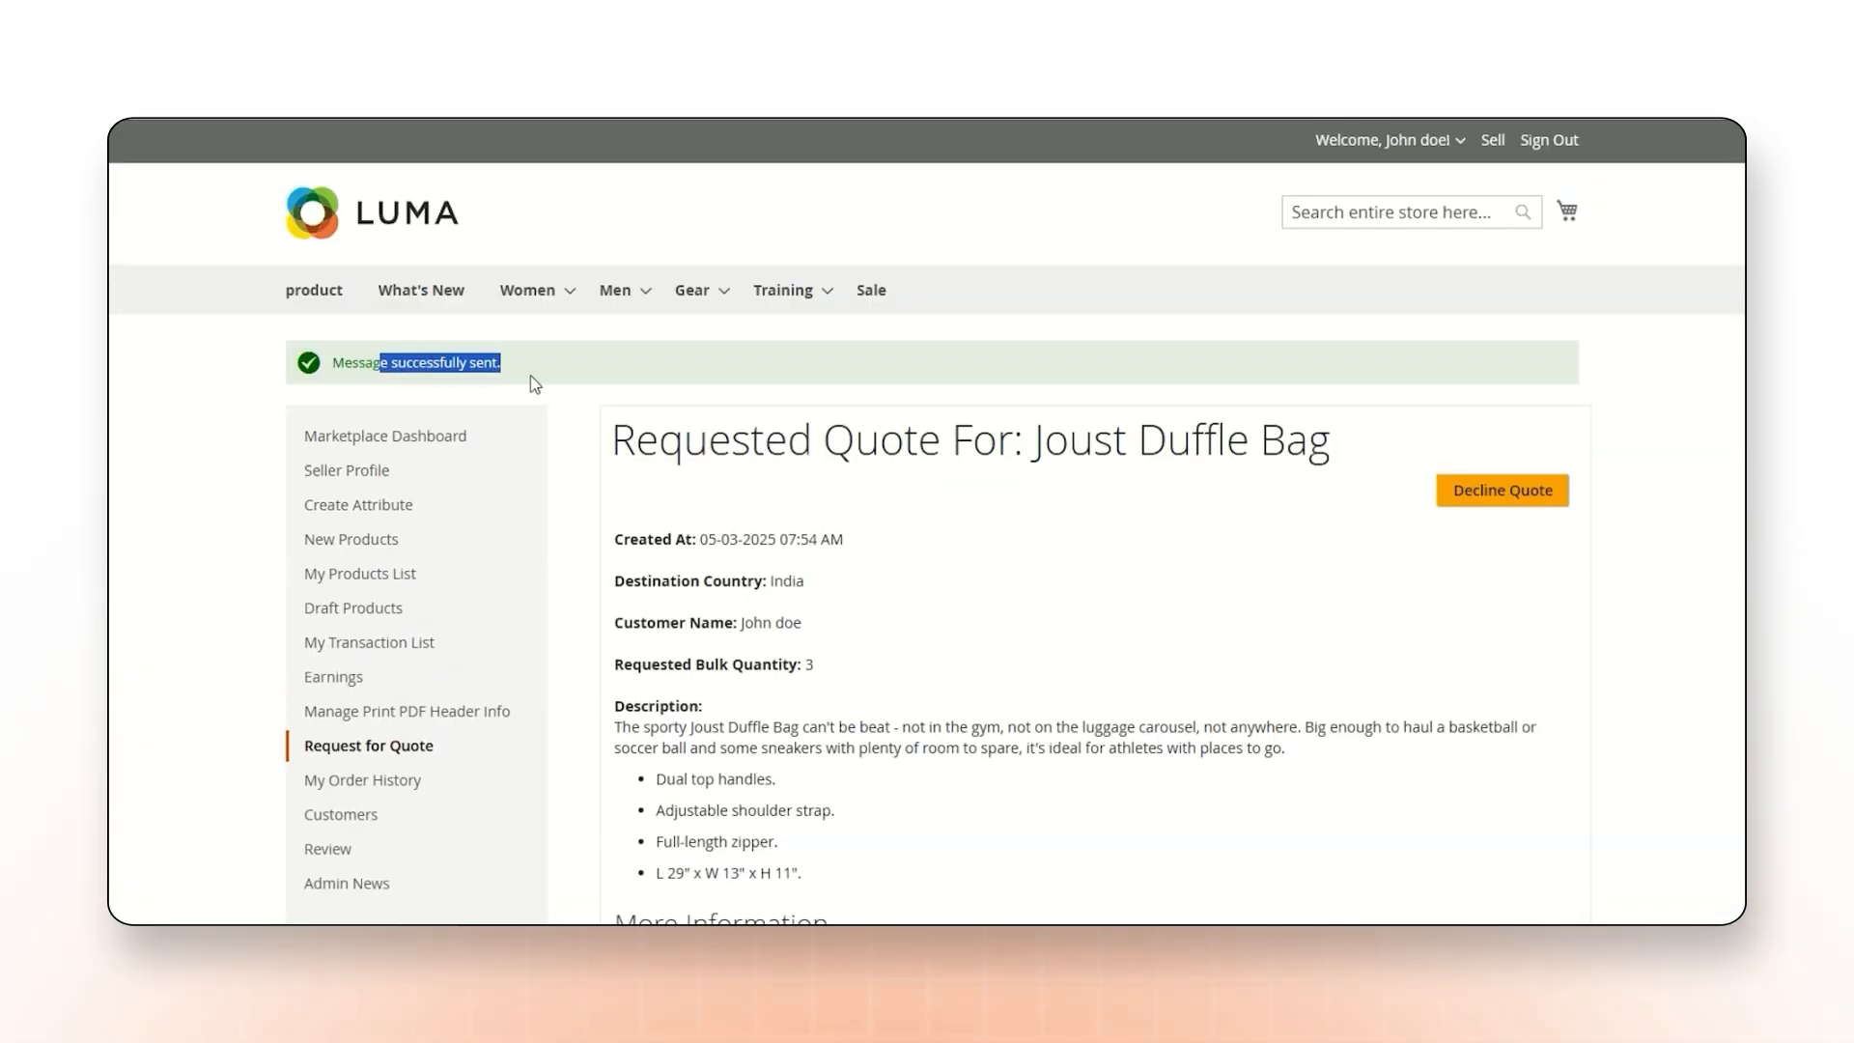
From the customer's requested quotes, open the seller's quote for Joust Duffle Bag and review the quoted quantity, unit price and message.
{"action": "scroll", "coordinate": [675, 450], "scroll_direction": "down", "scroll_amount": 2}
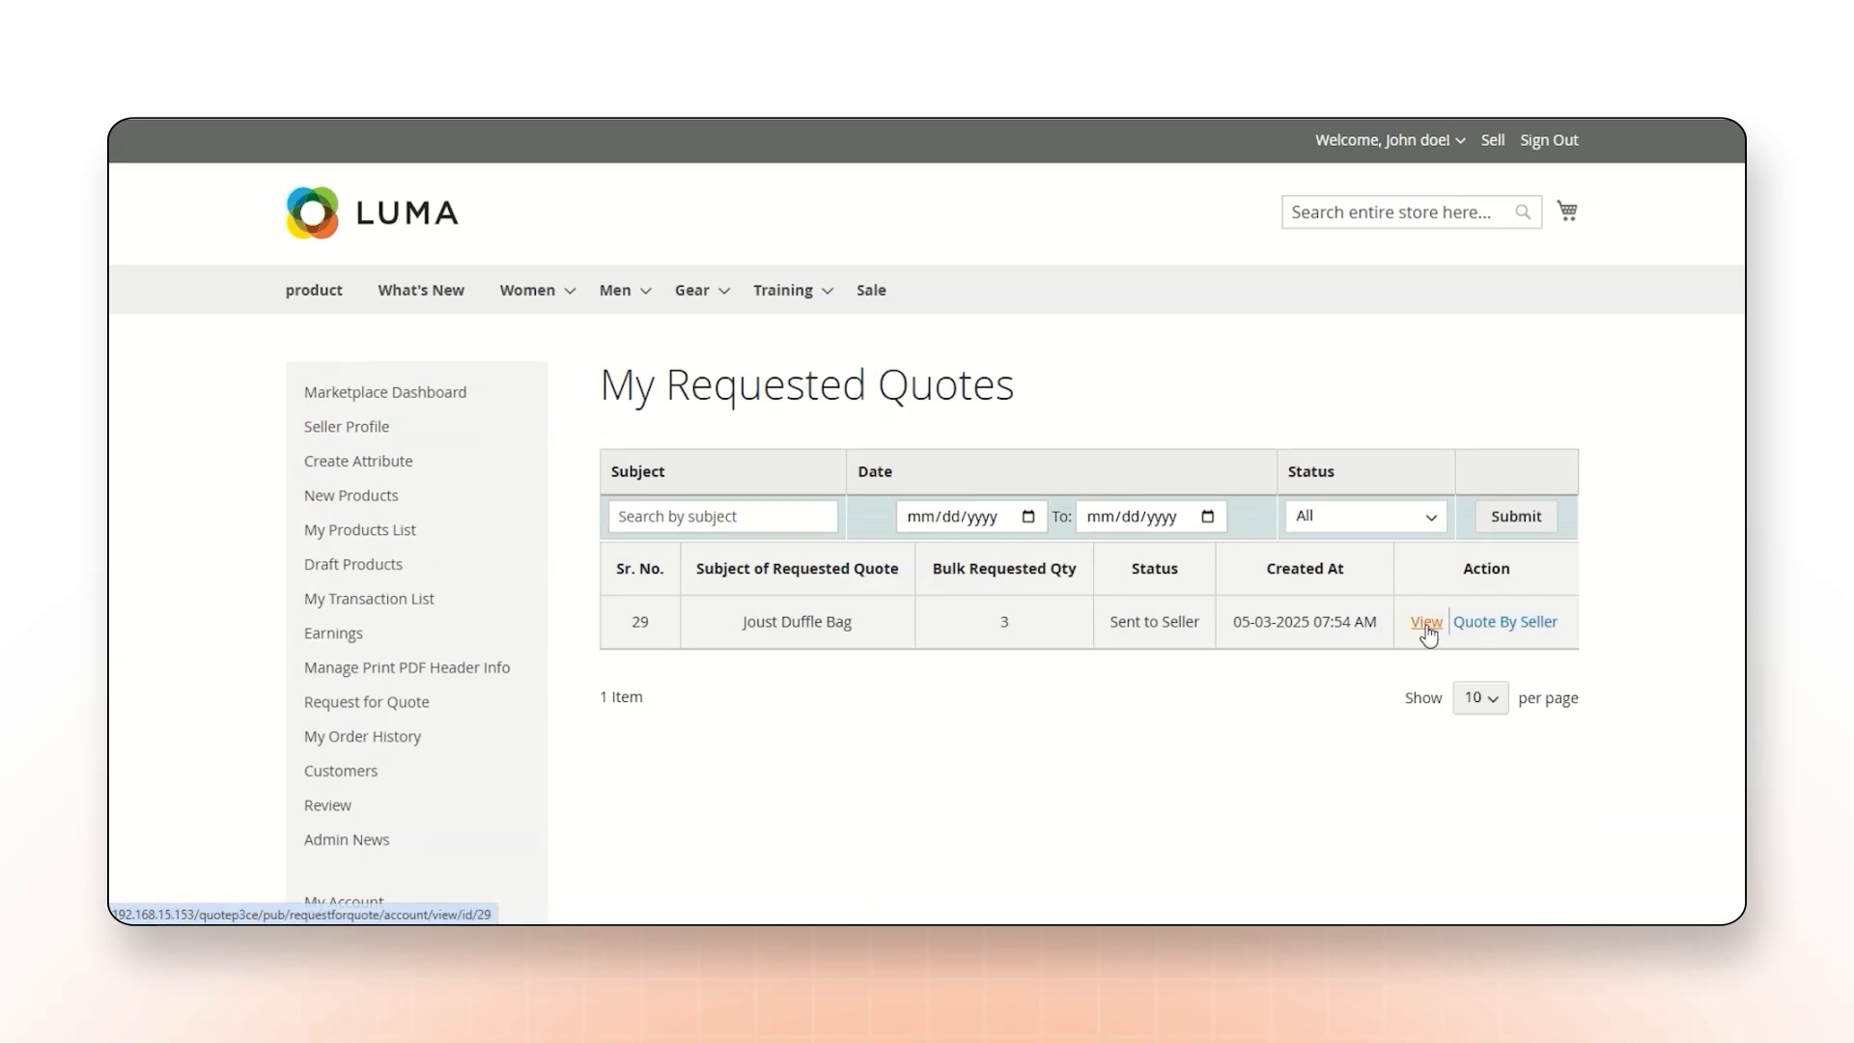
{"action": "left_click", "coordinate": [1419, 628]}
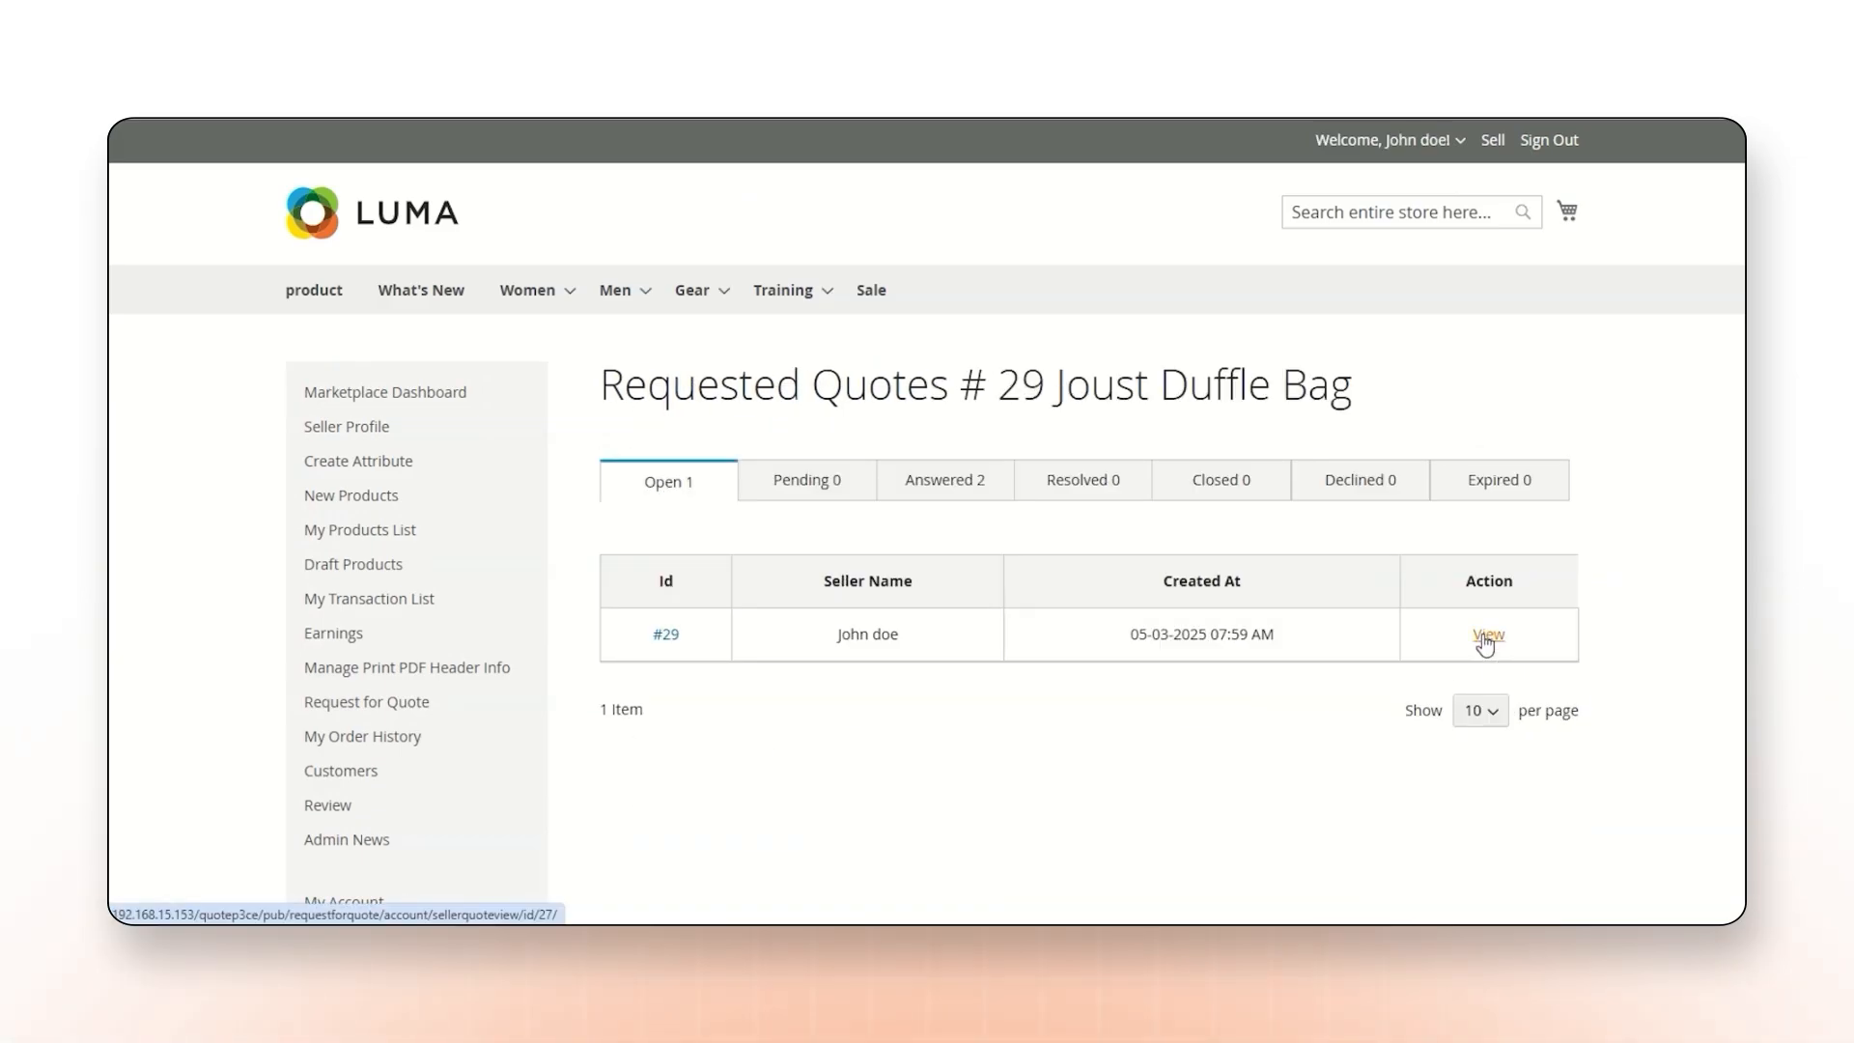
{"action": "left_click", "coordinate": [1484, 638]}
{"action": "scroll", "coordinate": [1482, 644], "scroll_direction": "down", "scroll_amount": 10}
{"action": "scroll", "coordinate": [1478, 636], "scroll_direction": "up", "scroll_amount": 1}
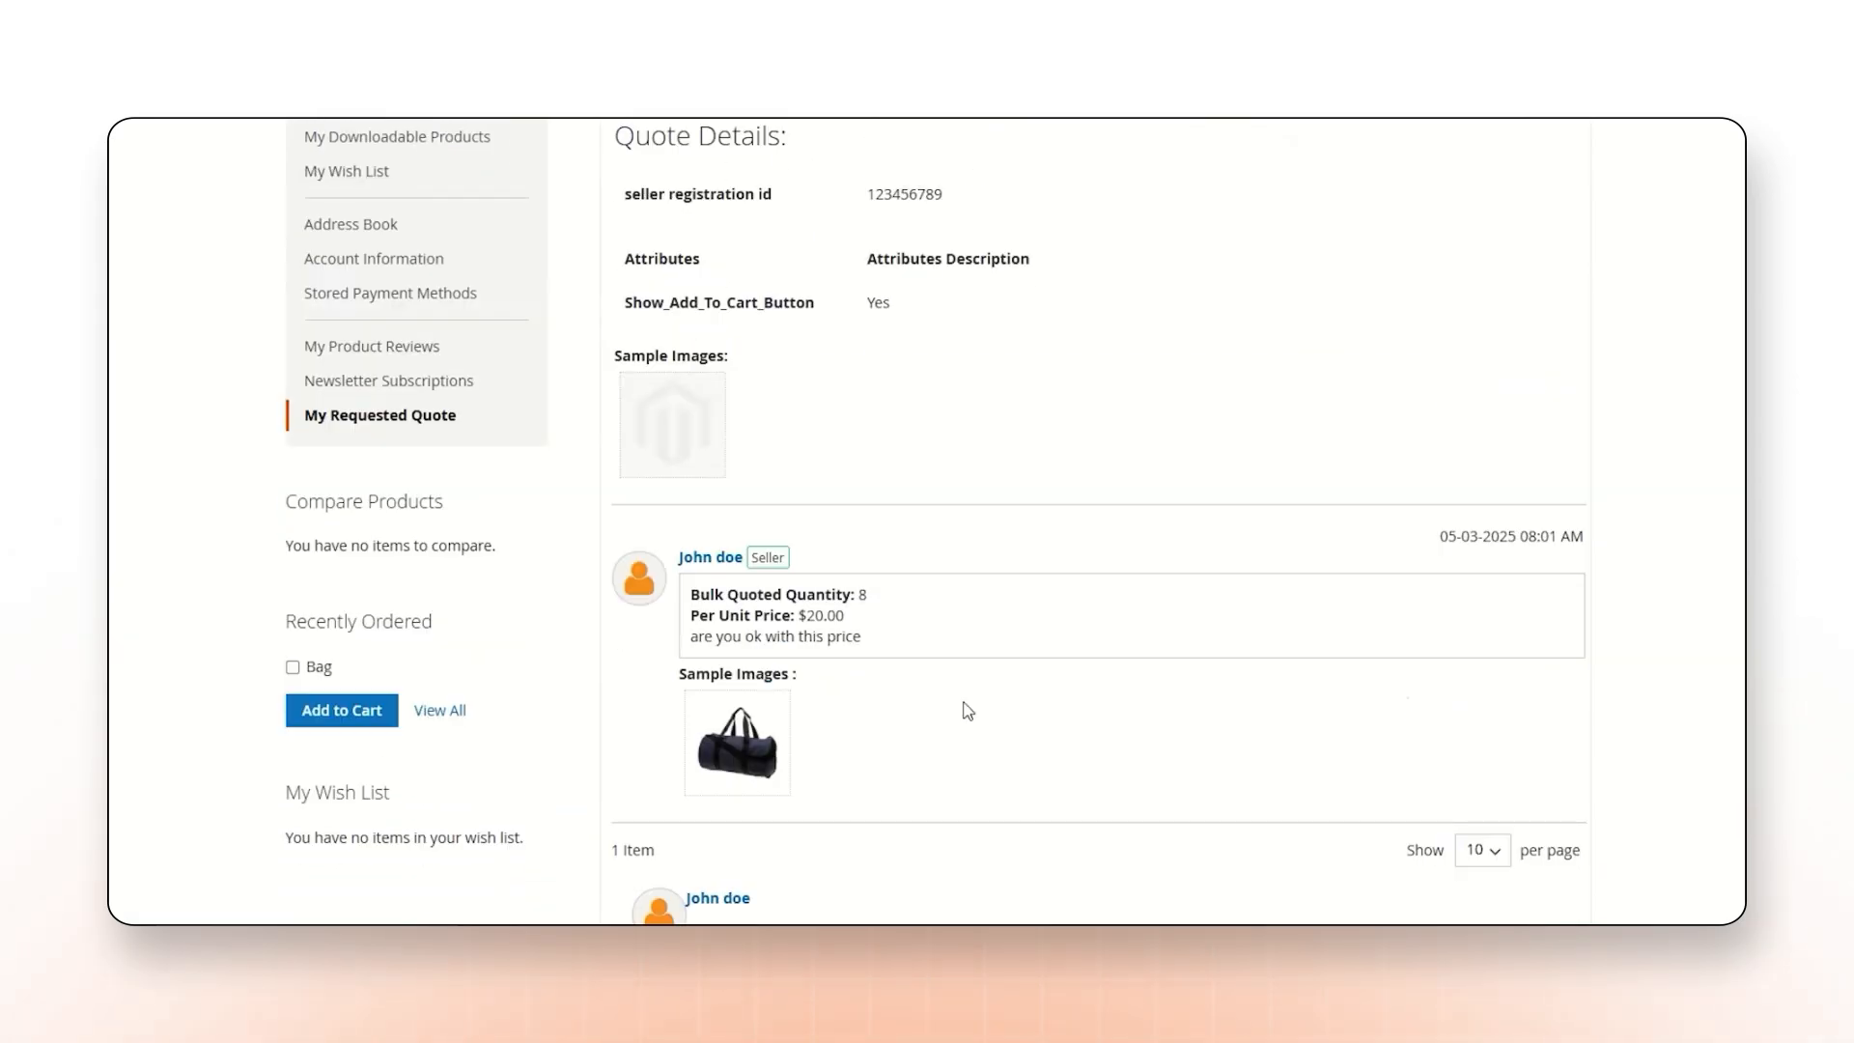
{"action": "left_click_drag", "start_coordinate": [691, 595], "coordinate": [773, 616]}
{"action": "scroll", "coordinate": [773, 618], "scroll_direction": "down", "scroll_amount": 2}
{"action": "scroll", "coordinate": [726, 527], "scroll_direction": "up", "scroll_amount": 5}
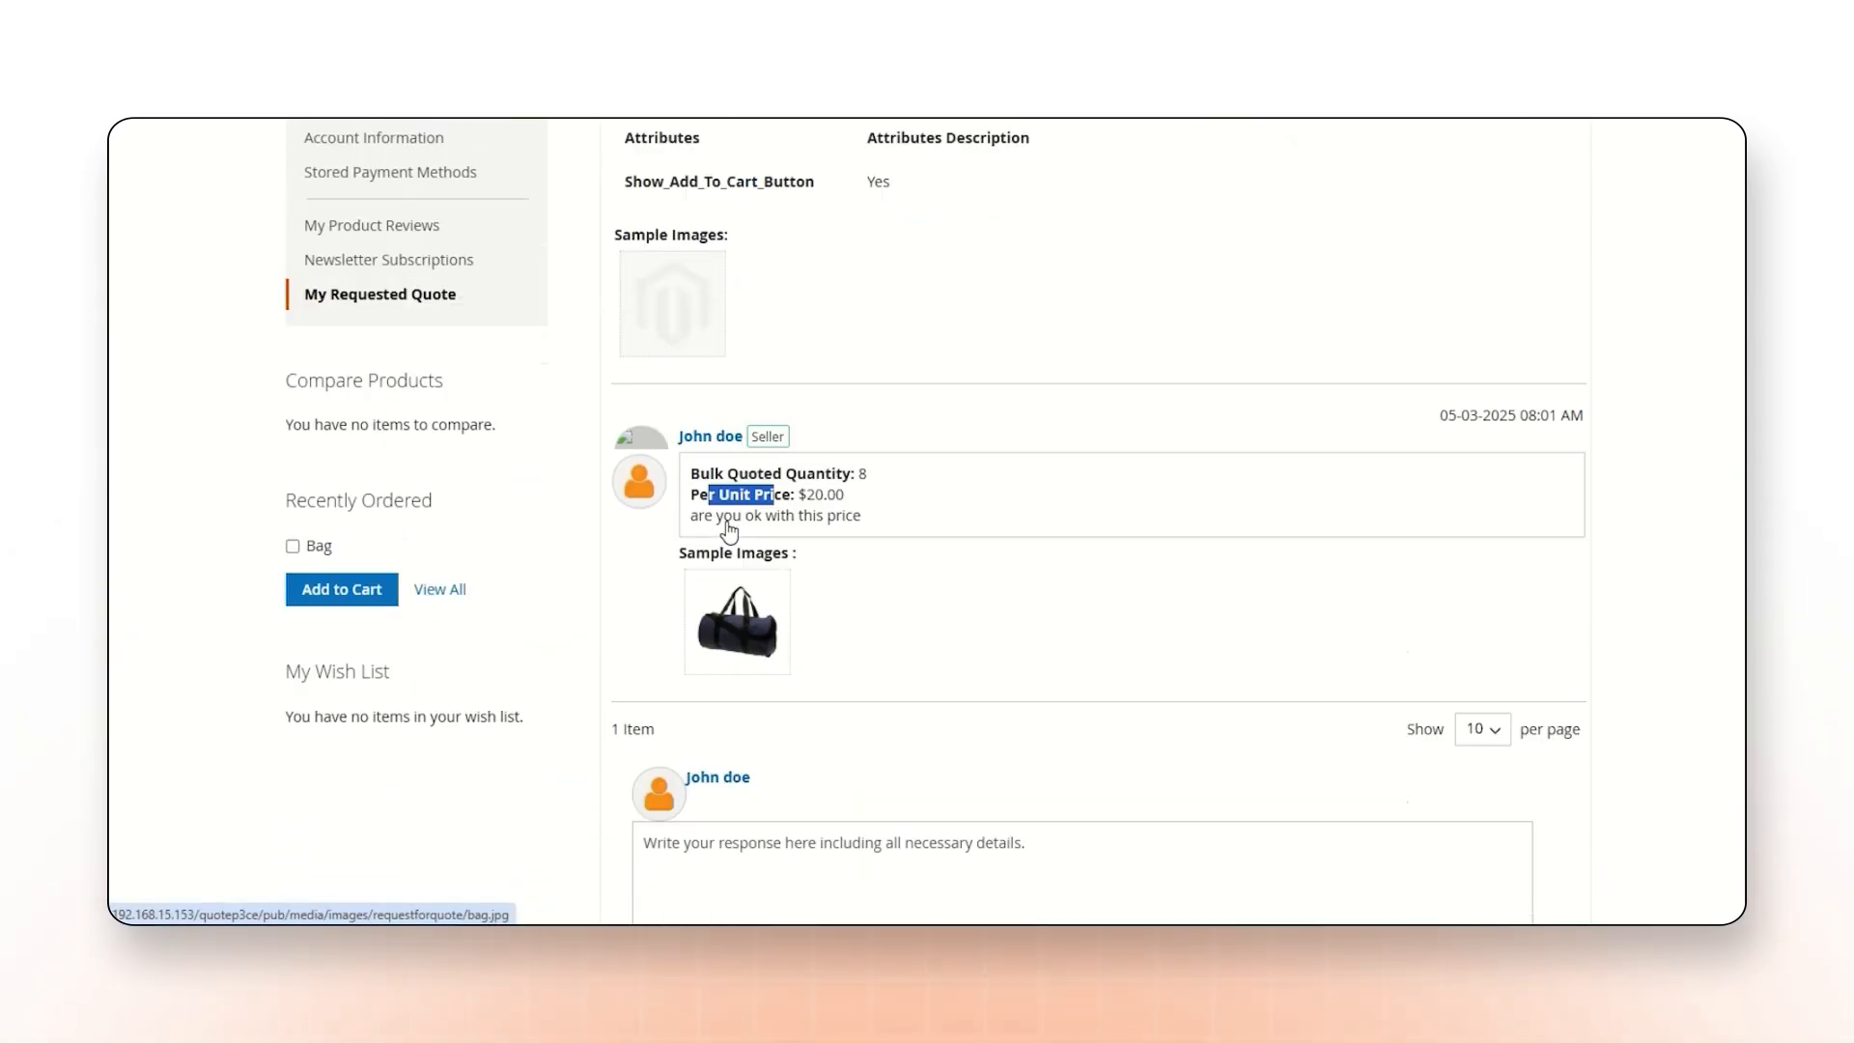
Reply "yeah,i'm ok with this price", approve the last quoted unit price and quantity, and send the message.
{"action": "scroll", "coordinate": [726, 529], "scroll_direction": "down", "scroll_amount": 8}
{"action": "left_click", "coordinate": [729, 557]}
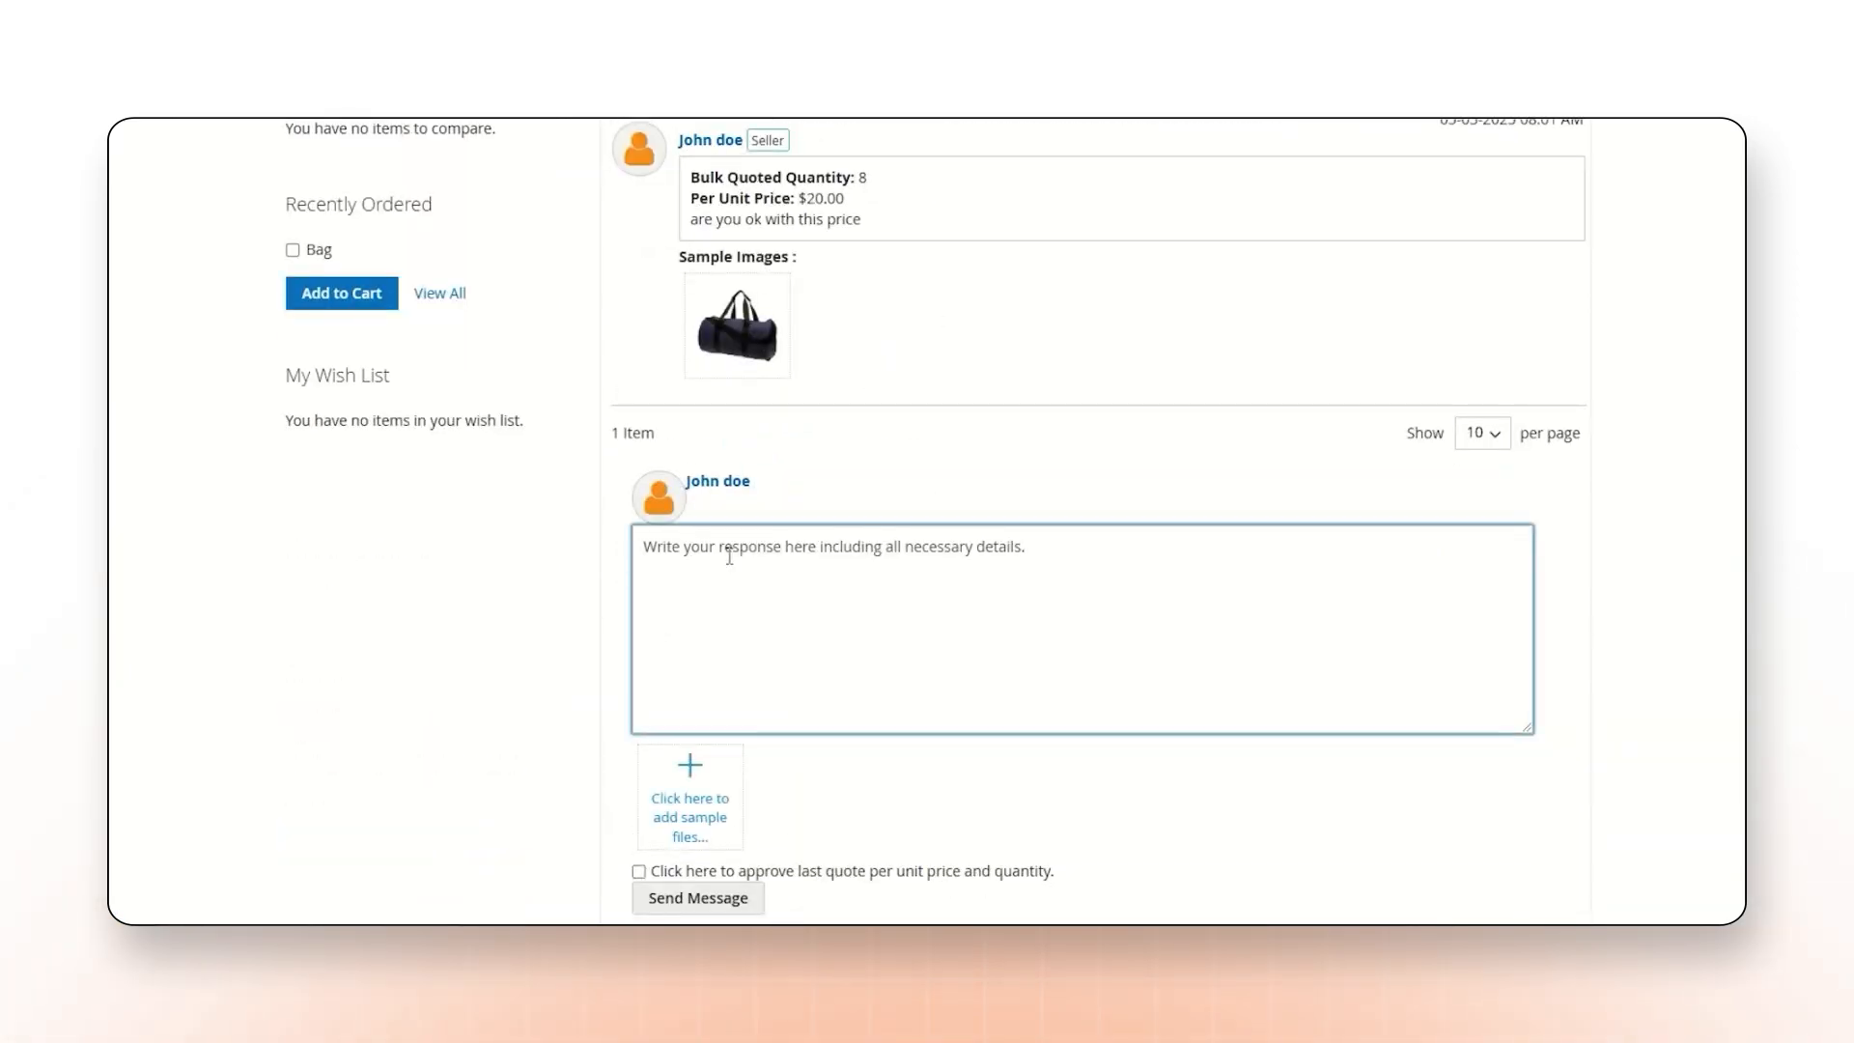
{"action": "type", "text": "yeah,i'm ok with this price"}
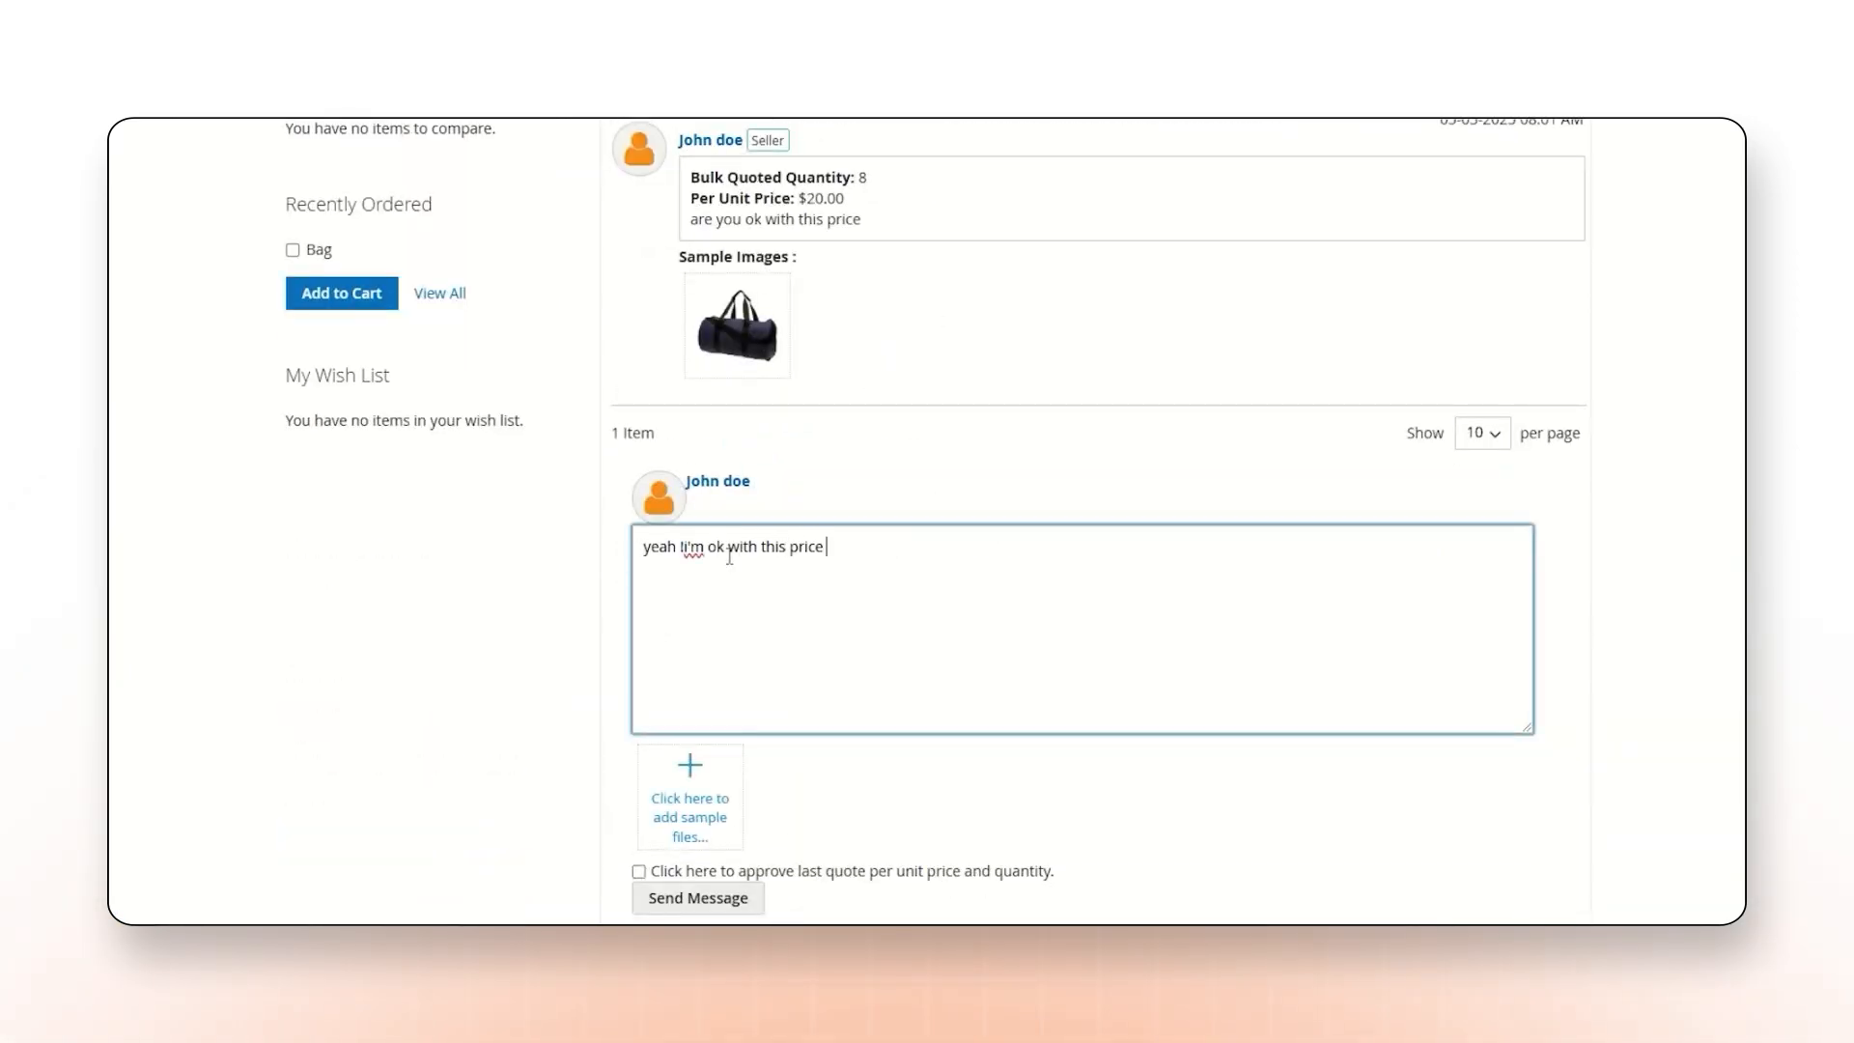
{"action": "scroll", "coordinate": [734, 618], "scroll_direction": "down", "scroll_amount": 2}
{"action": "left_click", "coordinate": [639, 662]}
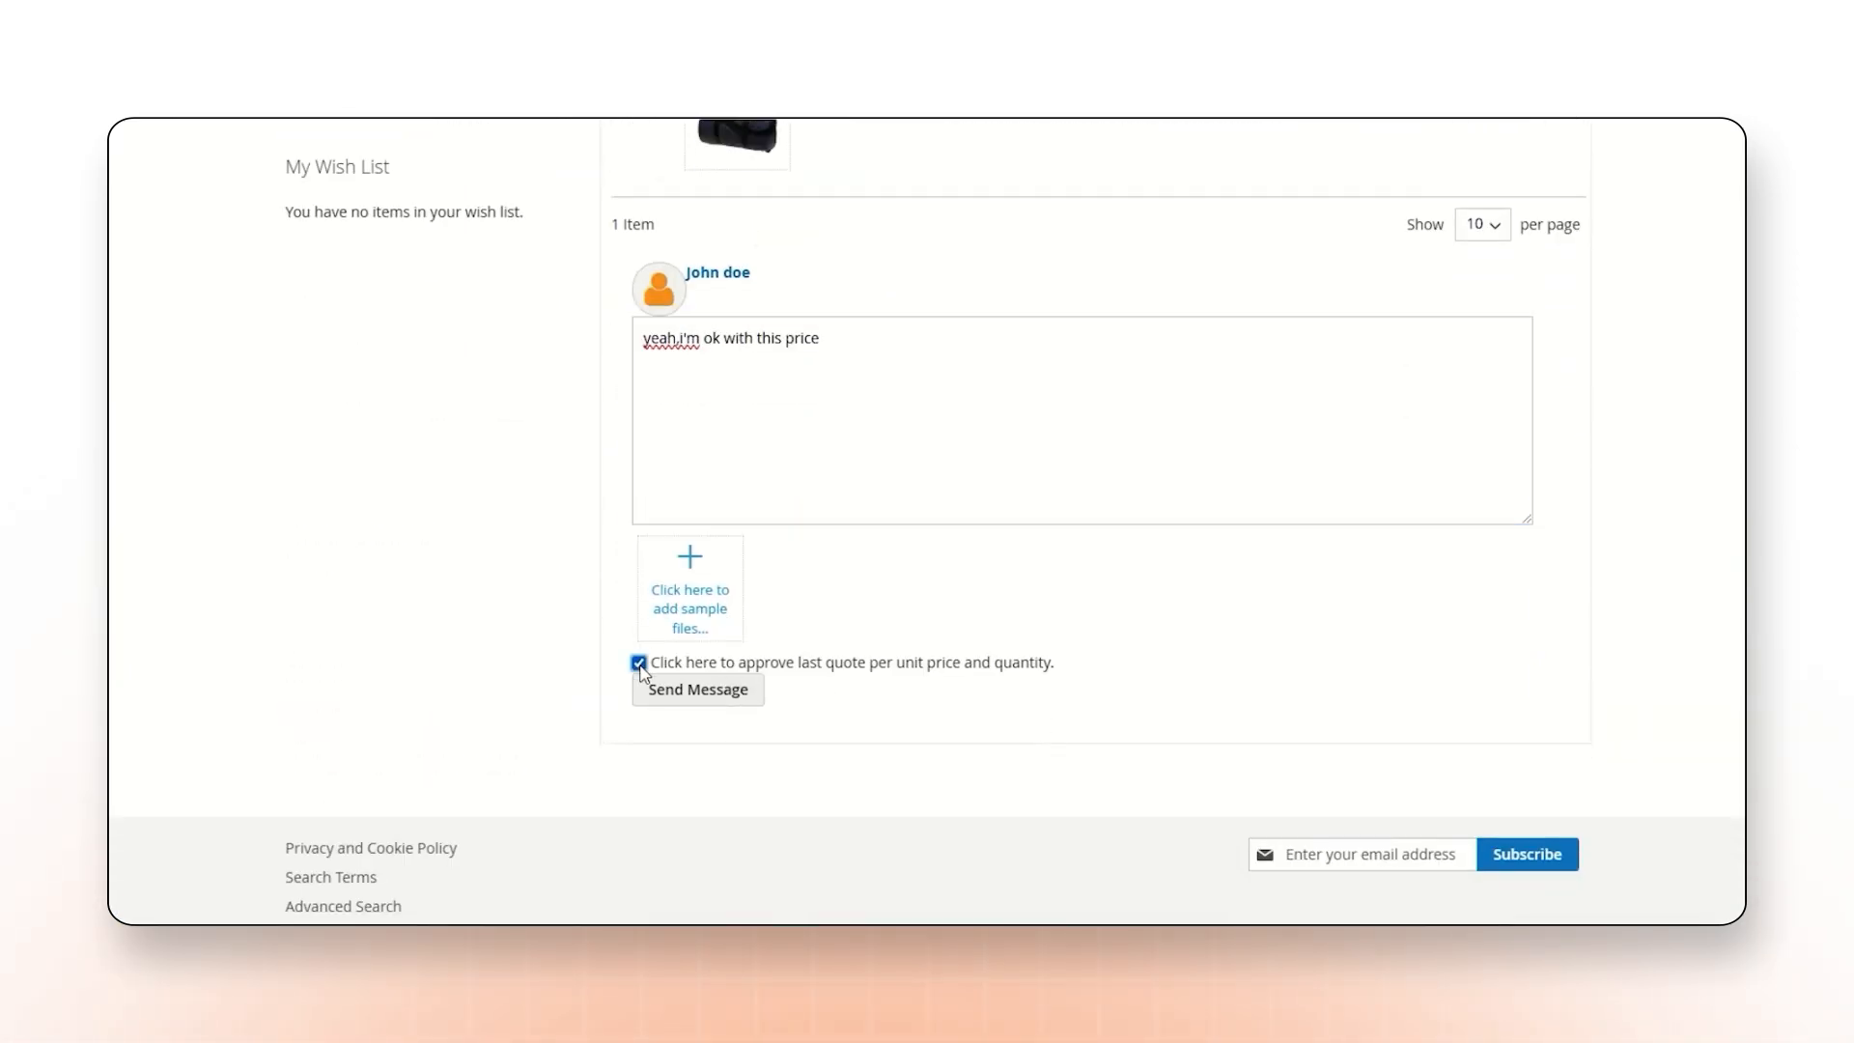
{"action": "left_click", "coordinate": [705, 687]}
{"action": "left_click_drag", "start_coordinate": [365, 362], "coordinate": [512, 362]}
Open the Joust Duffle Bag quote among the seller's resolved requested quotes and review the customer's reply.
{"action": "scroll", "coordinate": [516, 377], "scroll_direction": "down", "scroll_amount": 2}
{"action": "scroll", "coordinate": [518, 377], "scroll_direction": "down", "scroll_amount": 3}
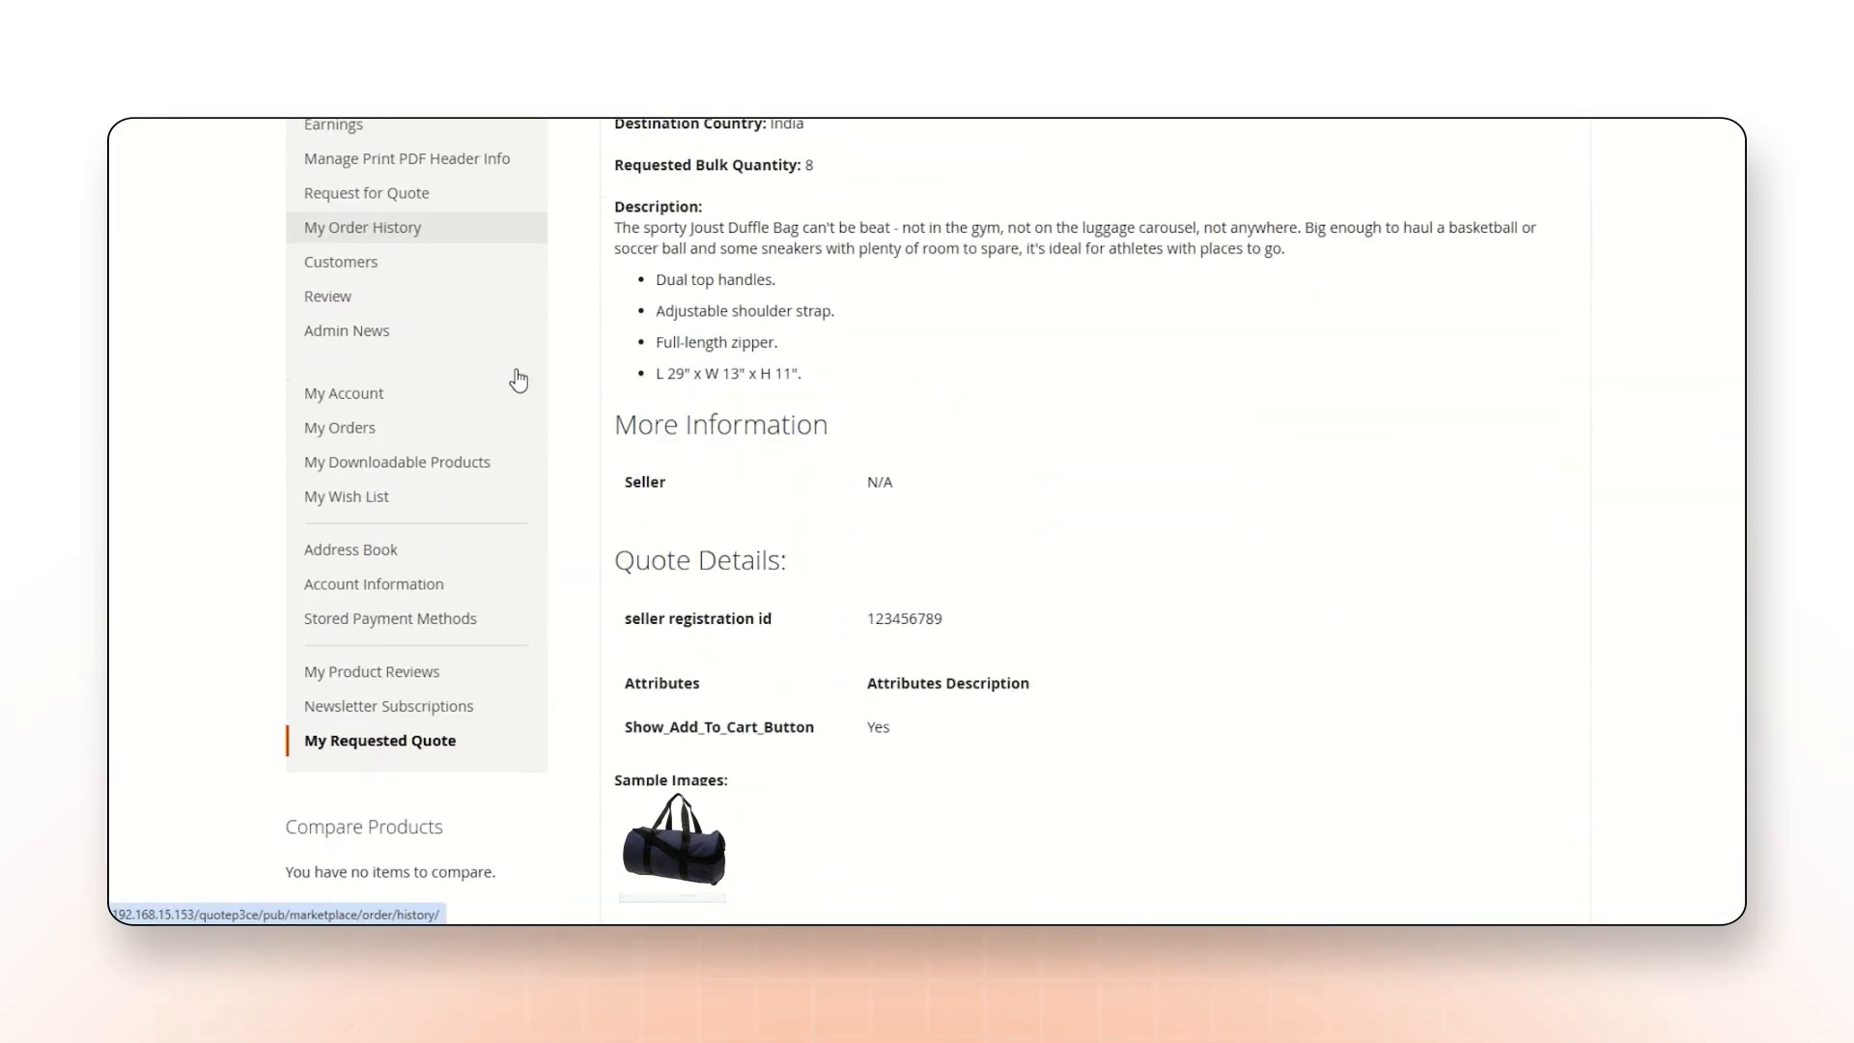
{"action": "scroll", "coordinate": [518, 377], "scroll_direction": "up", "scroll_amount": 1}
{"action": "mouse_move", "coordinate": [357, 333]}
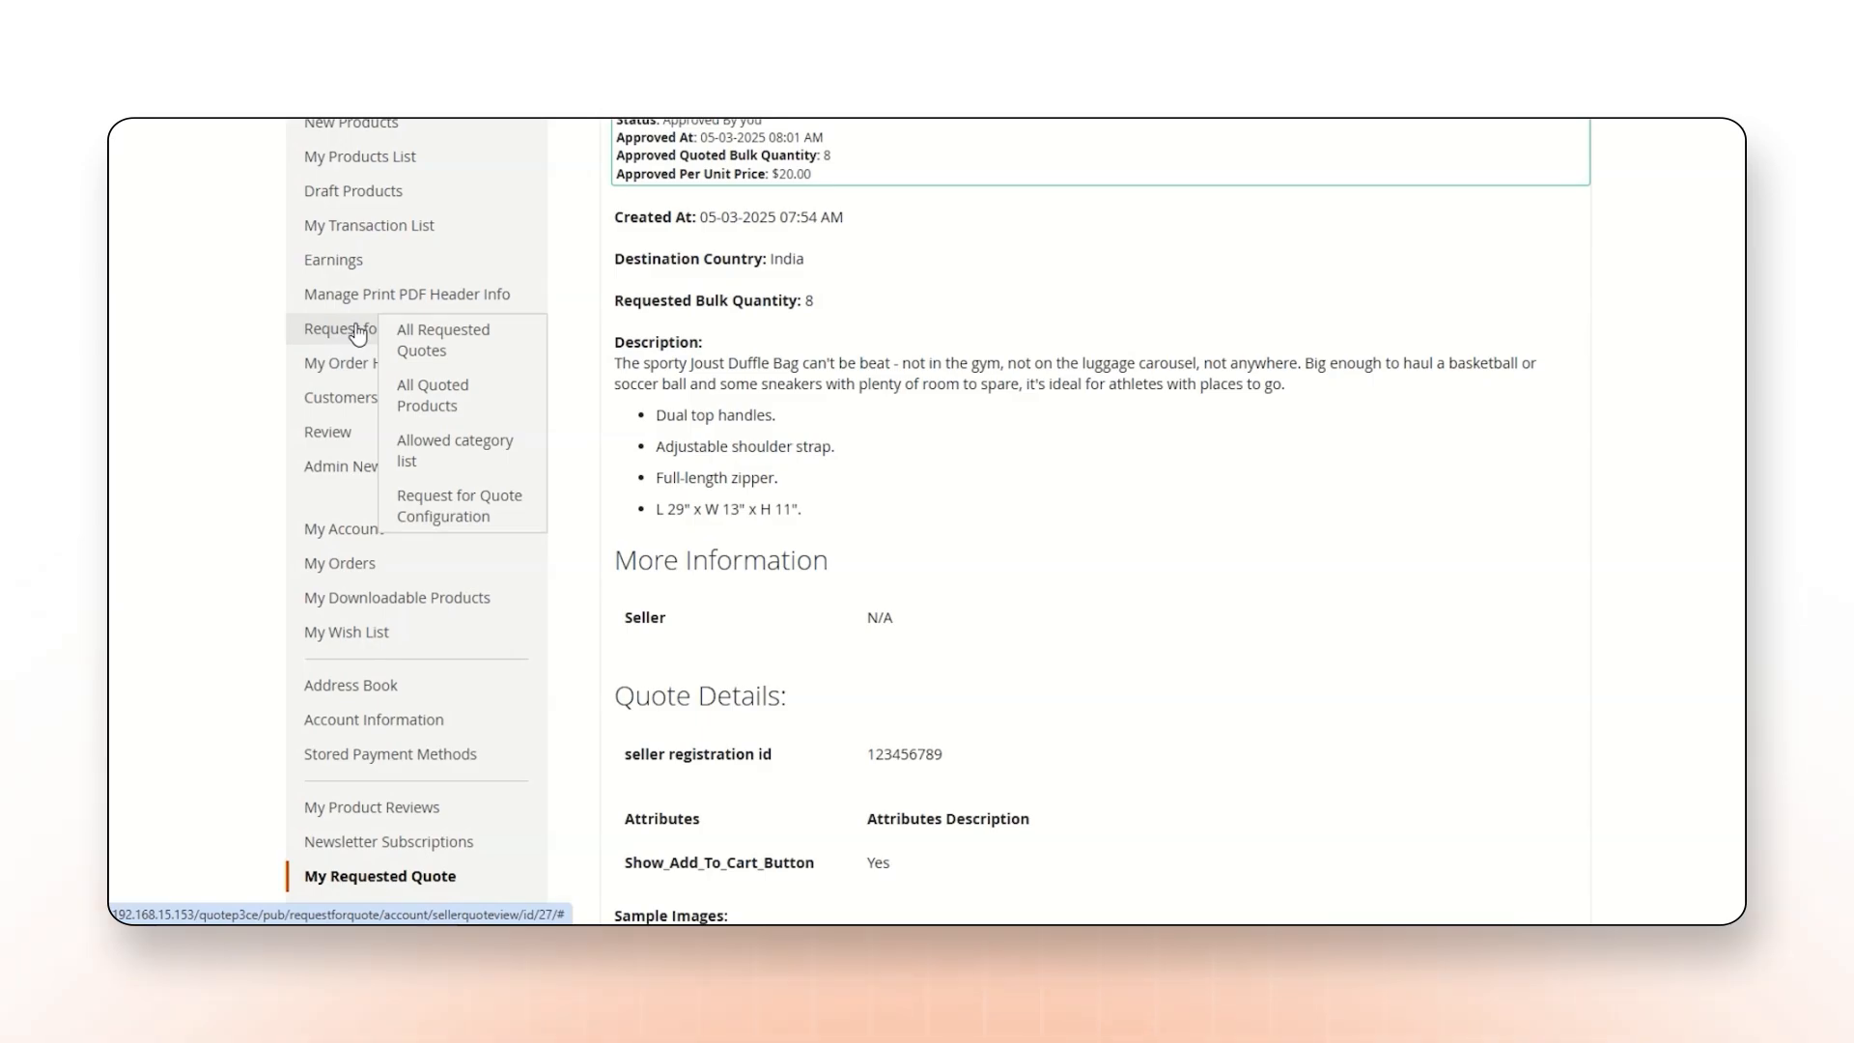
{"action": "left_click", "coordinate": [439, 340]}
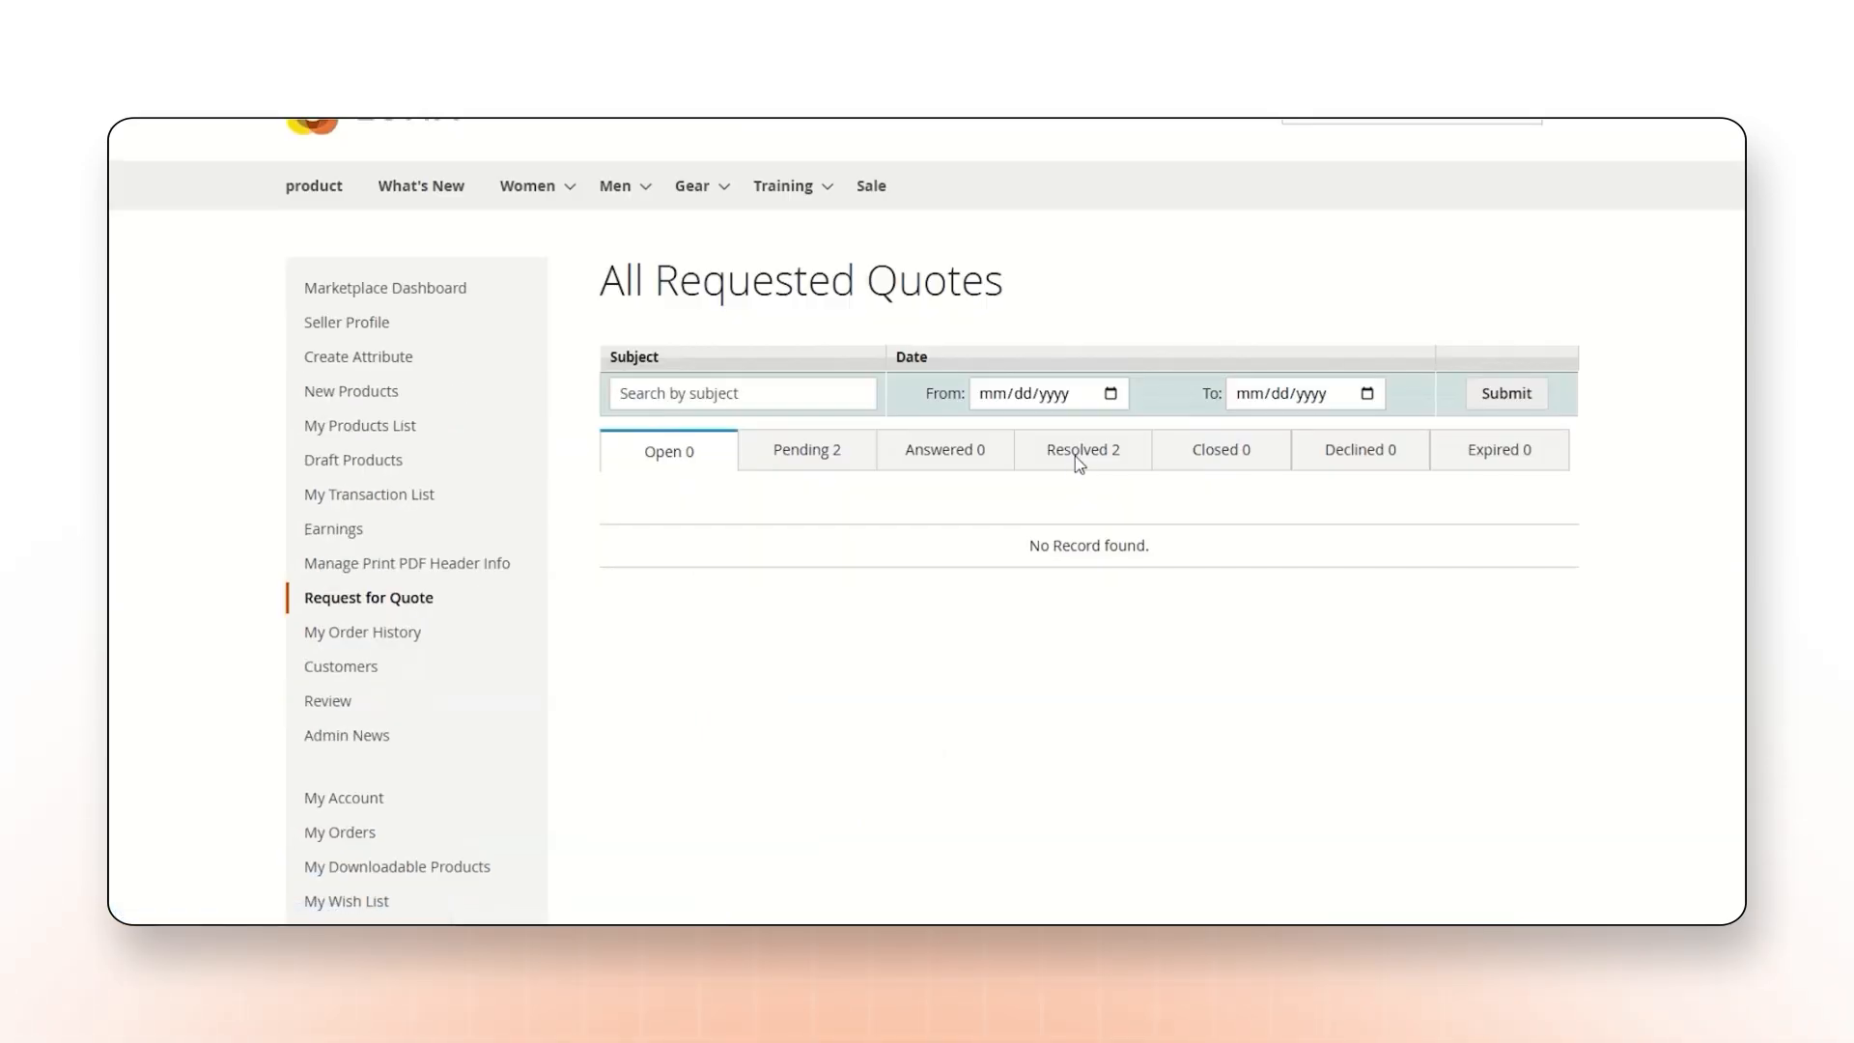
{"action": "left_click", "coordinate": [1078, 461]}
{"action": "left_click", "coordinate": [1520, 605]}
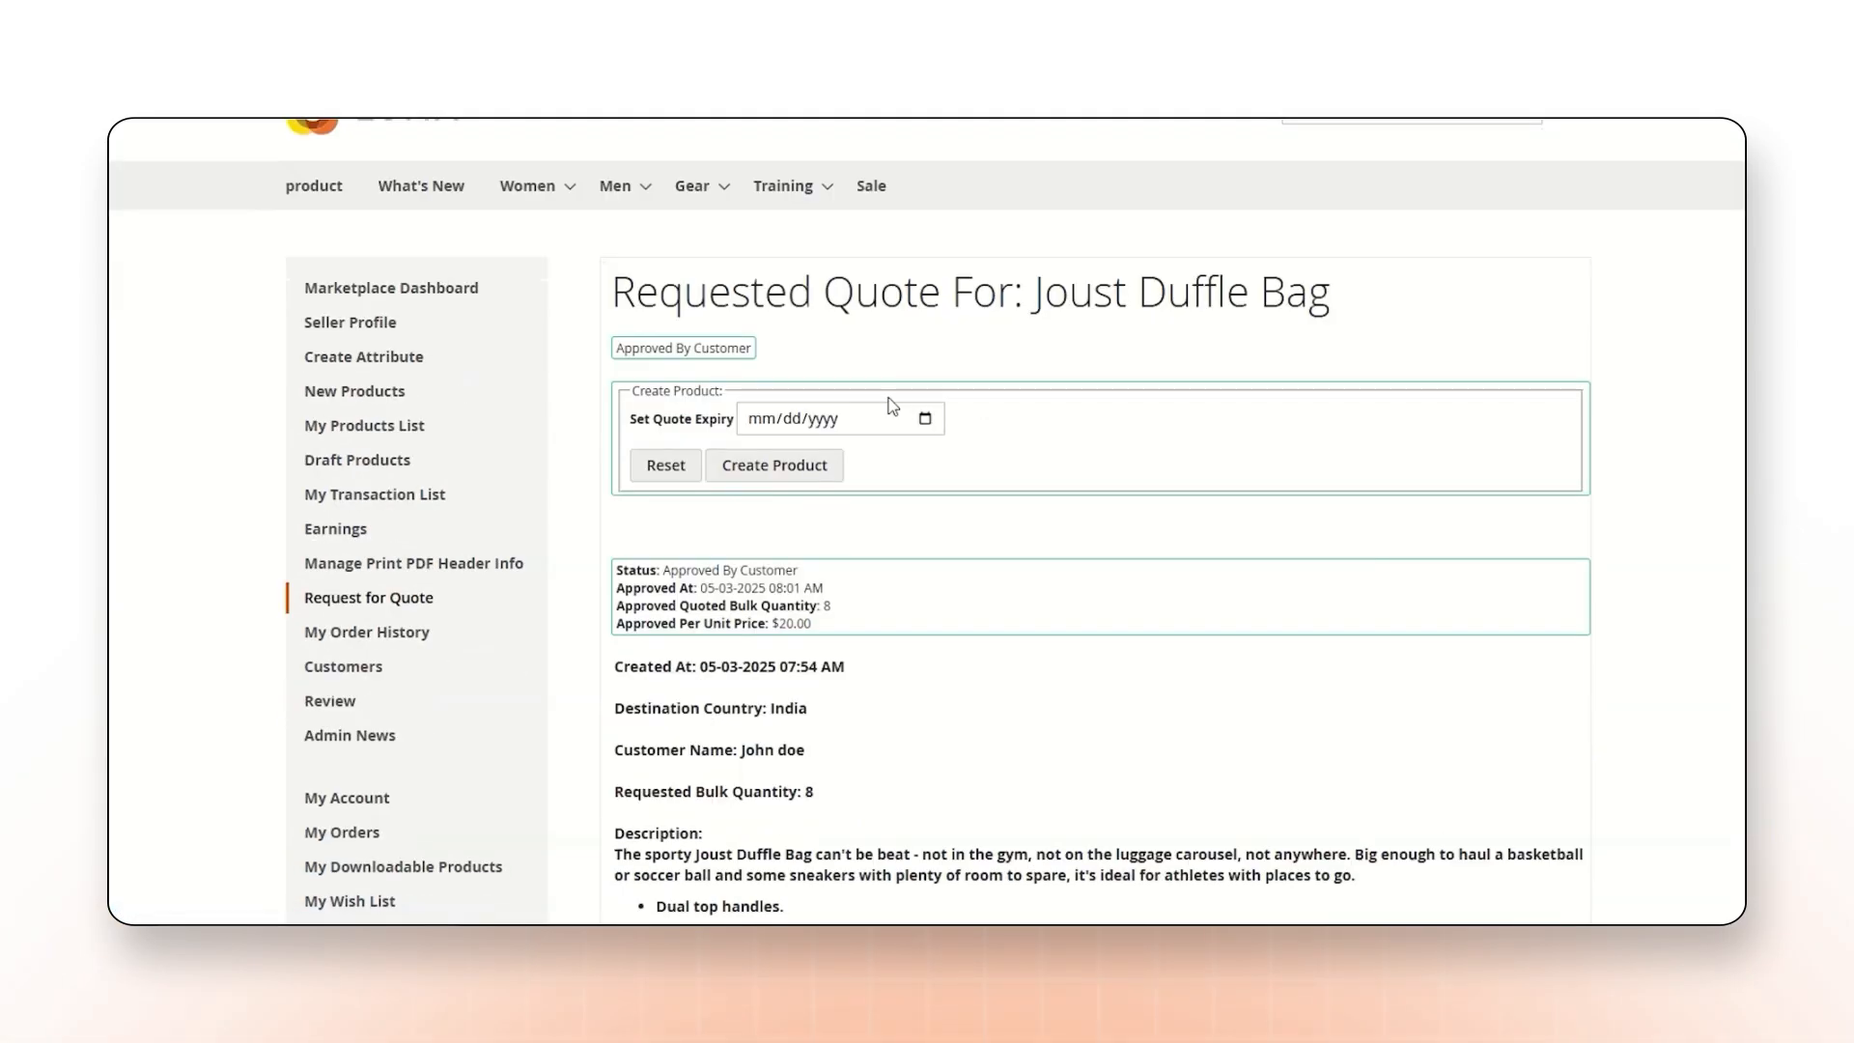
{"action": "scroll", "coordinate": [889, 403], "scroll_direction": "down", "scroll_amount": 12}
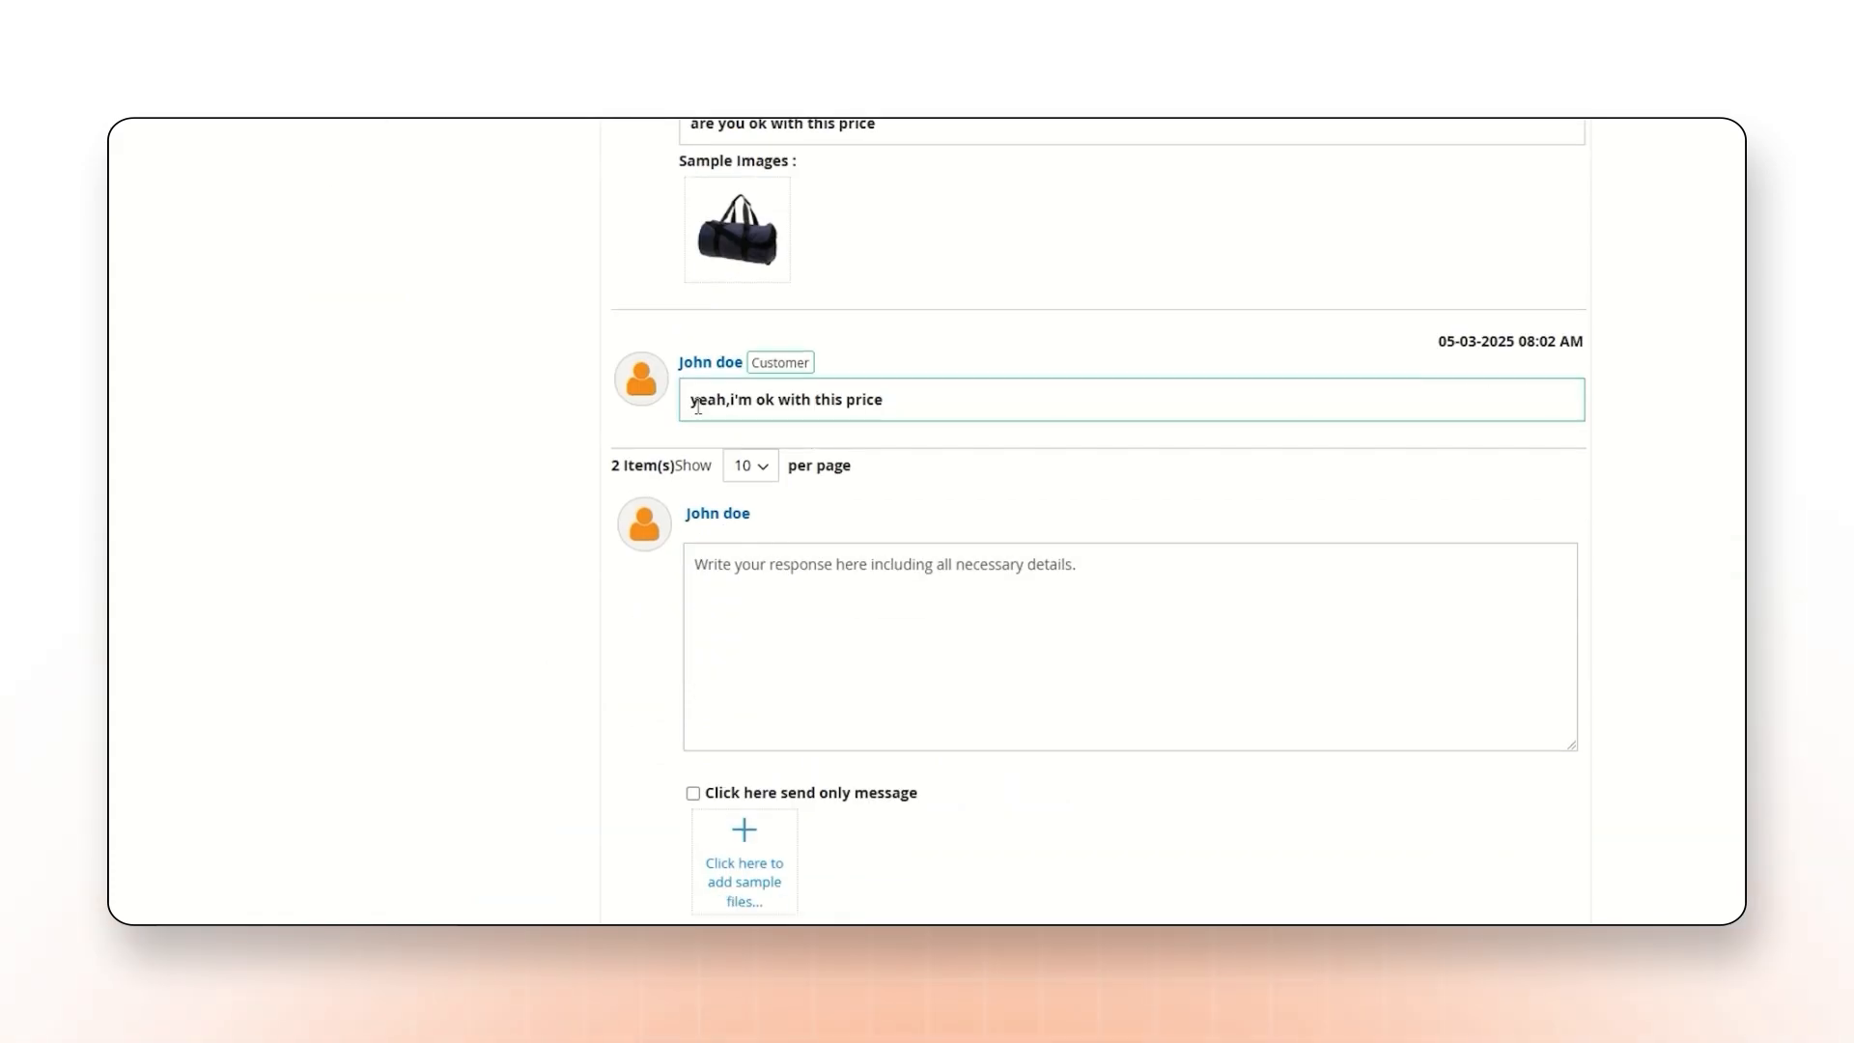
{"action": "left_click_drag", "start_coordinate": [691, 398], "coordinate": [840, 433]}
{"action": "scroll", "coordinate": [846, 415], "scroll_direction": "up", "scroll_amount": 15}
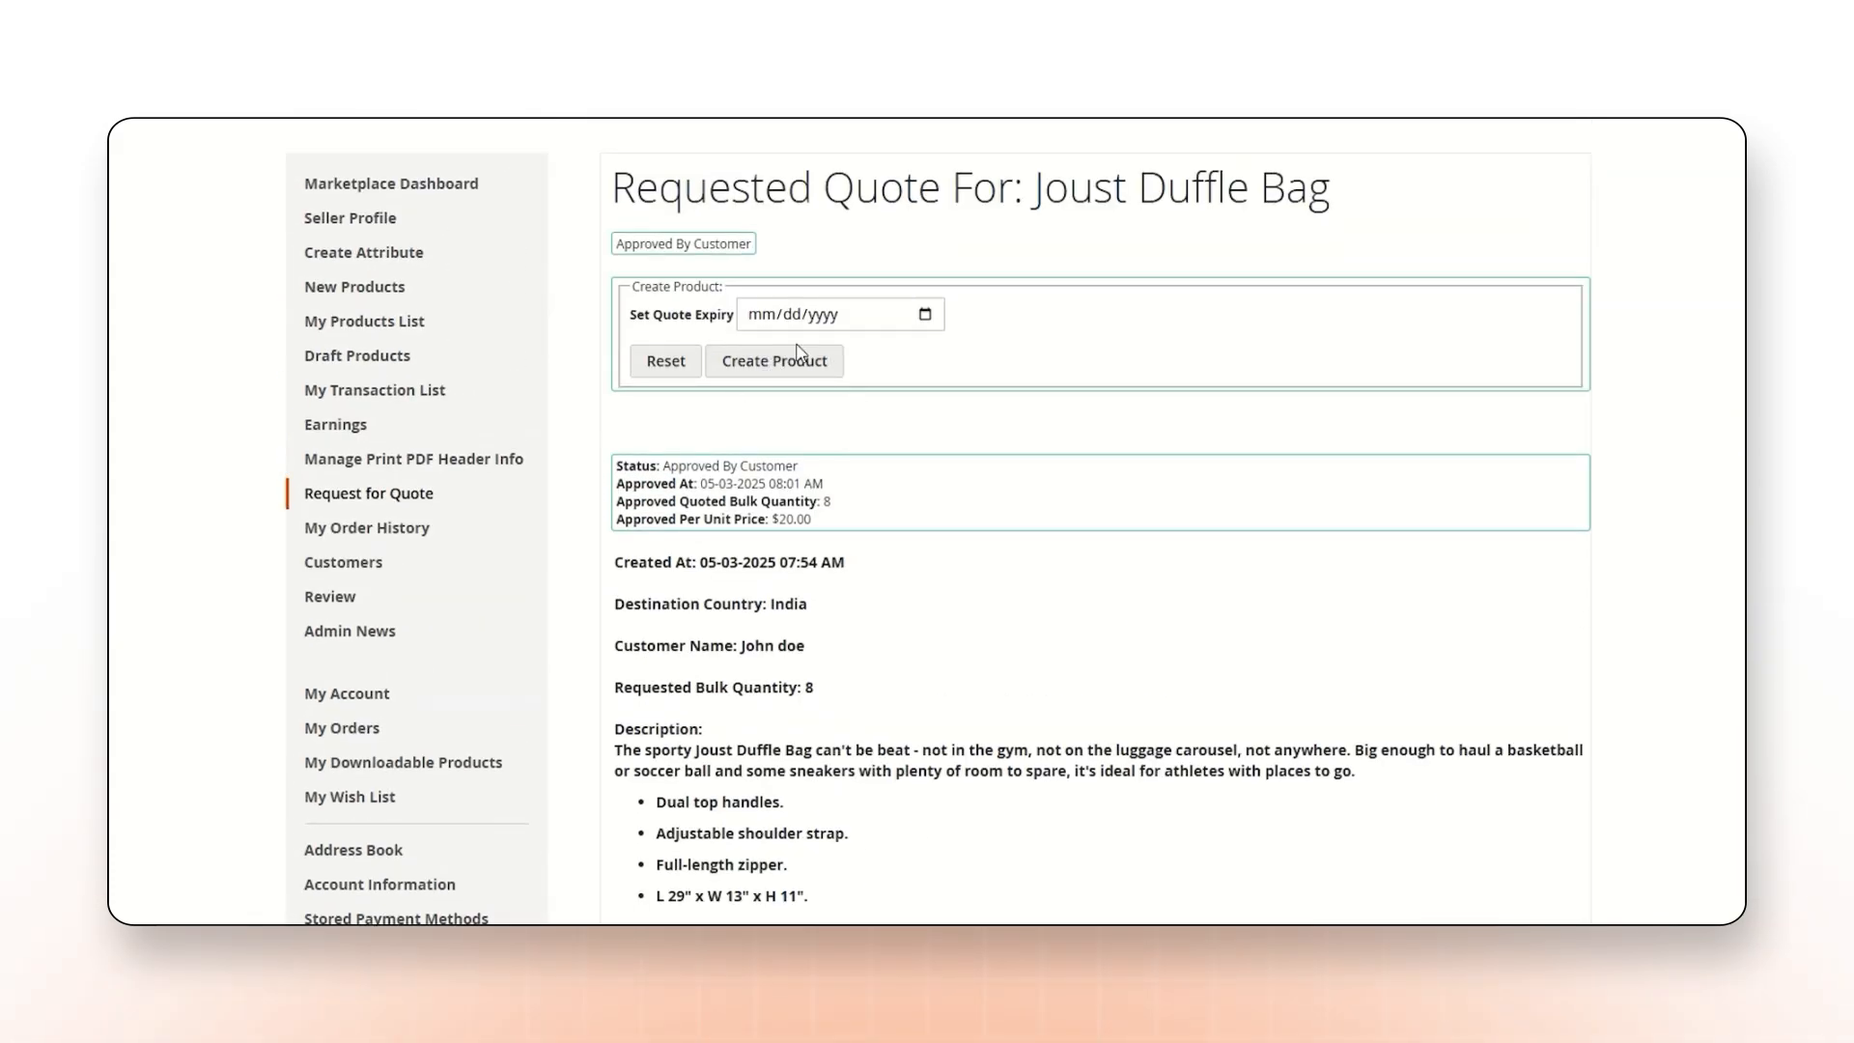
Set the quote expiry to 03/07/2025, create the product from the approved quote and review its expiry and approval details.
{"action": "left_click_drag", "start_coordinate": [654, 315], "coordinate": [759, 333]}
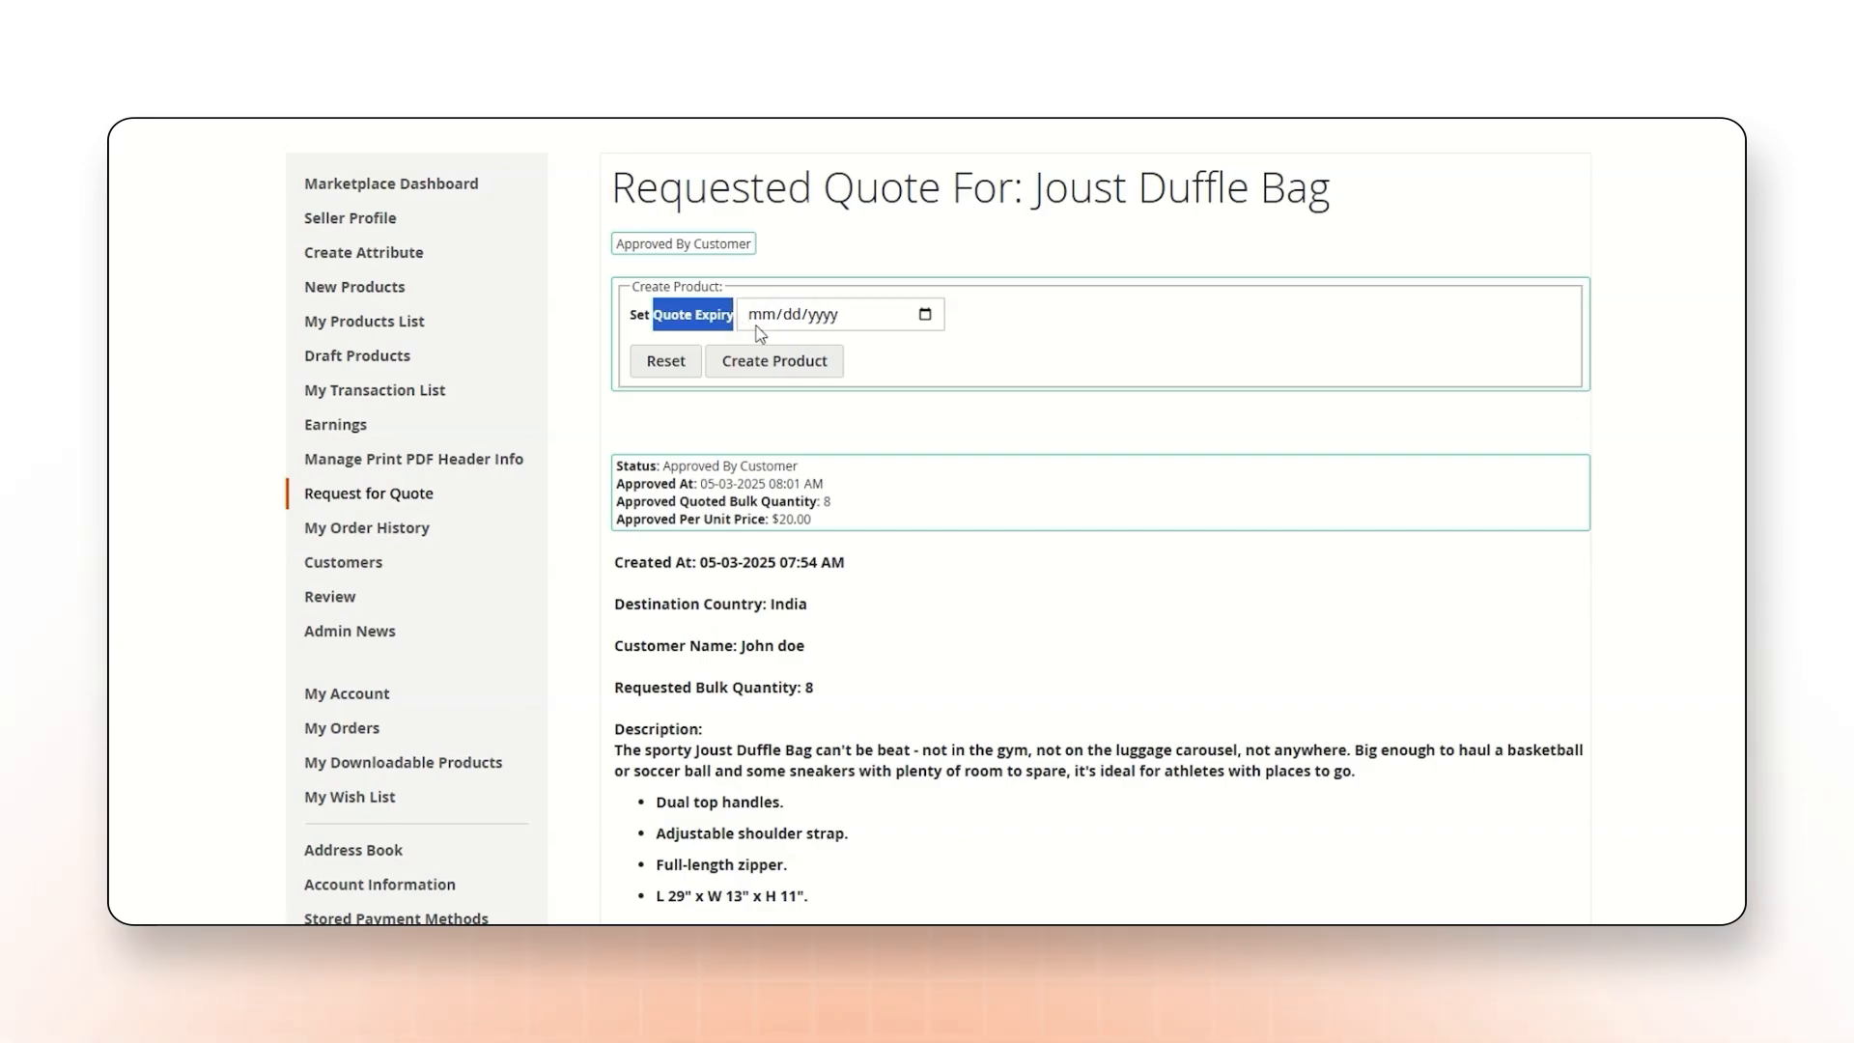
{"action": "left_click", "coordinate": [924, 313]}
{"action": "left_click", "coordinate": [898, 472]}
{"action": "left_click", "coordinate": [786, 363]}
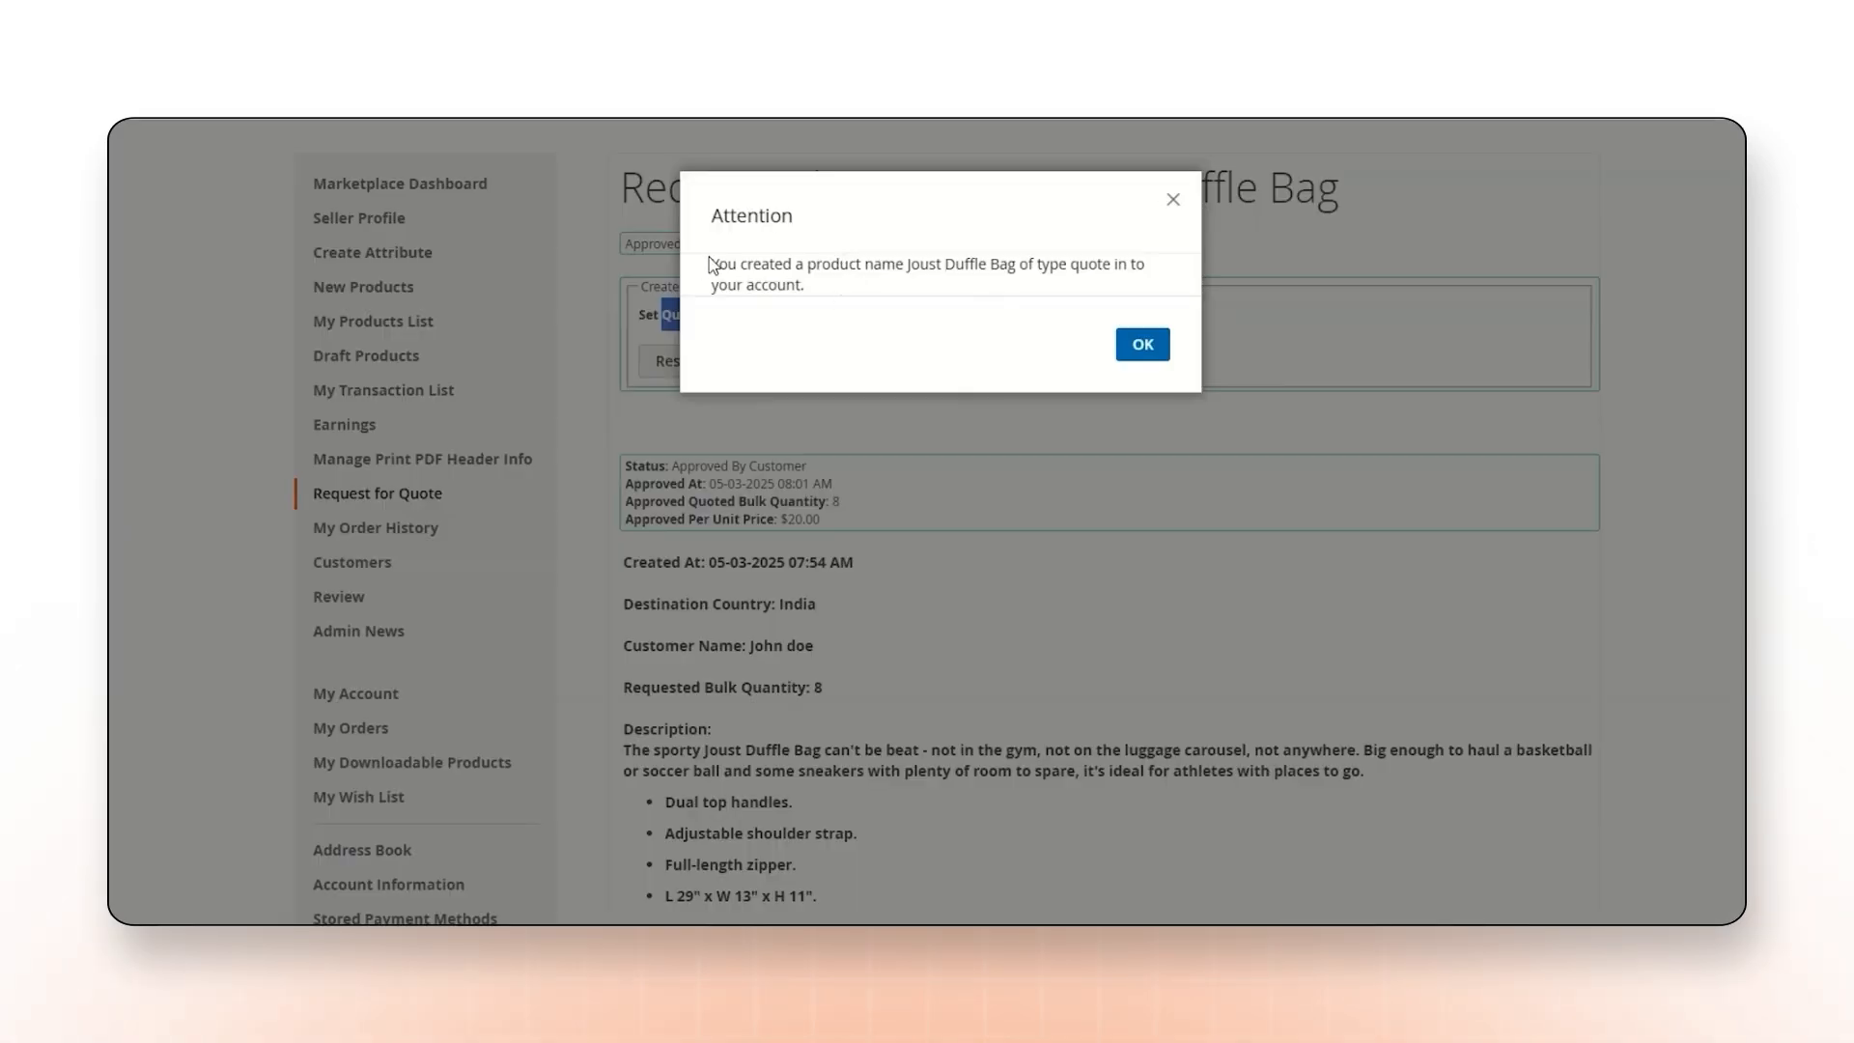
{"action": "left_click_drag", "start_coordinate": [711, 265], "coordinate": [930, 270]}
{"action": "left_click", "coordinate": [1142, 345]}
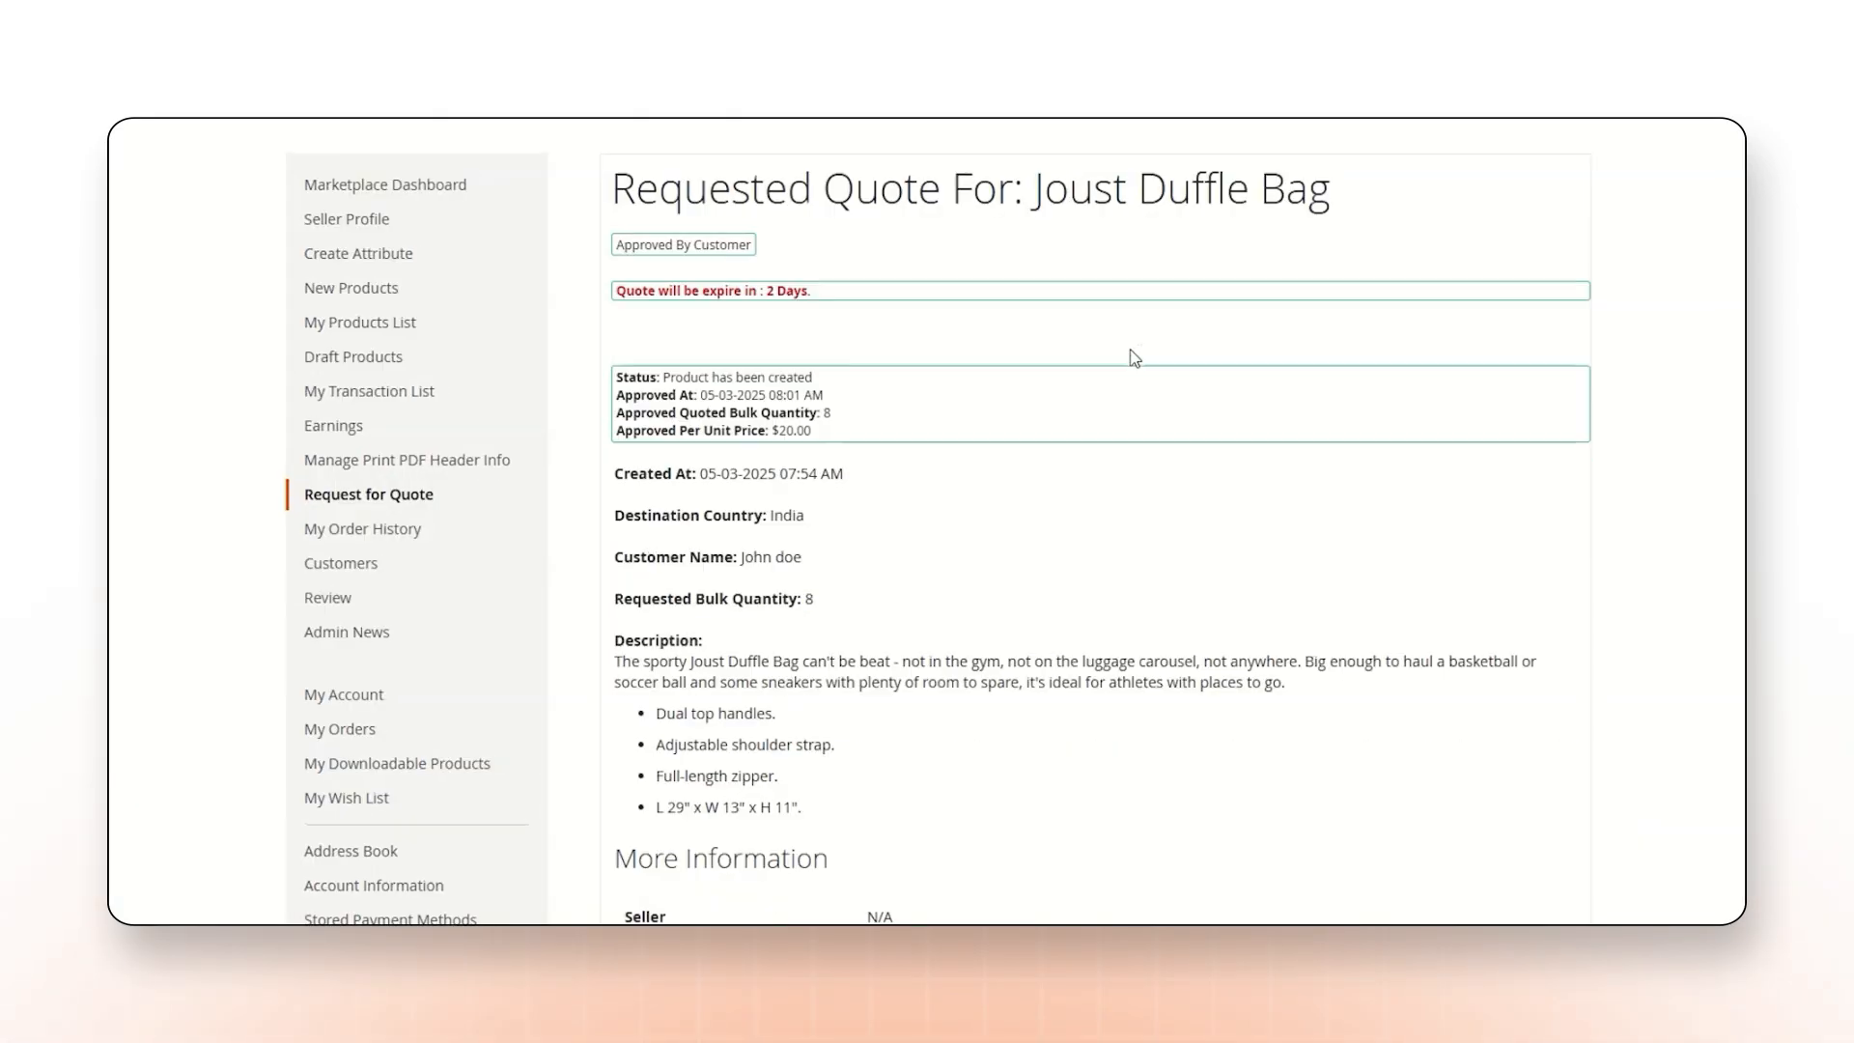
{"action": "left_click_drag", "start_coordinate": [635, 290], "coordinate": [814, 289]}
{"action": "left_click_drag", "start_coordinate": [629, 376], "coordinate": [745, 375]}
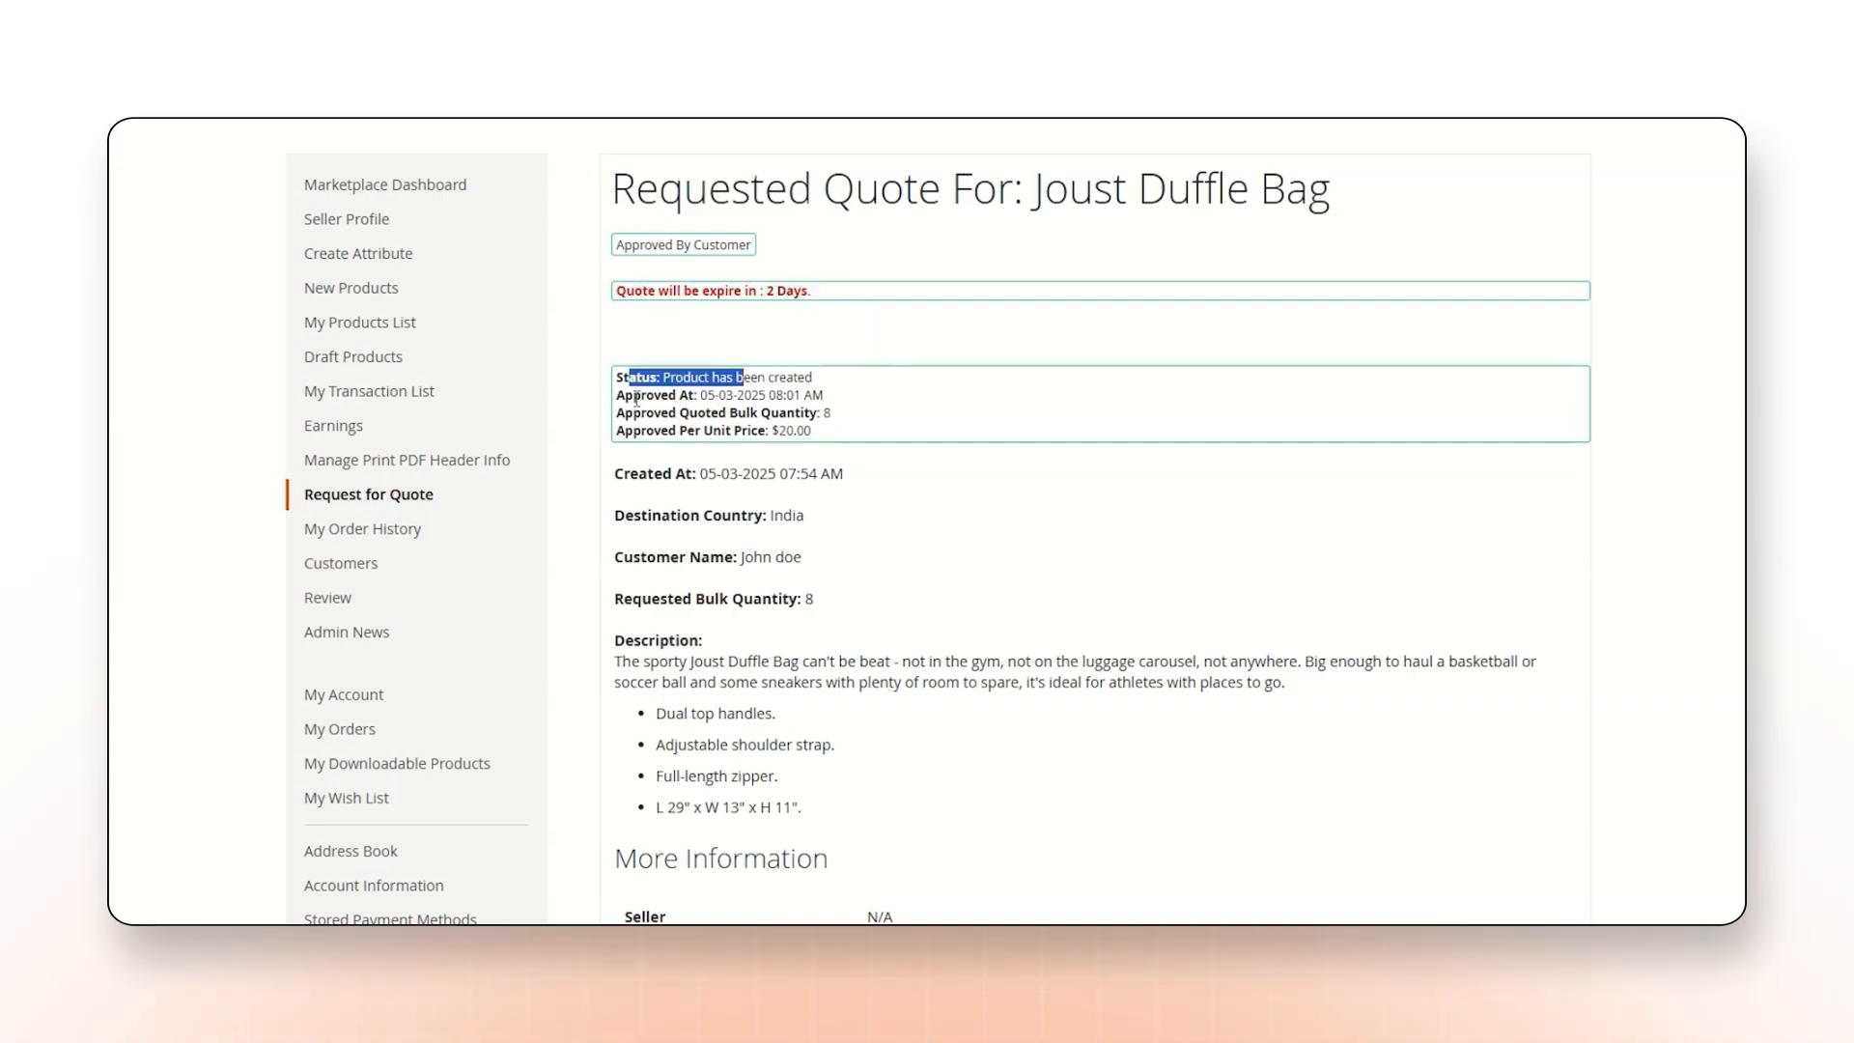
{"action": "mouse_move", "coordinate": [635, 397]}
{"action": "left_mouse_down"}
{"action": "mouse_move", "coordinate": [795, 413]}
{"action": "mouse_move", "coordinate": [645, 431]}
{"action": "left_mouse_up"}
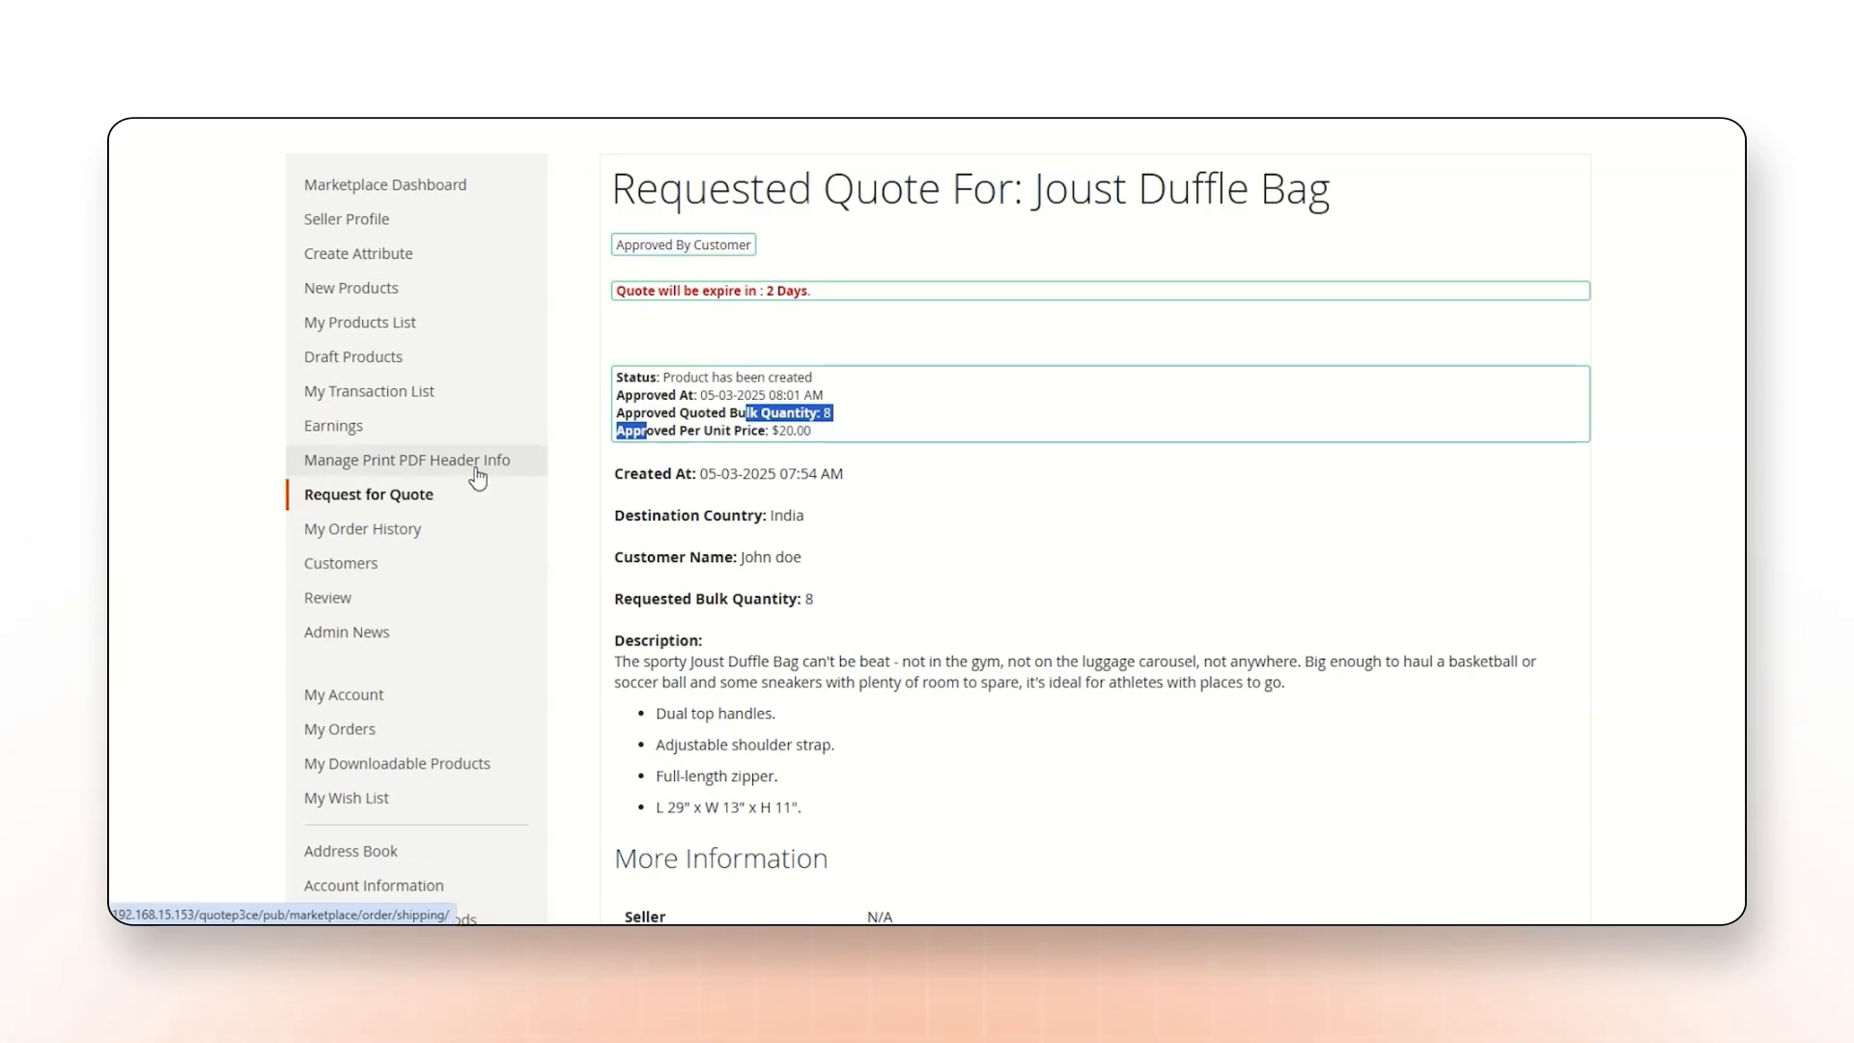
Display the resolved seller quotes for the customer's Joust Duffle Bag request.
{"action": "scroll", "coordinate": [473, 478], "scroll_direction": "down", "scroll_amount": 4}
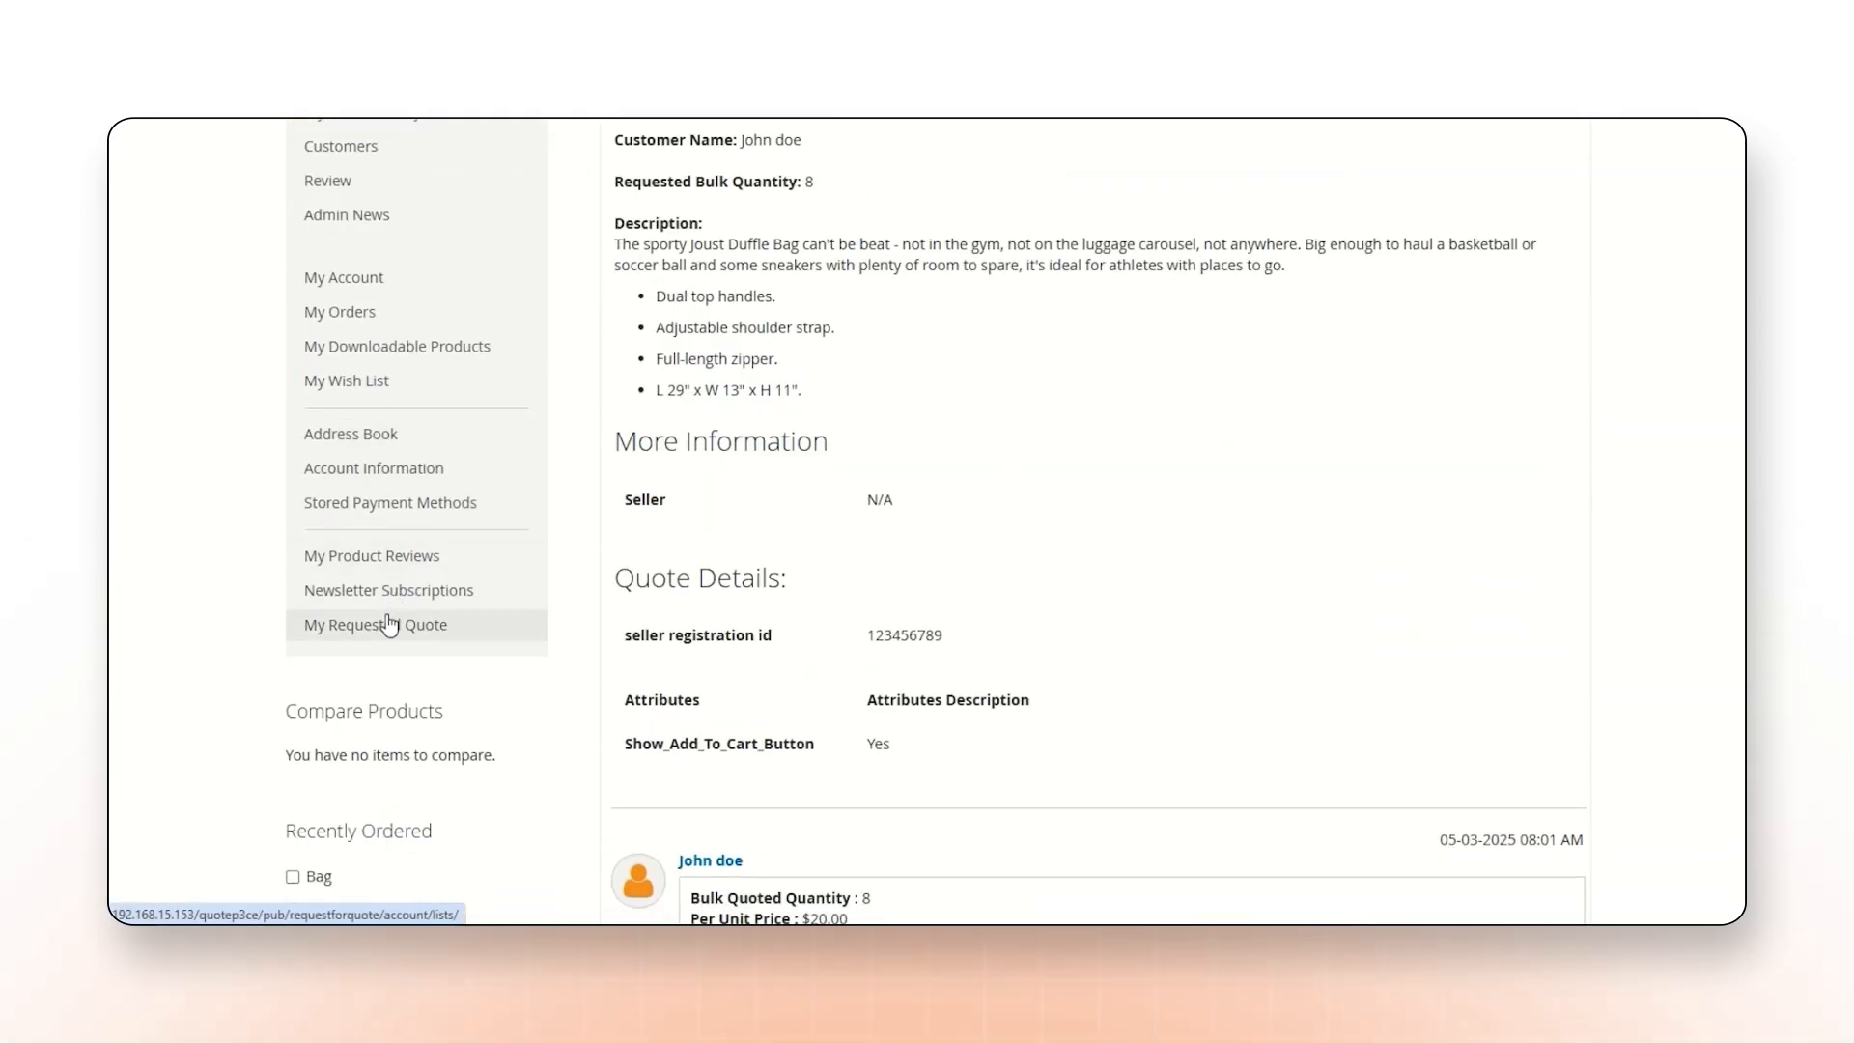
{"action": "left_click", "coordinate": [388, 625]}
{"action": "left_click", "coordinate": [1503, 623]}
{"action": "left_click", "coordinate": [1109, 482]}
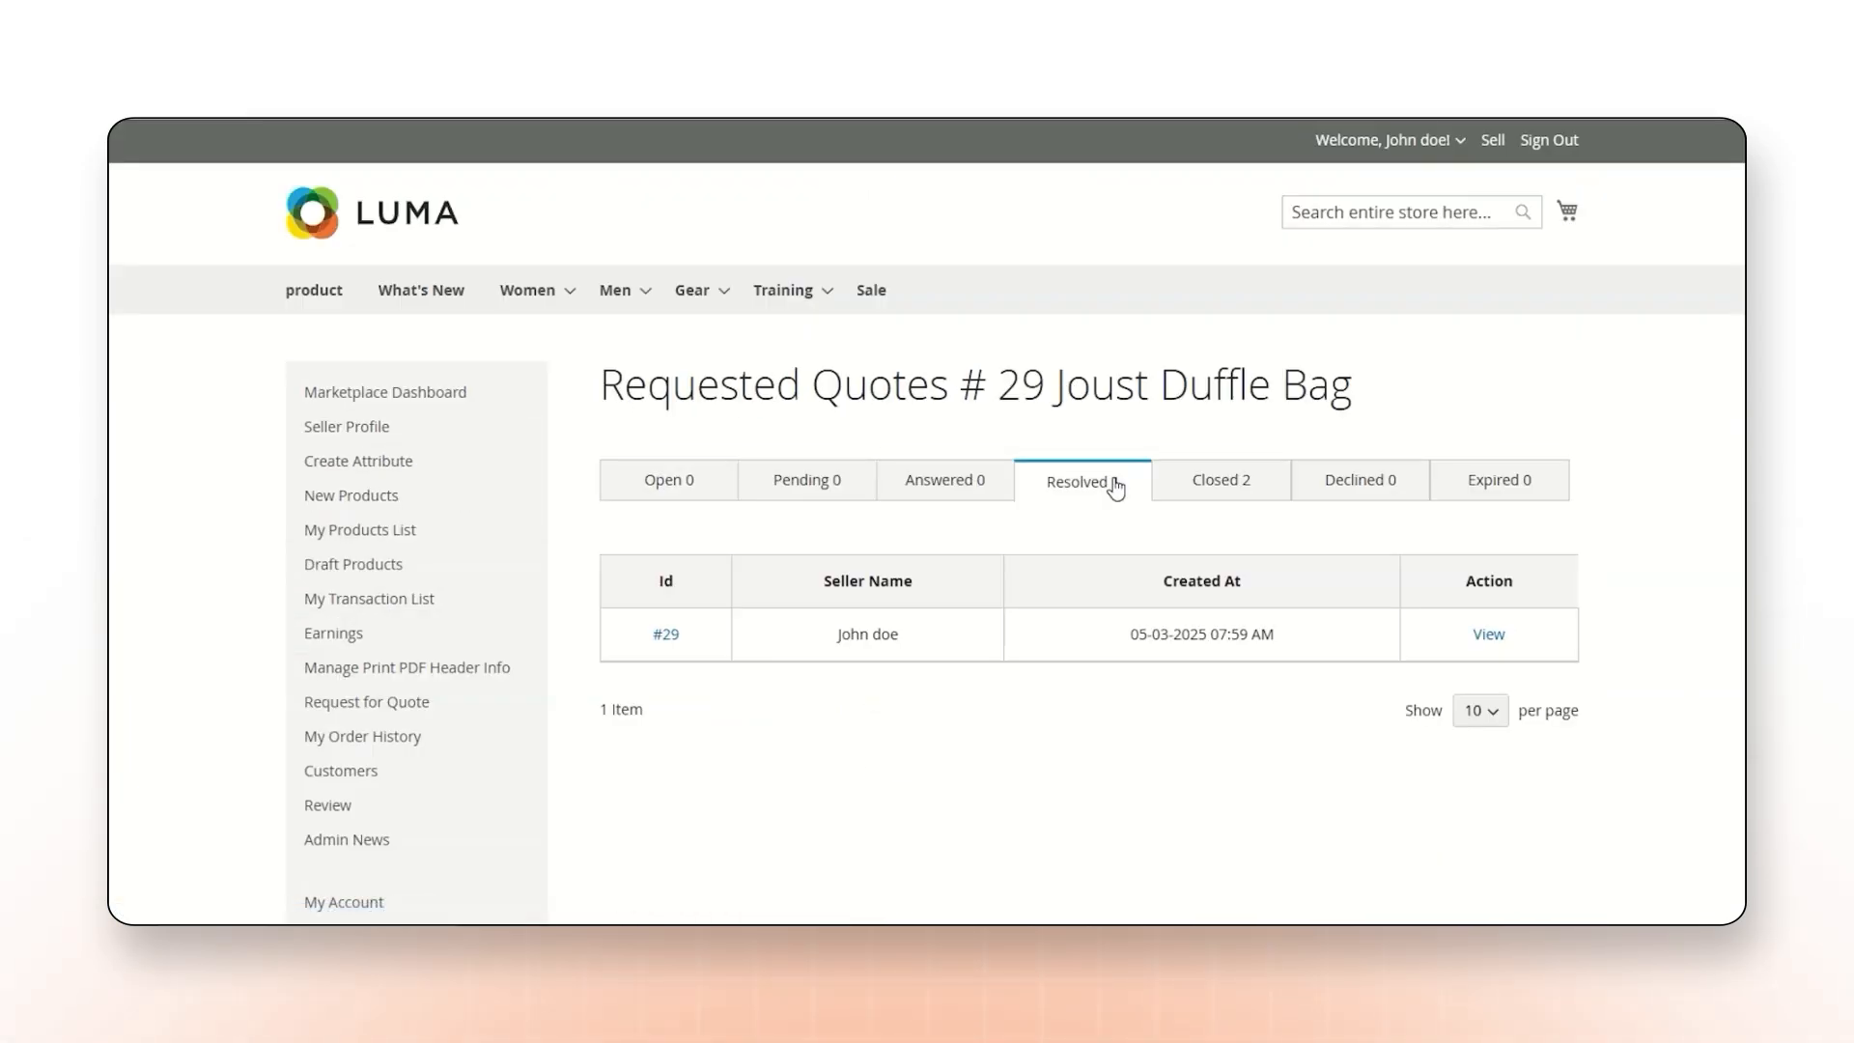
Open the resolved Joust Duffle Bag quote, review its approval and expiry details, and add the quoted product to the cart for purchase.
{"action": "left_click", "coordinate": [1489, 636]}
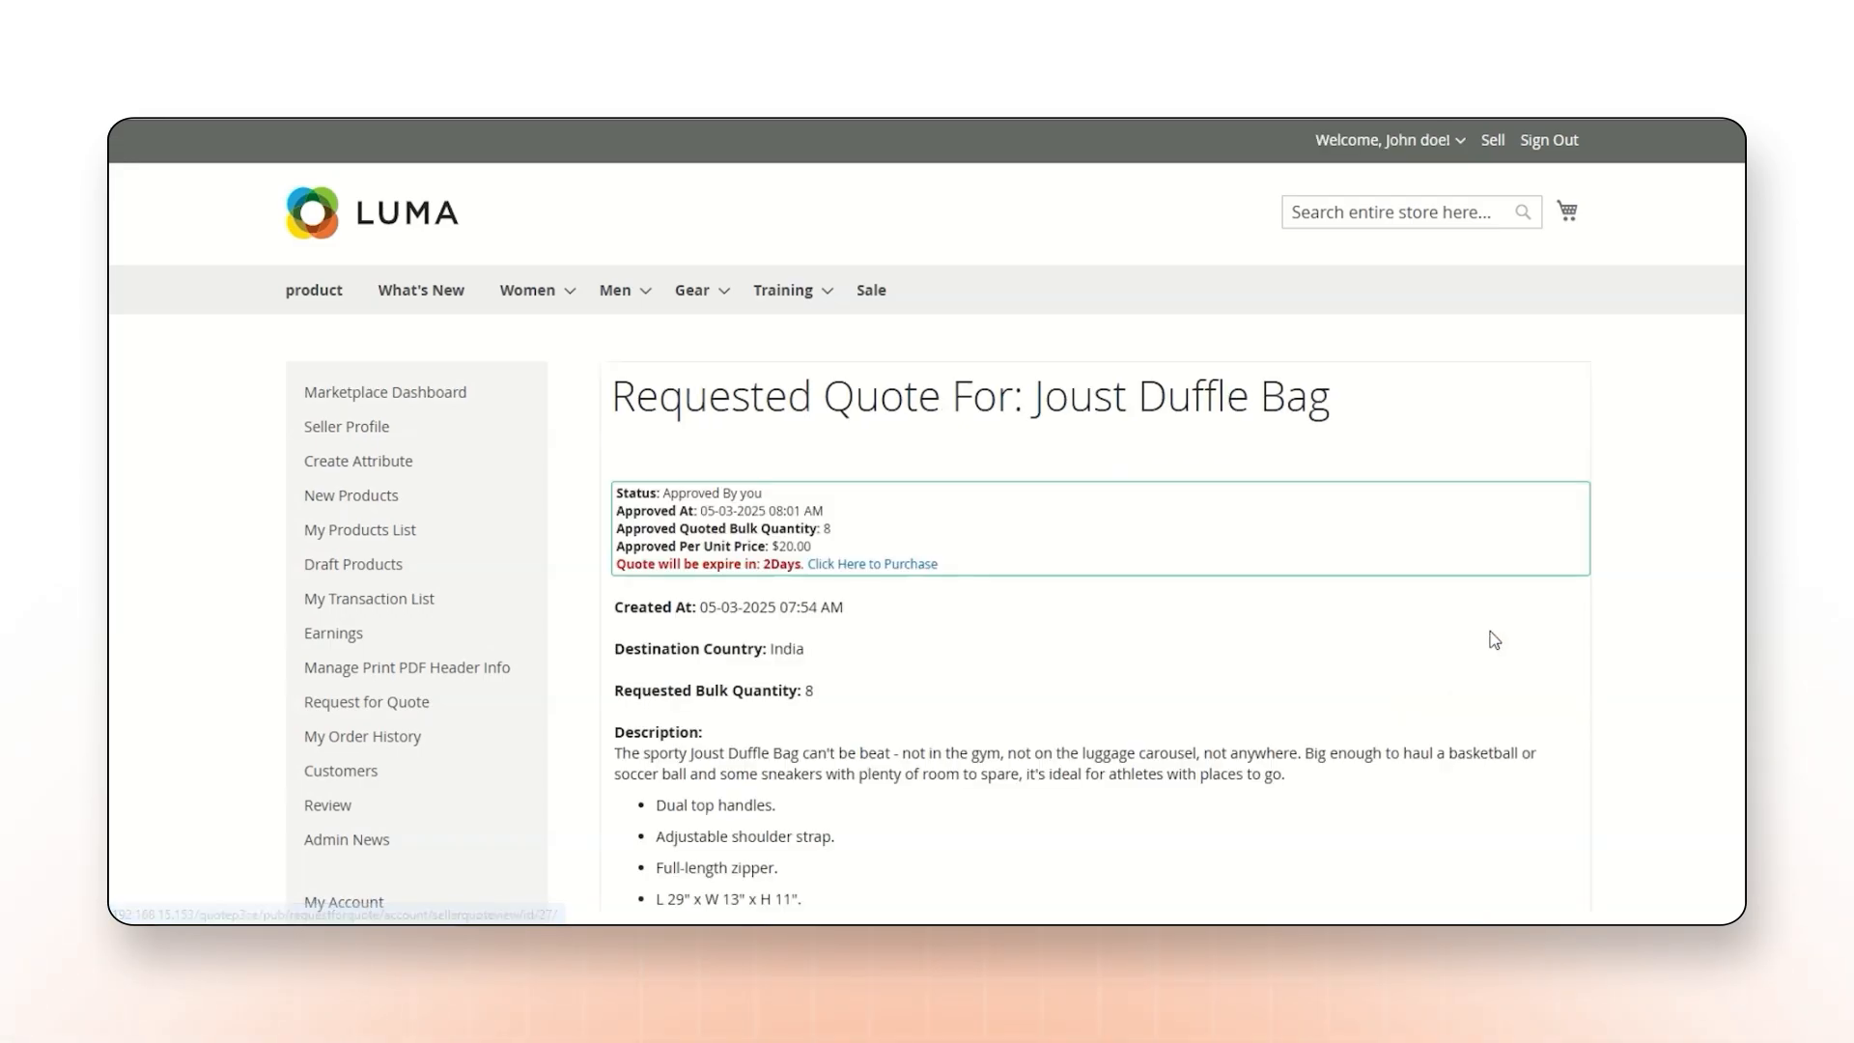
{"action": "scroll", "coordinate": [1422, 604], "scroll_direction": "down", "scroll_amount": 1}
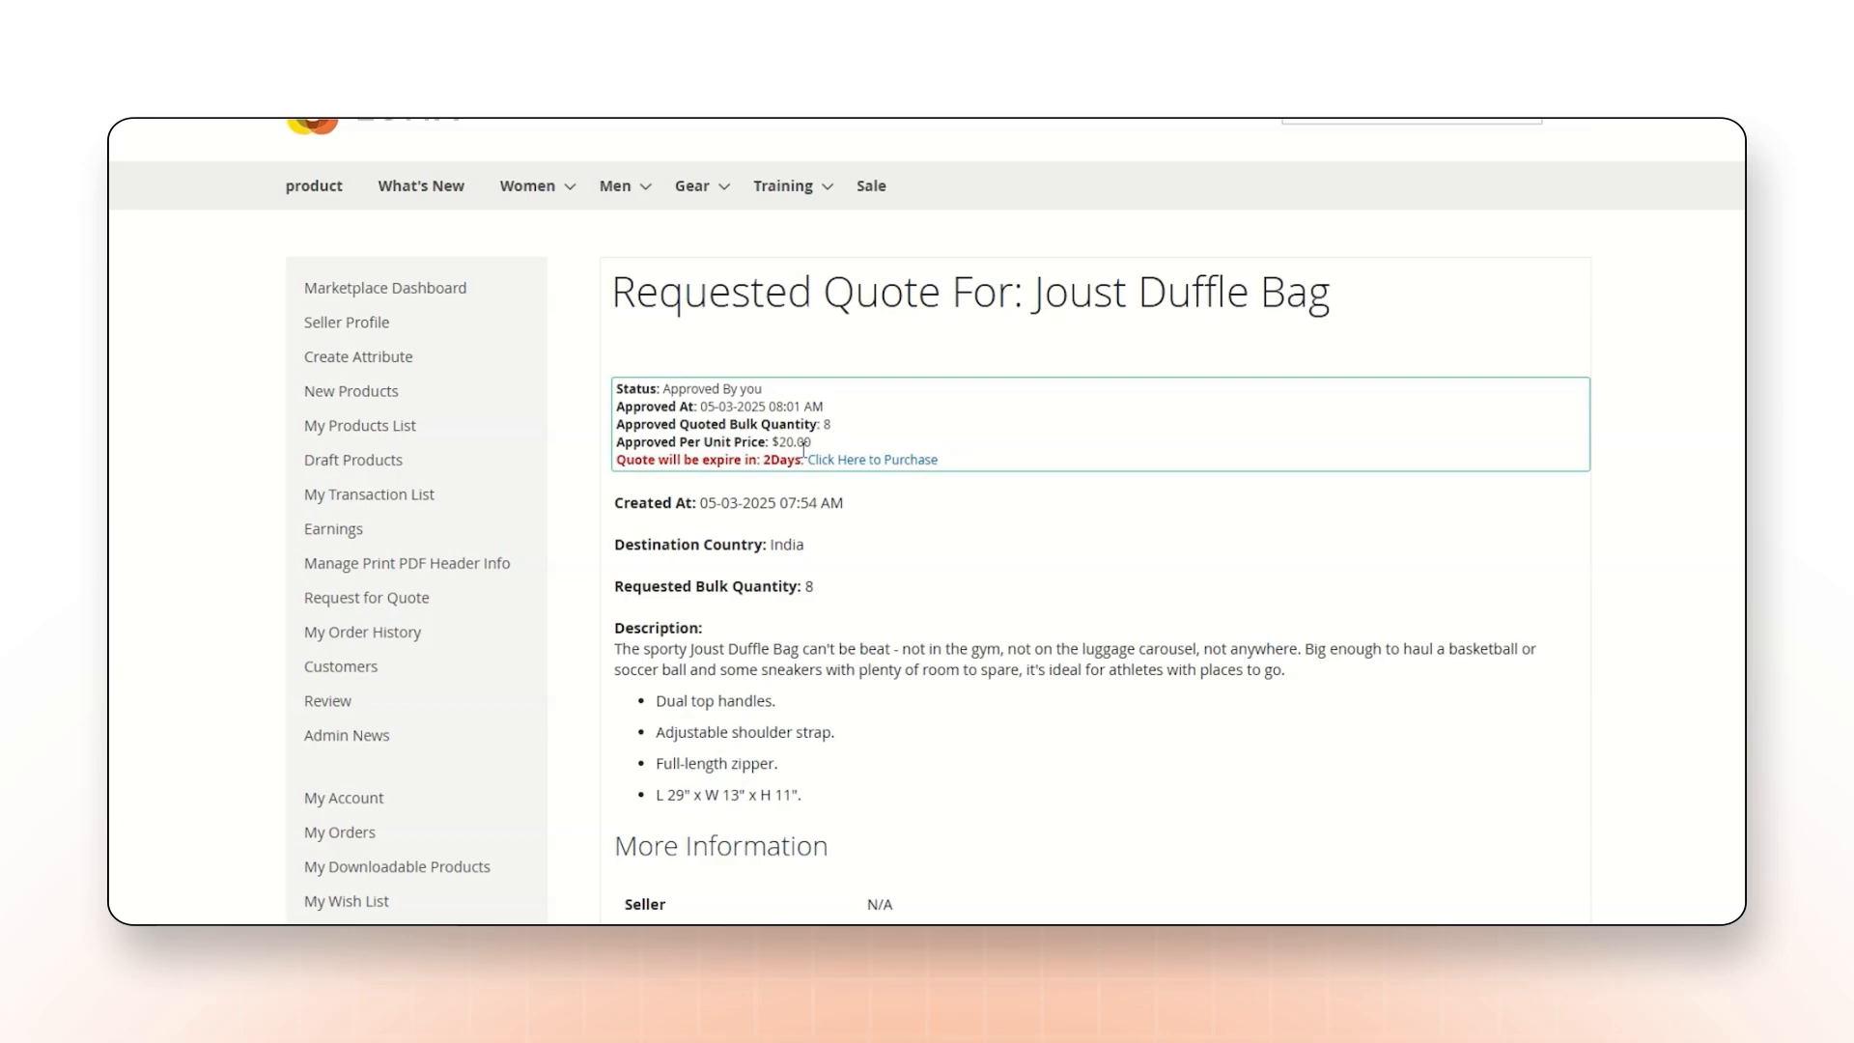
{"action": "left_click_drag", "start_coordinate": [805, 466], "coordinate": [940, 452]}
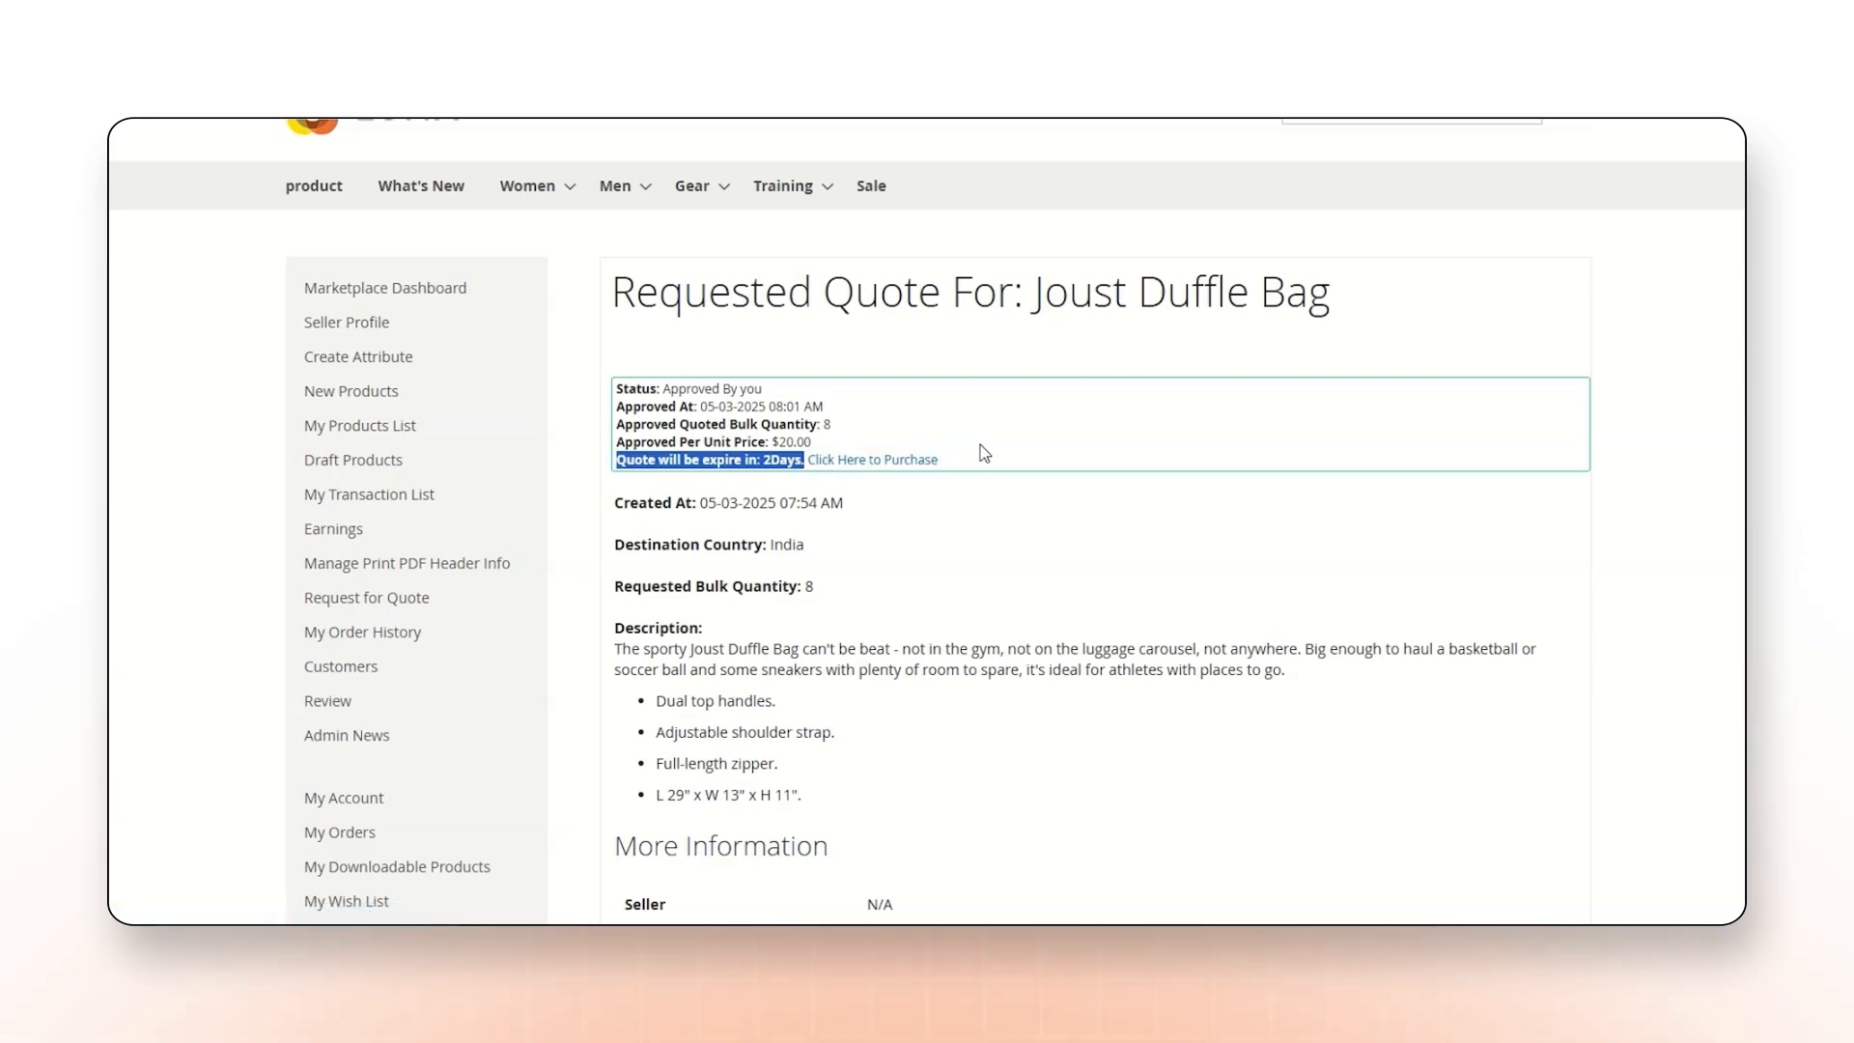
{"action": "left_click", "coordinate": [982, 461]}
{"action": "left_click", "coordinate": [883, 460]}
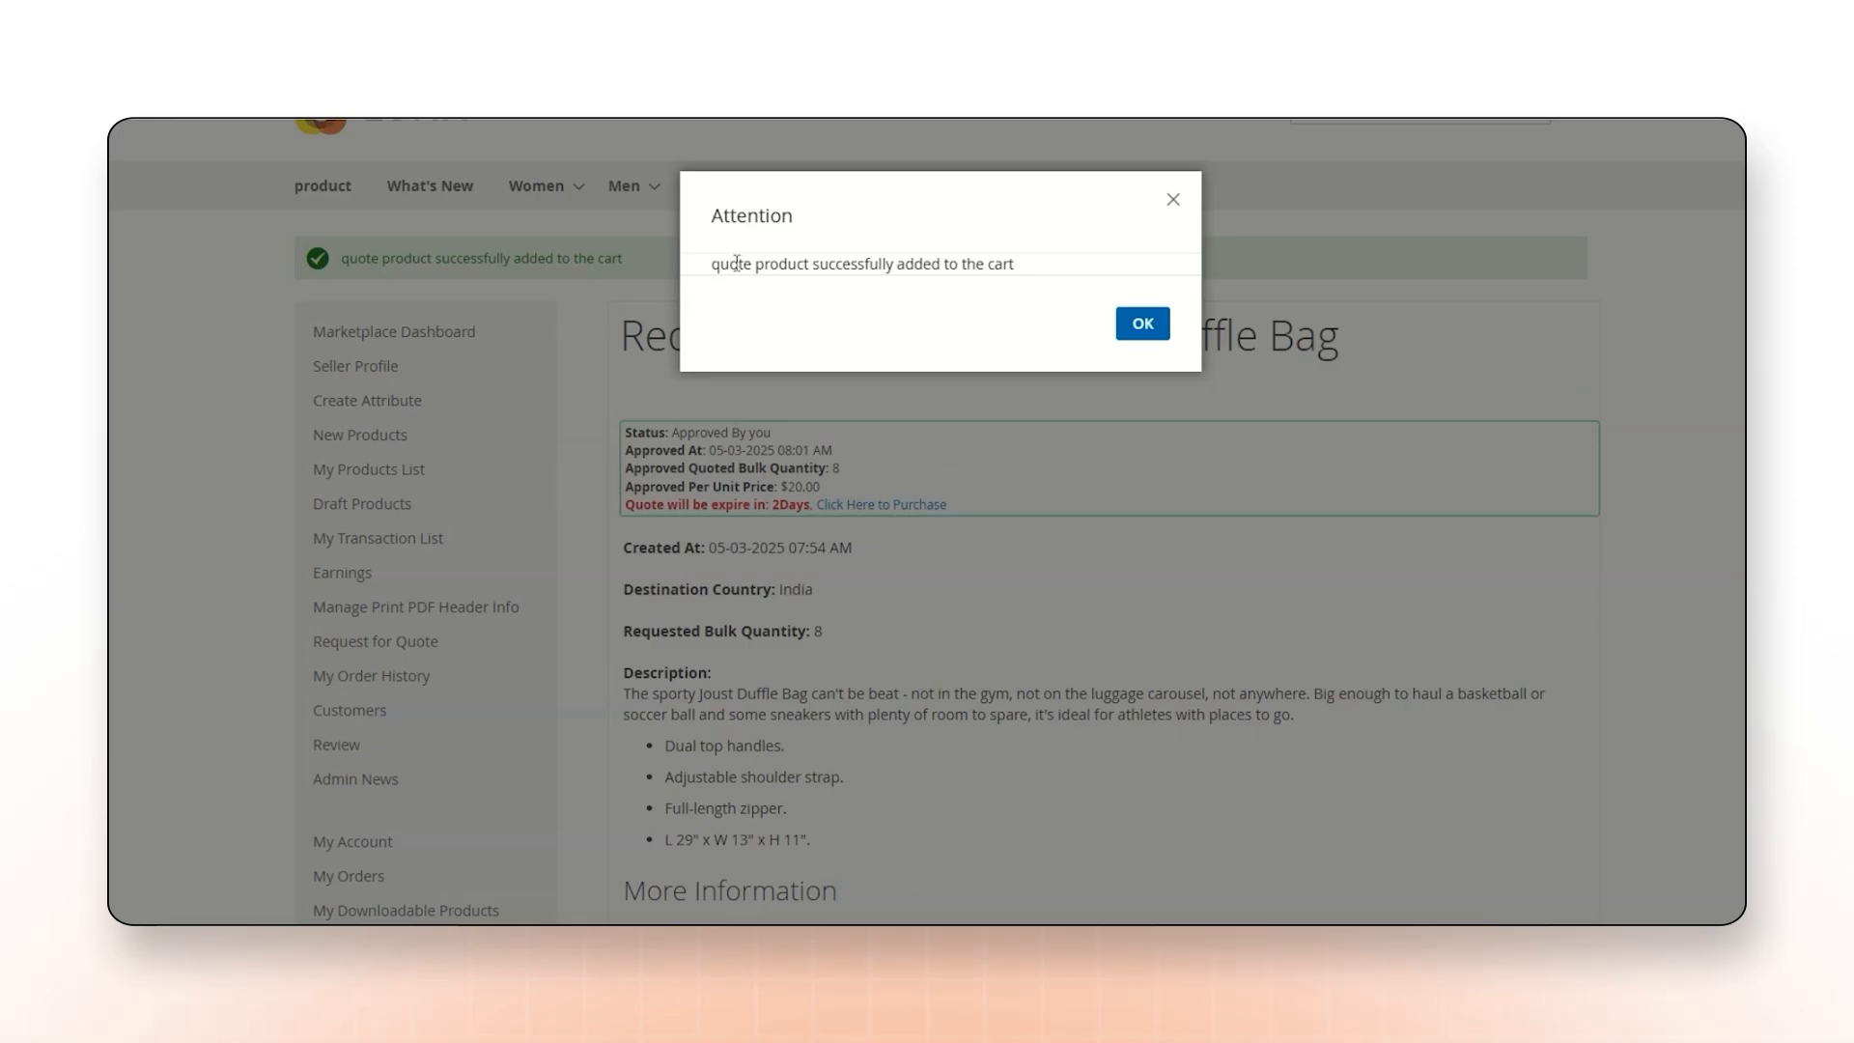
{"action": "left_click", "coordinate": [1147, 330]}
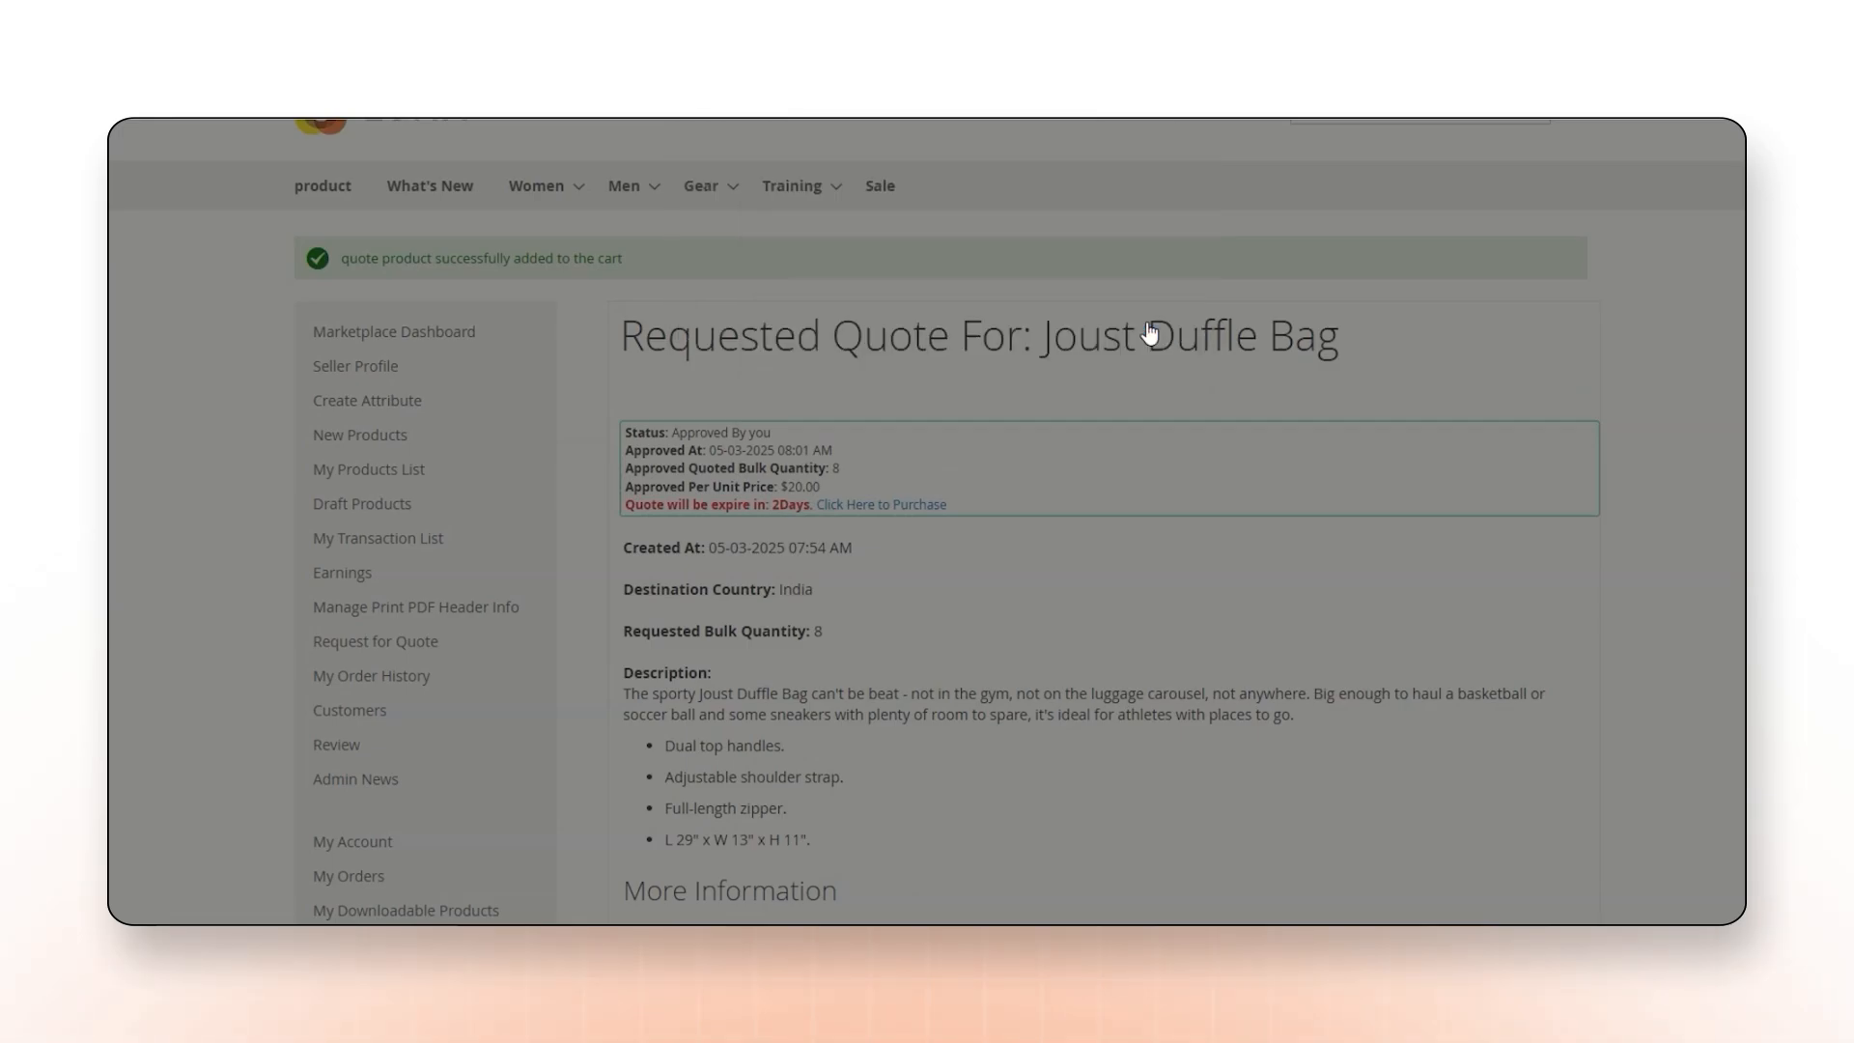
Check the Joust Duffle Bag quantity in the shopping cart and place the order with the preselected address, Flat Rate shipping and Check / Money order.
{"action": "scroll", "coordinate": [686, 363], "scroll_direction": "up", "scroll_amount": 2}
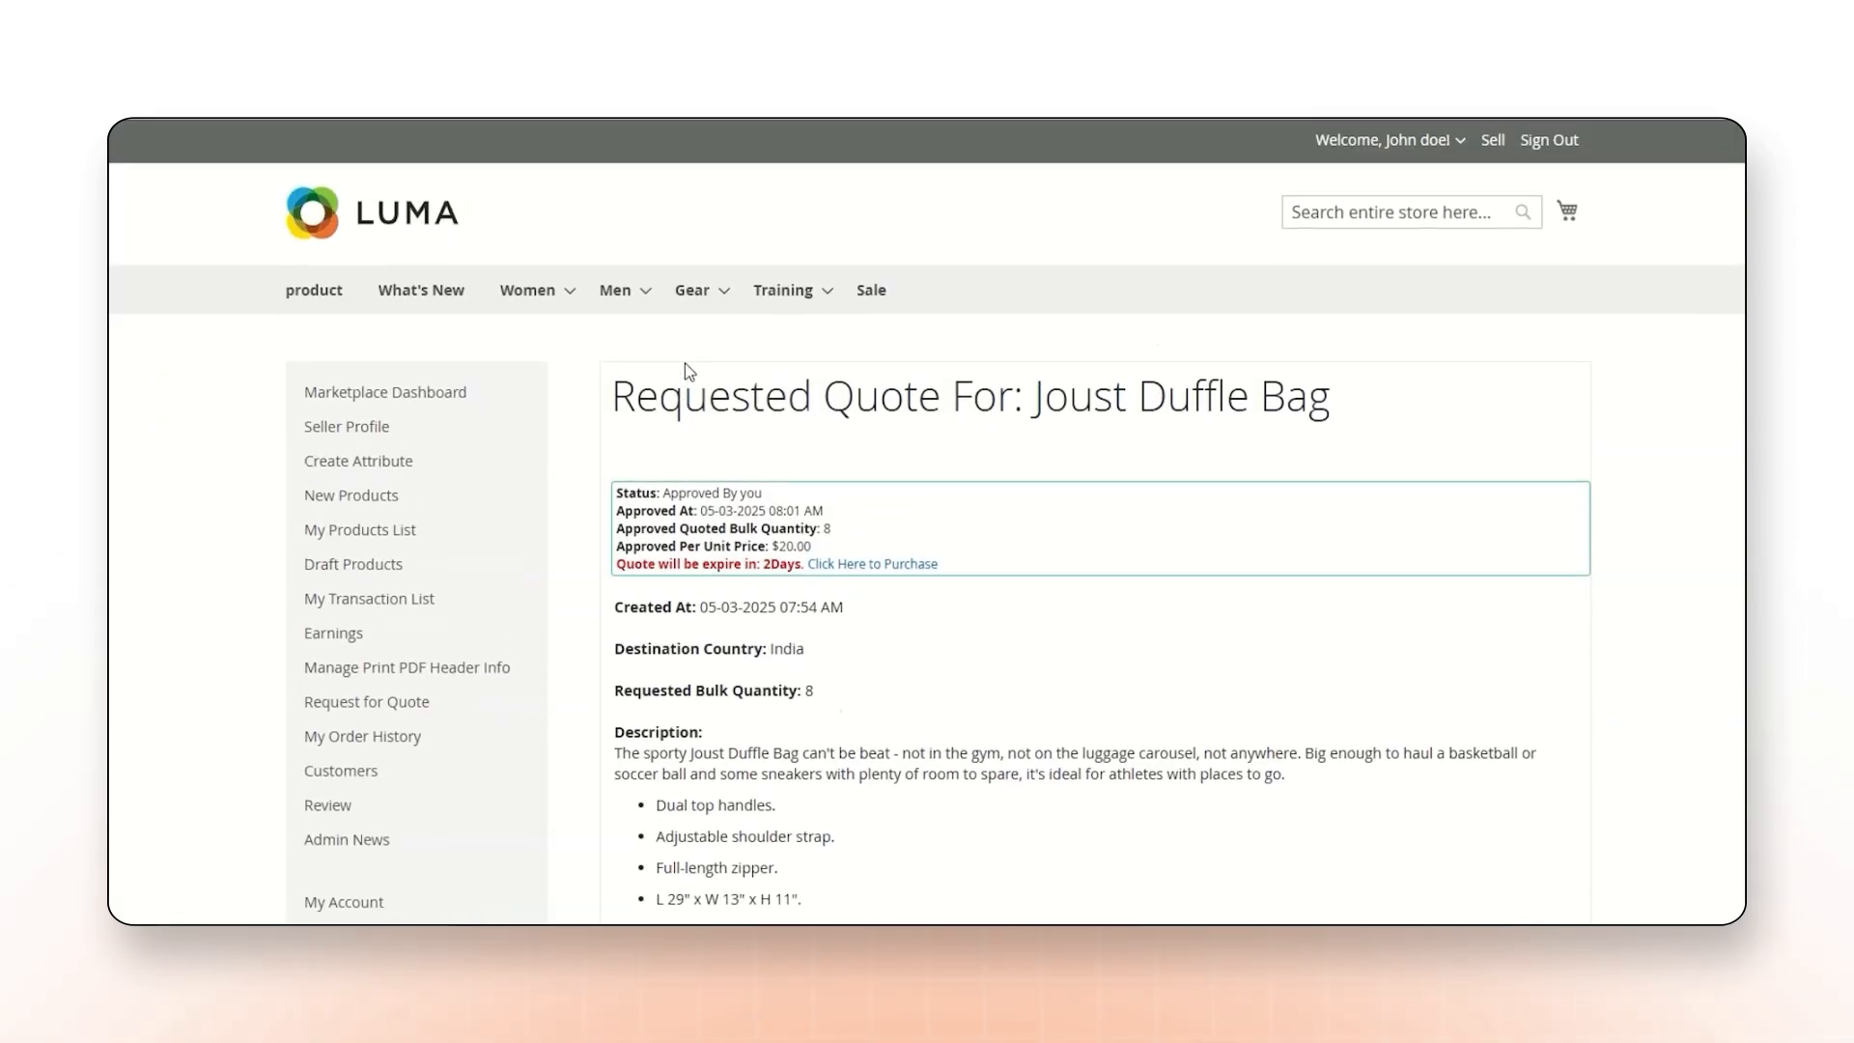
{"action": "double_click", "coordinate": [1036, 521]}
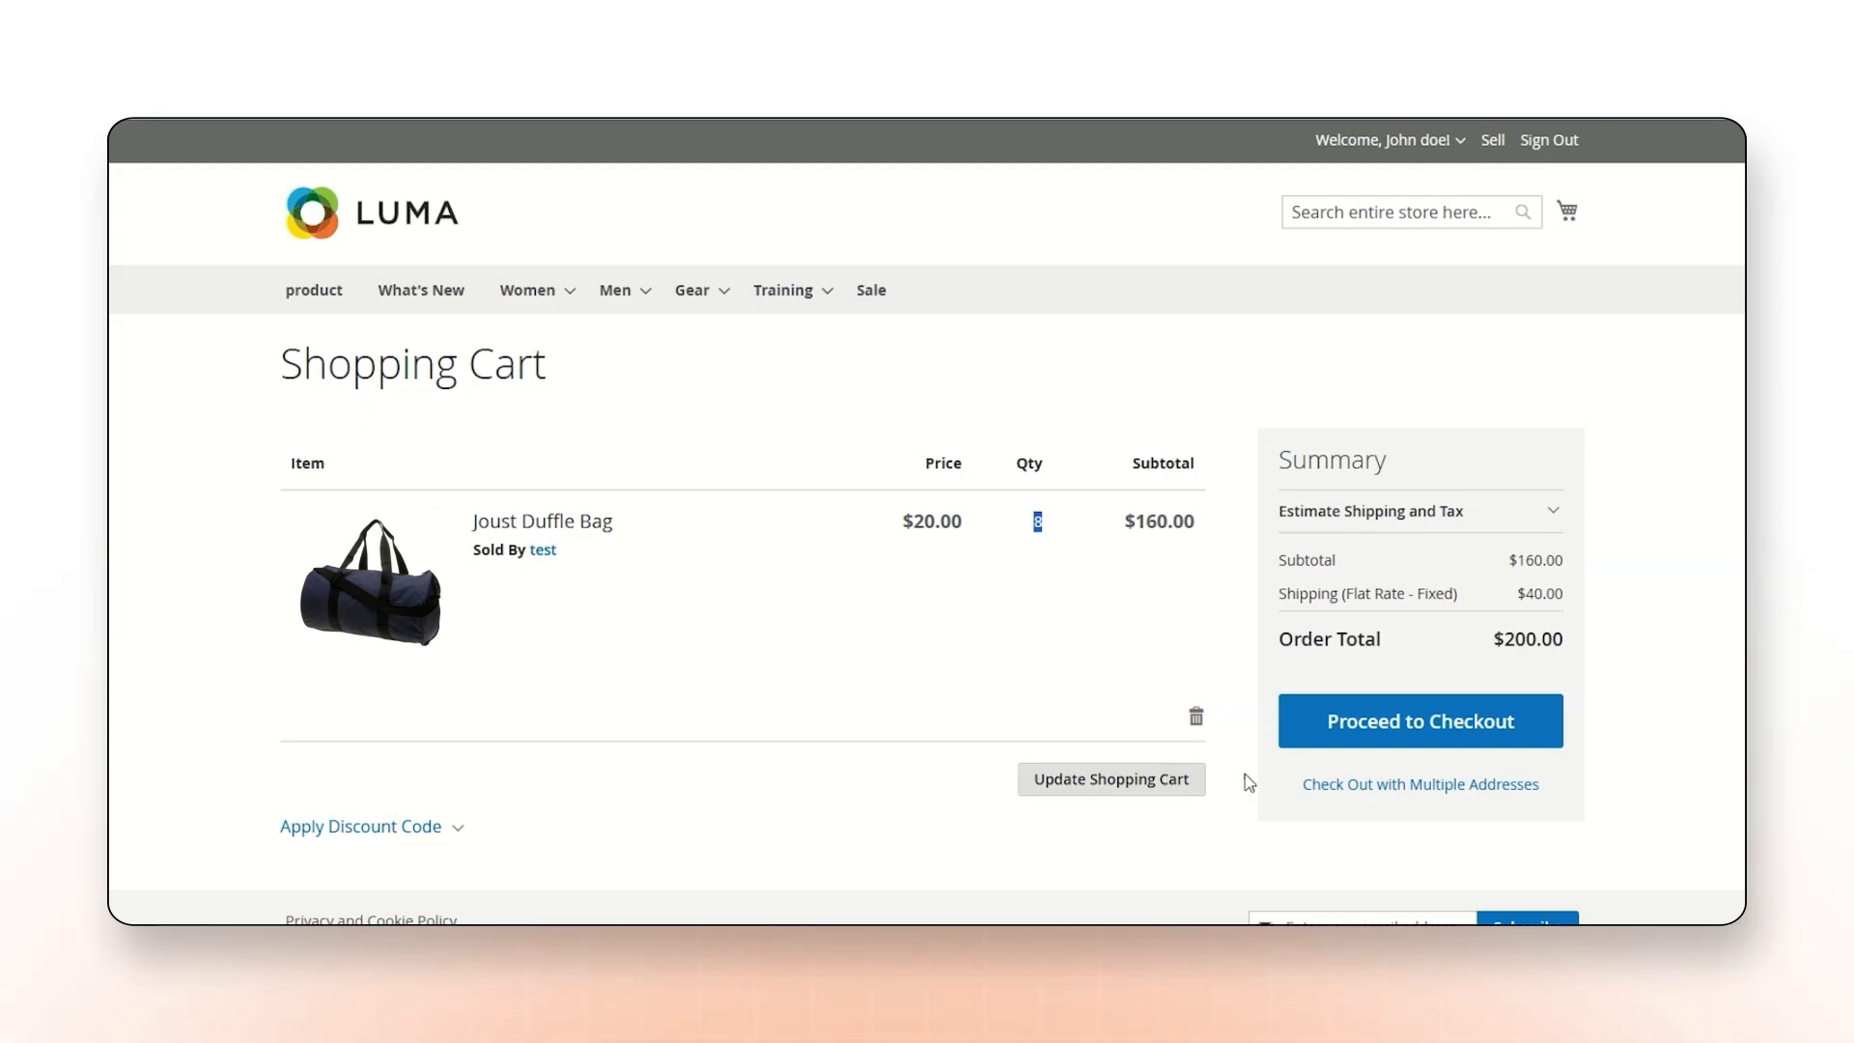
{"action": "left_click", "coordinate": [1408, 732]}
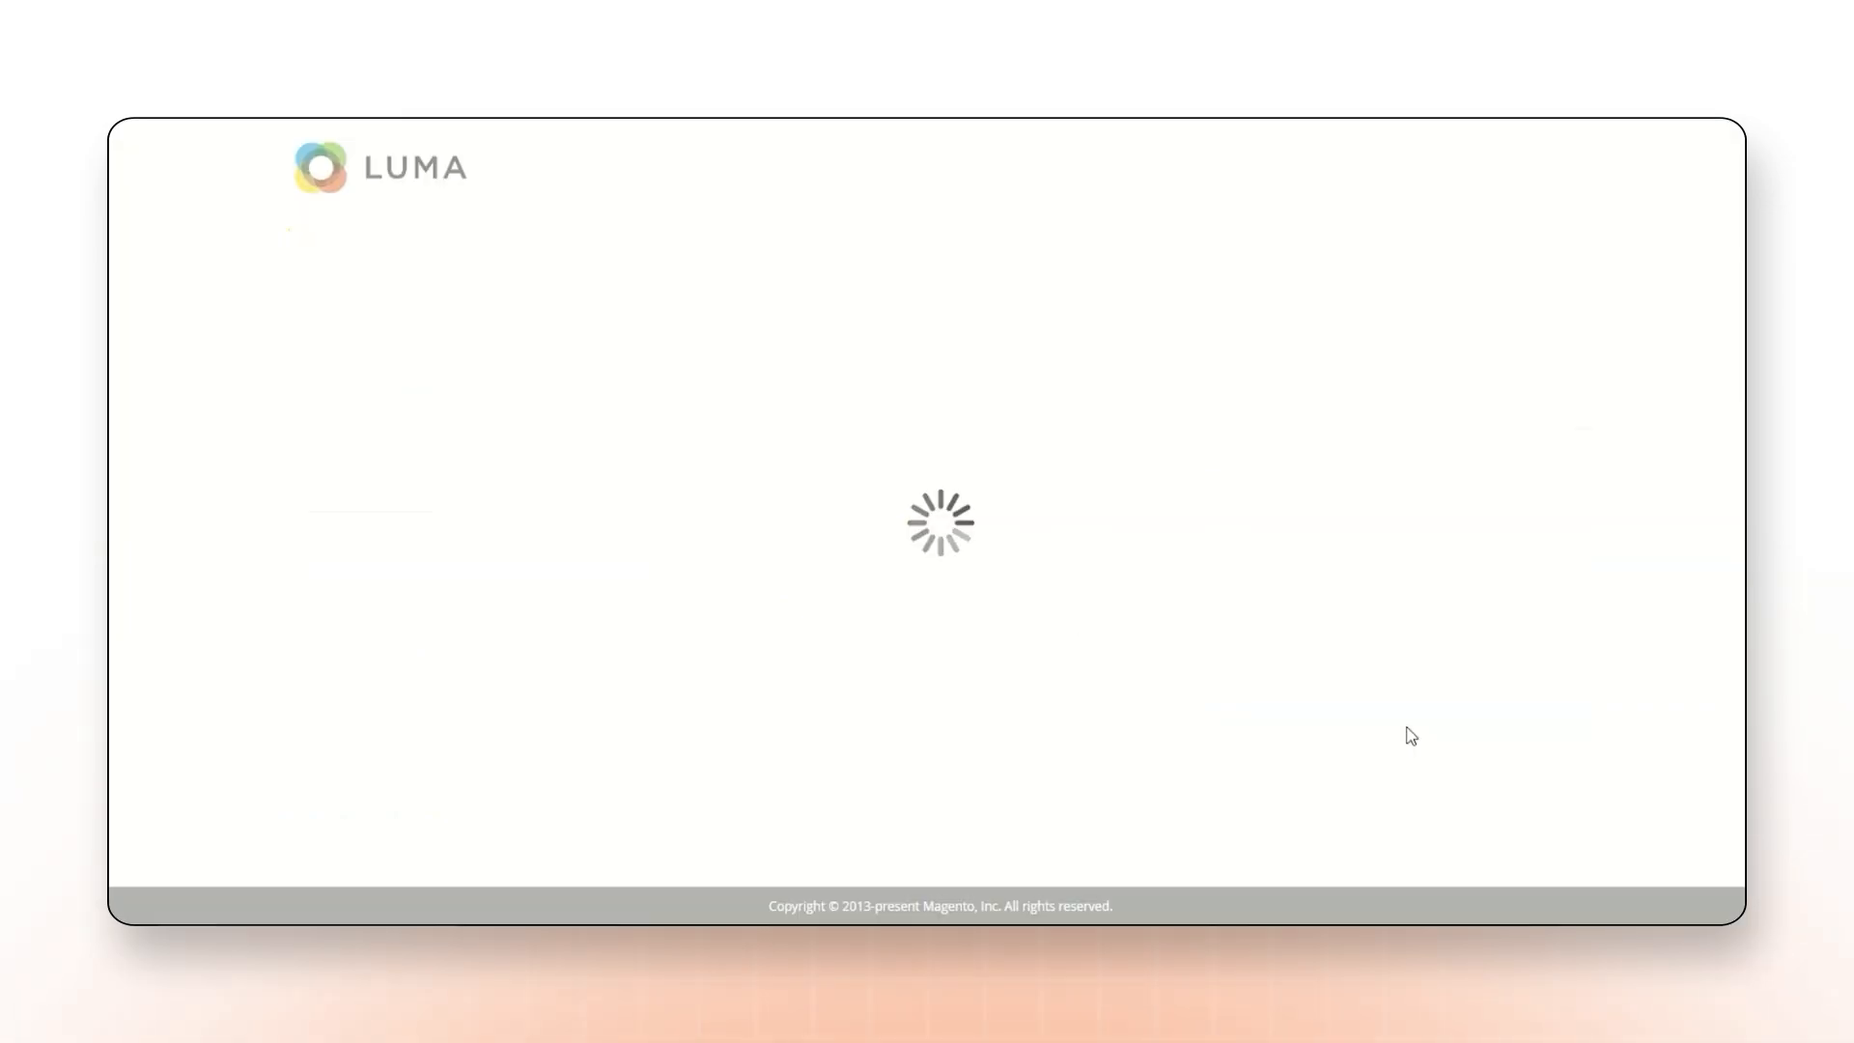
{"action": "left_click", "coordinate": [1085, 747]}
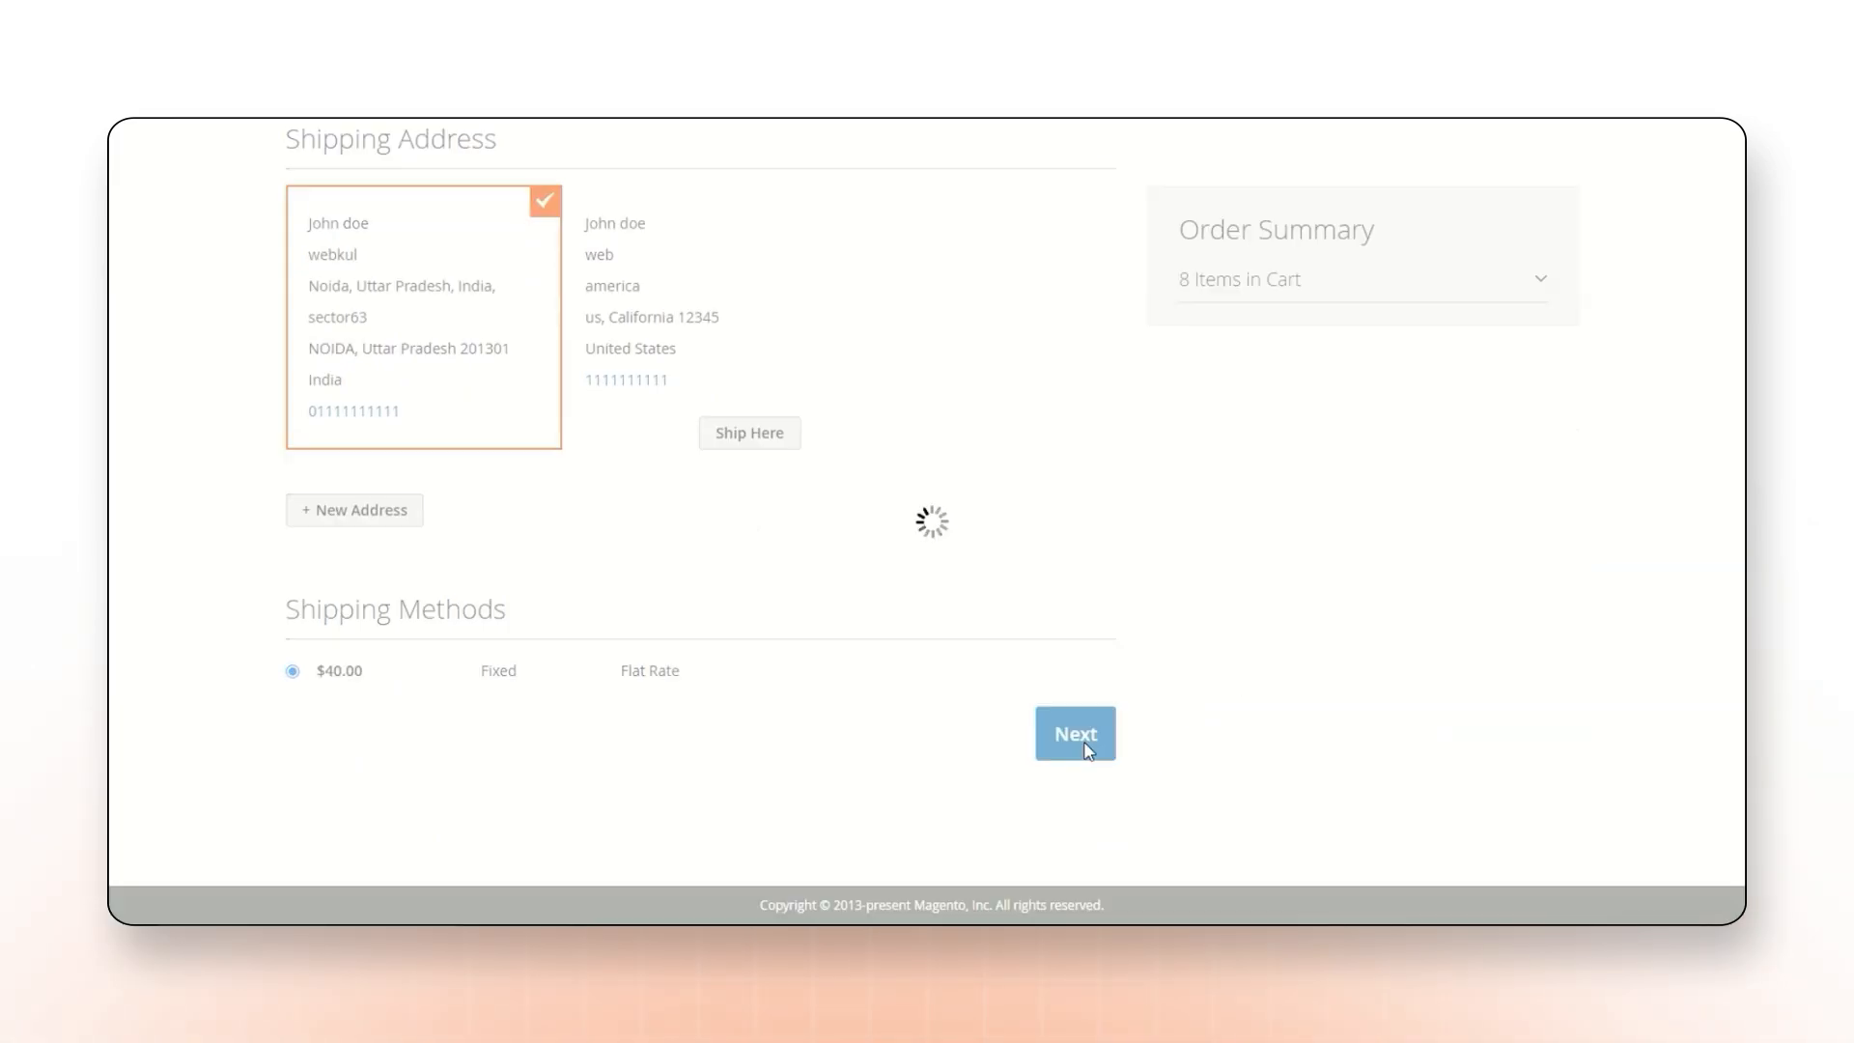
{"action": "left_click", "coordinate": [1023, 673]}
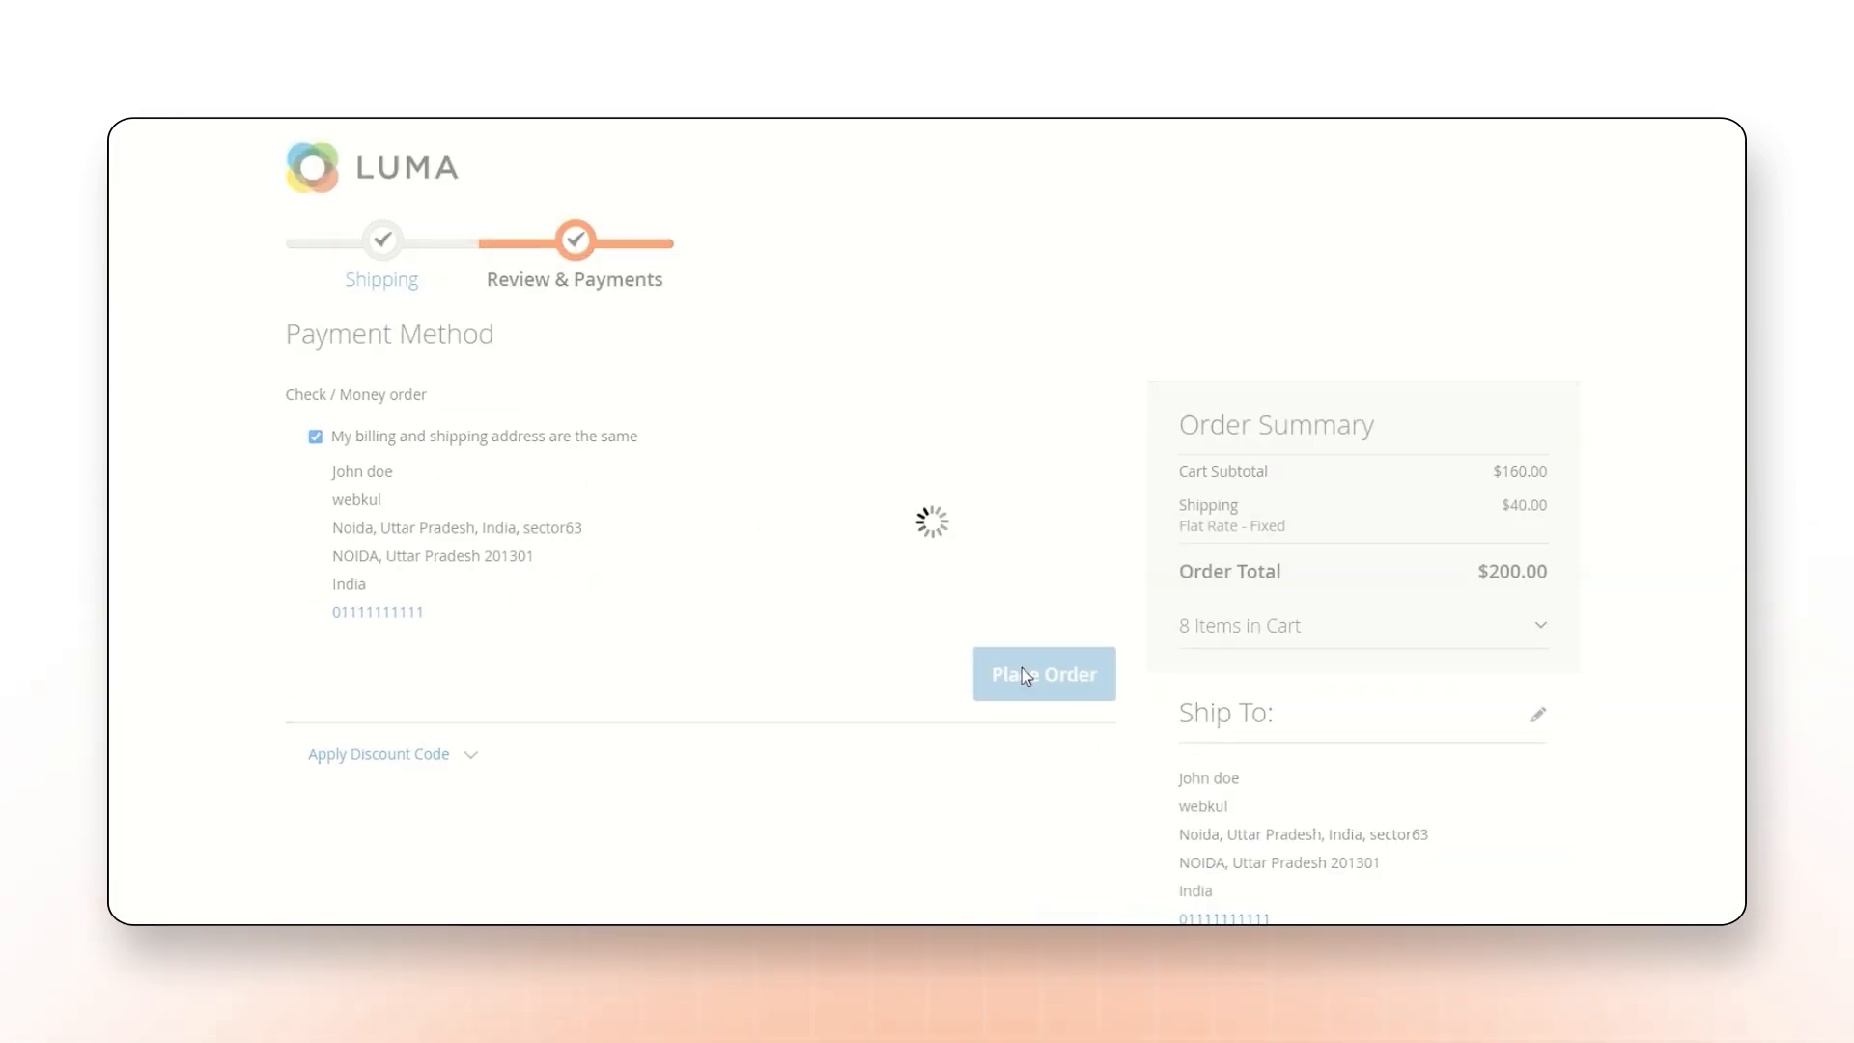